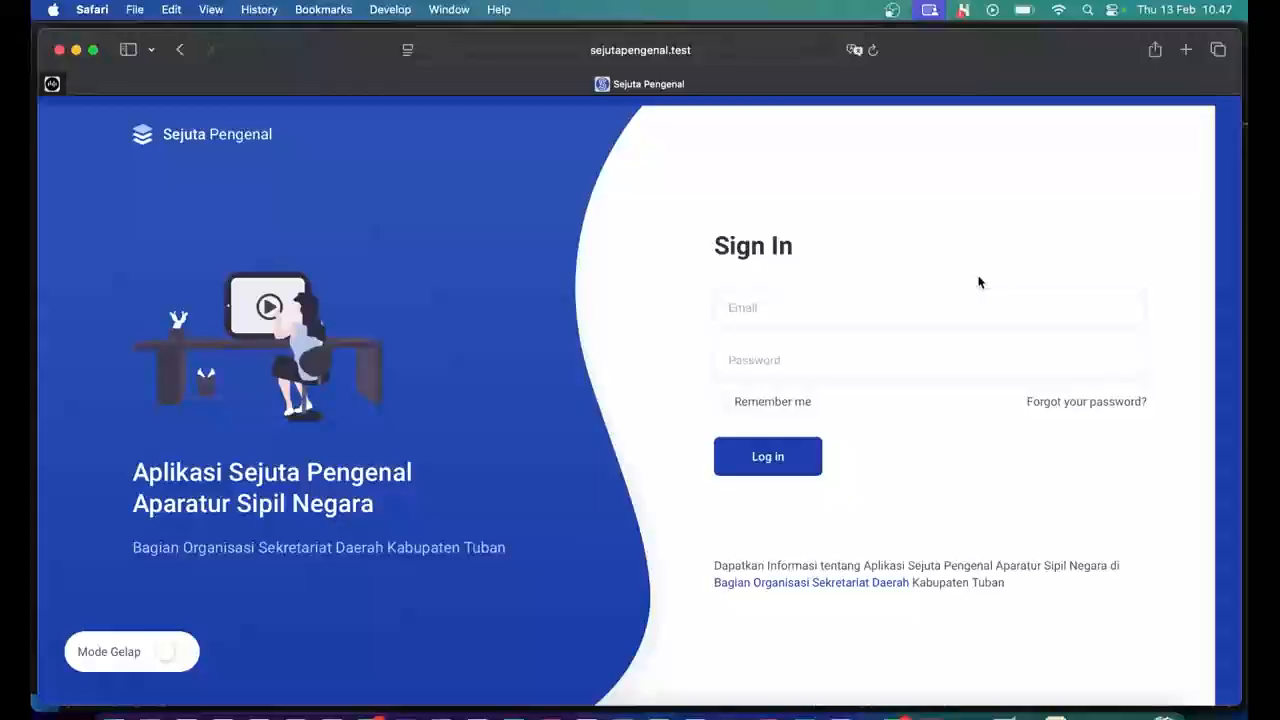
Sign in with Safari autofill and scroll the Dashboard to the Kode Background colour codes.
left_click(924, 306)
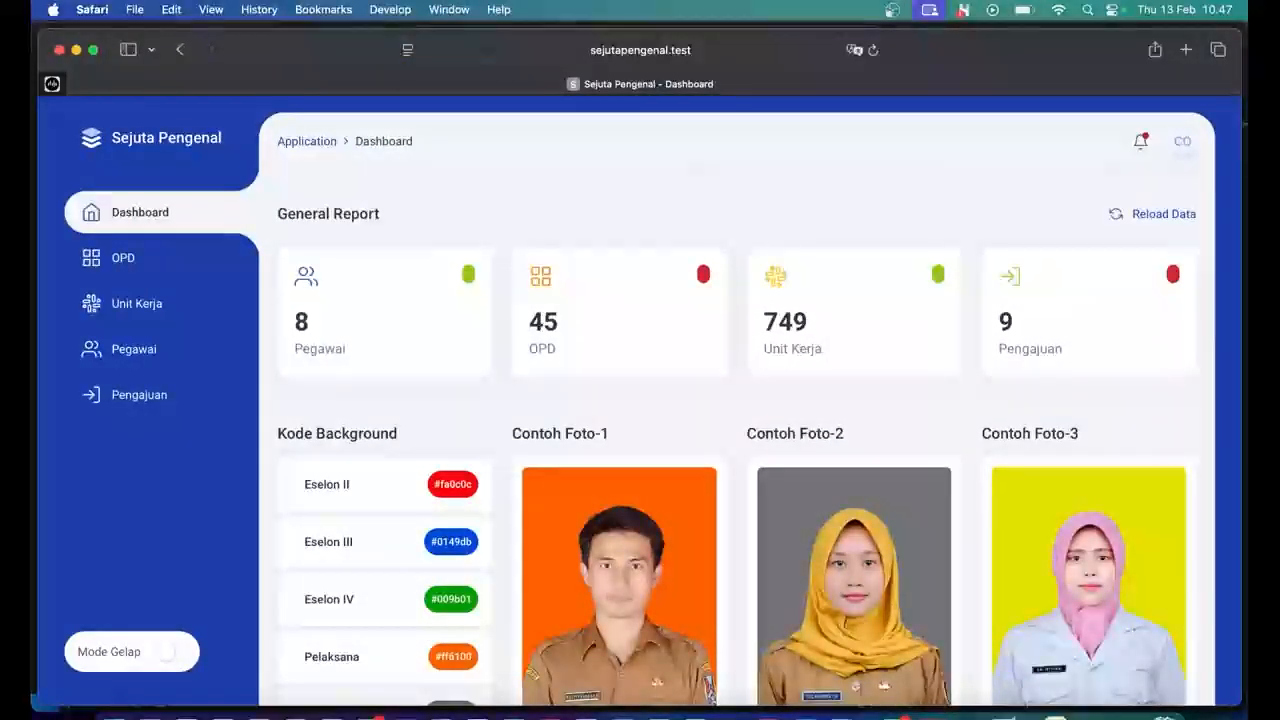
scroll(736, 400, "down", 3)
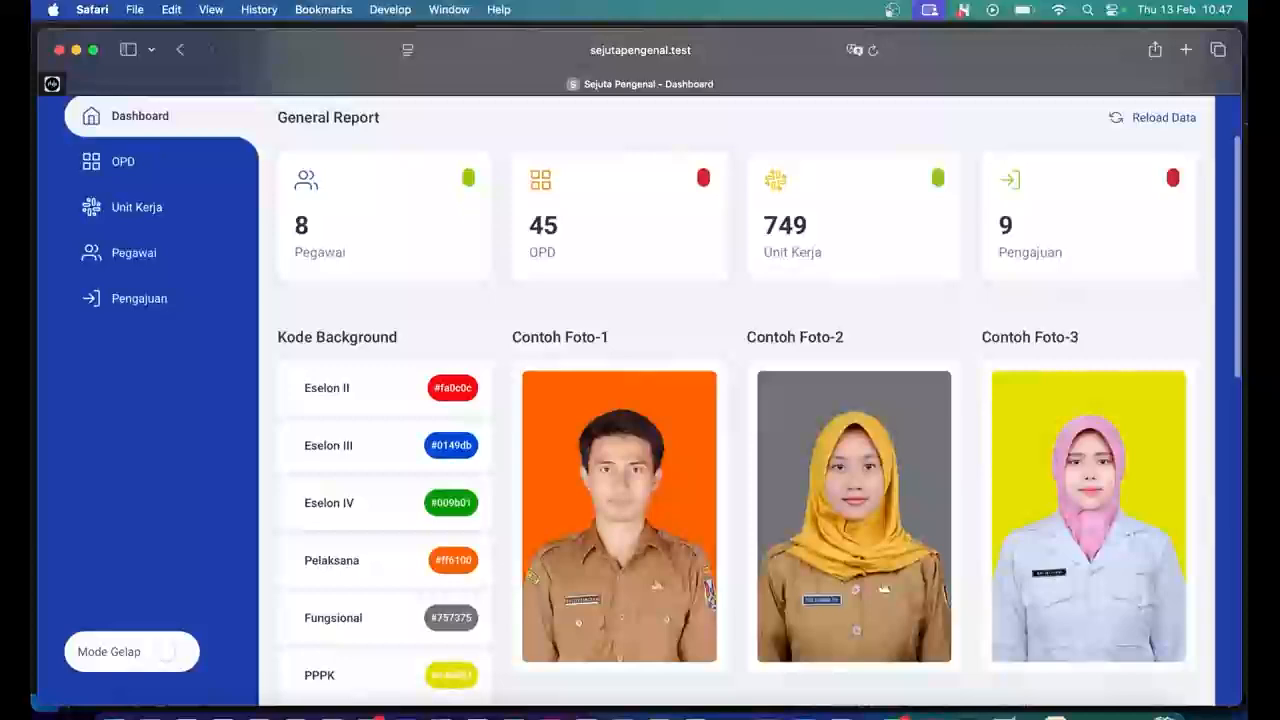
scroll(281, 287, "down", 2)
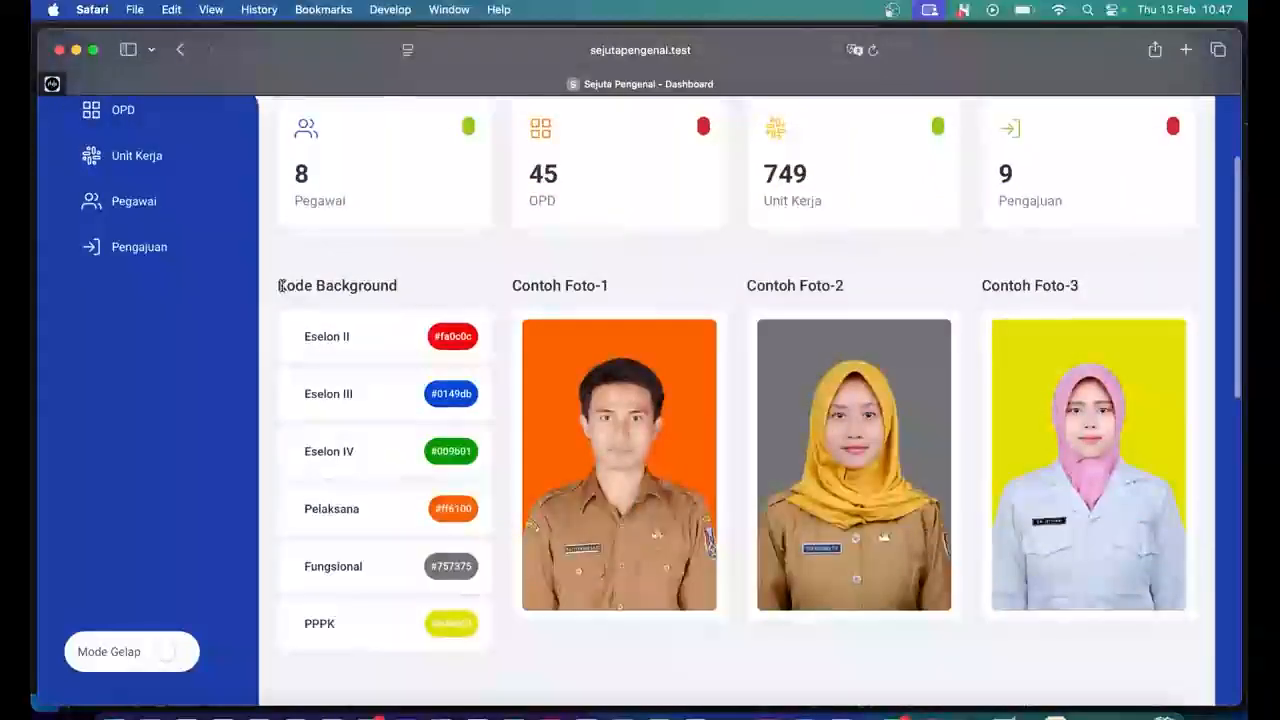
left_click_drag(281, 287, 398, 283)
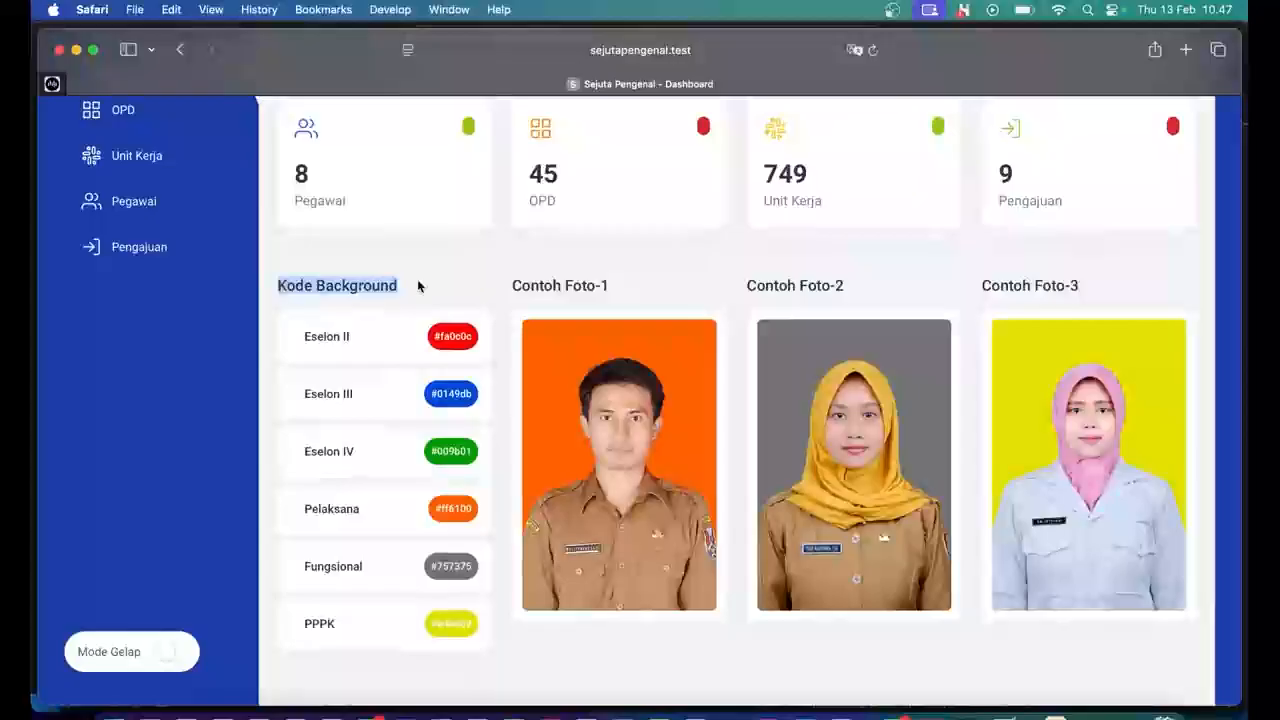
left_click(420, 286)
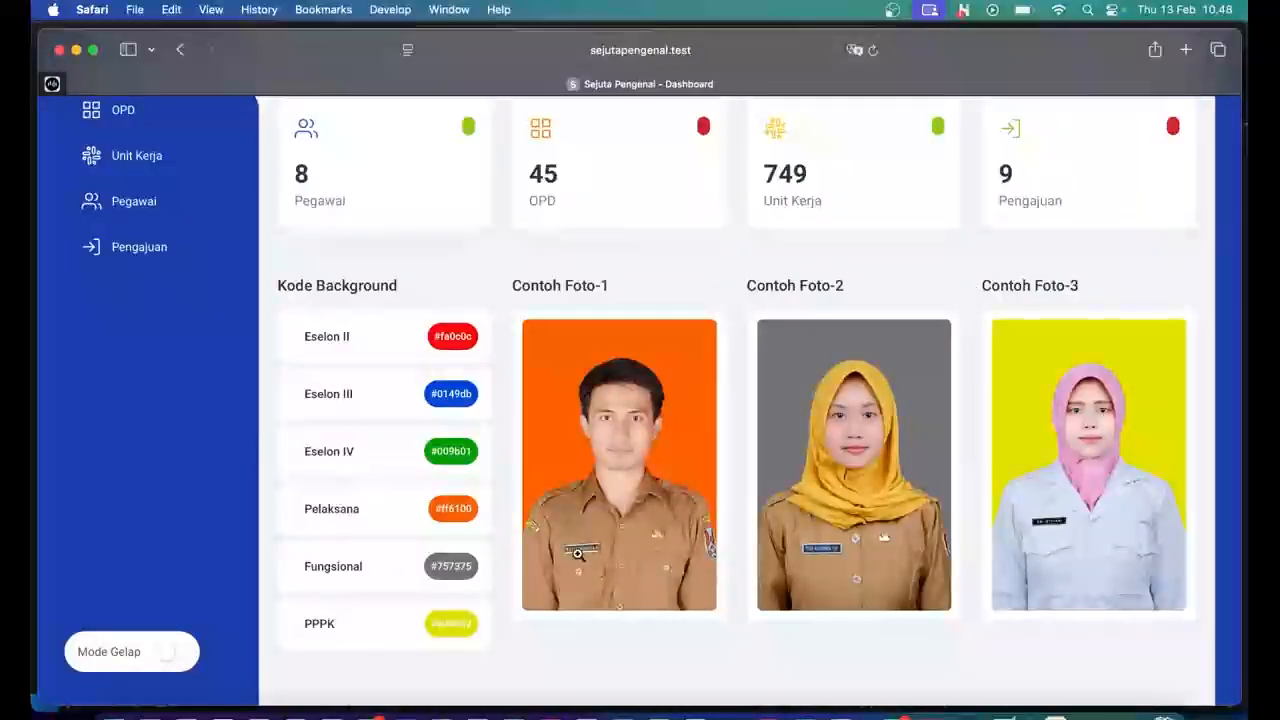
Enlarge and close the Contoh Foto-1 example photo twice, then enlarge Contoh Foto-2.
left_click(543, 533)
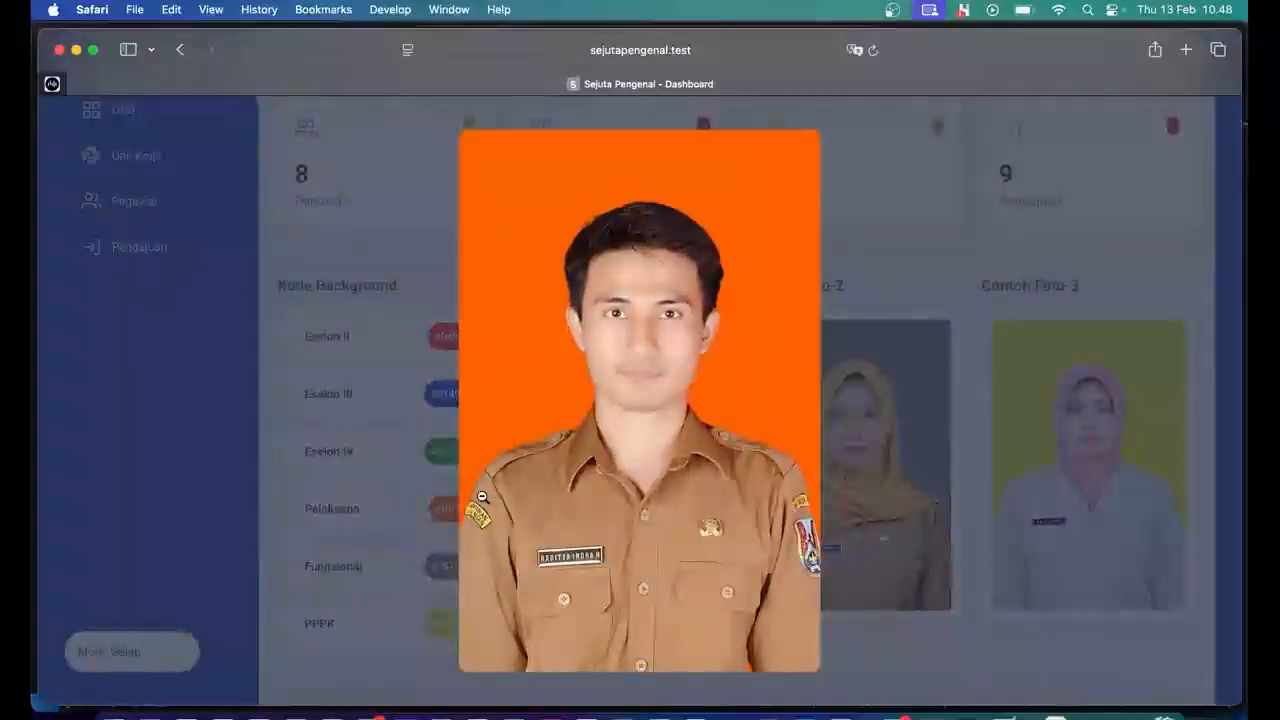
left_click(490, 374)
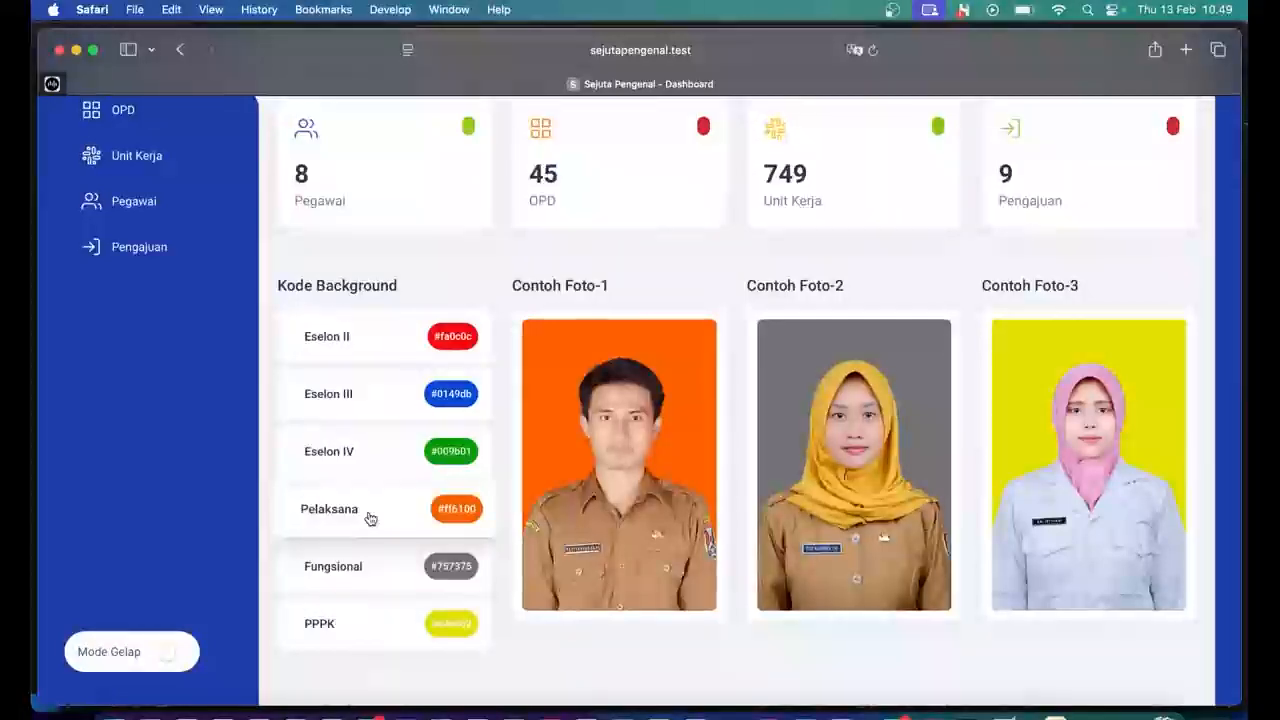
left_click(554, 420)
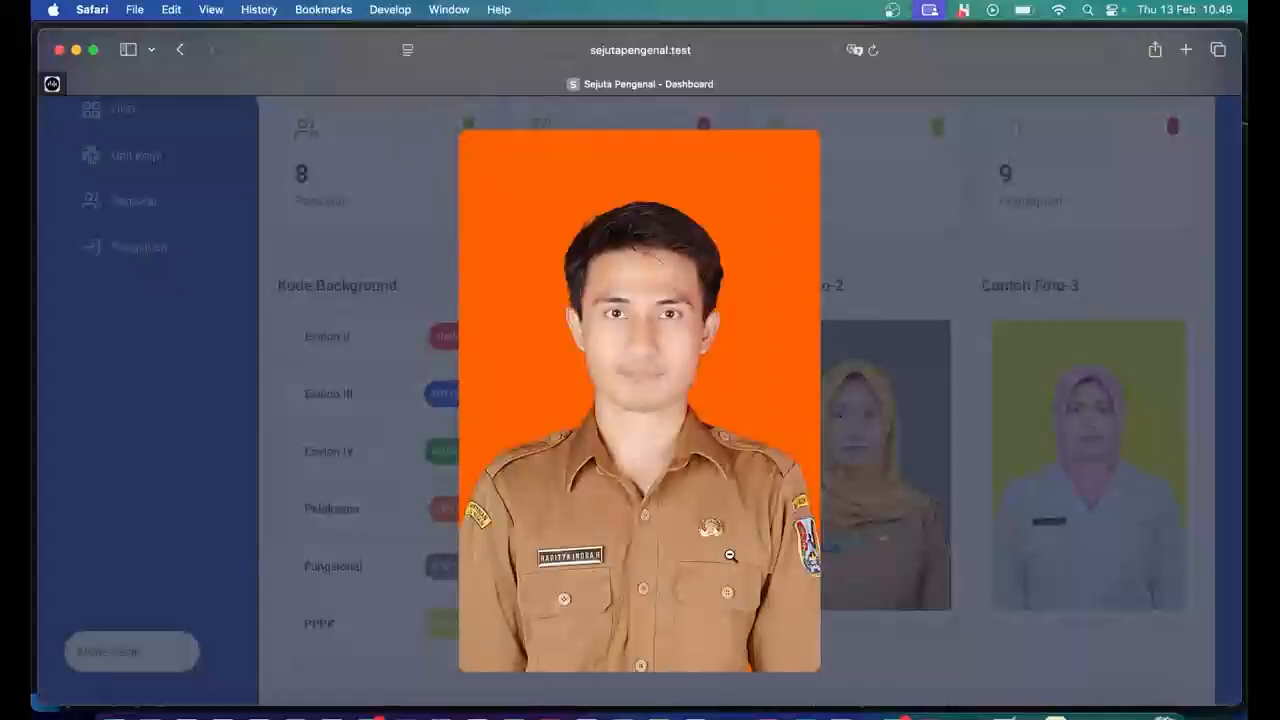
left_click(730, 555)
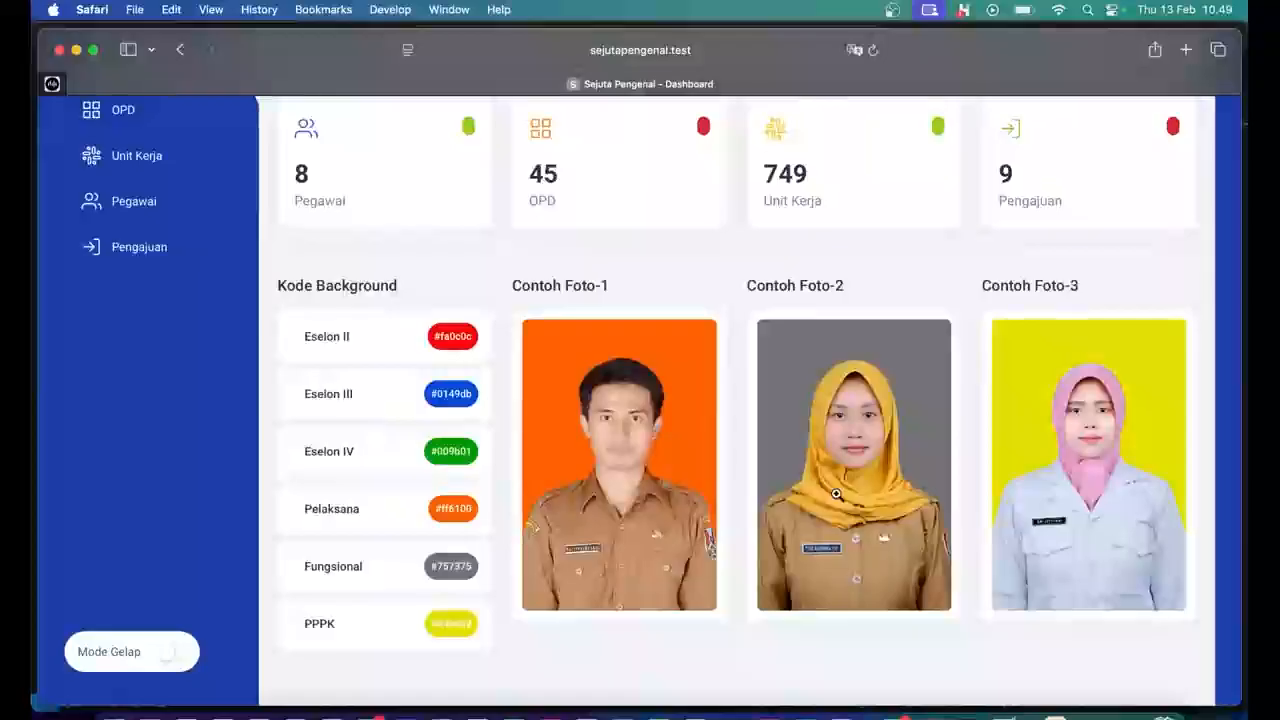
left_click(800, 419)
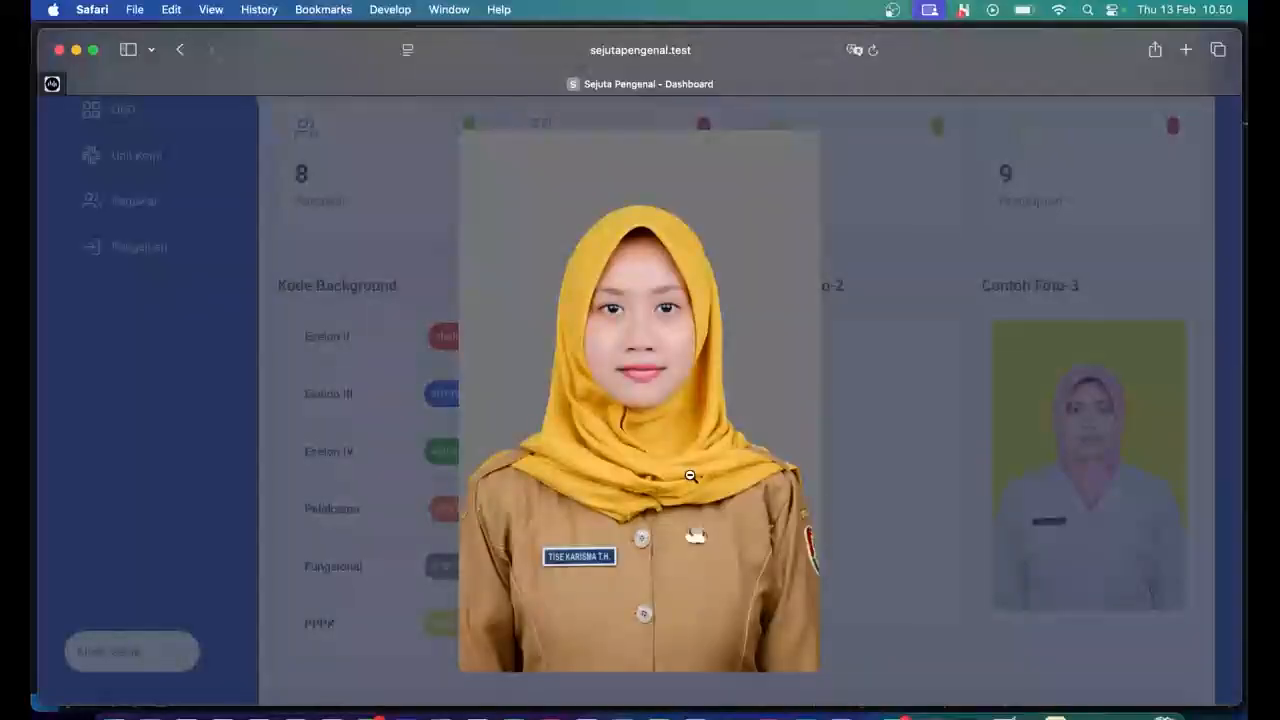
Close the enlarged Contoh Foto-2, then enlarge and close Contoh Foto-3.
left_click(723, 430)
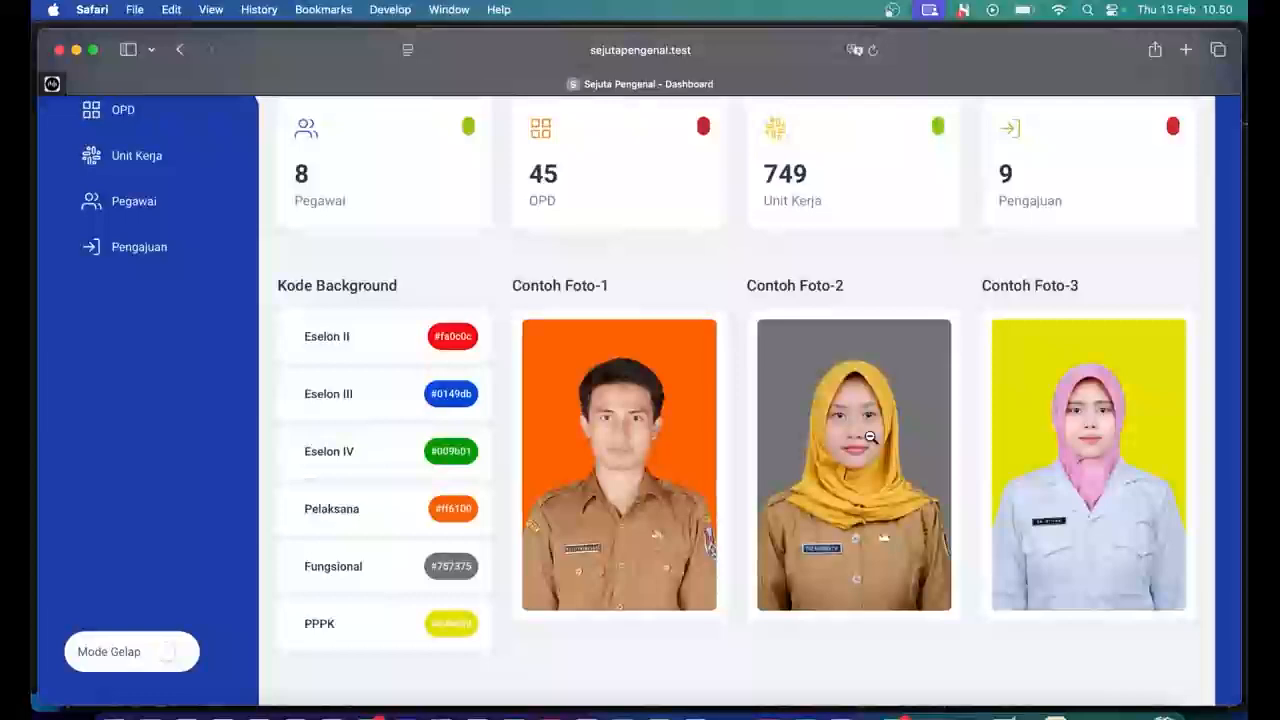
left_click(1020, 424)
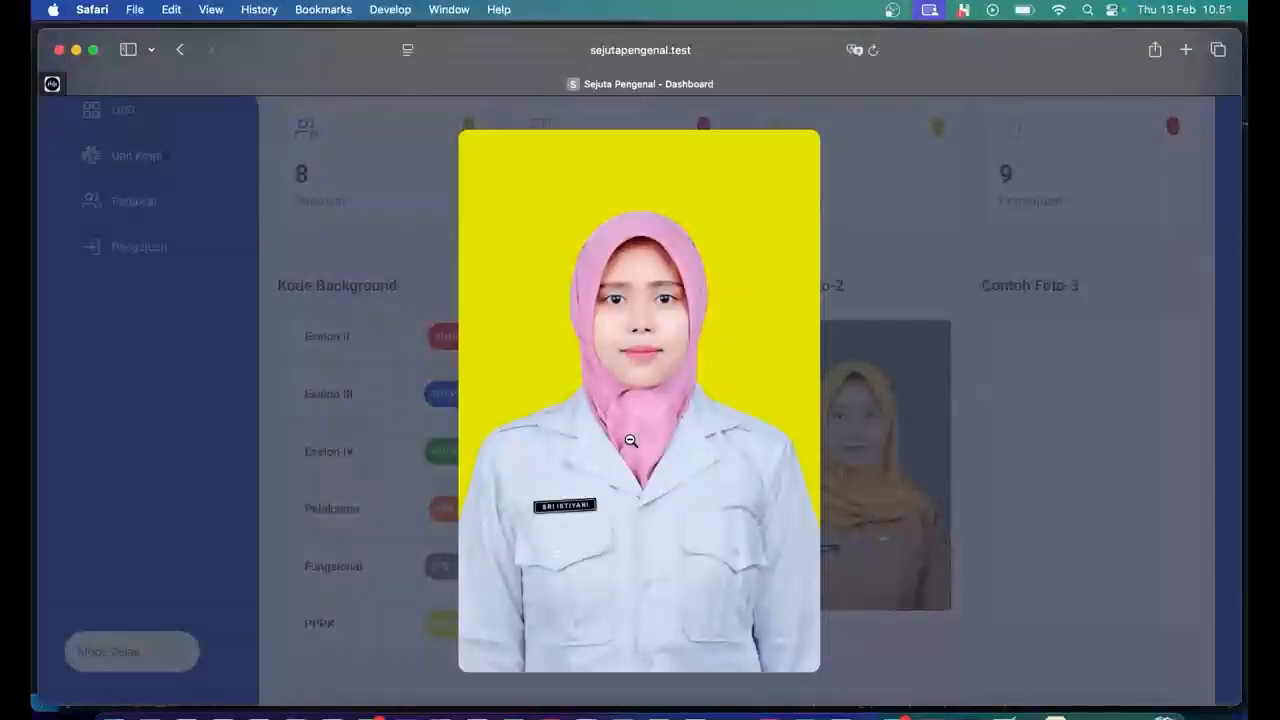
left_click(899, 647)
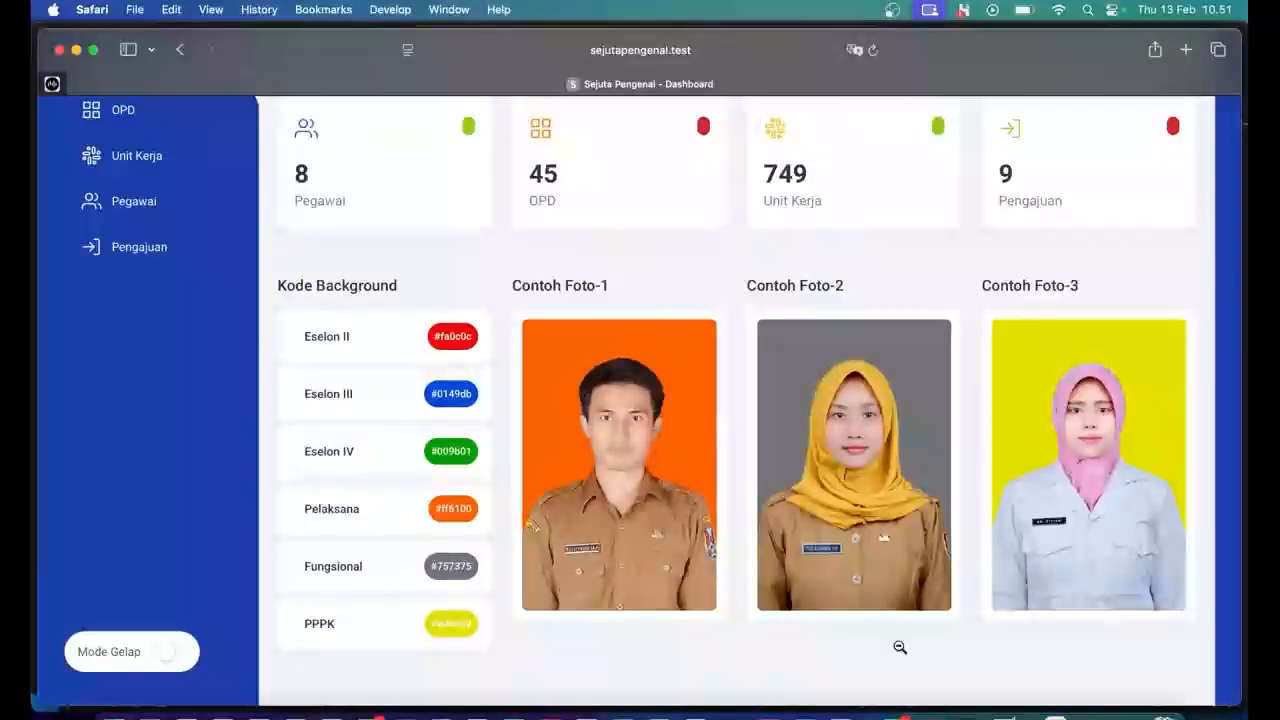
scroll(900, 647, "down", 2)
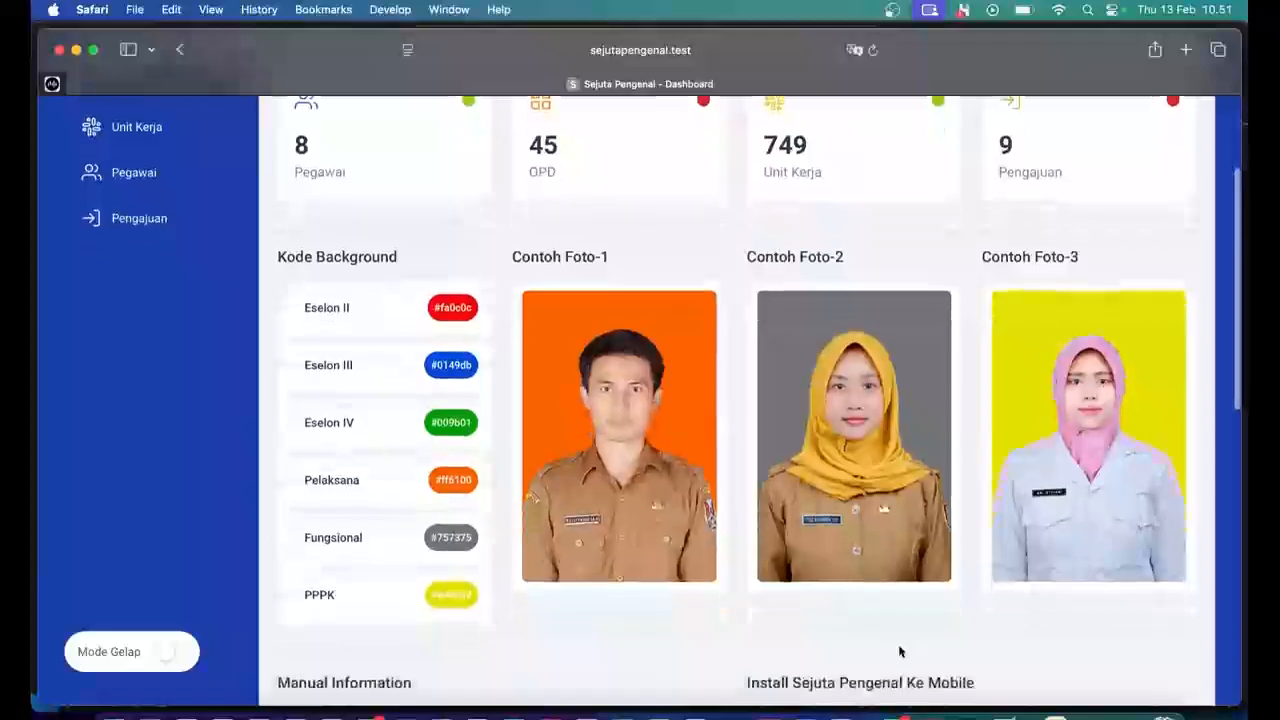
scroll(900, 651, "down", 8)
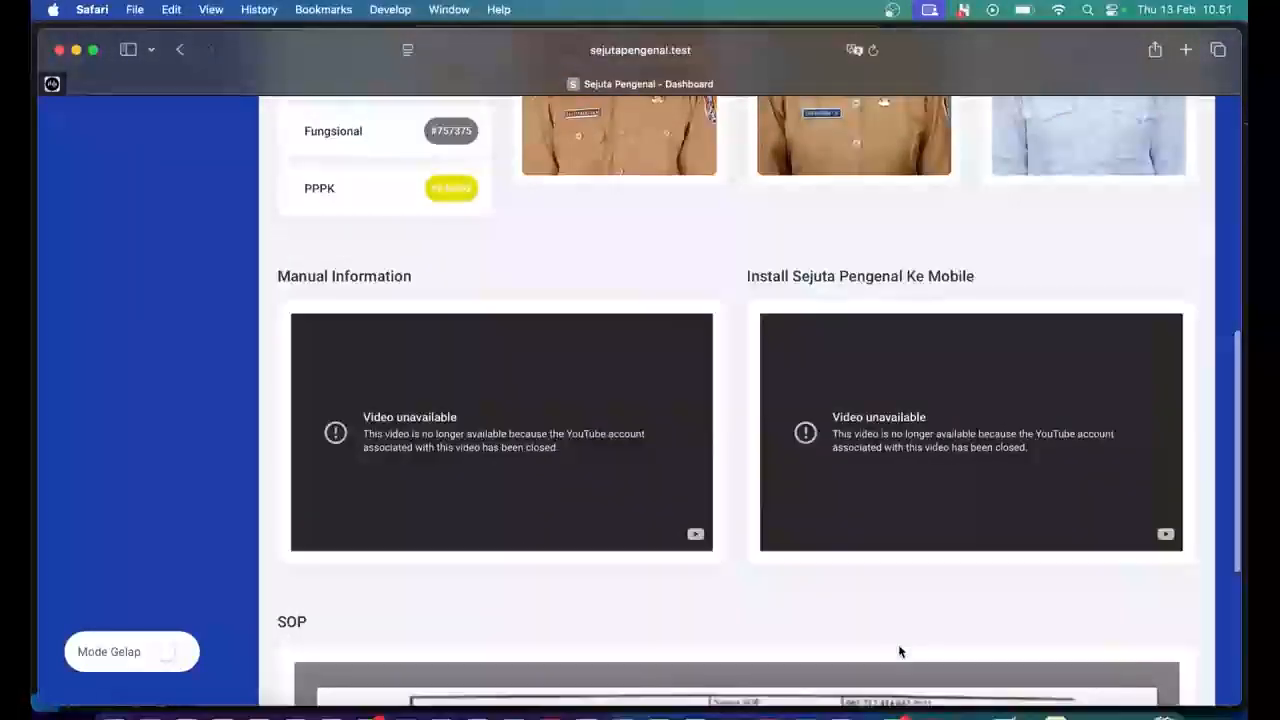
scroll(899, 651, "down", 4)
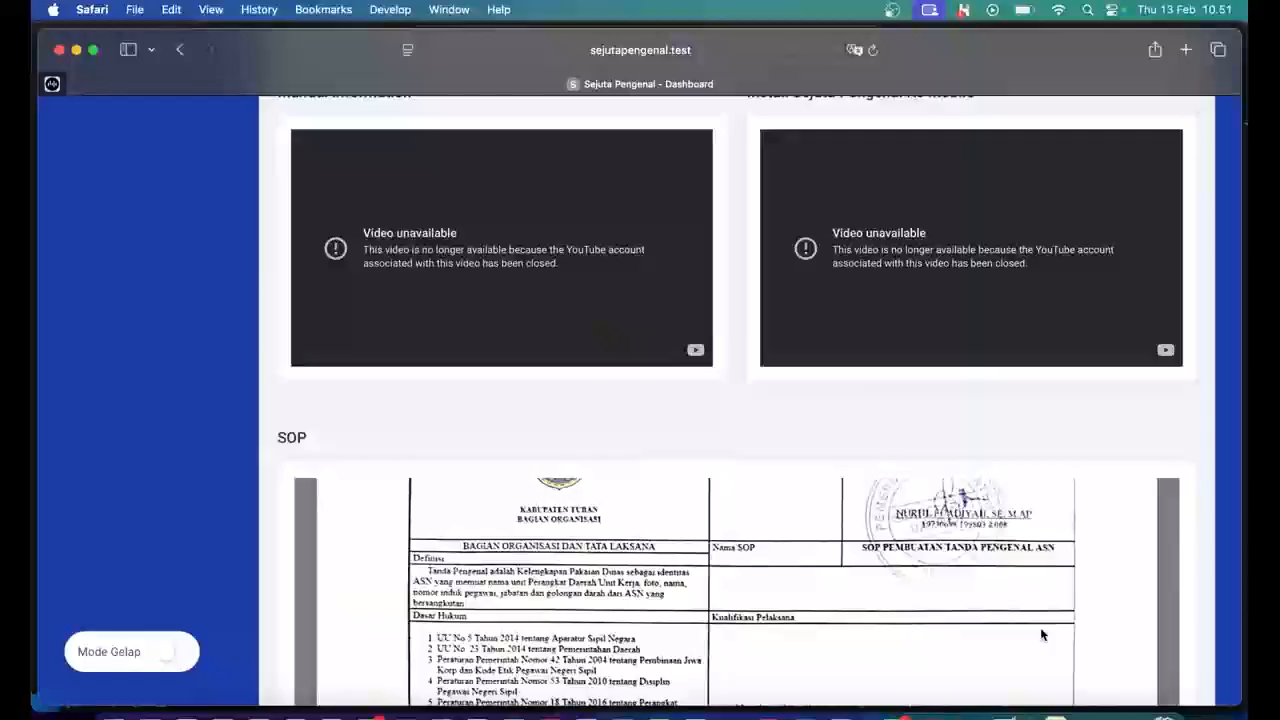
scroll(1040, 630, "down", 3)
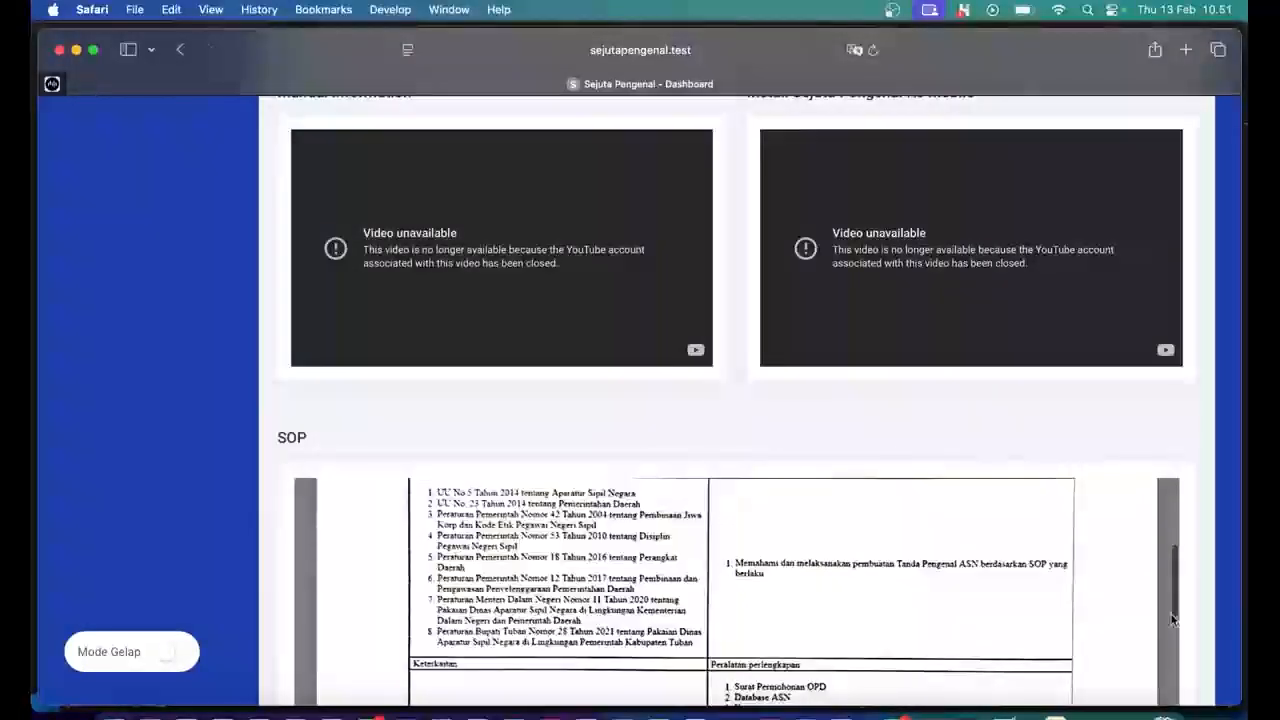
scroll(1160, 612, "down", 6)
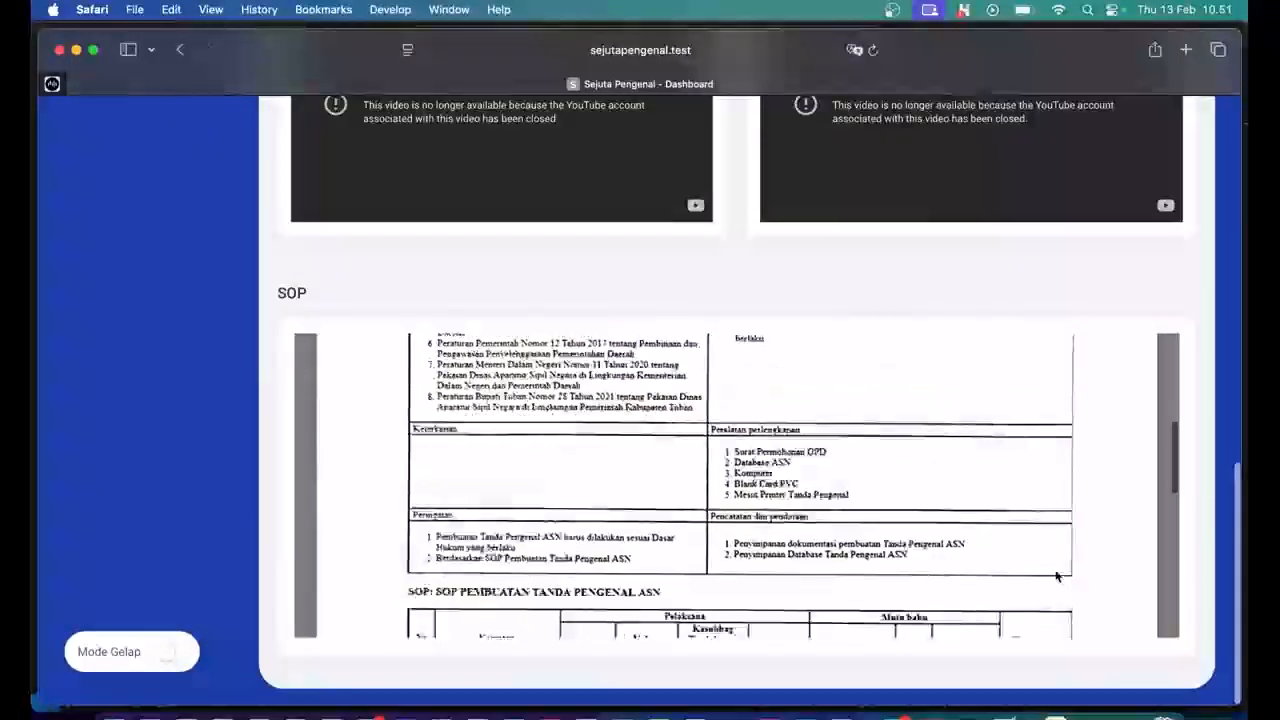
scroll(1057, 576, "down", 10)
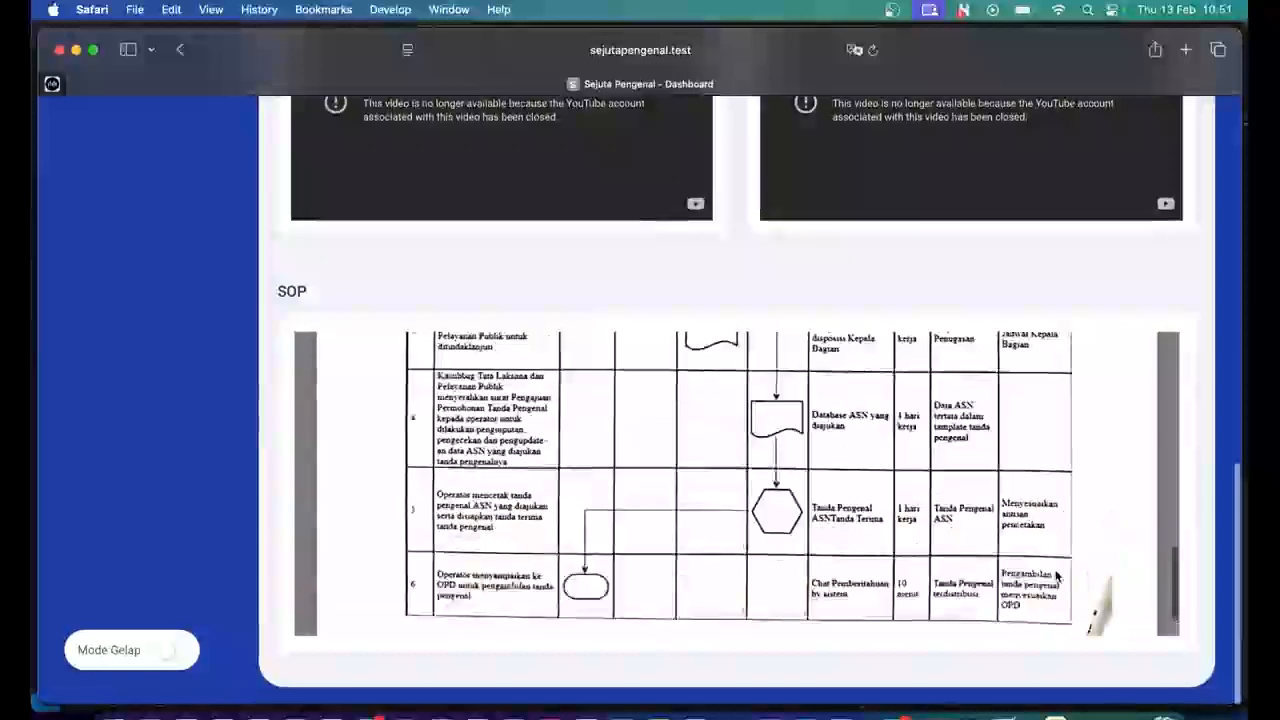
scroll(1057, 576, "up", 20)
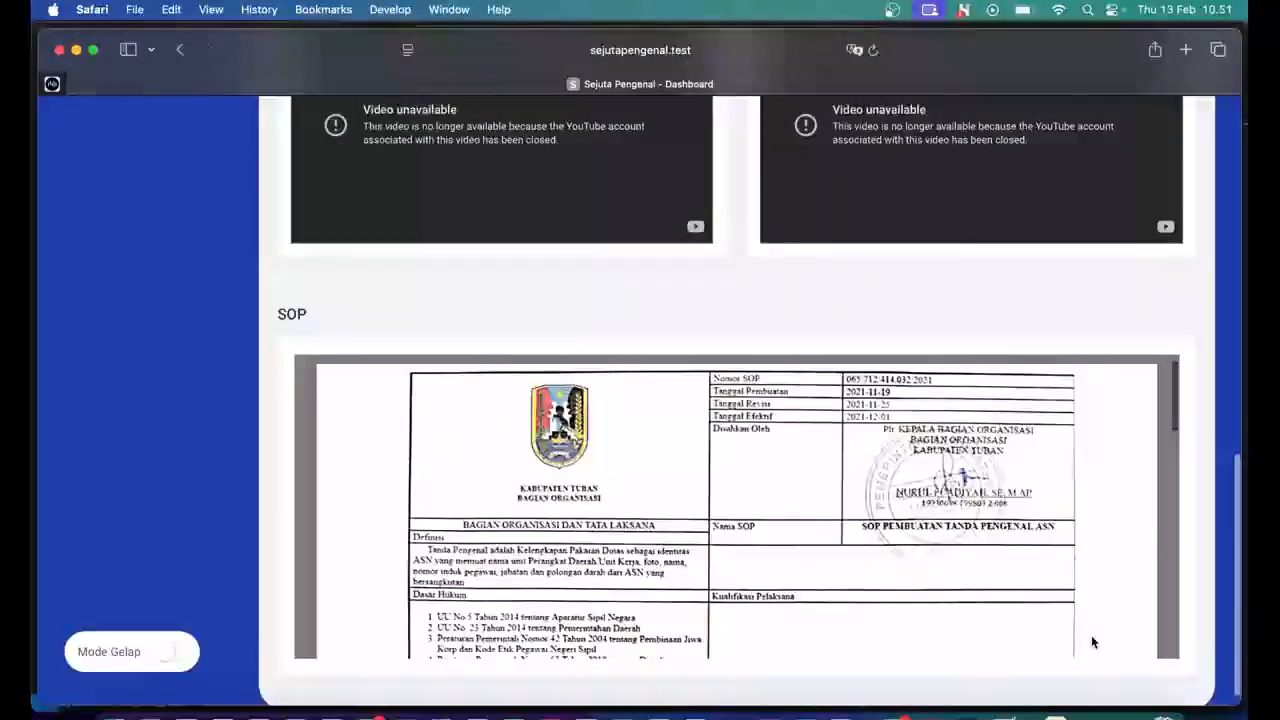
scroll(1208, 545, "up", 15)
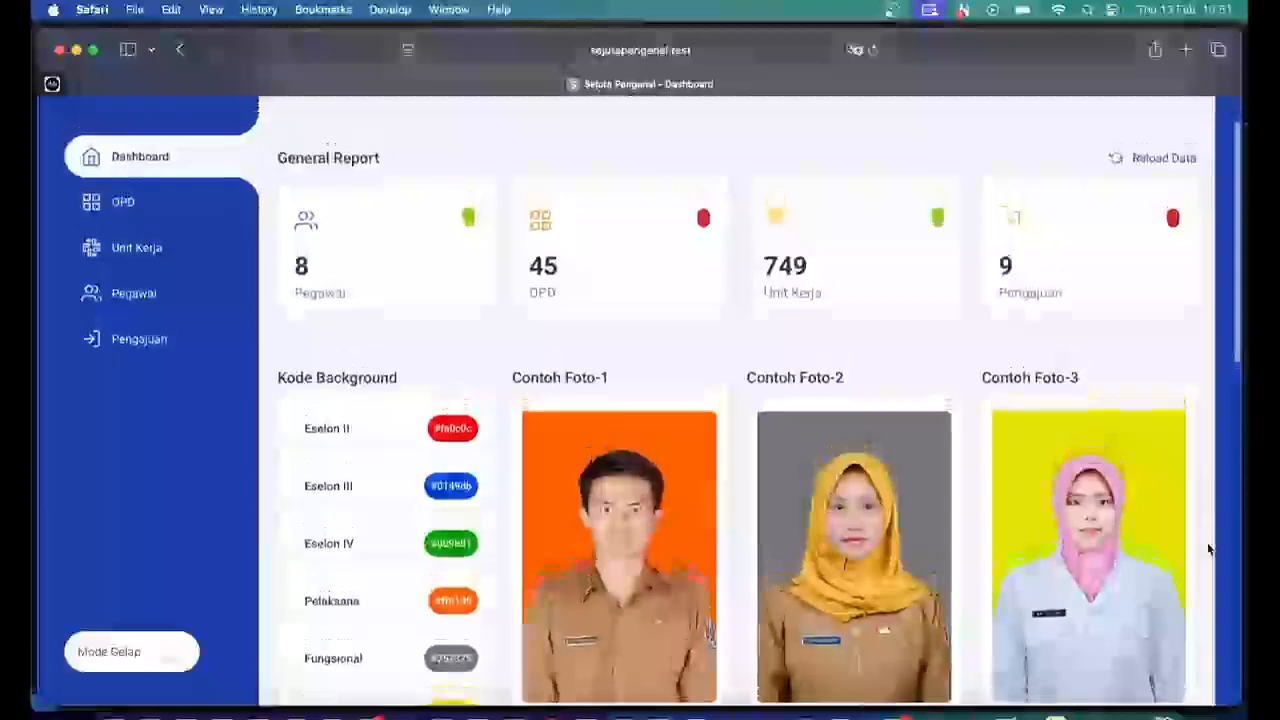
scroll(1208, 548, "up", 2)
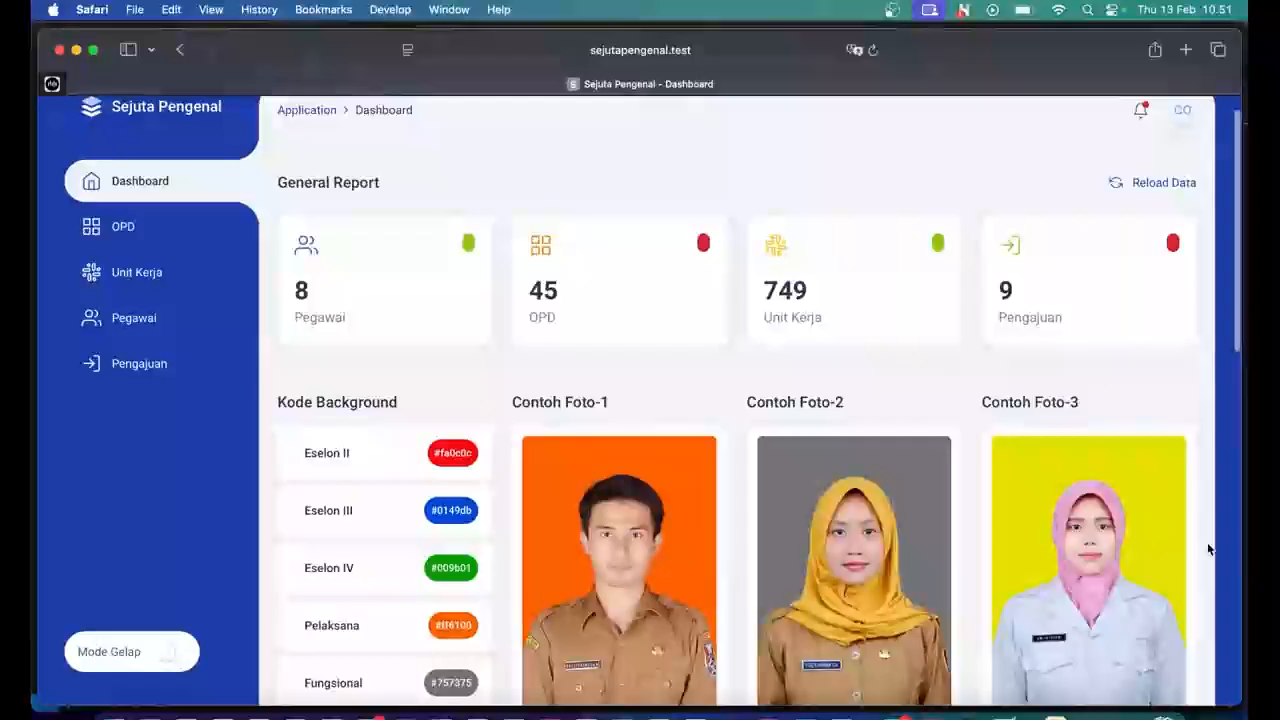
scroll(1208, 548, "up", 1)
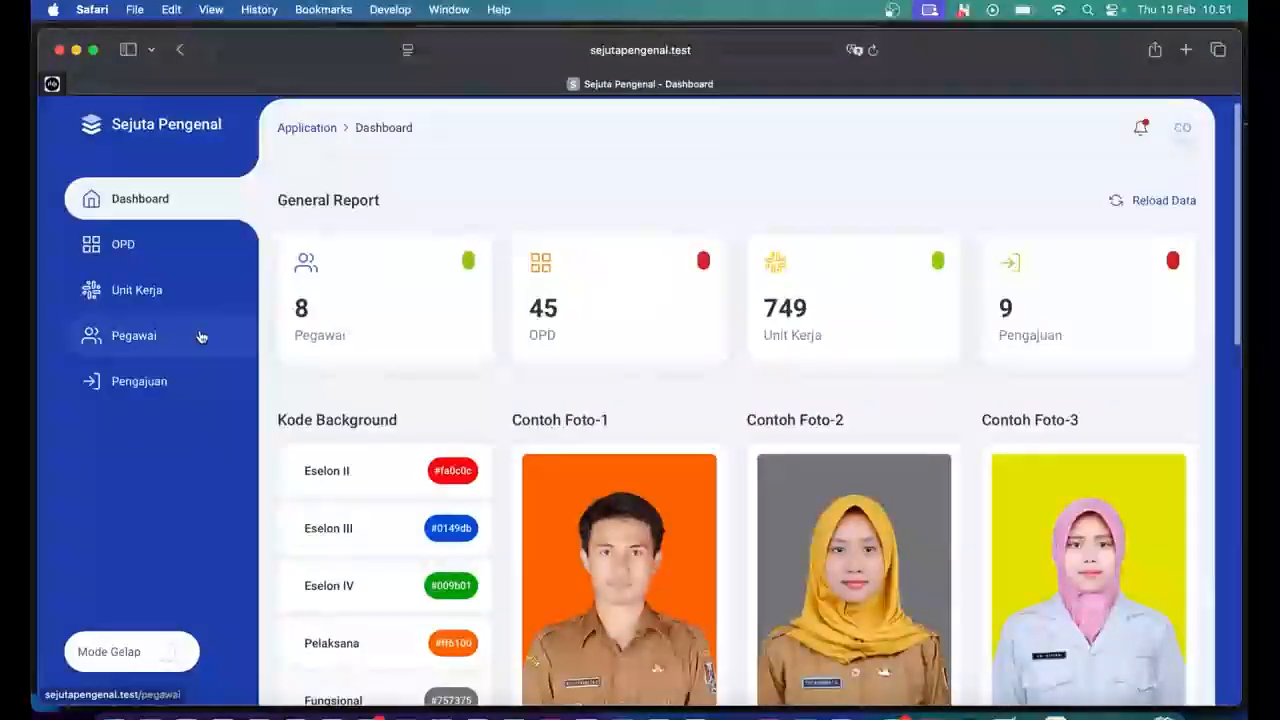
scroll(200, 336, "up", 1)
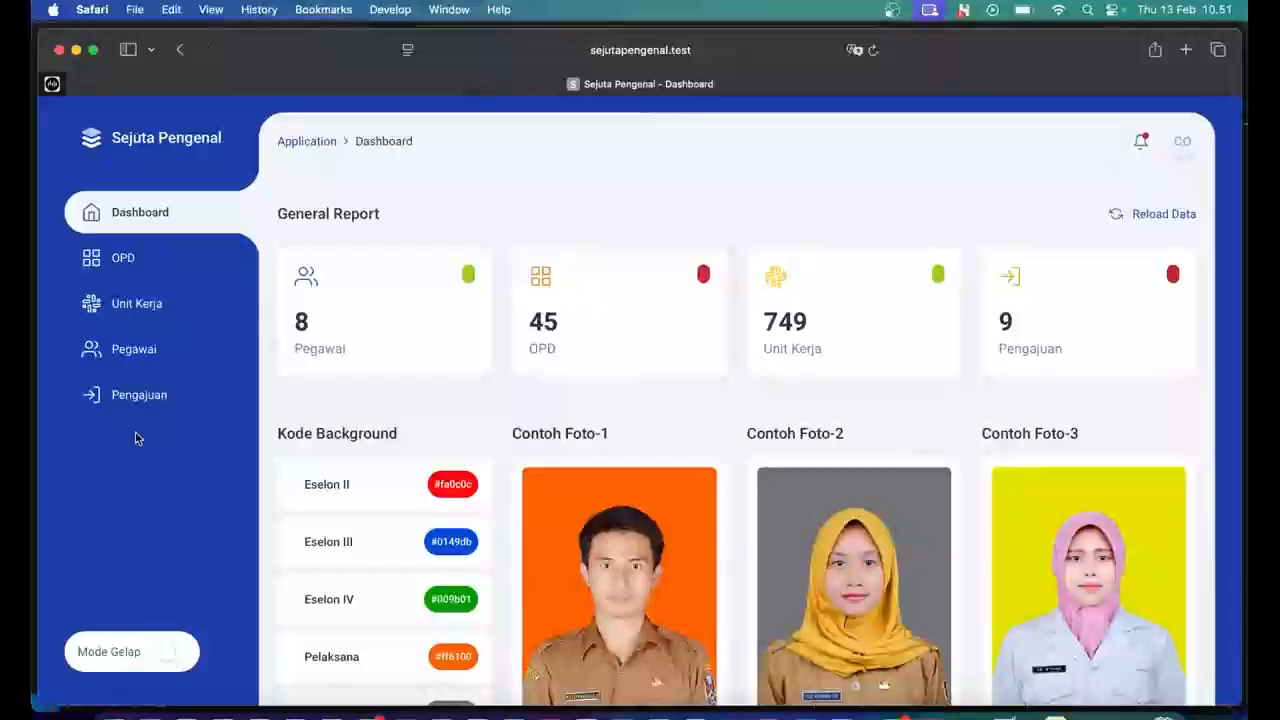
left_click(145, 264)
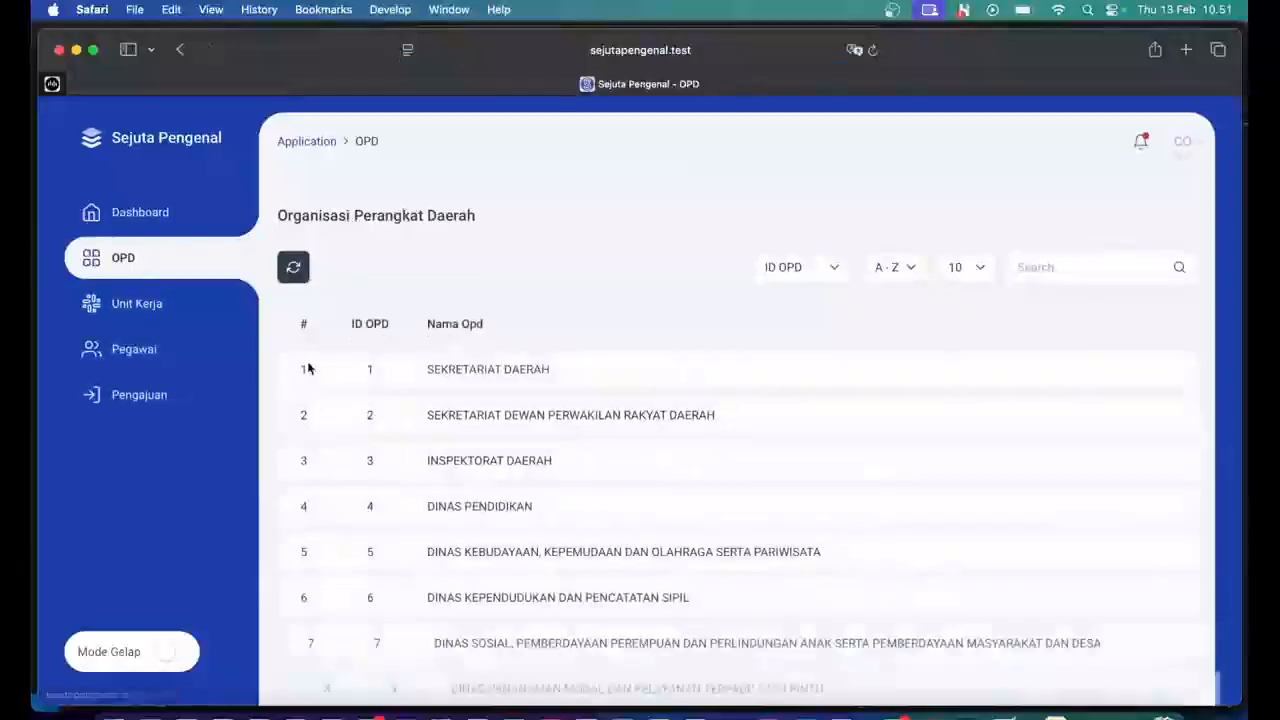
scroll(552, 548, "down", 5)
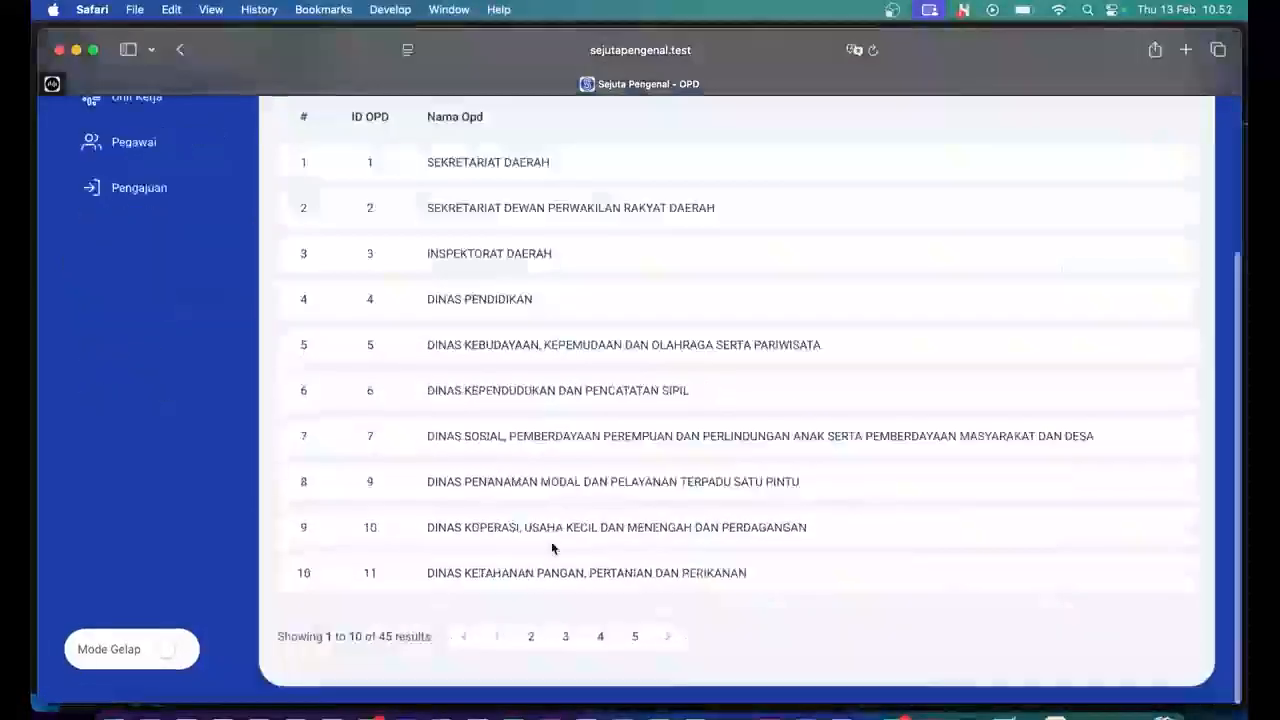
scroll(552, 548, "up", 3)
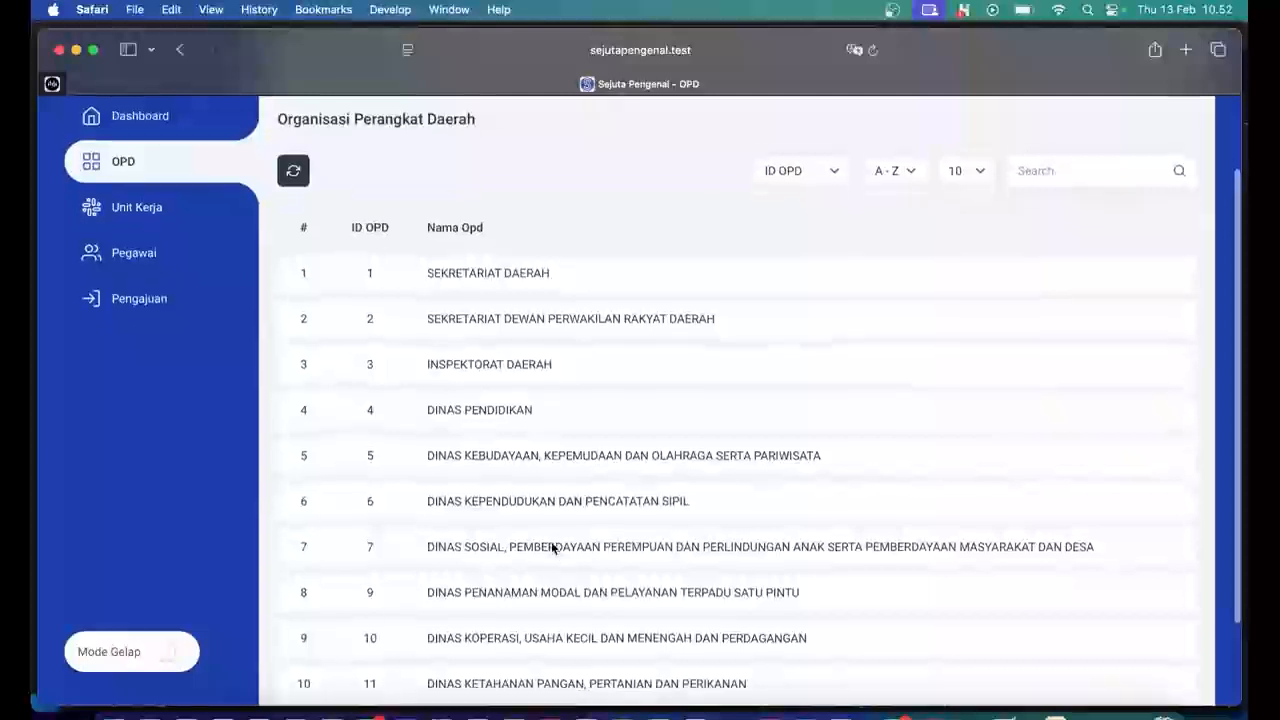
scroll(552, 548, "down", 2)
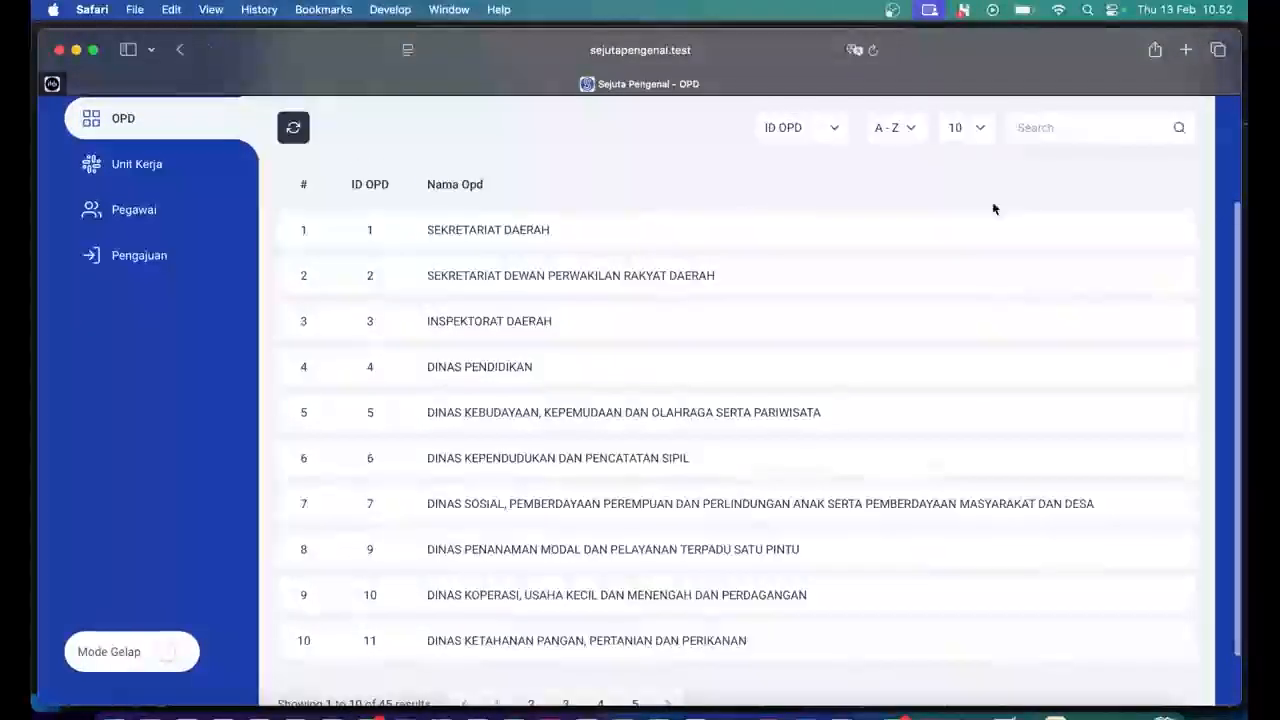
left_click(1060, 127)
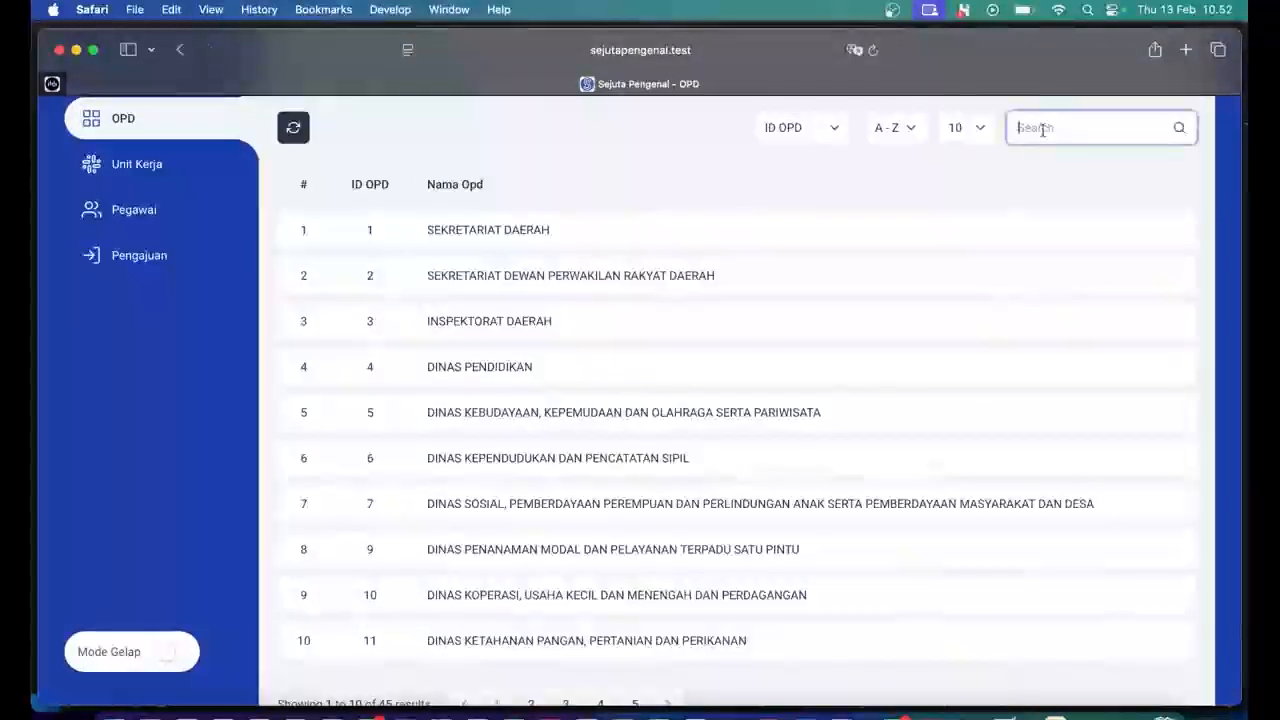
type("sekretar")
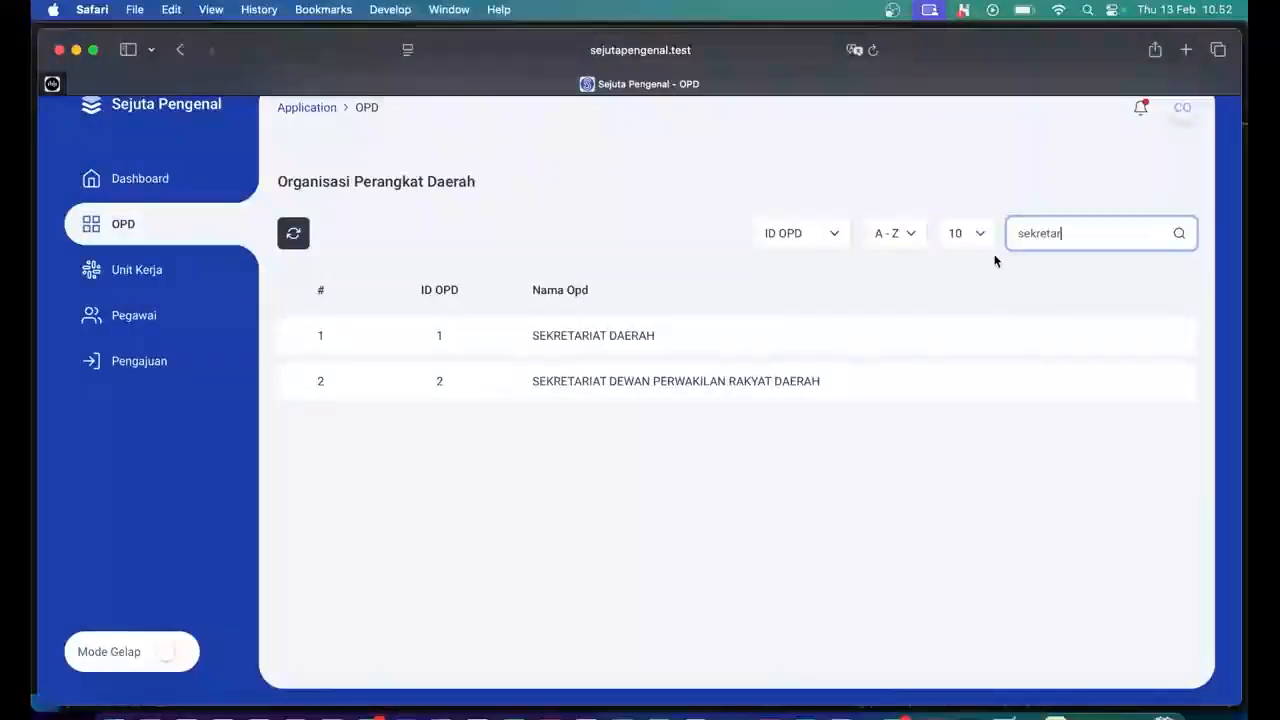
left_click_drag(533, 336, 572, 336)
left_click_drag(1077, 229, 1008, 232)
key("BackSpace")
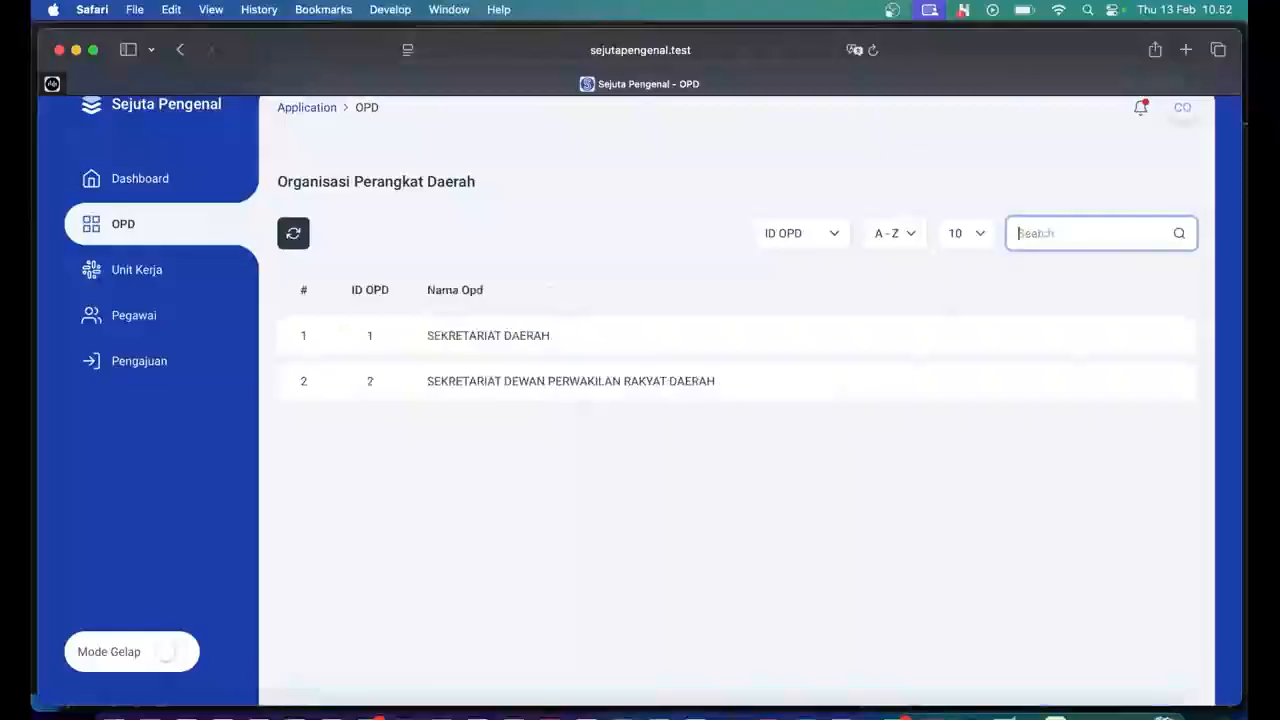
scroll(645, 530, "down", 2)
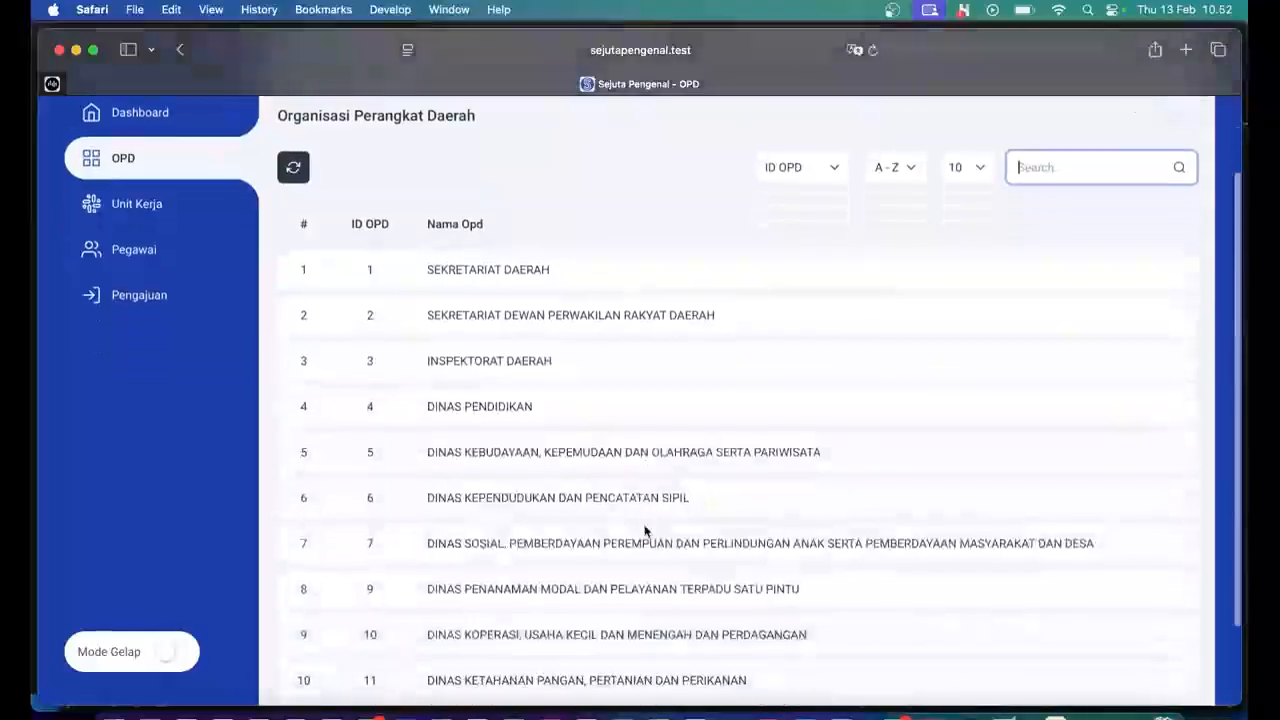
scroll(645, 530, "down", 3)
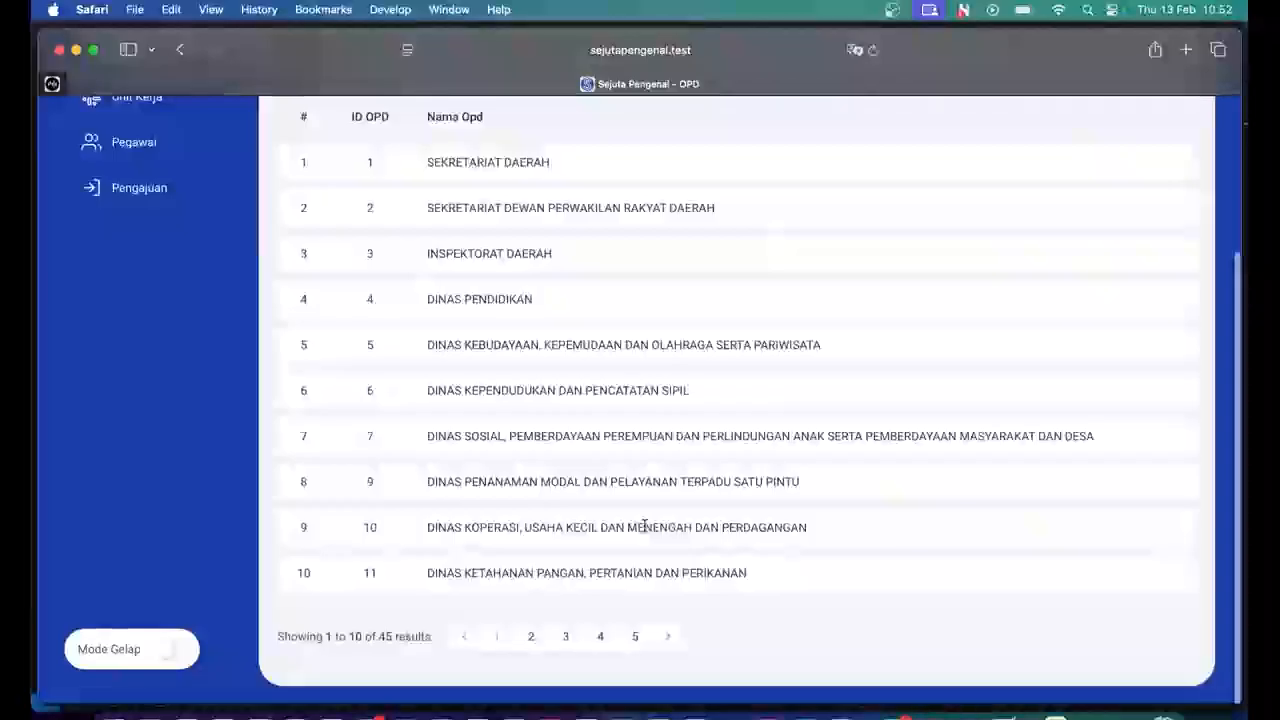
scroll(645, 527, "up", 3)
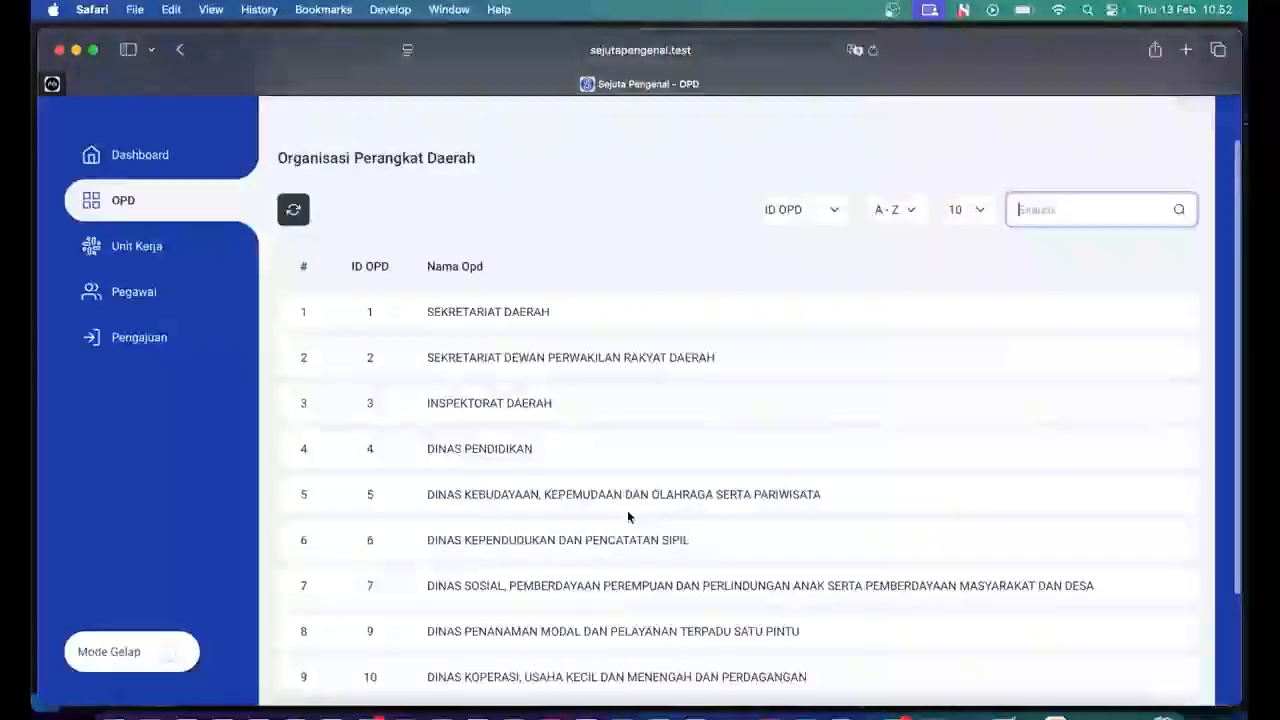
scroll(489, 365, "up", 1)
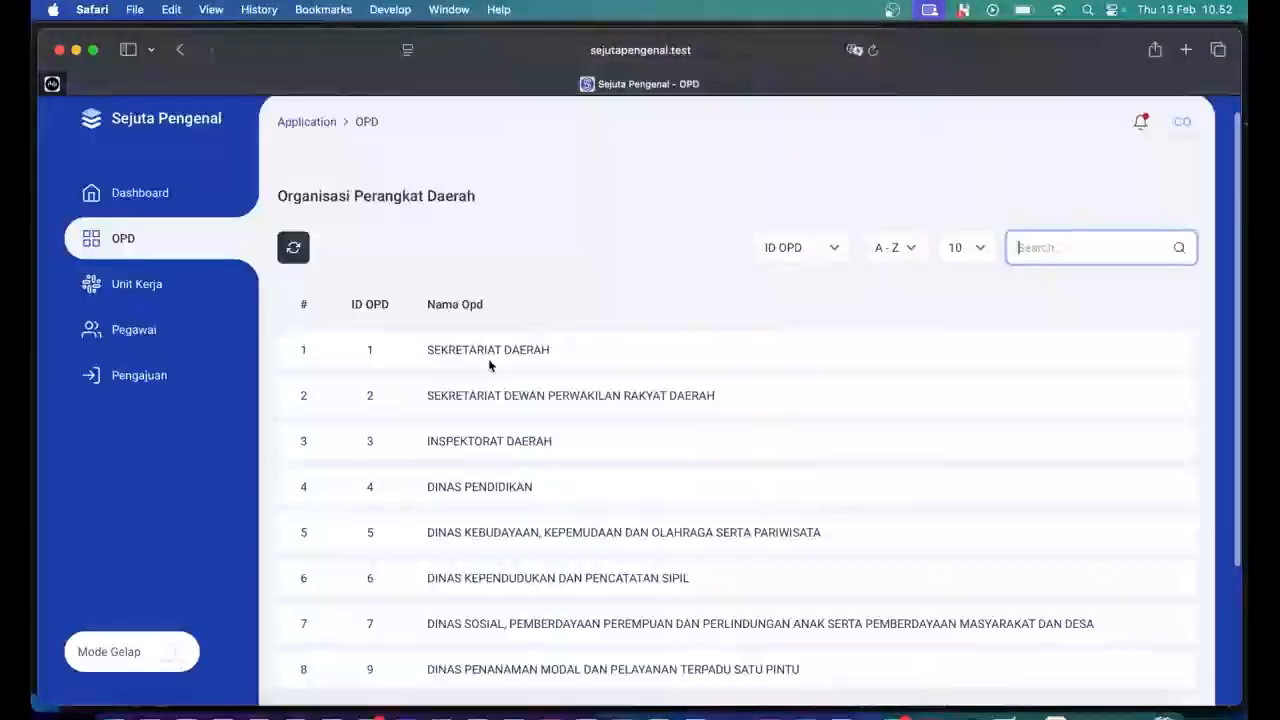
Open the Unit Kerja list and scroll to the SD Negeri MAJU JAYA record.
left_click(170, 293)
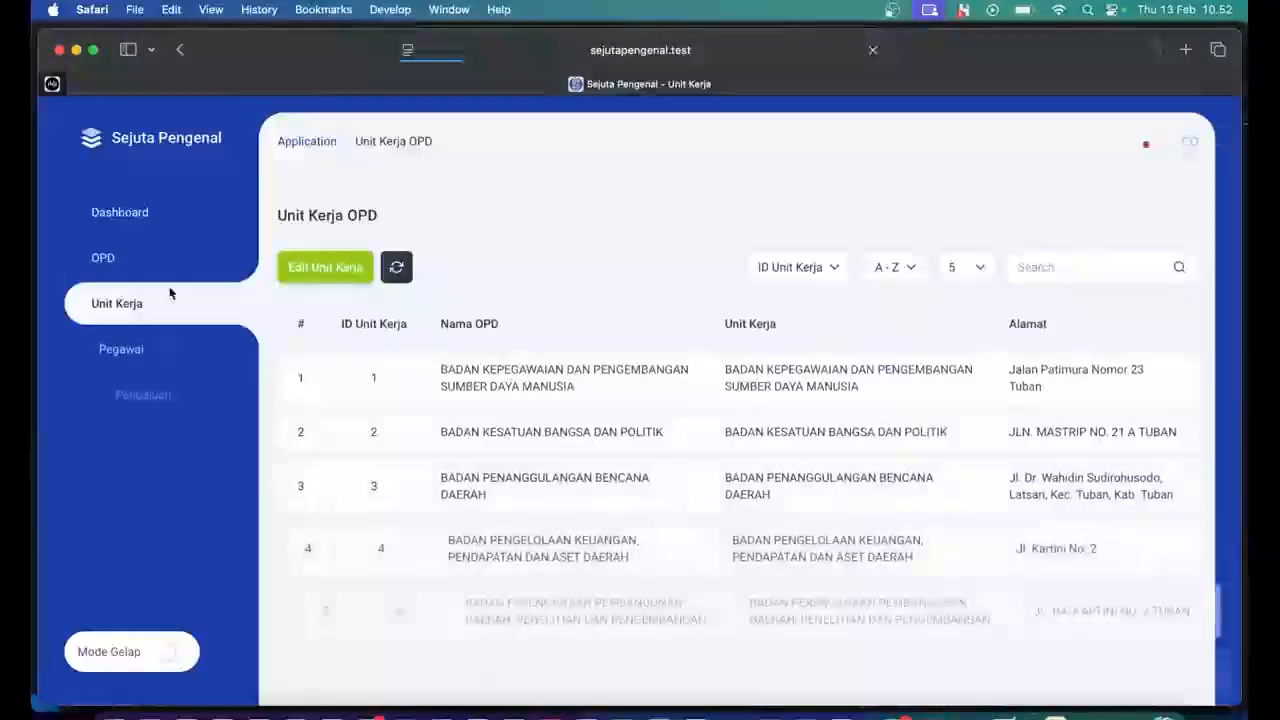
scroll(617, 491, "down", 1)
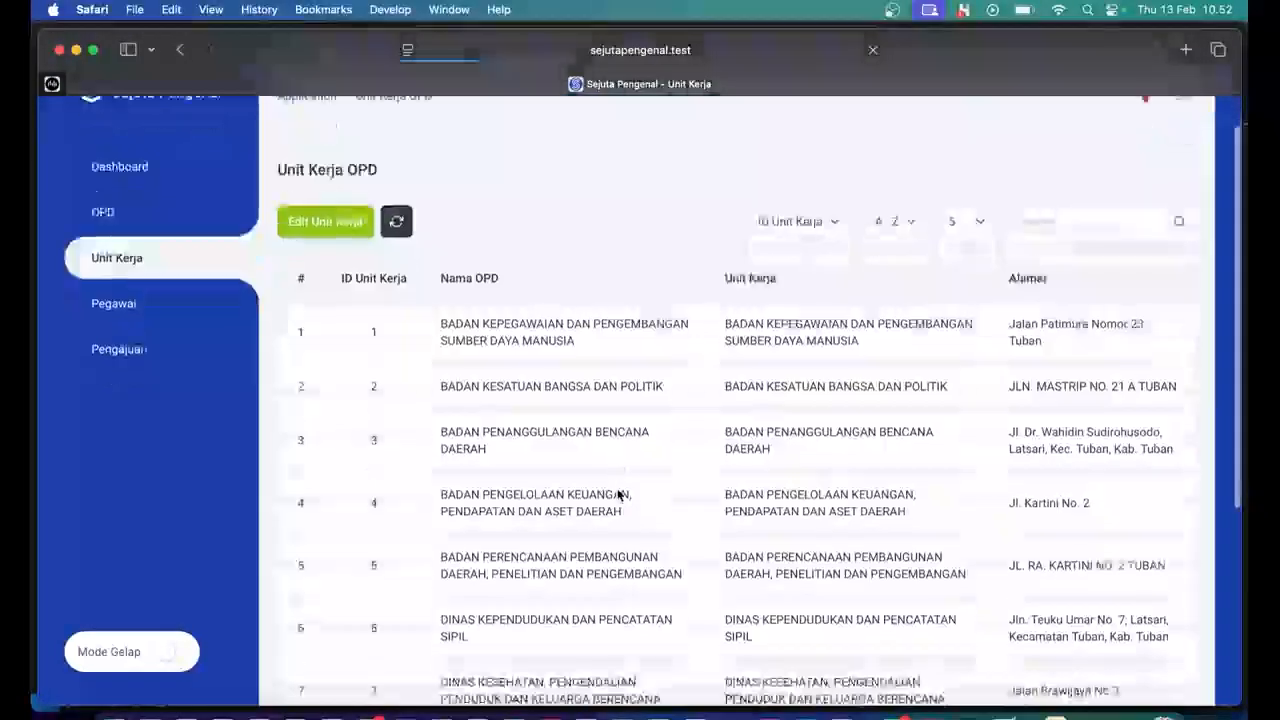
scroll(617, 491, "down", 3)
scroll(637, 427, "up", 2)
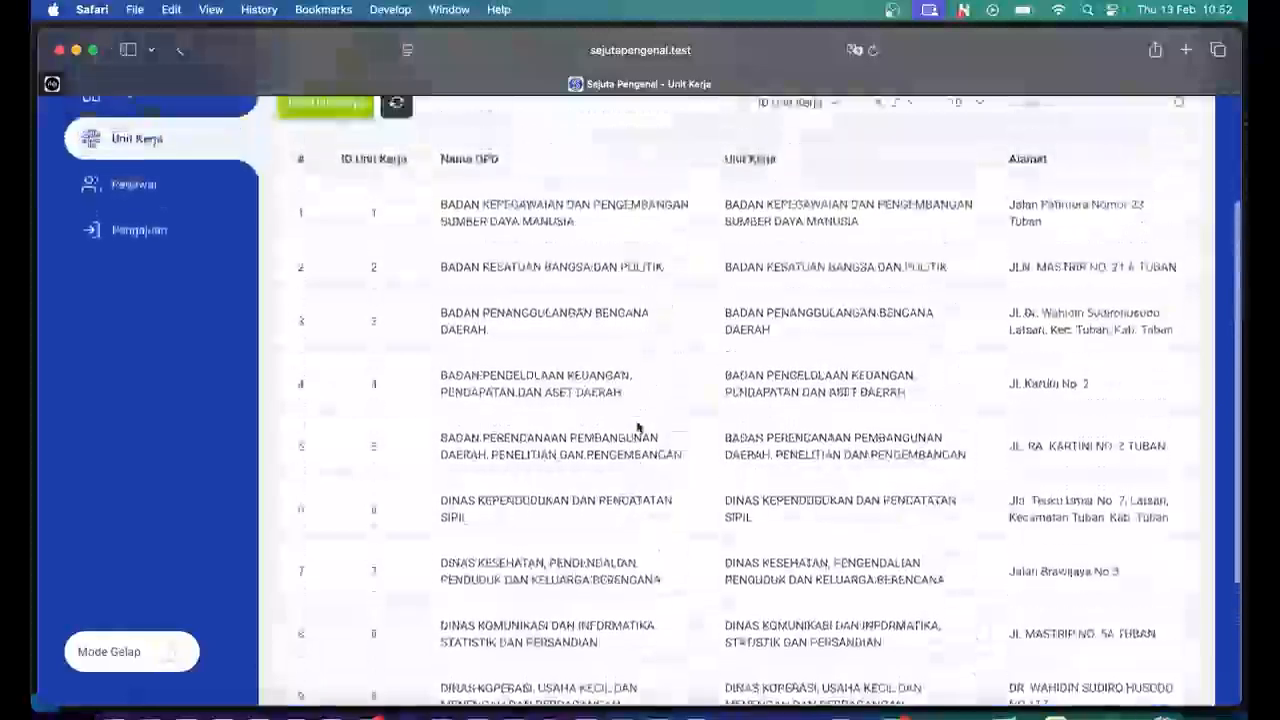
scroll(637, 427, "up", 2)
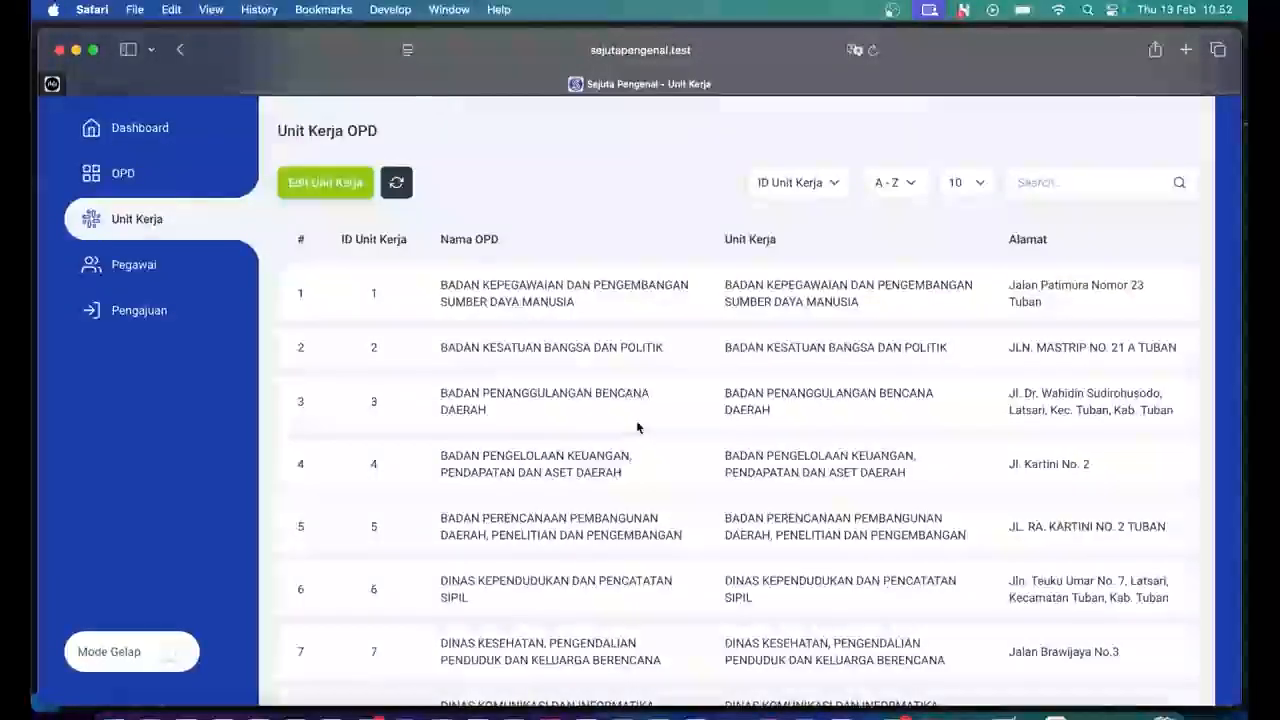
scroll(637, 427, "up", 1)
scroll(637, 427, "up", 2)
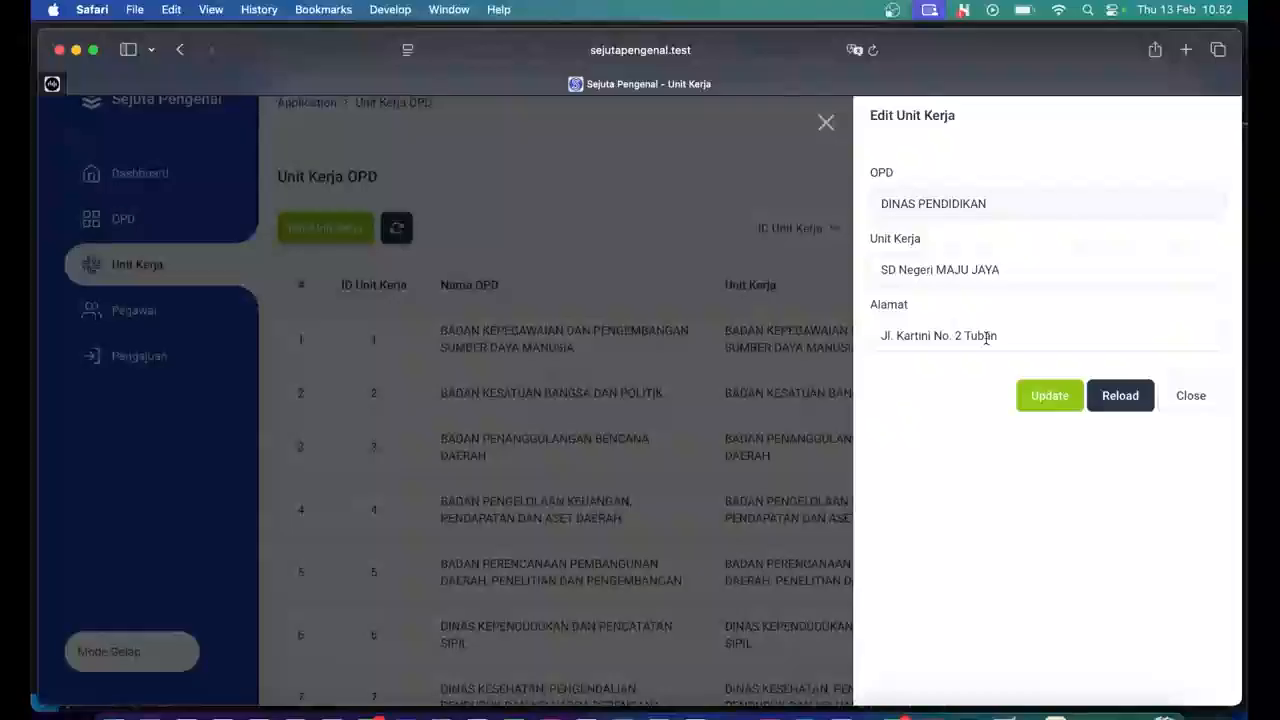
Rename the work unit to SD NEGERI SEJAHTERA at JL. KARTINI No. 55 TUBAN and save it.
left_click_drag(998, 337, 882, 337)
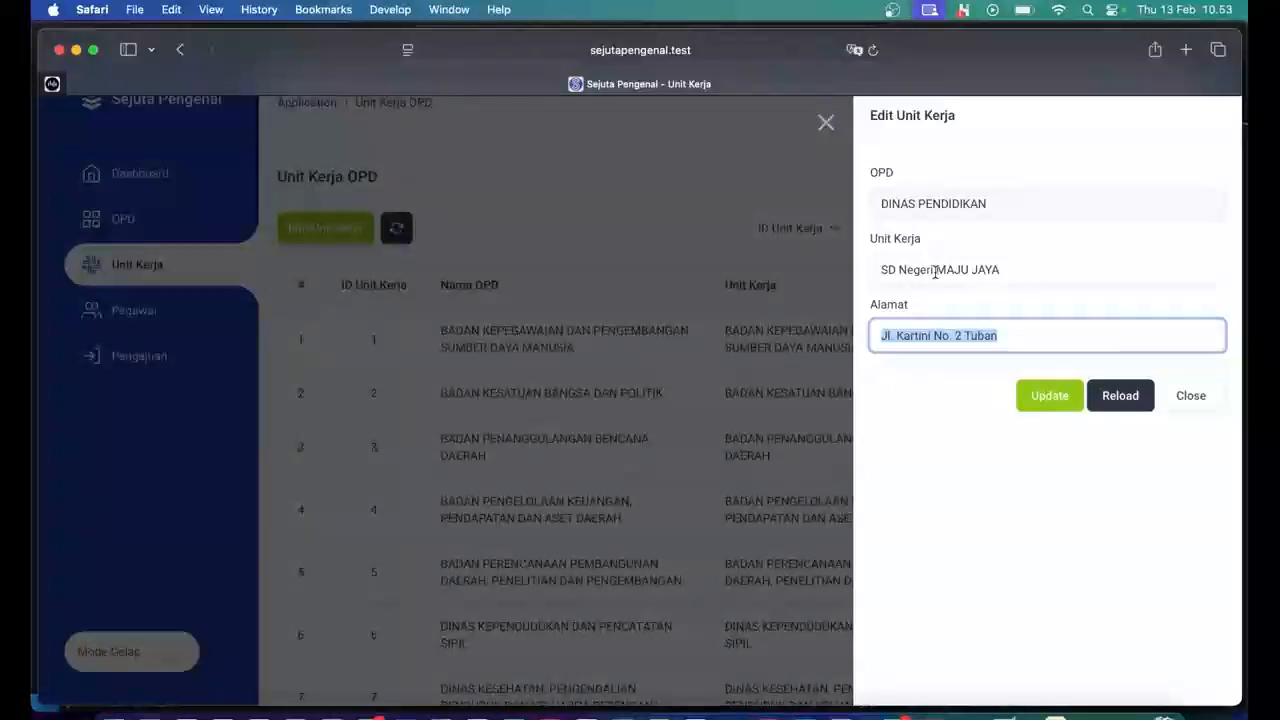
left_click_drag(935, 270, 1046, 285)
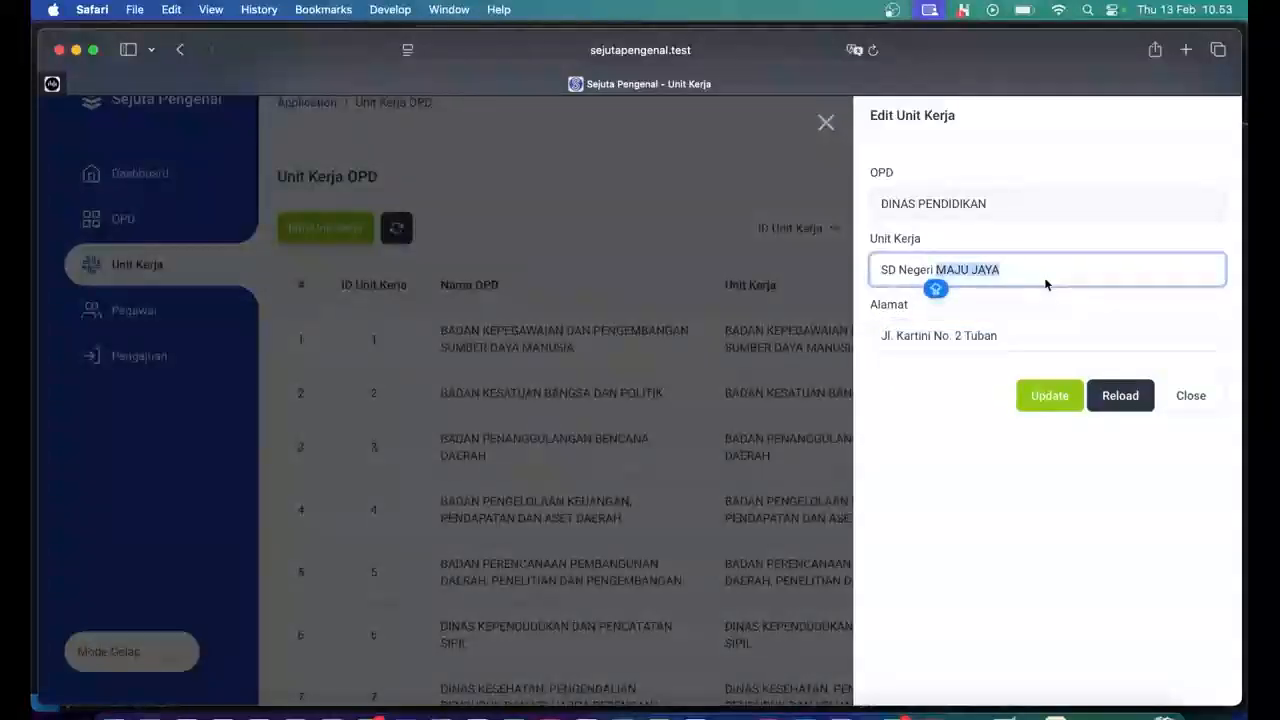
type("SEJAHTERA")
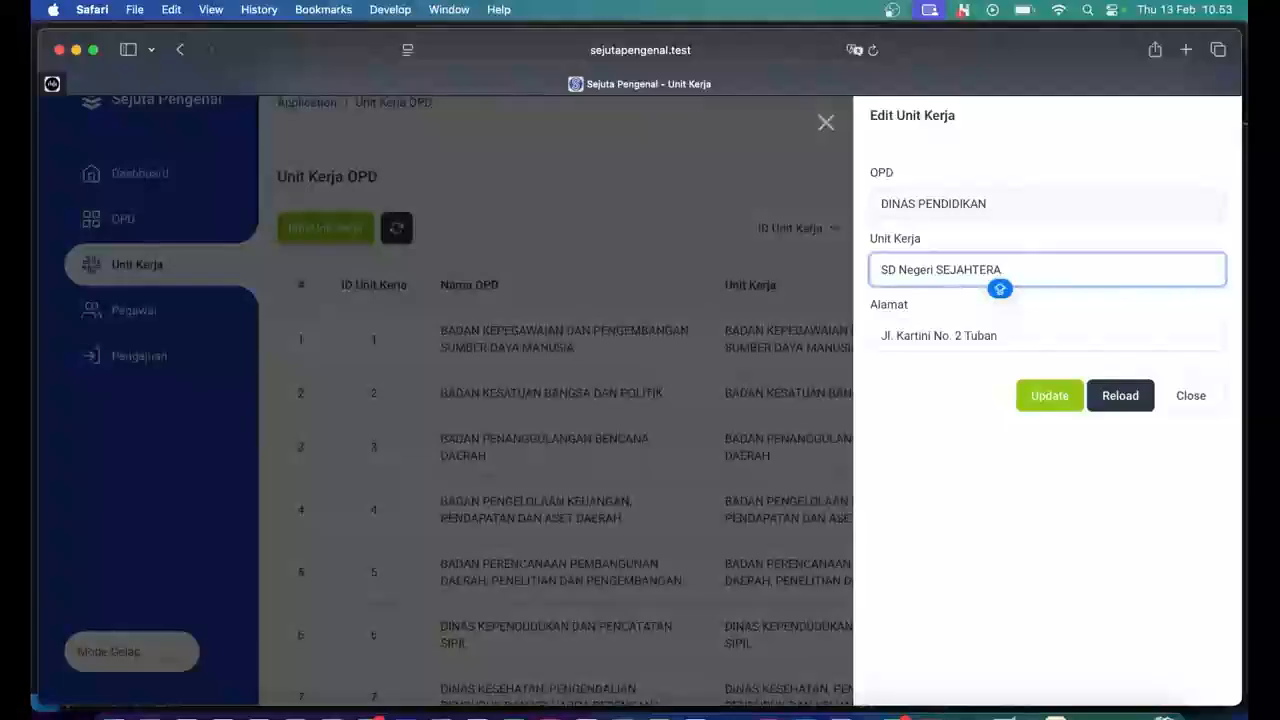
left_click_drag(1011, 340, 957, 337)
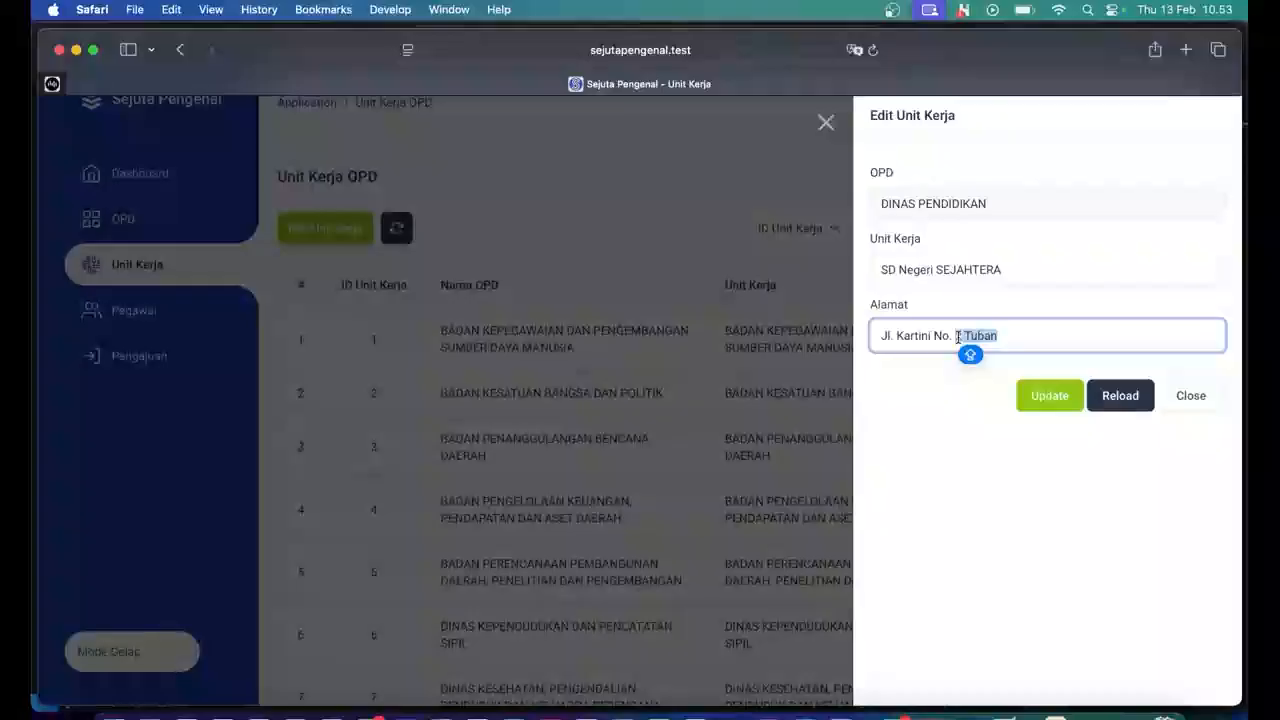
type("55 TU")
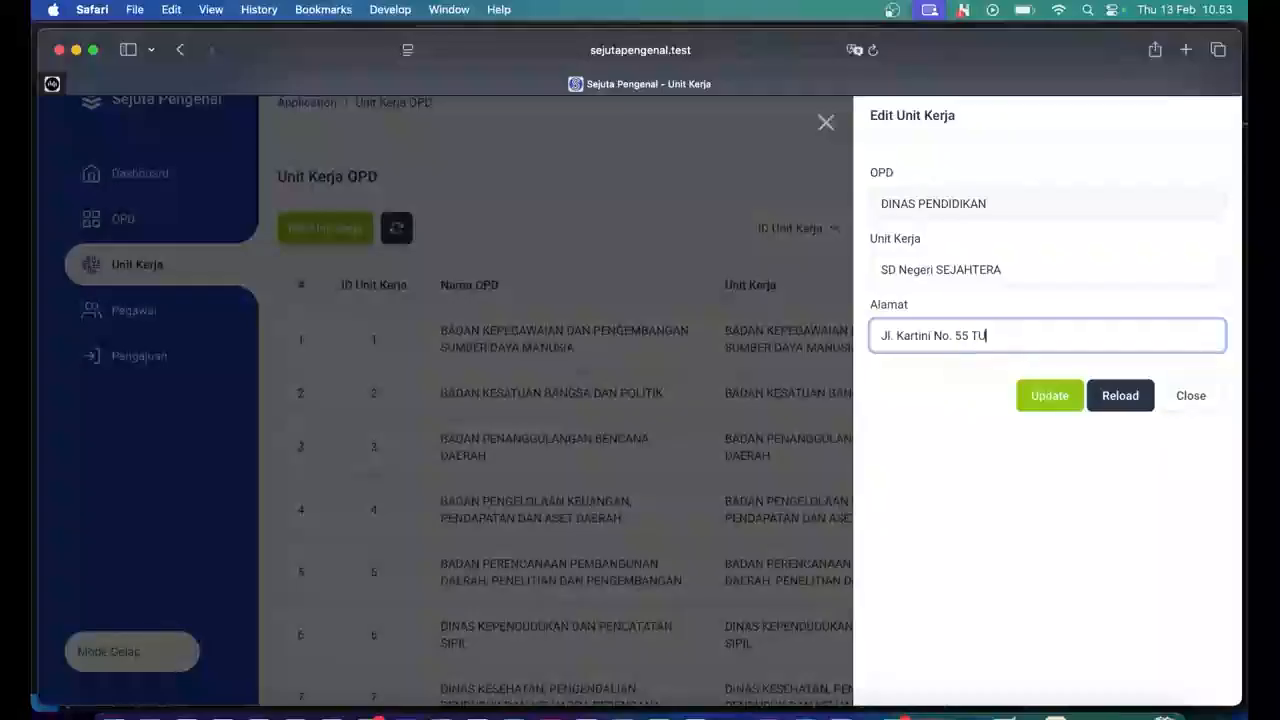
type("BAN")
double_click(915, 270)
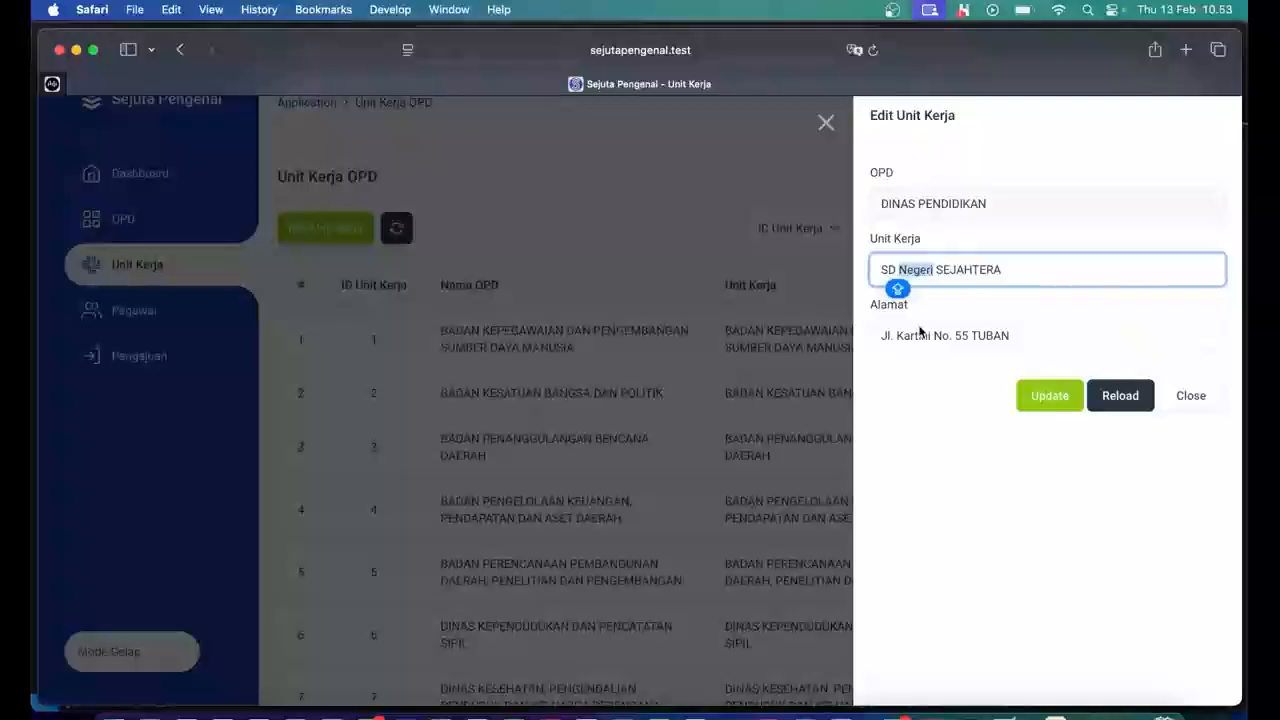
type("NEGERI")
key("Return")
left_click(148, 320)
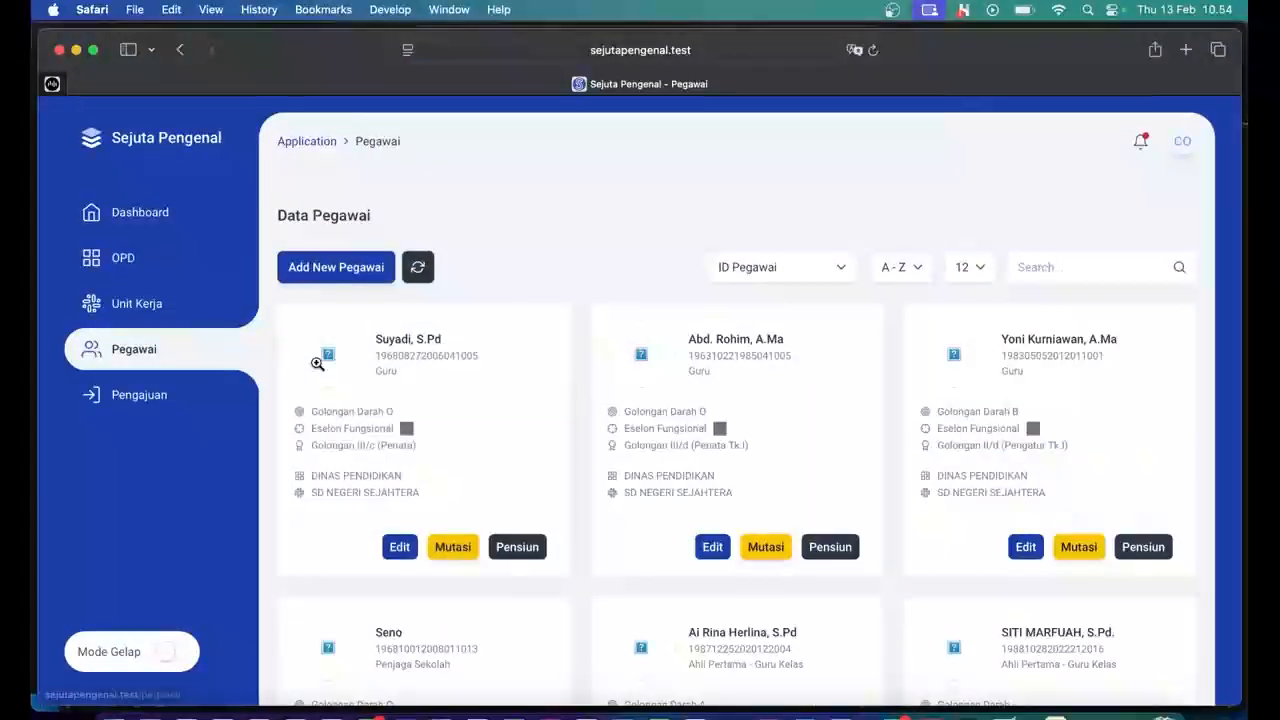
Scroll through the eight employee cards and back up to the top row.
scroll(483, 406, "down", 5)
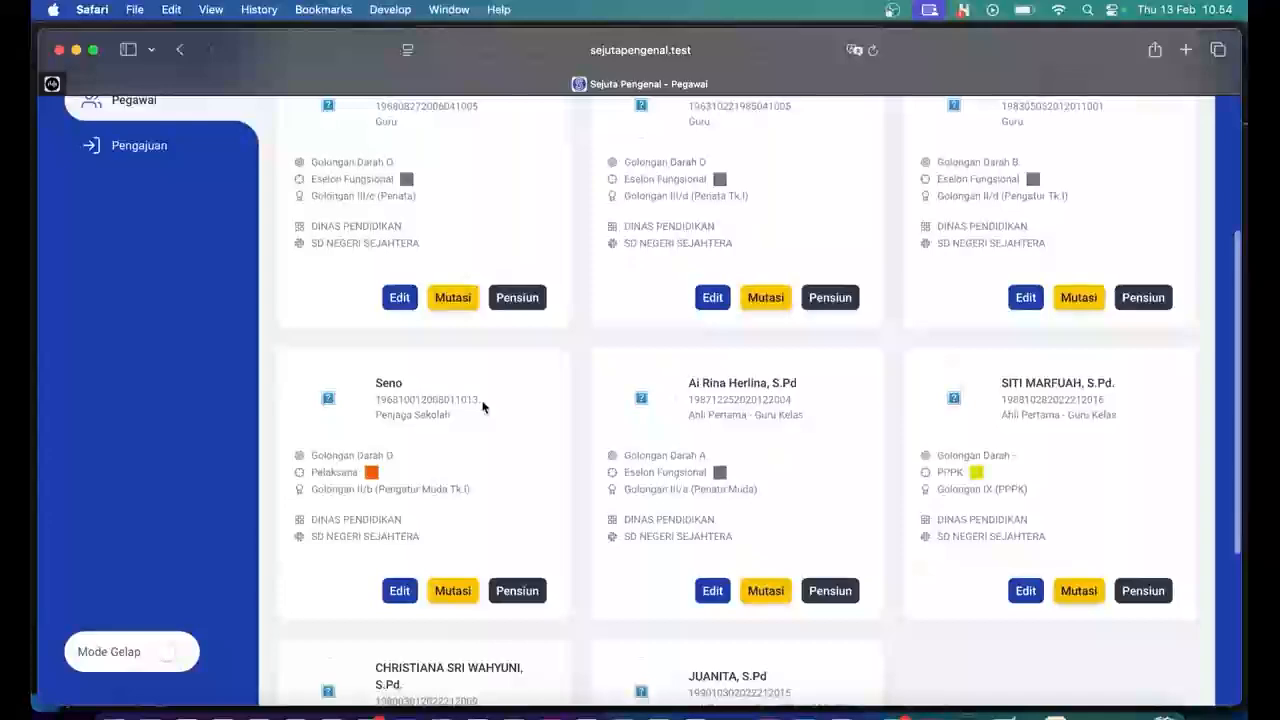
scroll(483, 406, "down", 5)
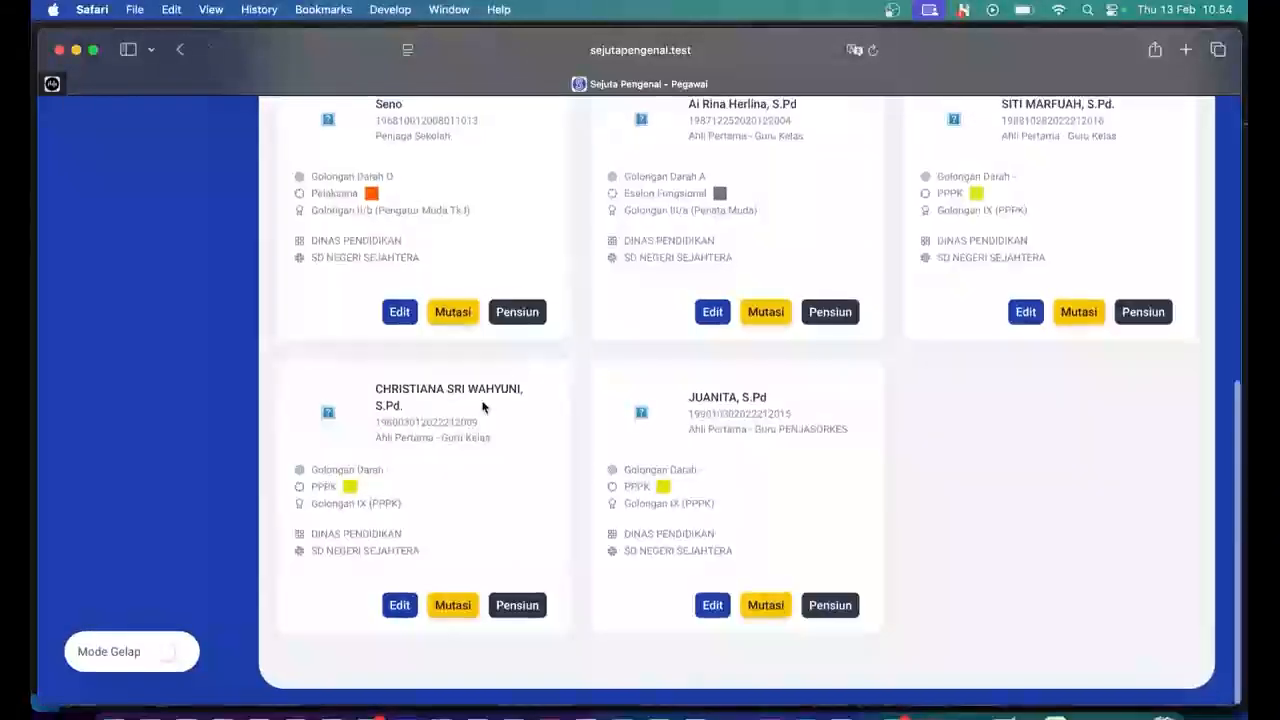
scroll(483, 406, "up", 2)
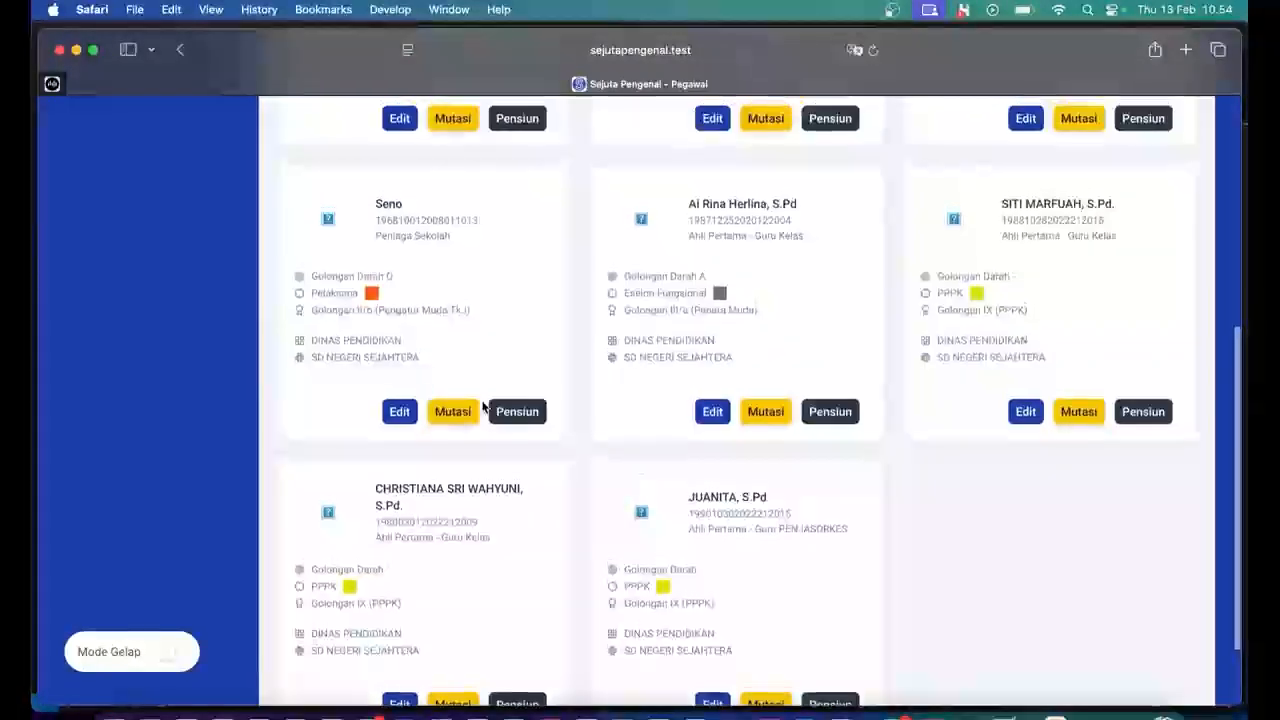
scroll(483, 406, "up", 3)
scroll(483, 406, "down", 5)
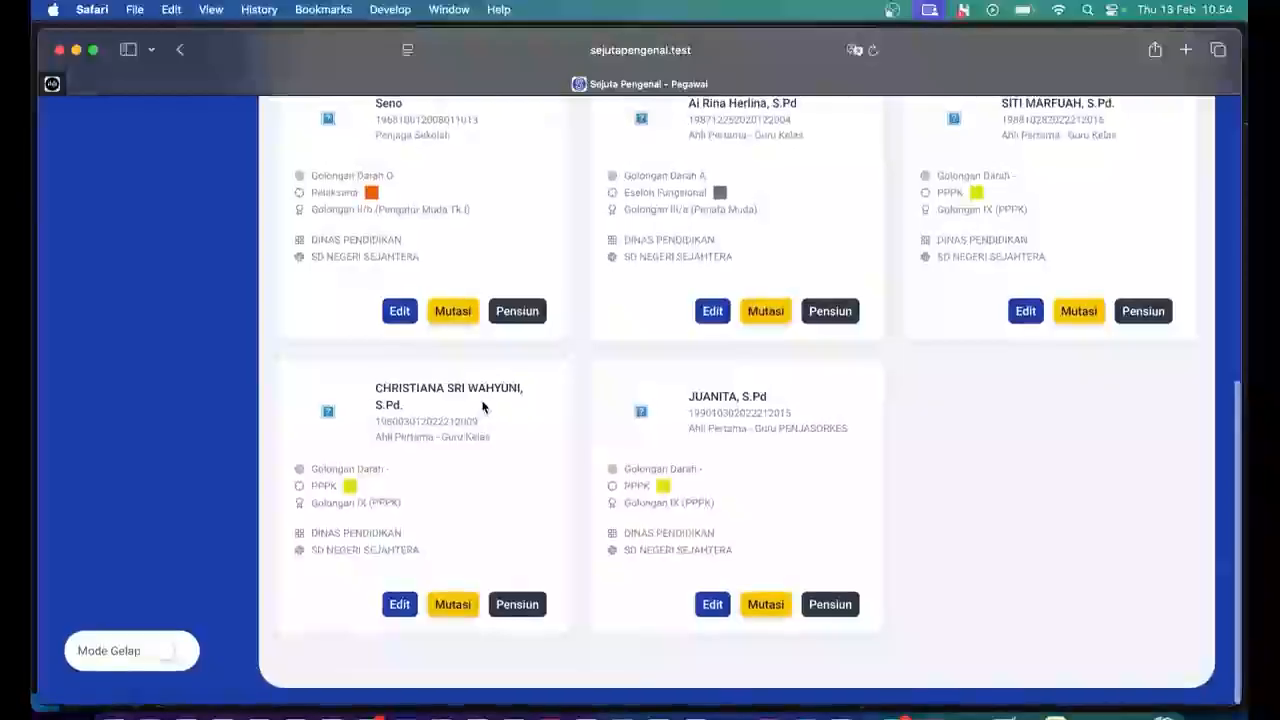
scroll(483, 406, "up", 2)
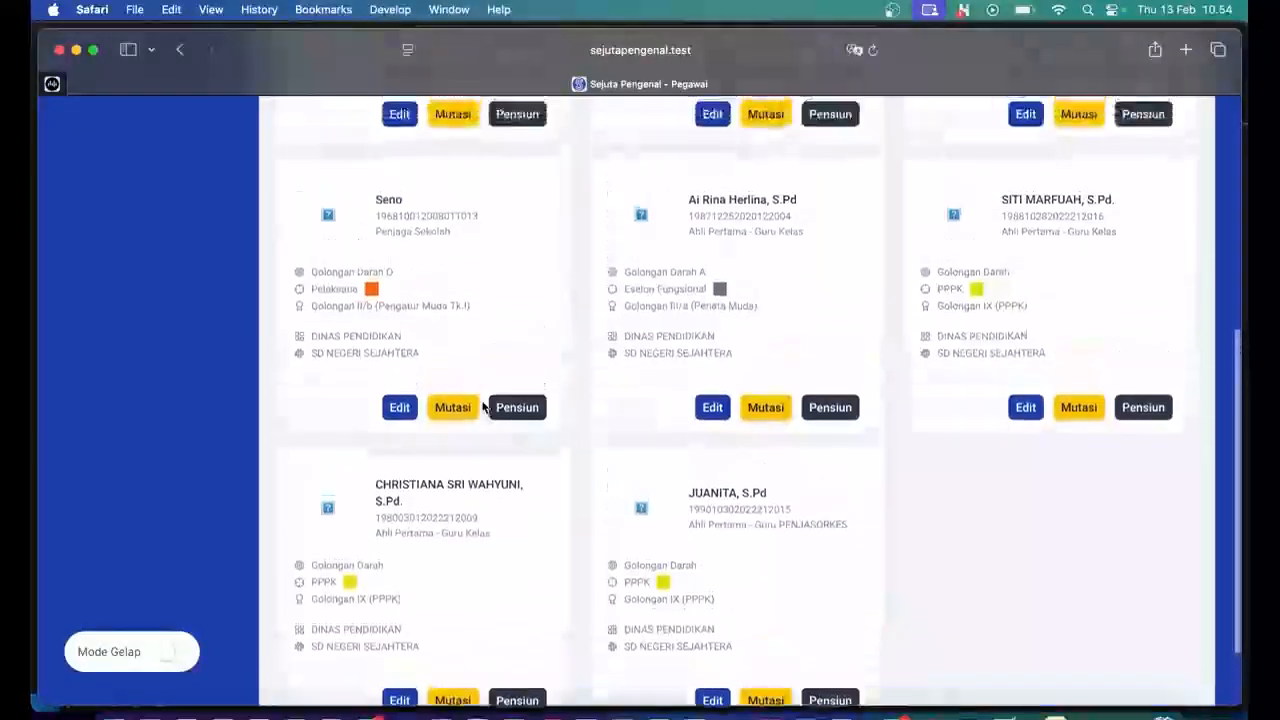
scroll(483, 406, "up", 7)
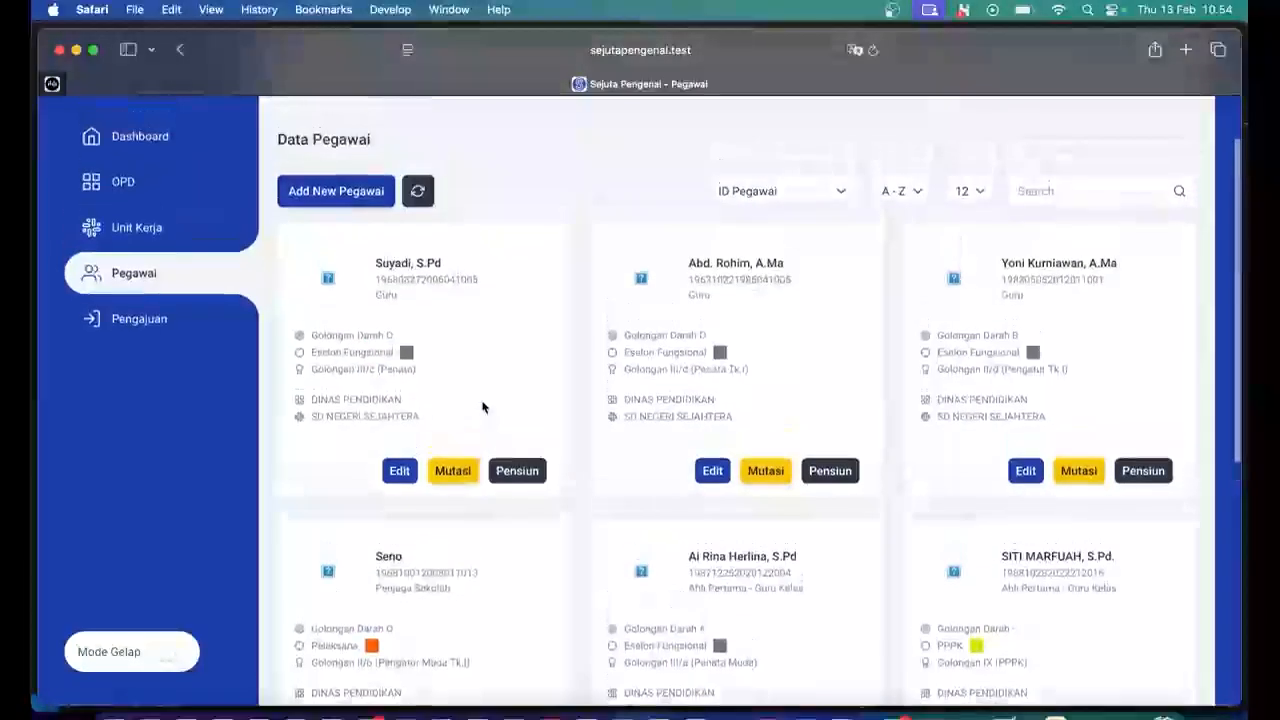
scroll(600, 323, "up", 1)
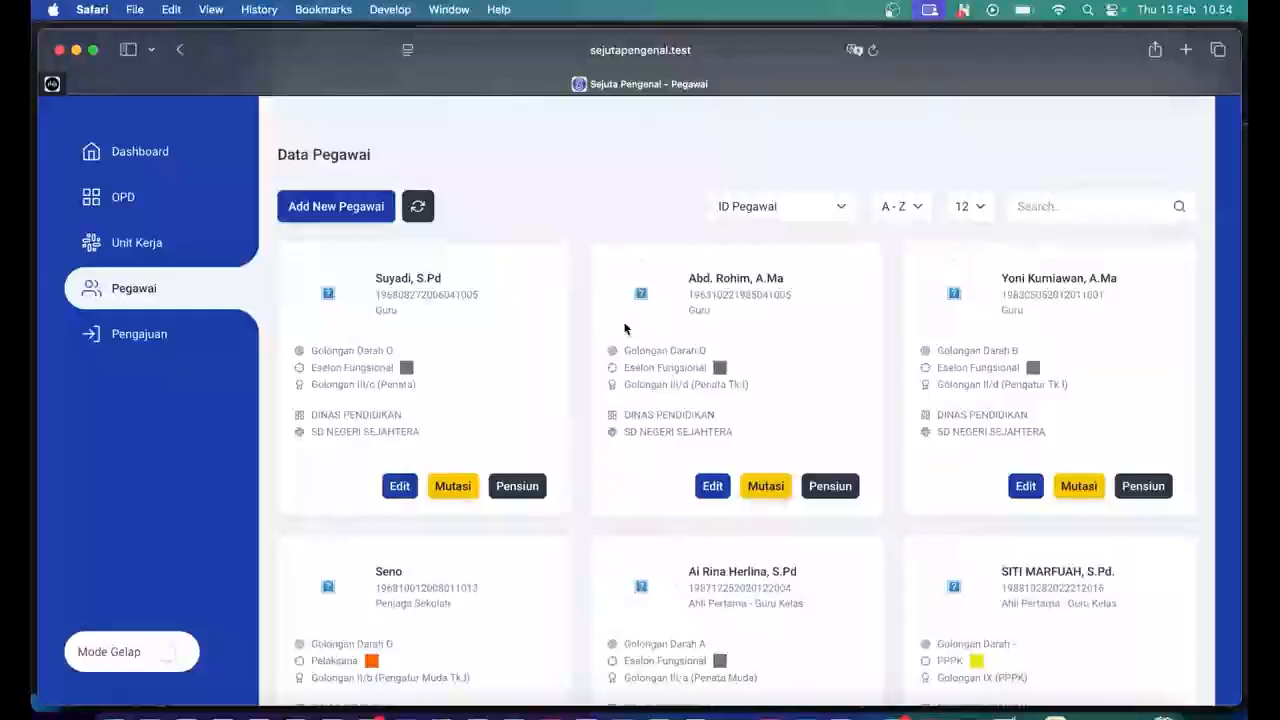
scroll(624, 328, "down", 5)
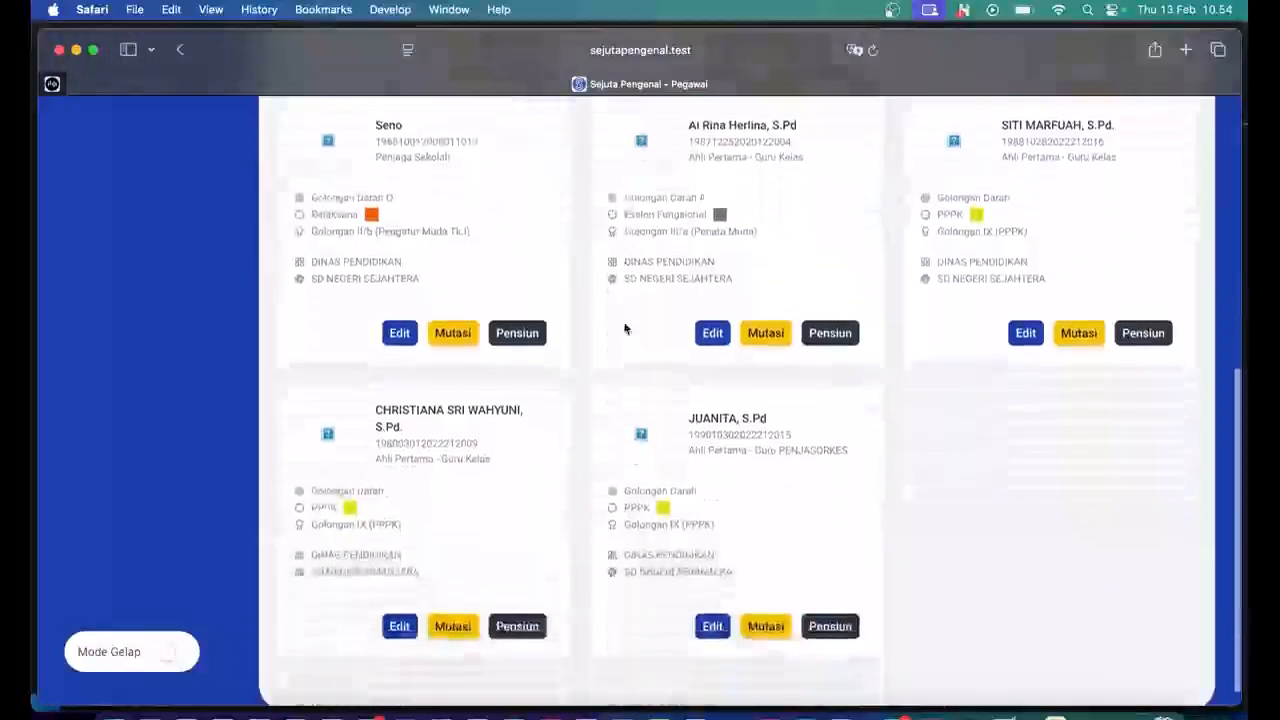
scroll(624, 328, "up", 3)
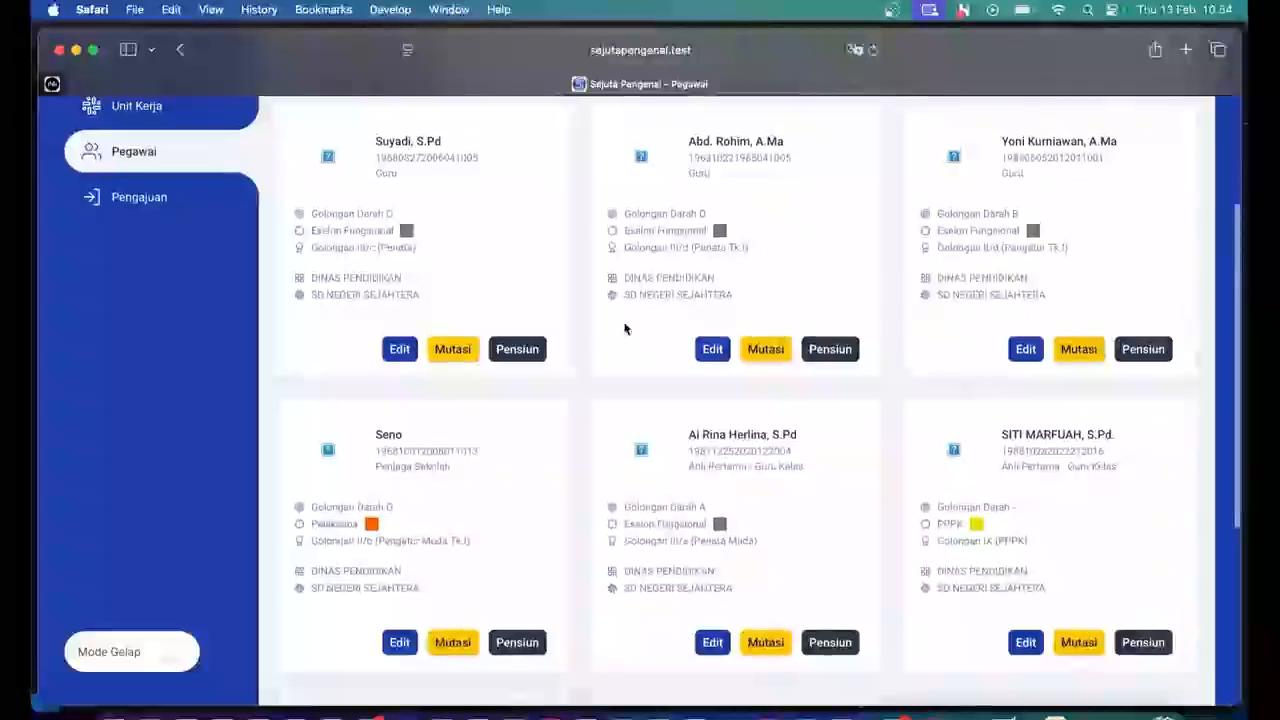
scroll(624, 328, "up", 1)
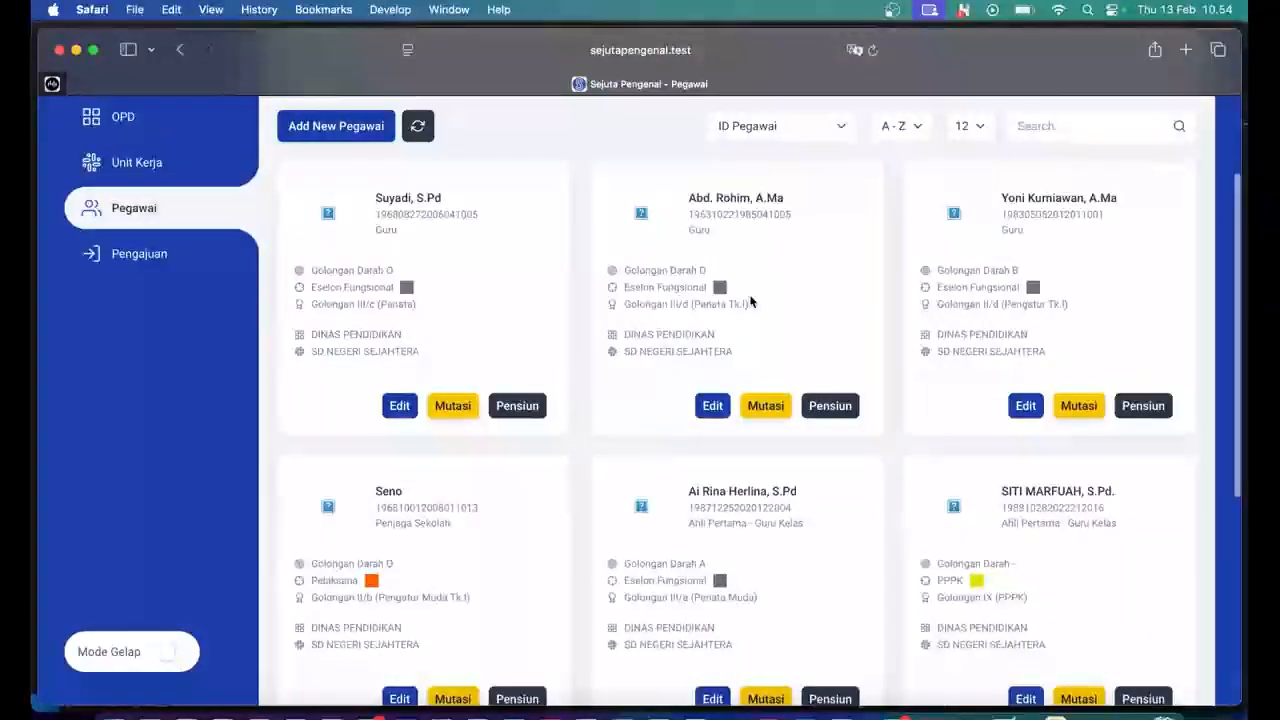
scroll(751, 301, "down", 2)
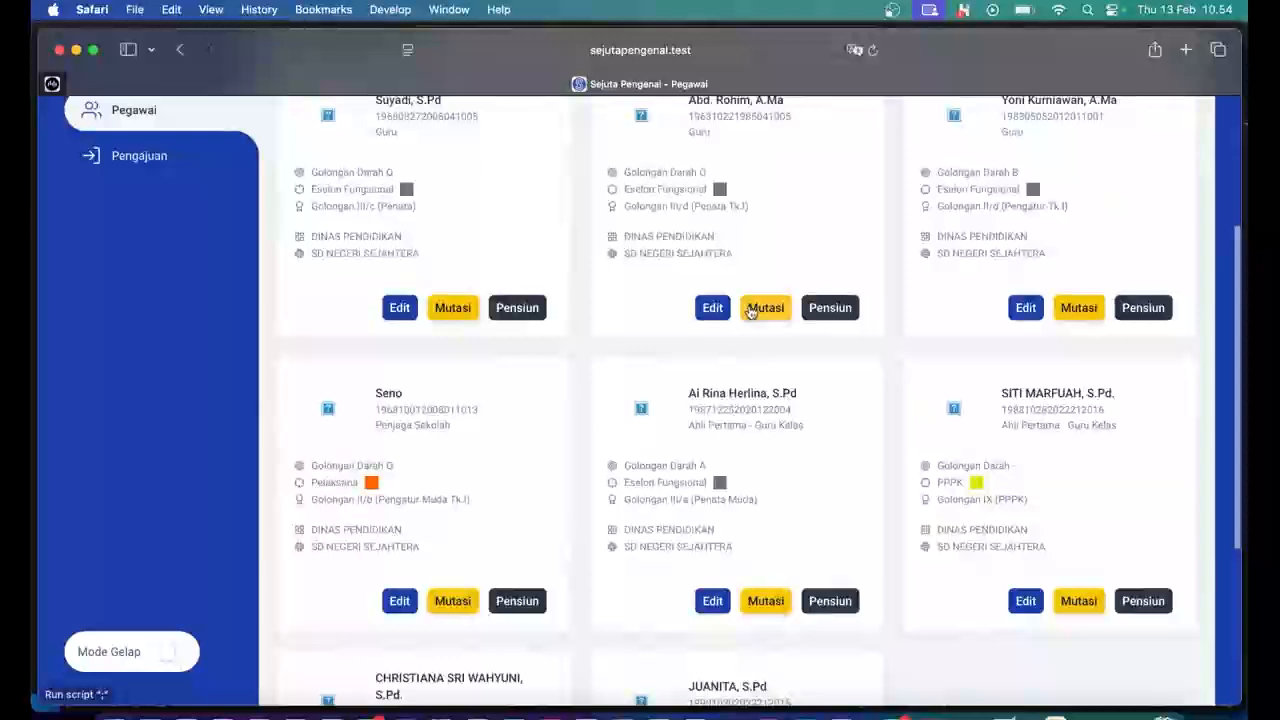
scroll(751, 311, "down", 3)
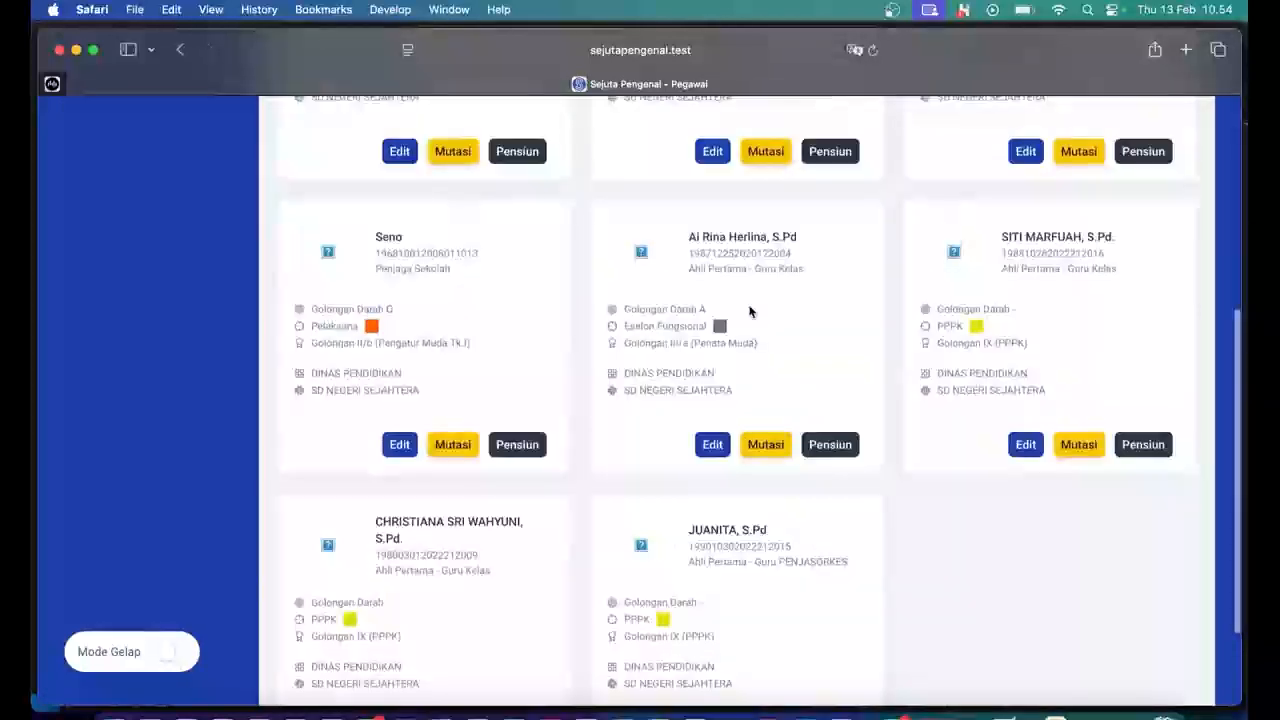
scroll(514, 366, "up", 5)
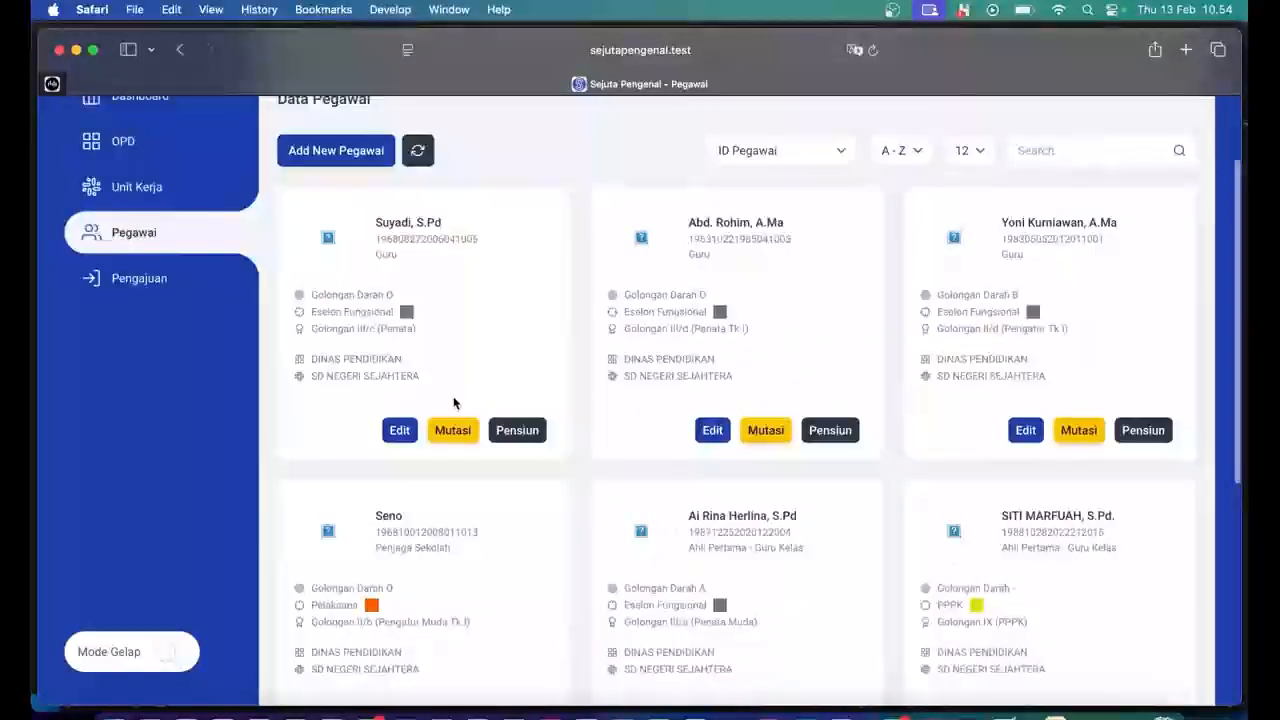
Open the first employee's Update Pegawai form and replace Nama Pegawai with the new employee's name.
left_click(400, 430)
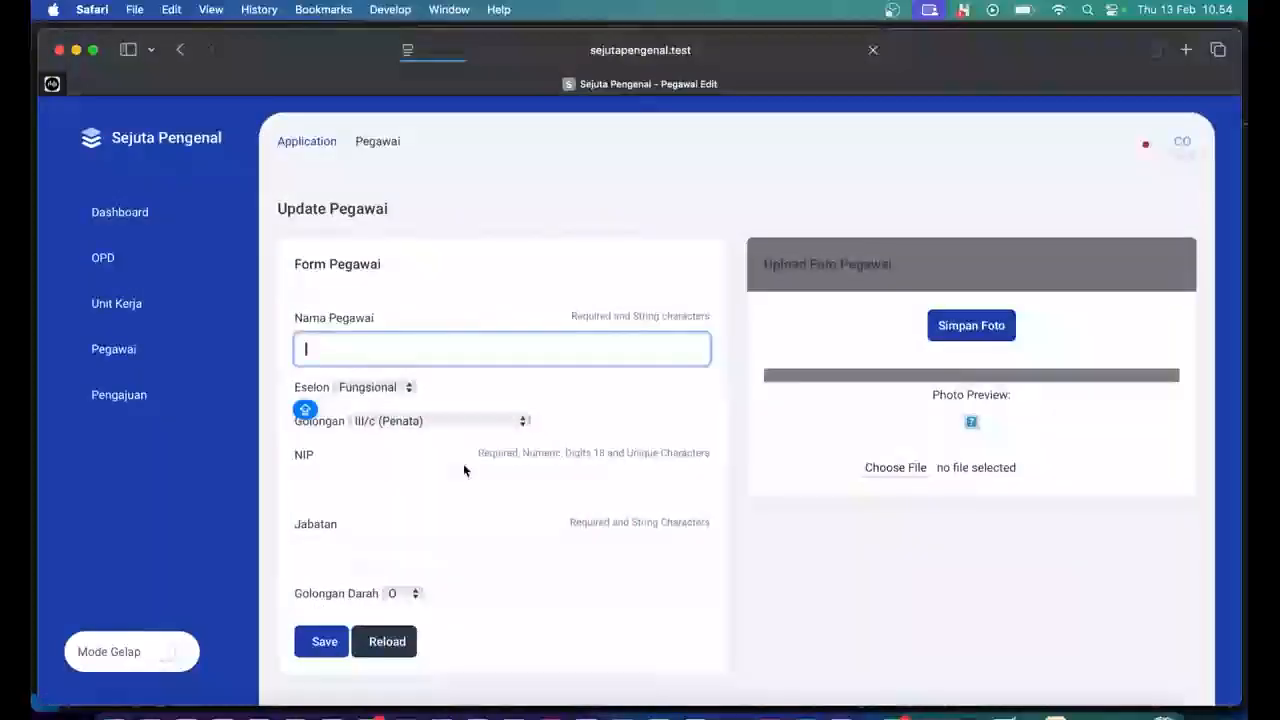
scroll(560, 365, "down", 1)
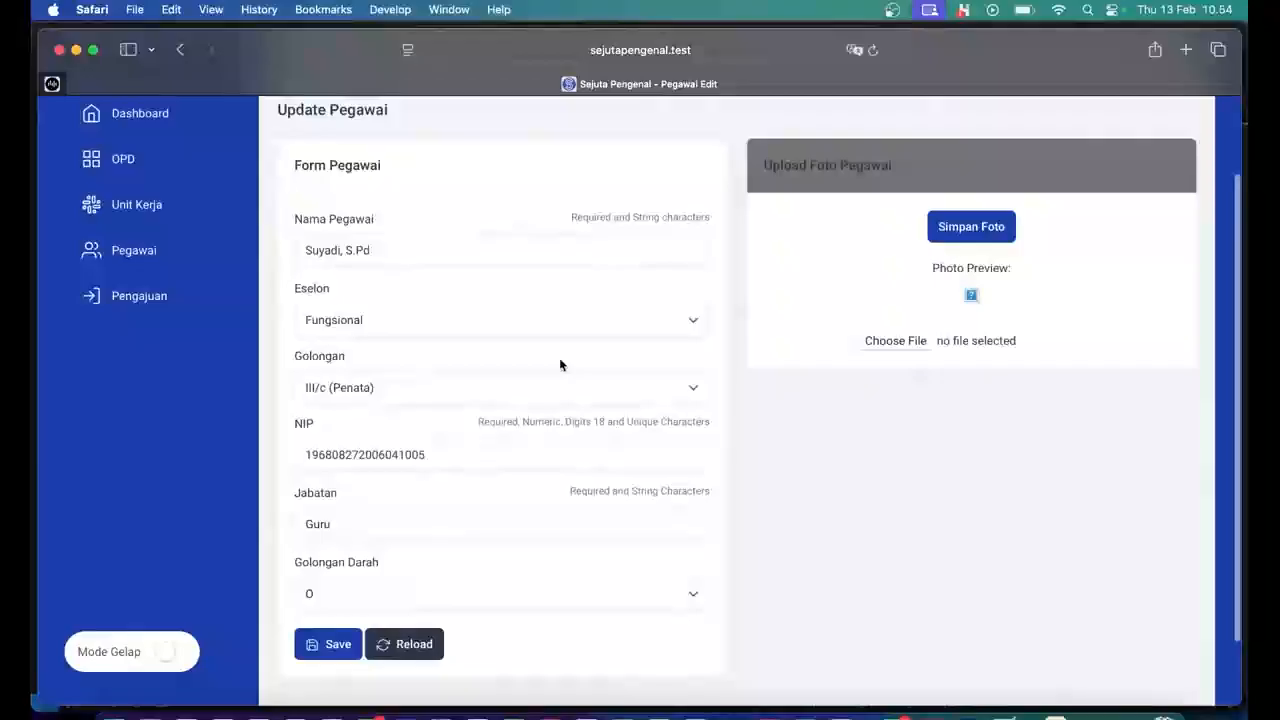
left_click(457, 255)
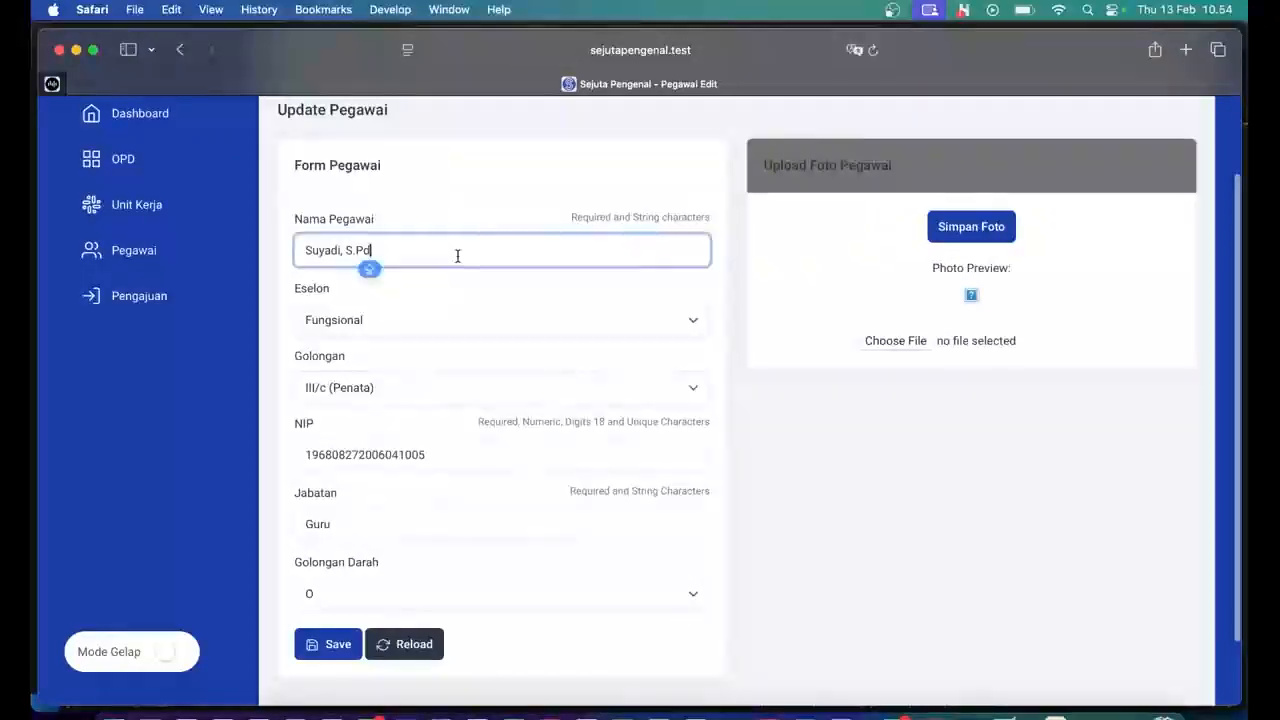
left_click(339, 251)
type(",")
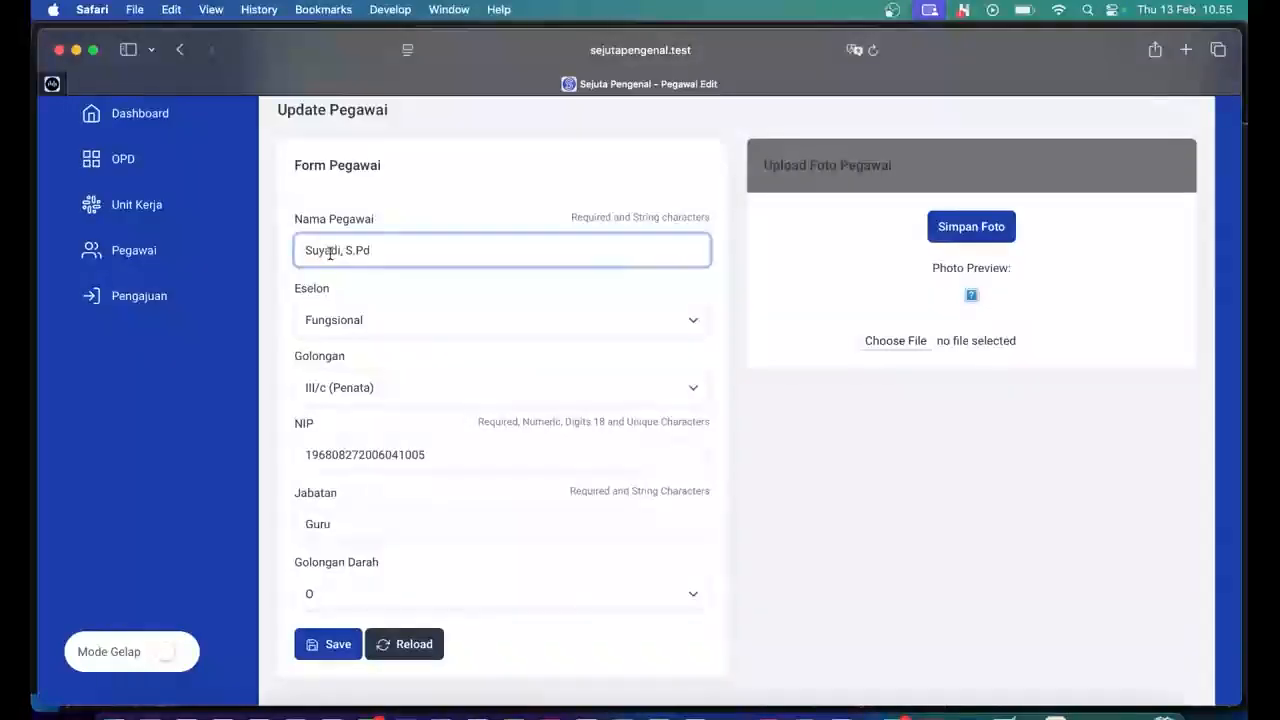
double_click(330, 252)
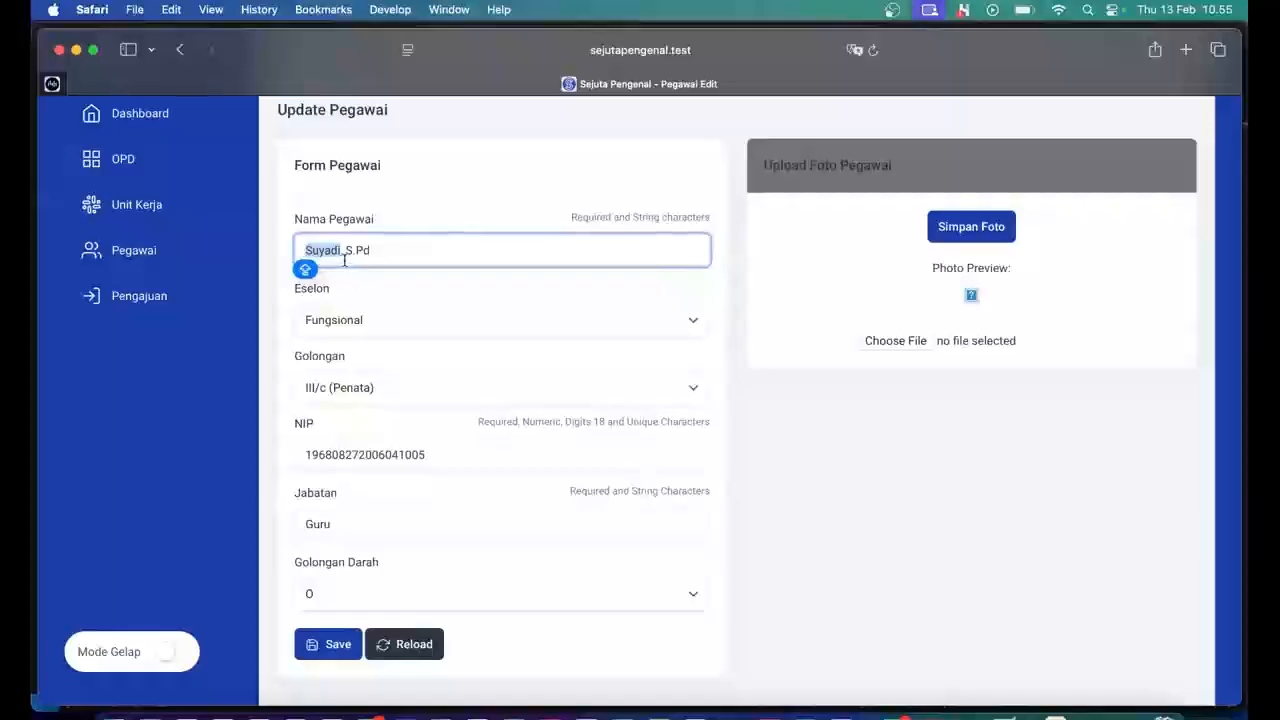
left_click(337, 284)
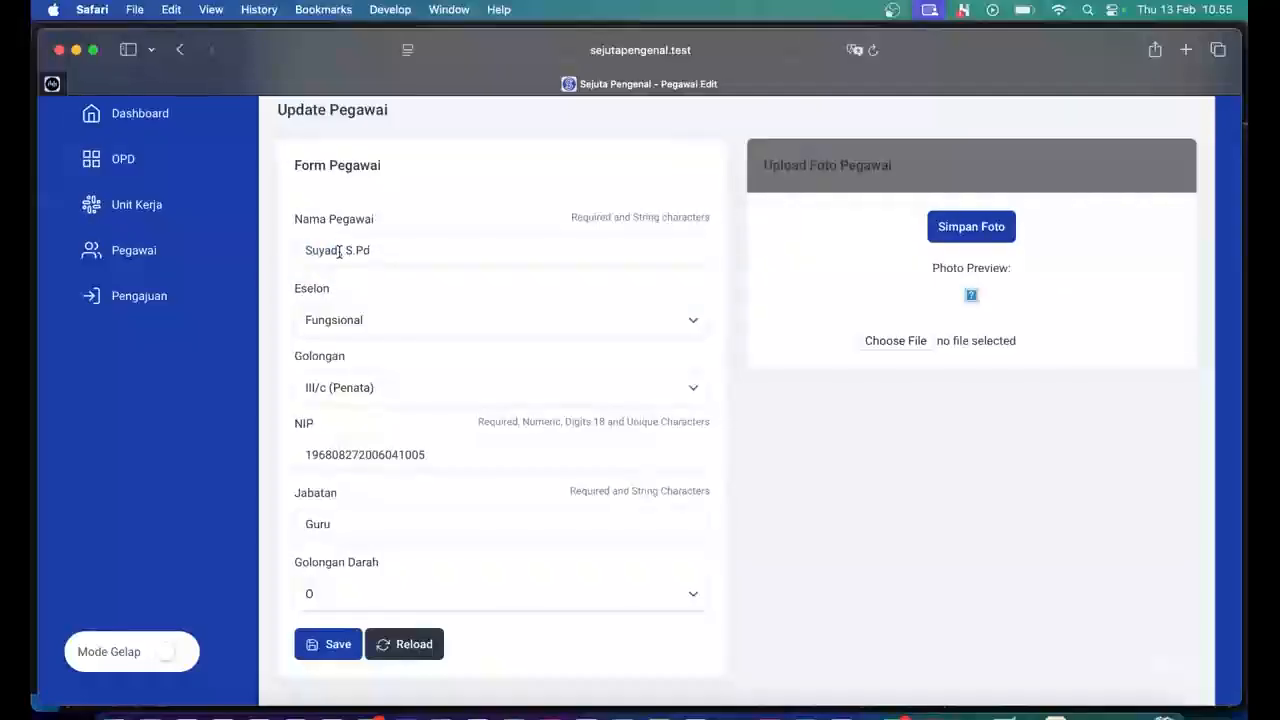
left_click_drag(339, 252, 271, 251)
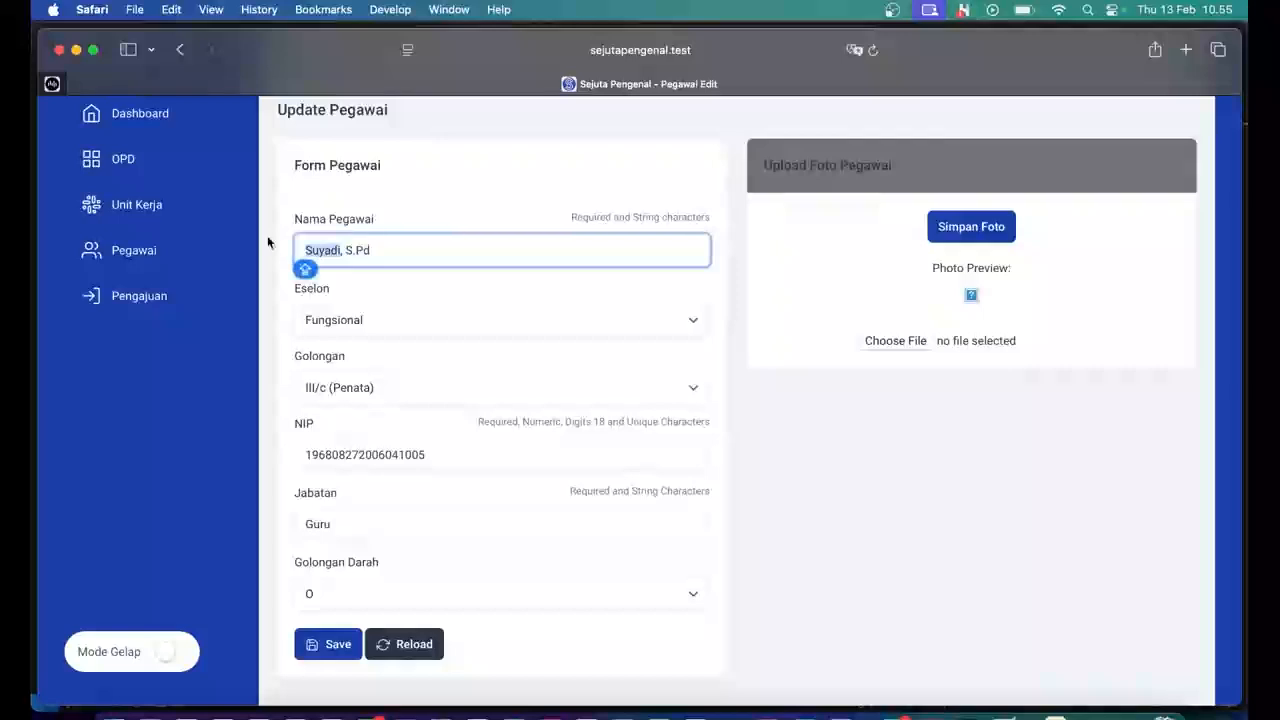
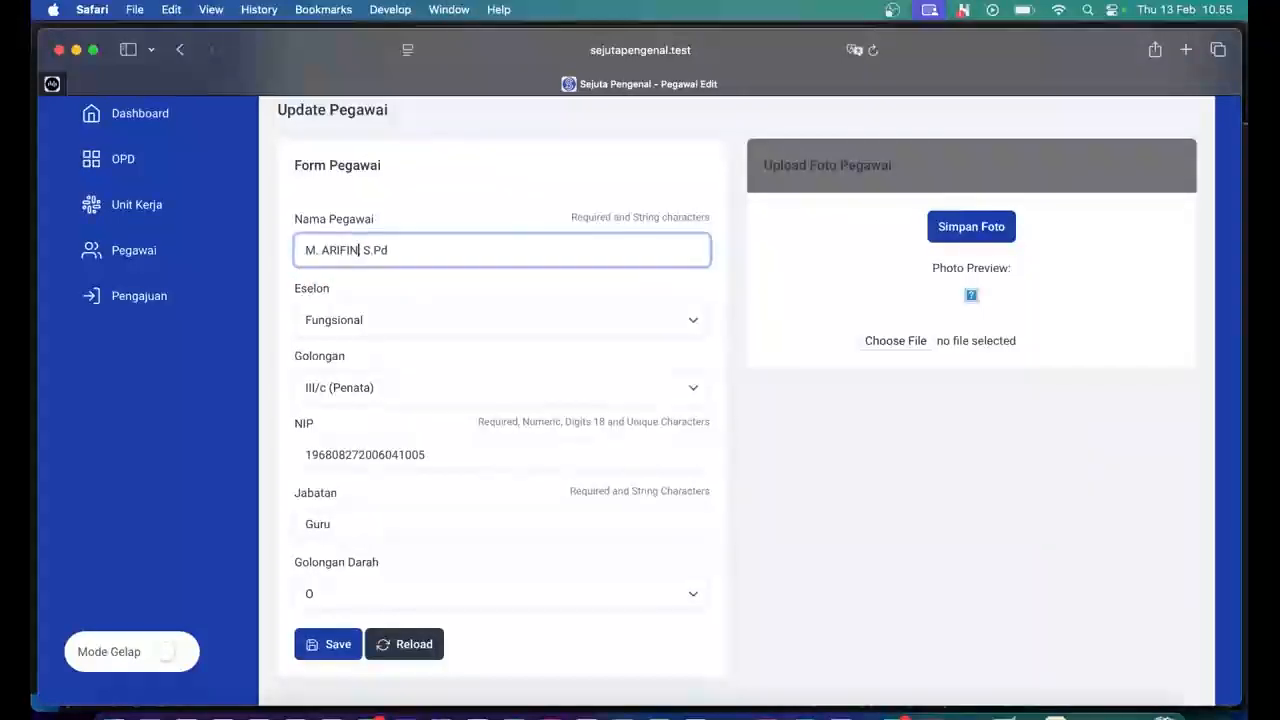
key("Caps_Lock")
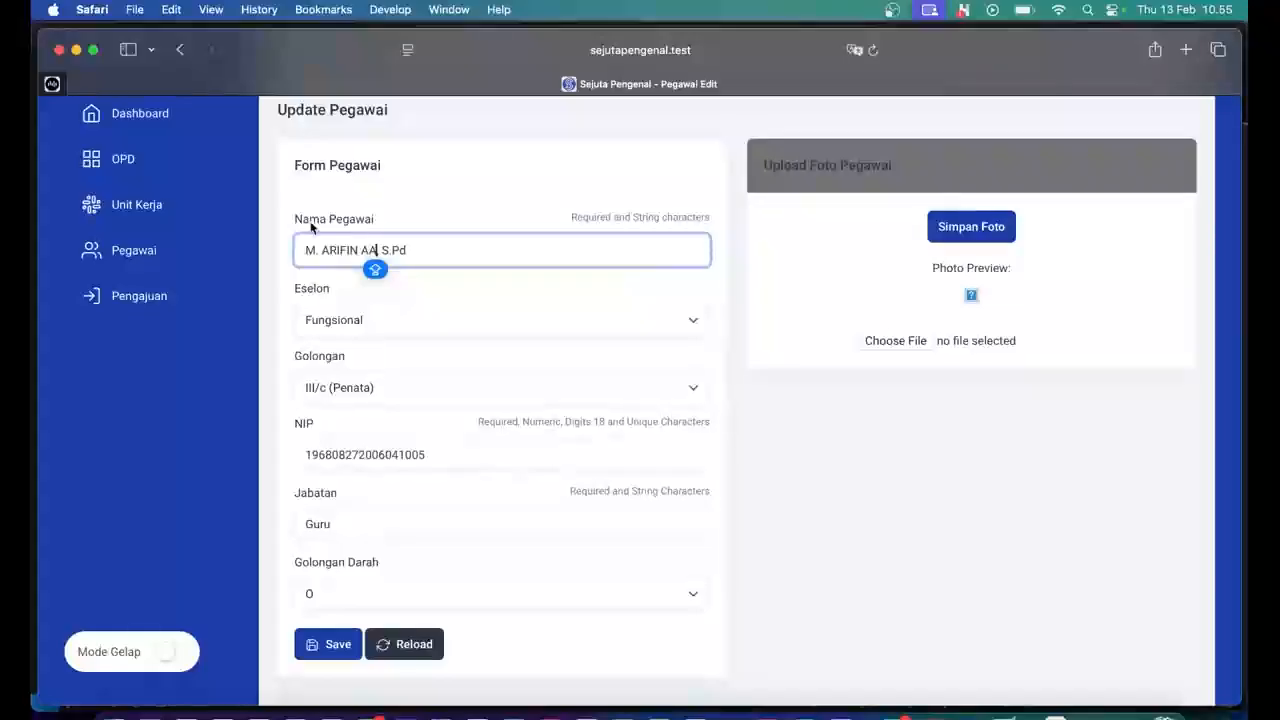
type(",")
left_click(430, 257)
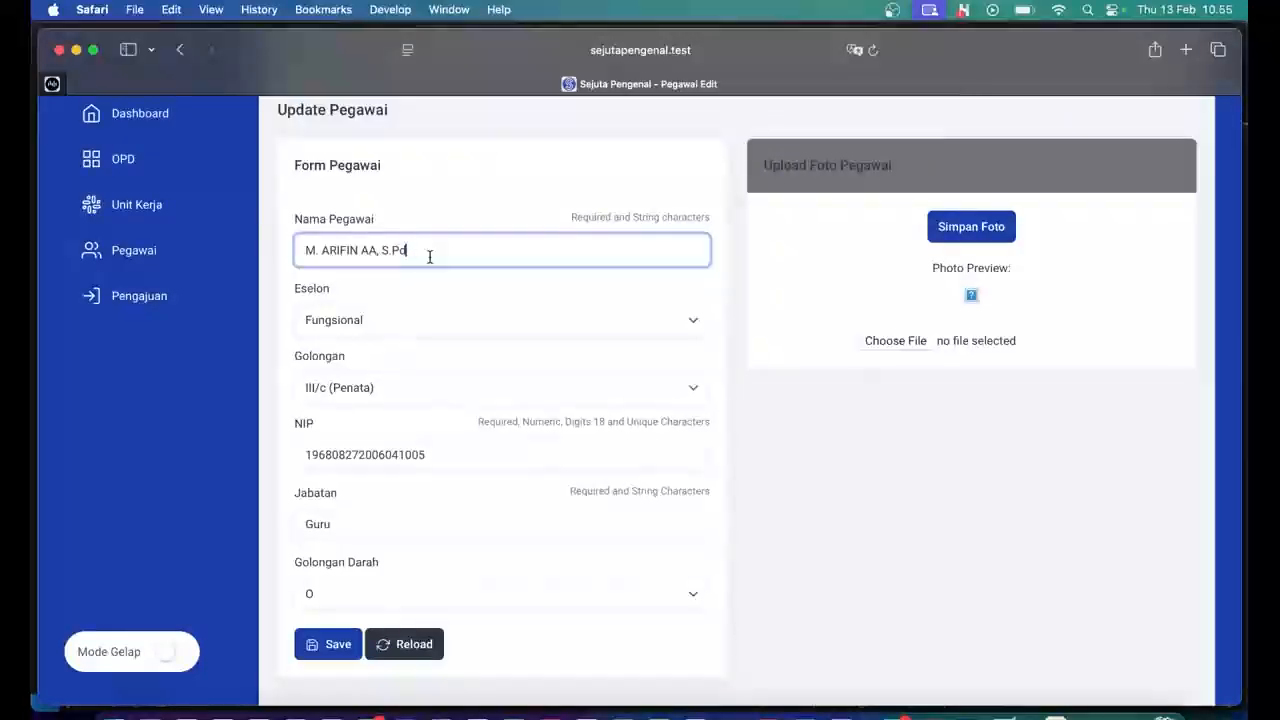
Keep Eselon at Fungsional and set Golongan to III/d (Penata Tk.I).
left_click(373, 319)
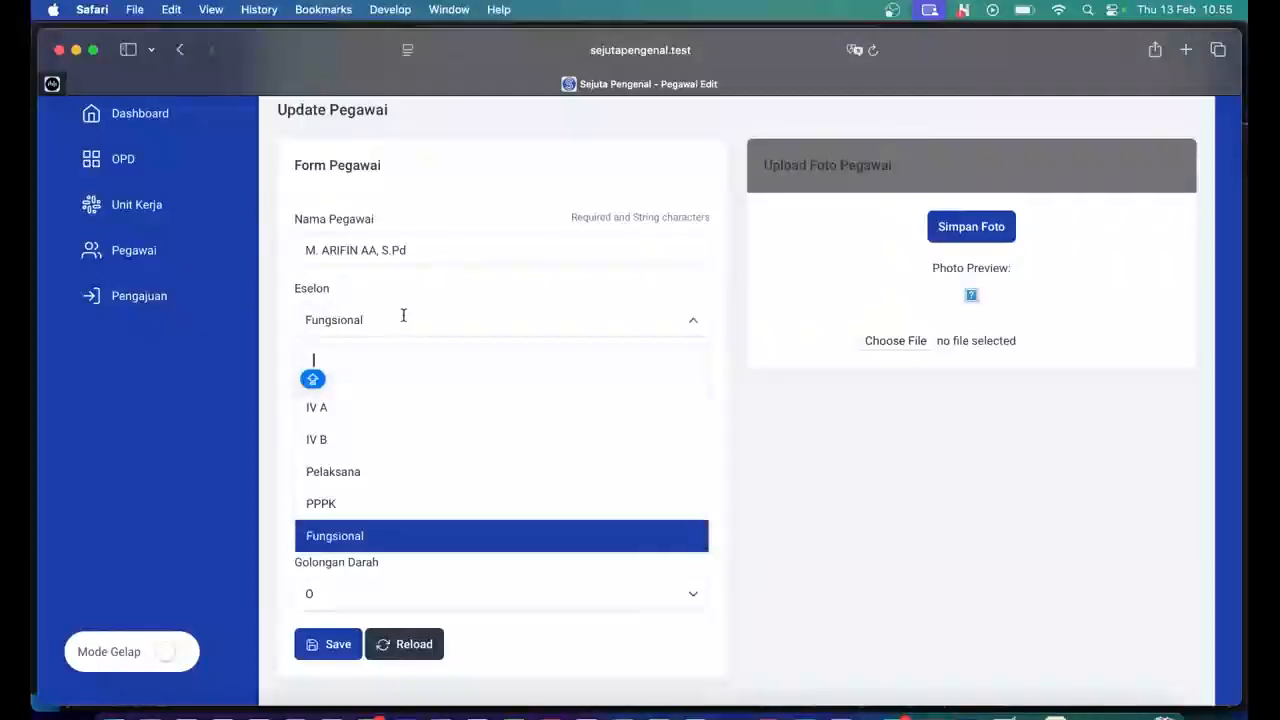
scroll(406, 420, "up", 5)
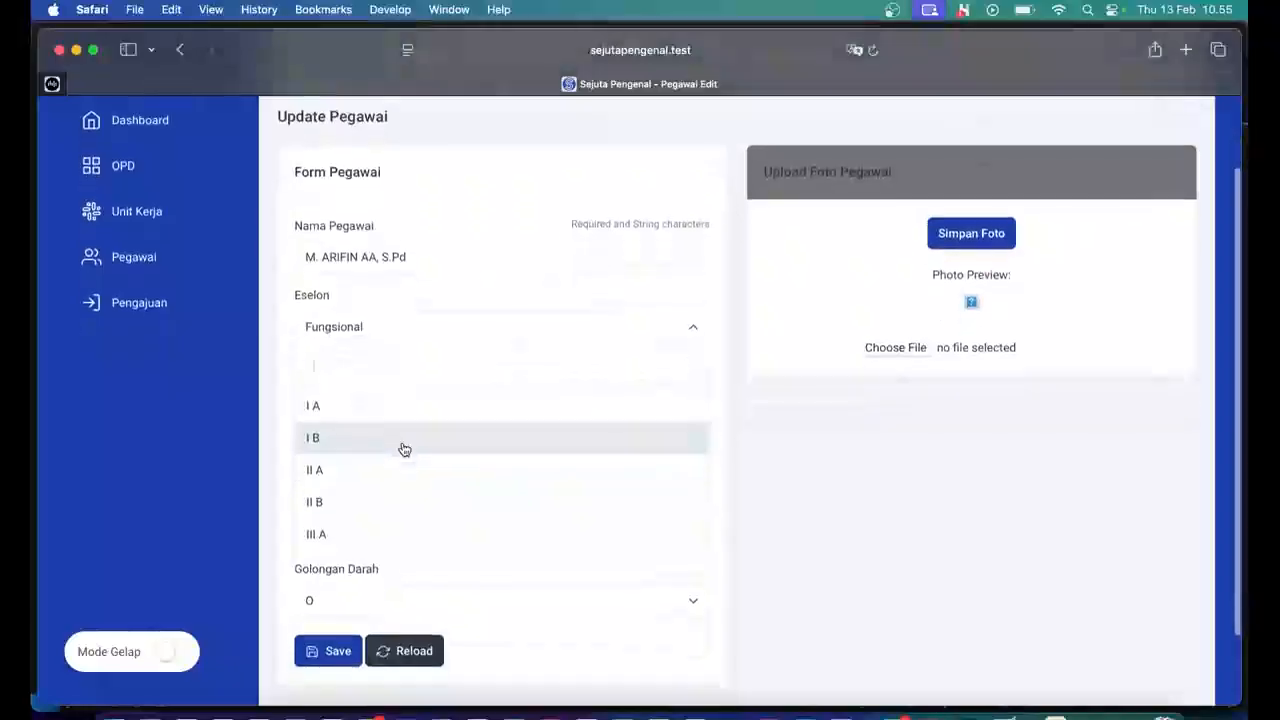
scroll(414, 484, "down", 3)
scroll(414, 484, "down", 5)
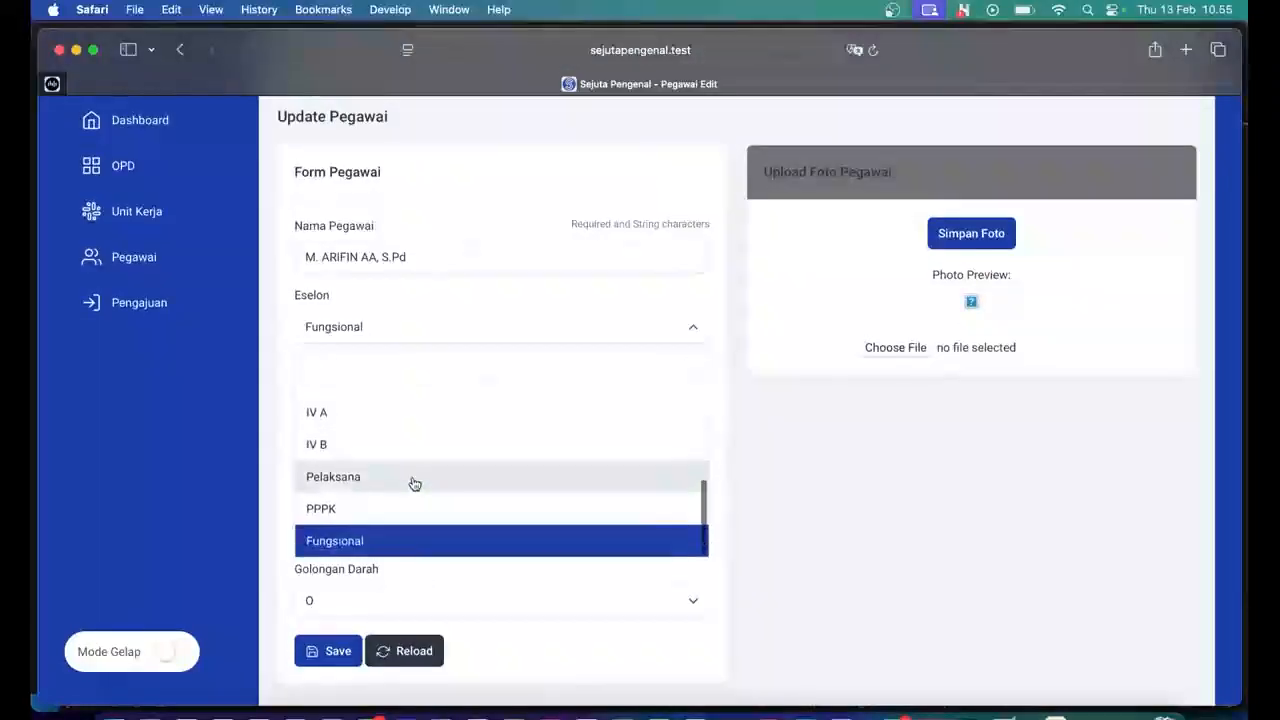
scroll(414, 484, "down", 1)
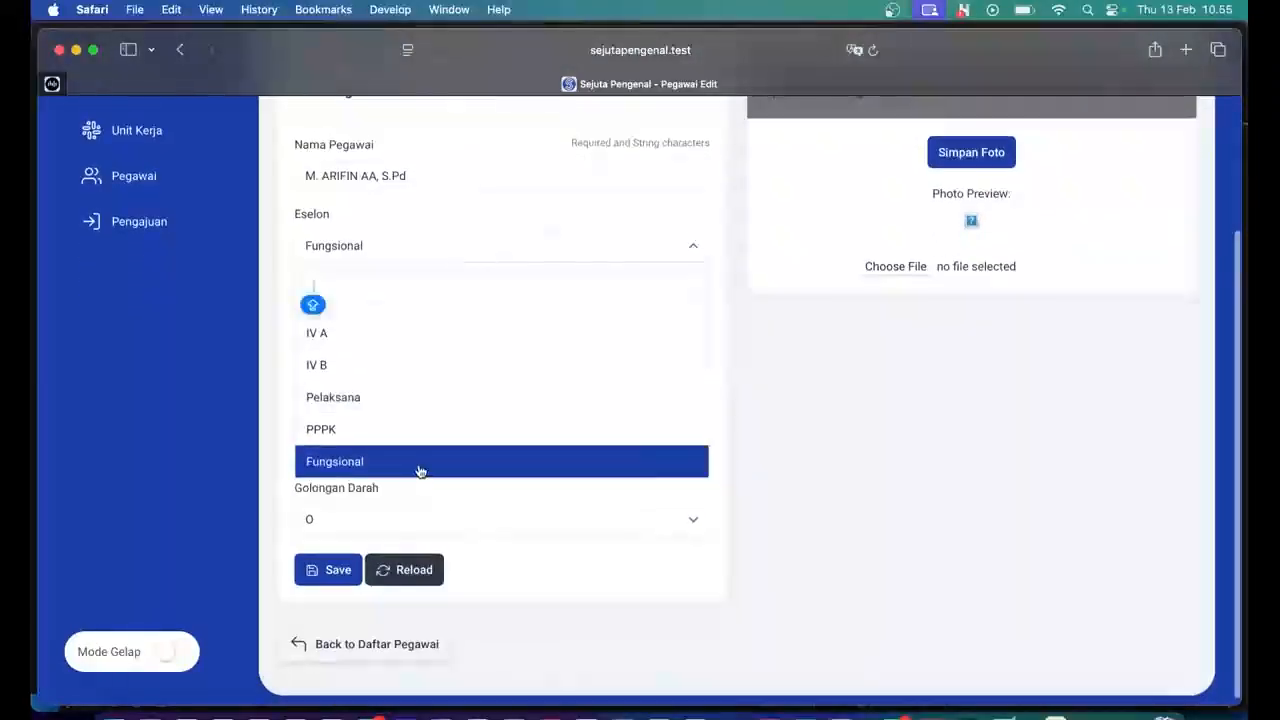
left_click(417, 468)
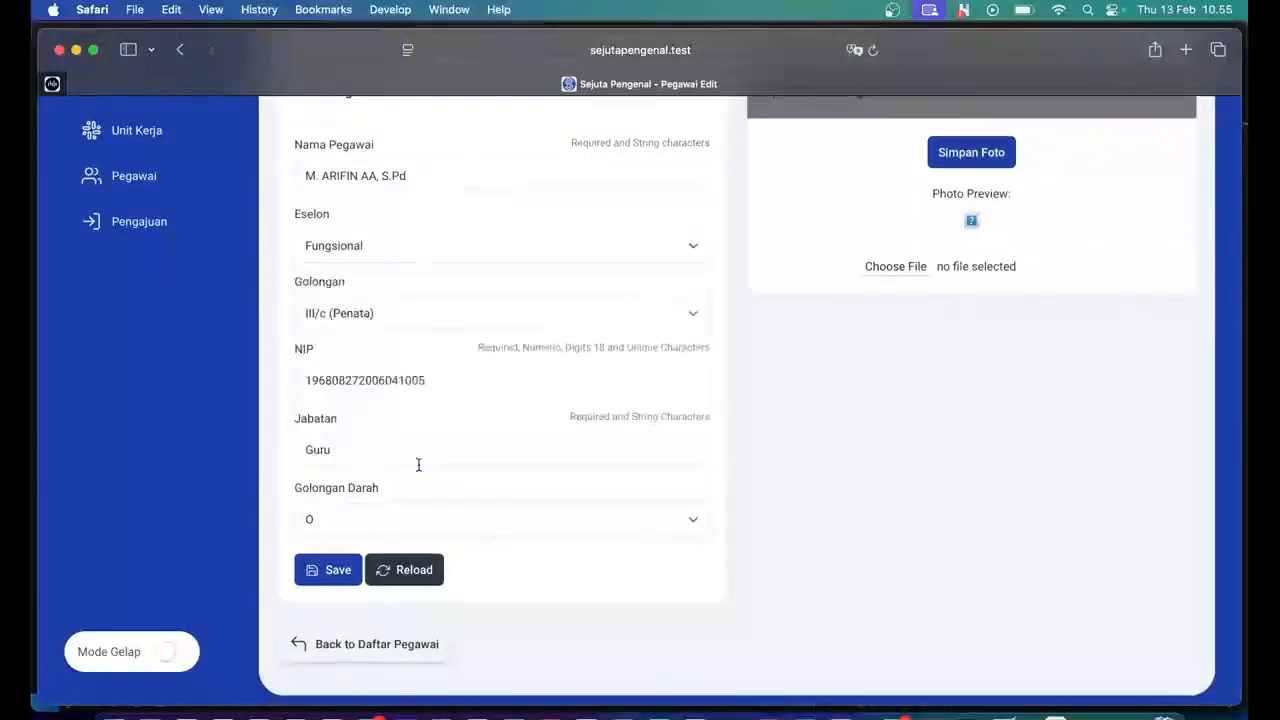
left_click(438, 309)
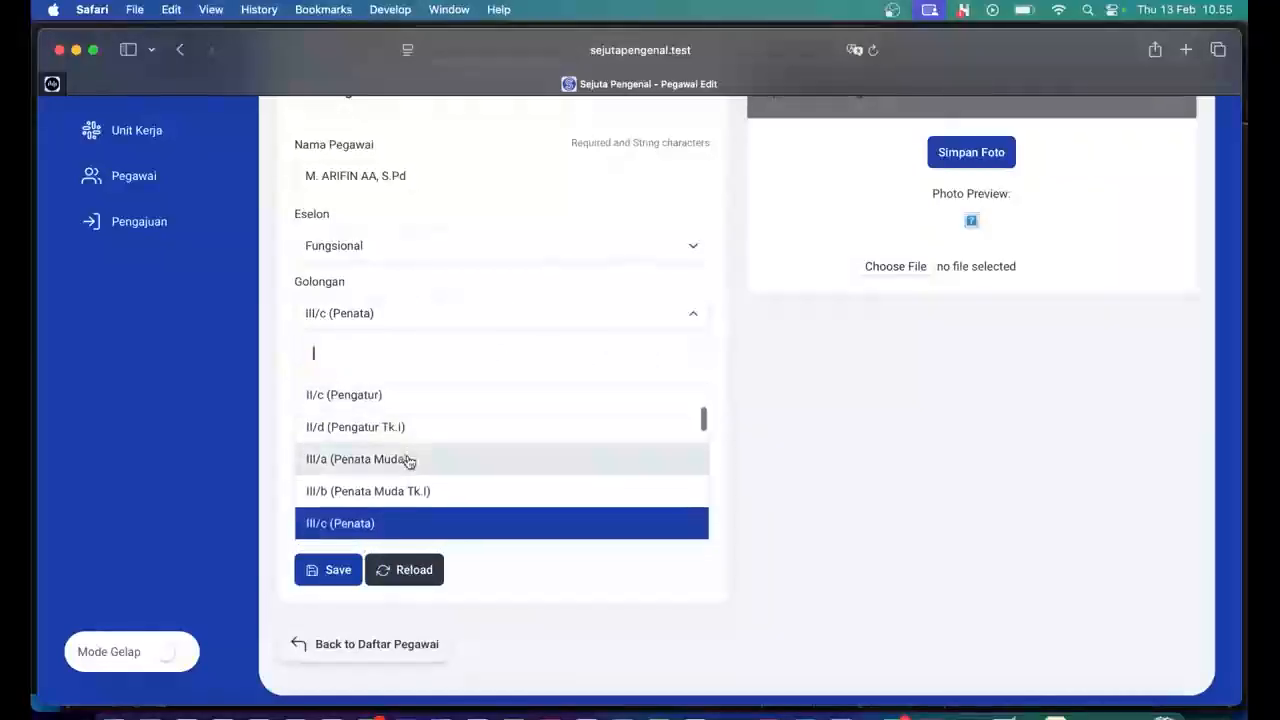
scroll(414, 460, "down", 2)
left_click(396, 498)
scroll(417, 437, "up", 2)
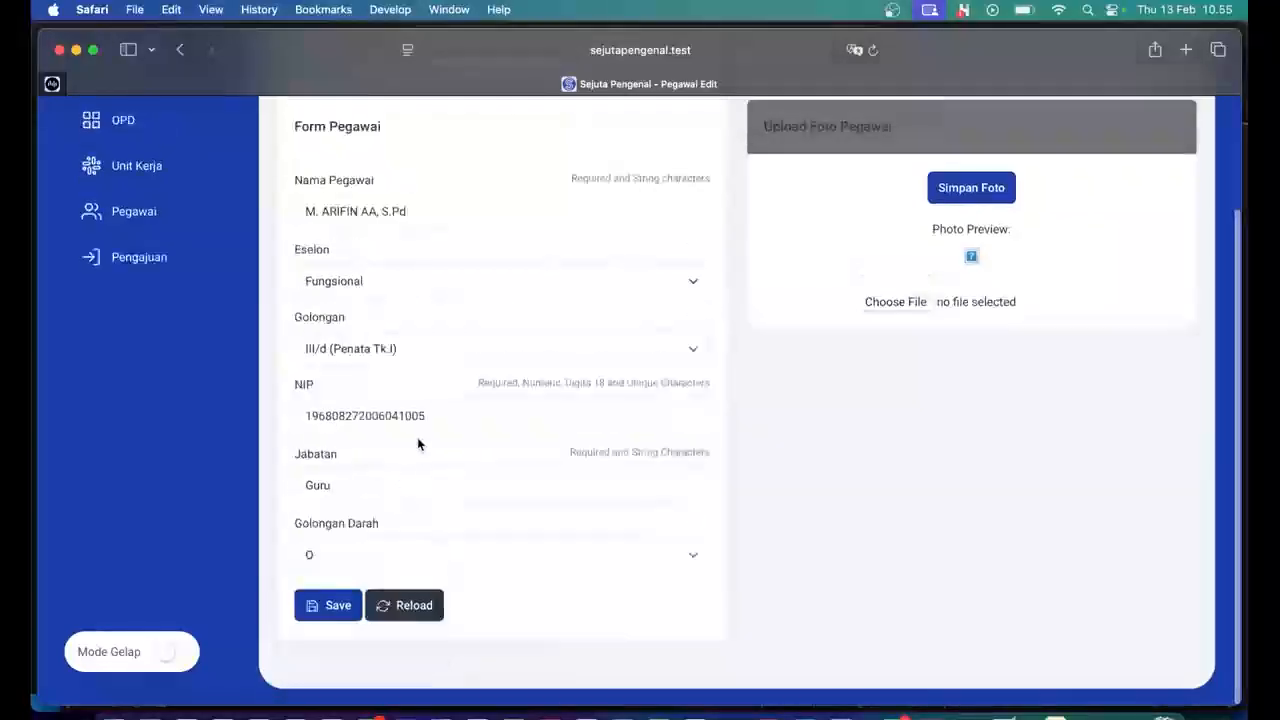
left_click(441, 417)
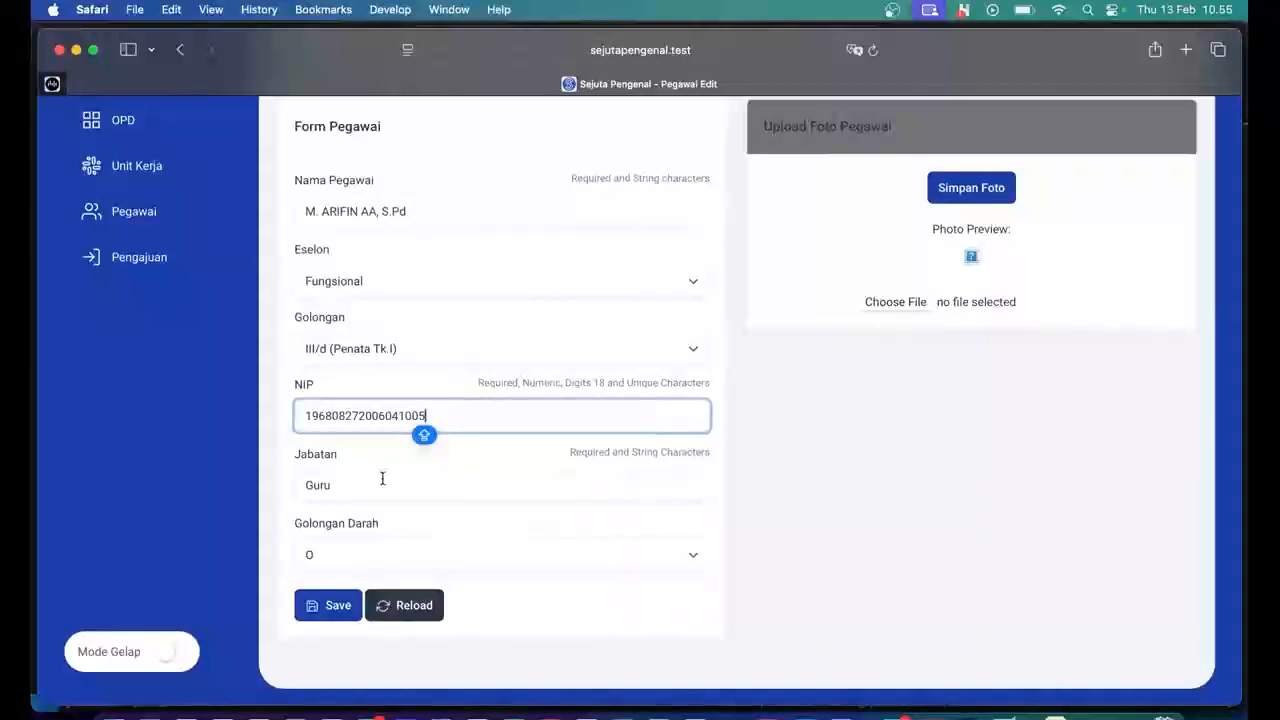
Change Jabatan from Guru to Kepala Sekolah and save the employee record.
left_click(330, 484)
left_click_drag(330, 484, 294, 486)
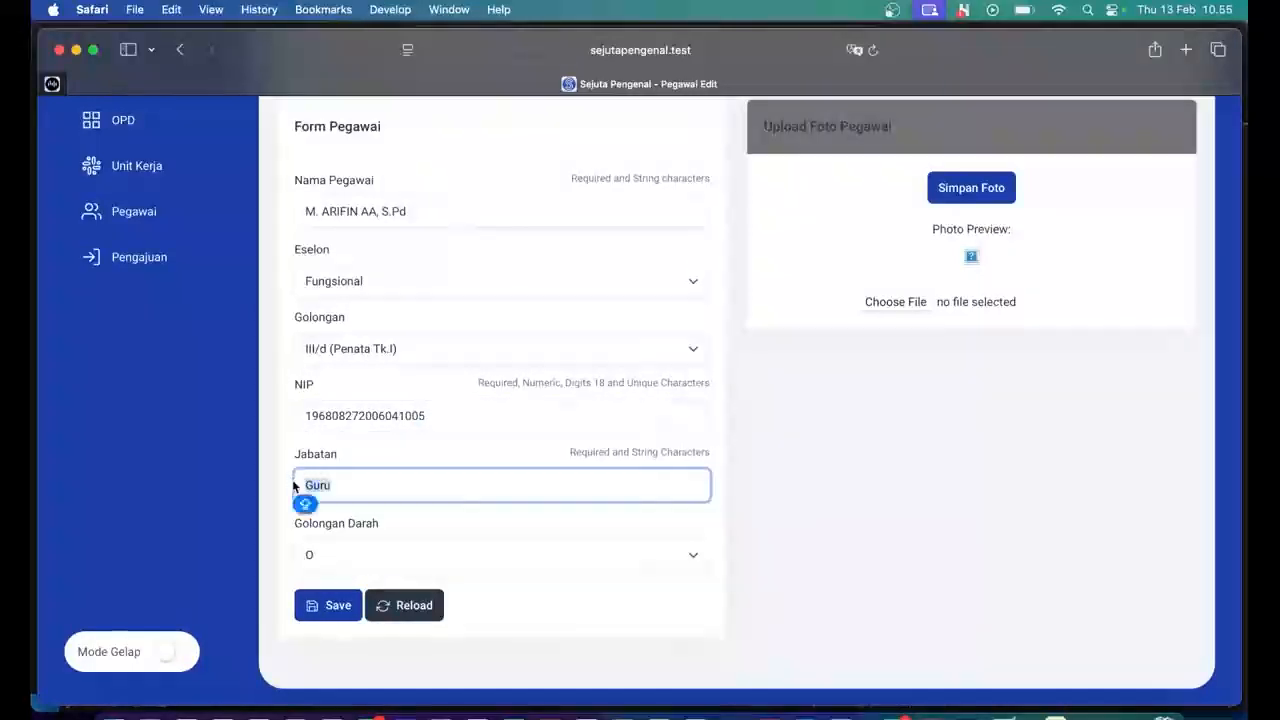
type("Ke")
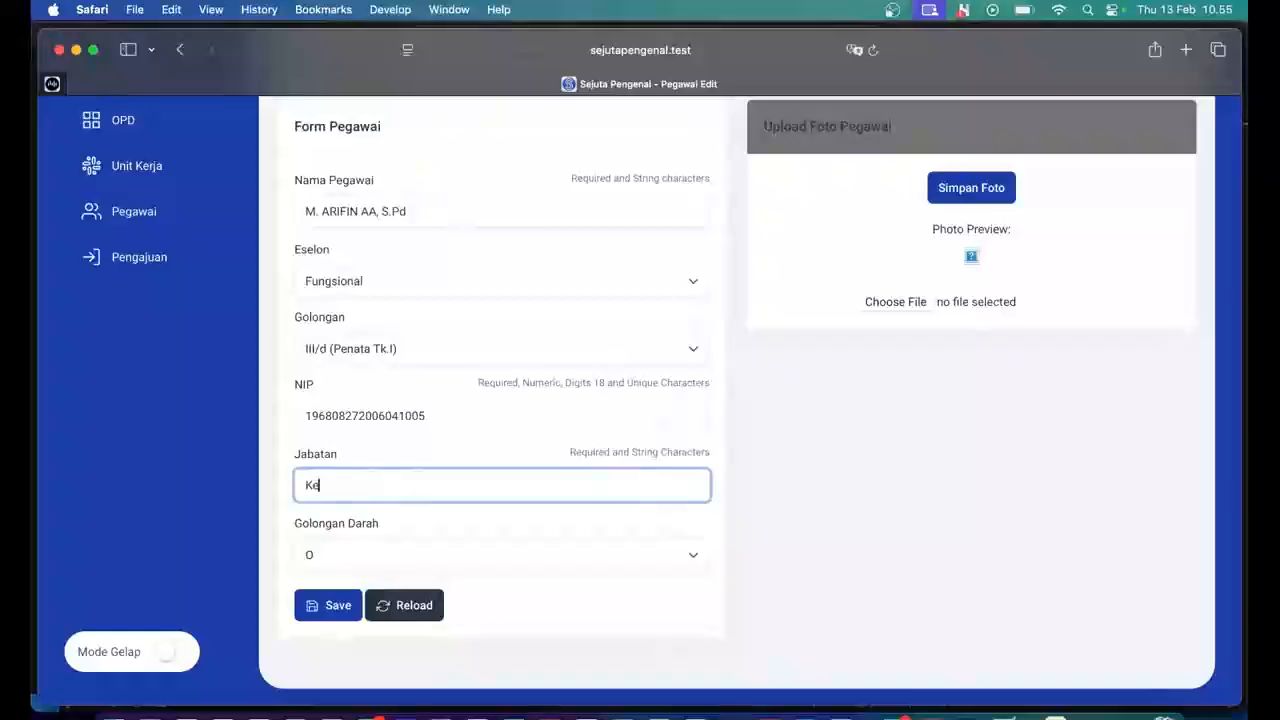
type("pala Sekolah")
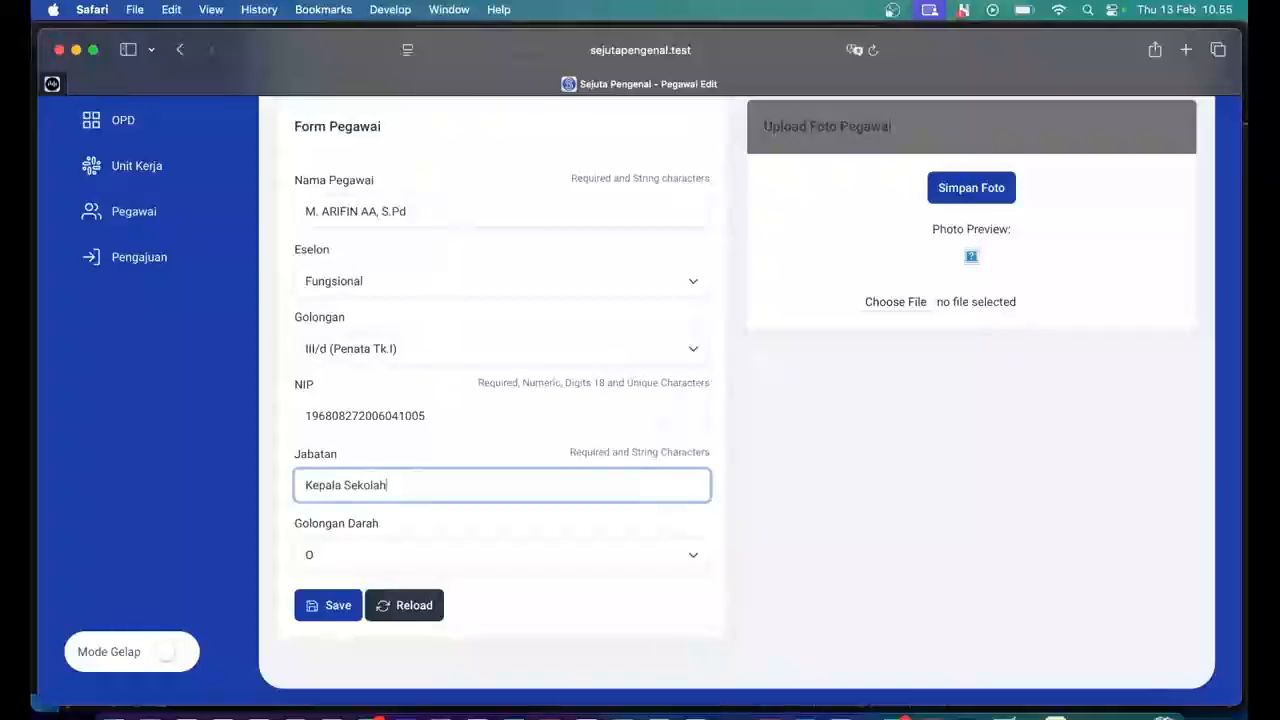
scroll(379, 486, "up", 2)
scroll(379, 486, "down", 2)
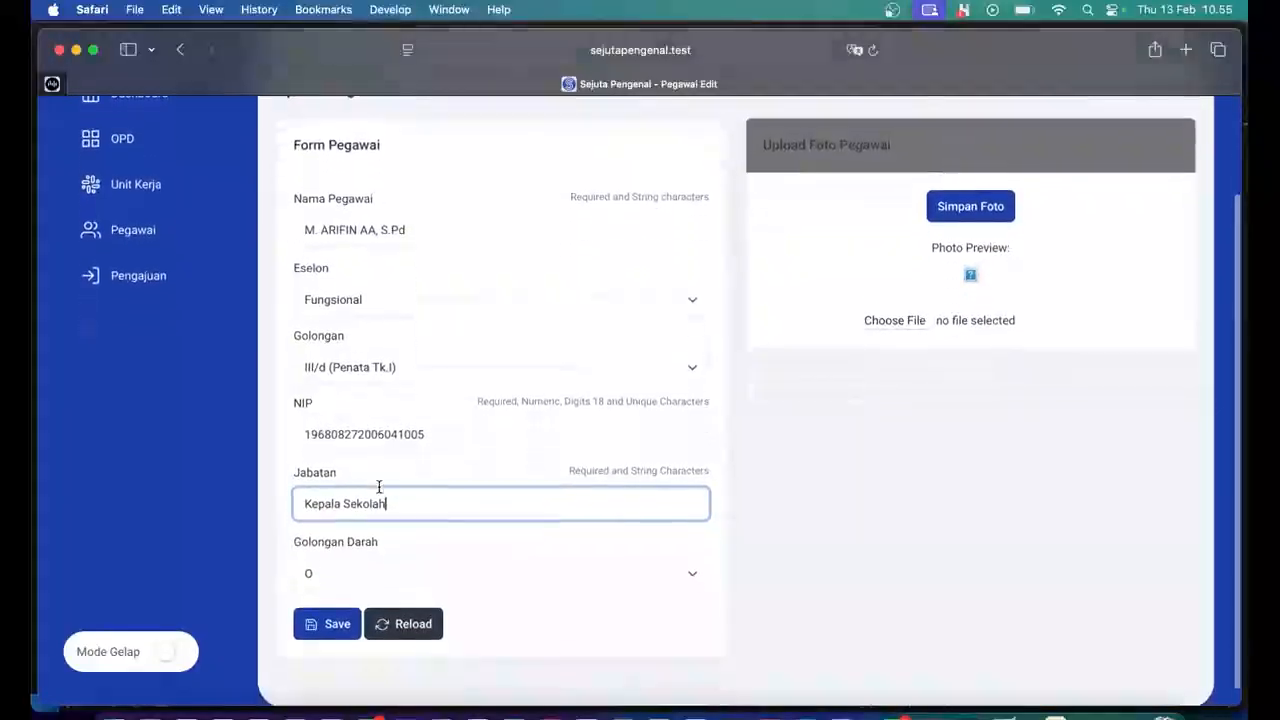
left_click(327, 620)
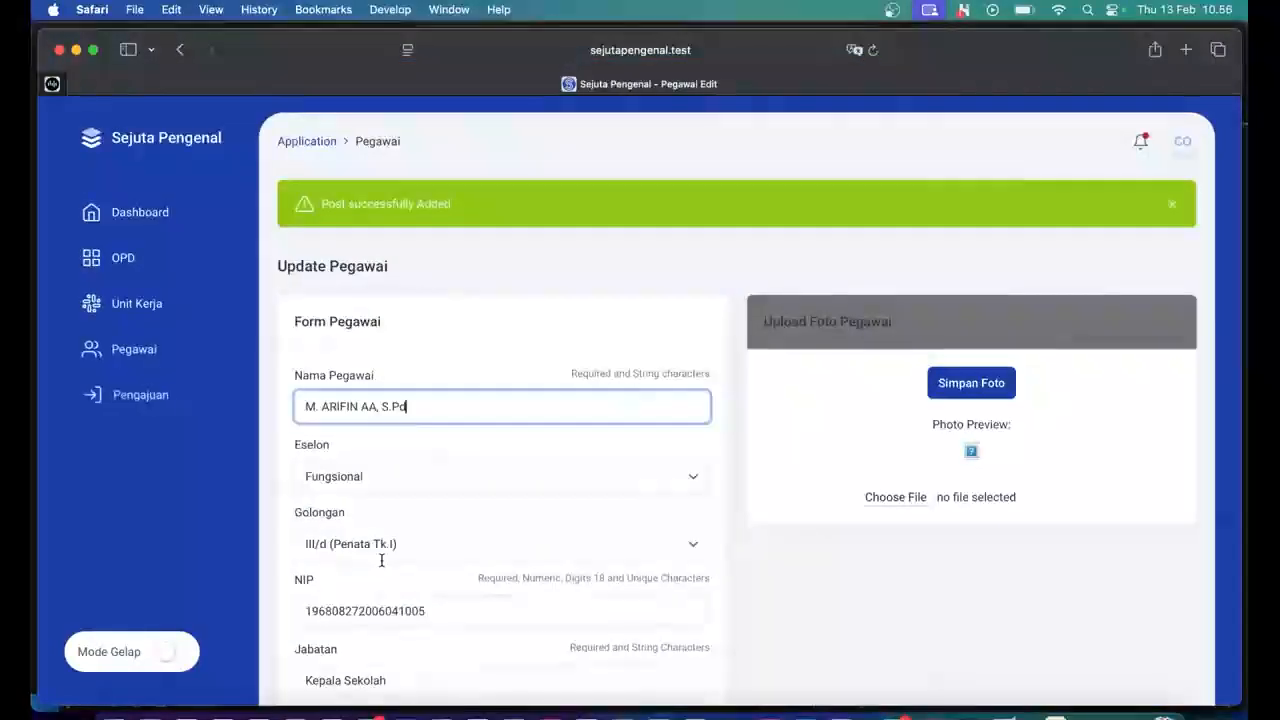
scroll(548, 351, "down", 2)
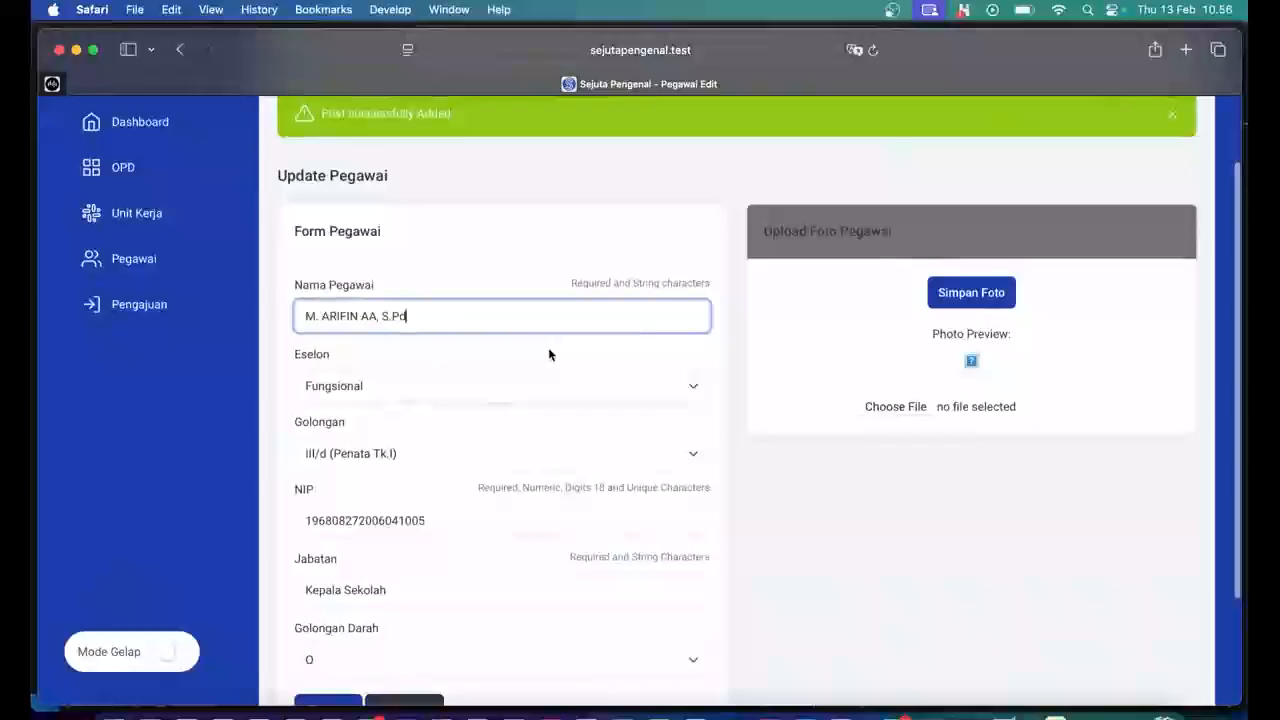
scroll(548, 353, "down", 2)
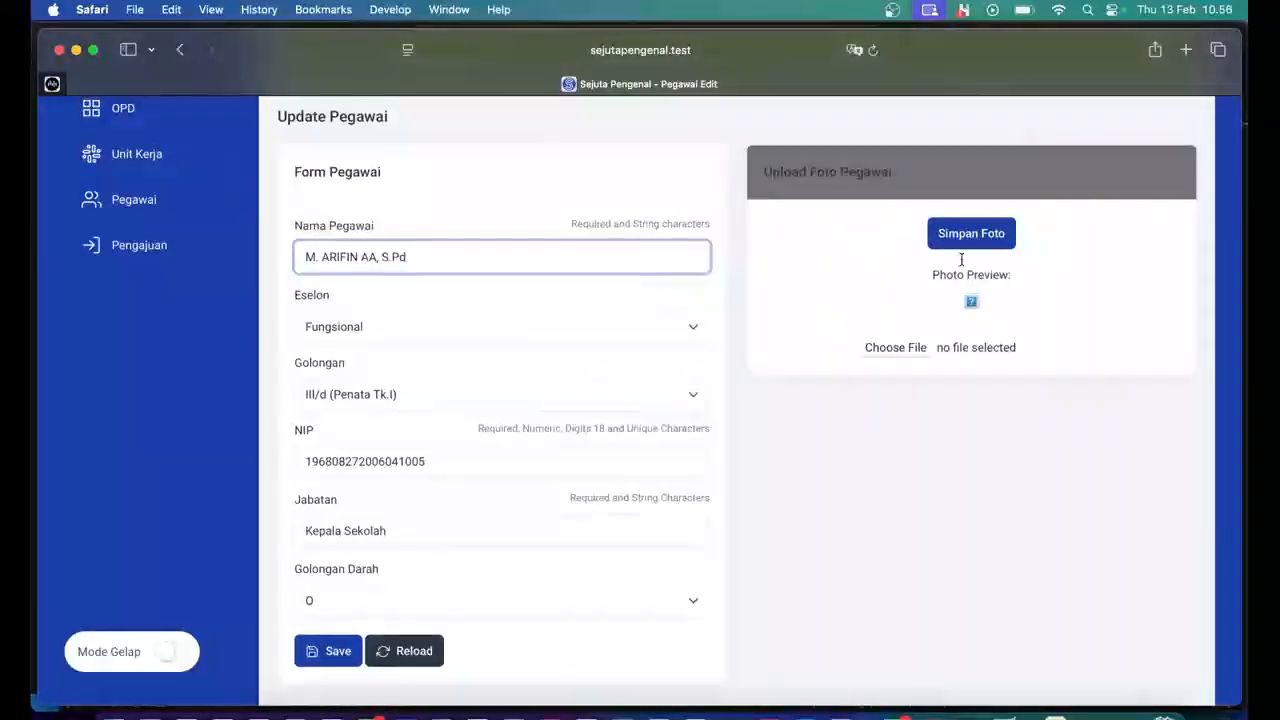
Correct the first part of the employee's name, save, and return to the Data Pegawai list.
scroll(970, 220, "down", 2)
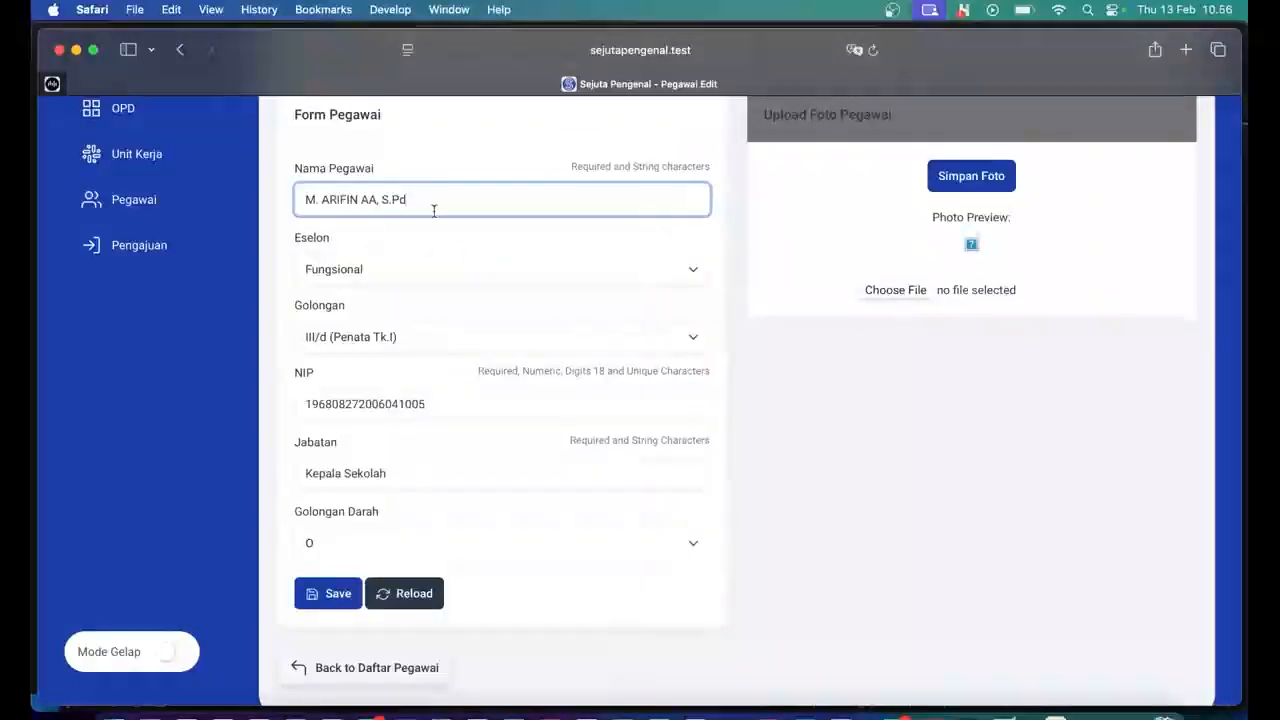
left_click_drag(377, 199, 273, 199)
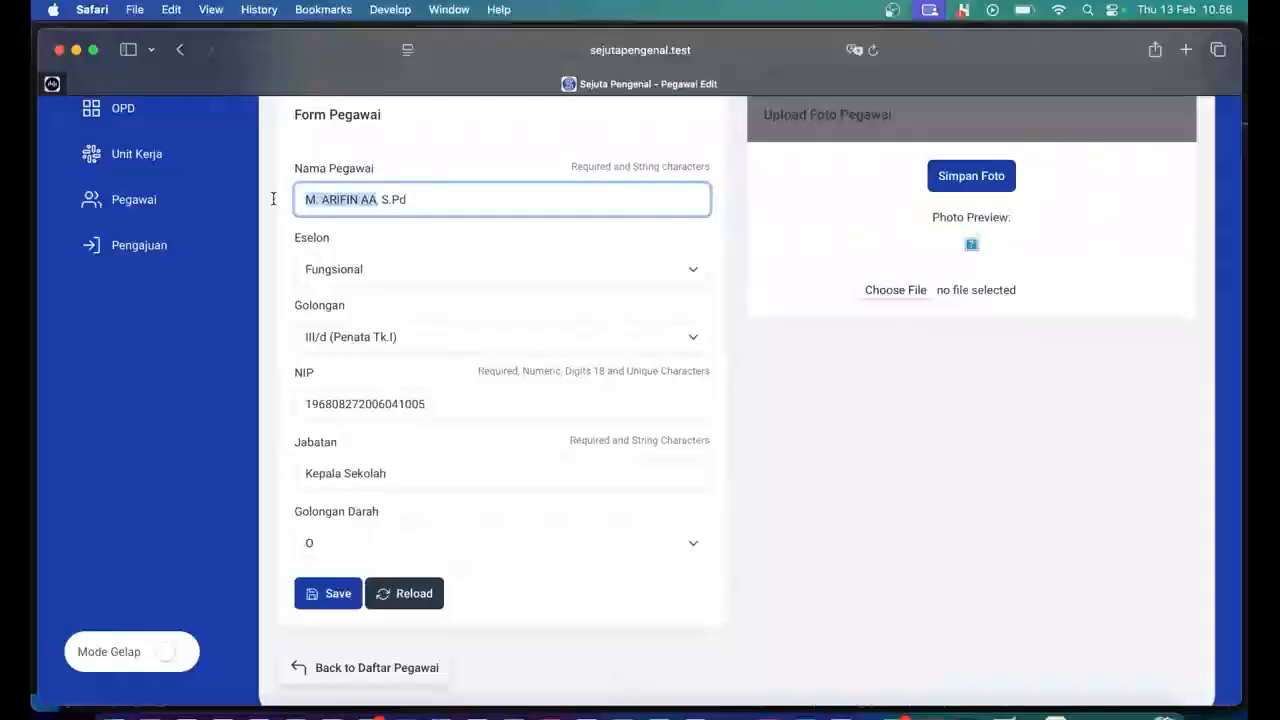
type("Suyadi")
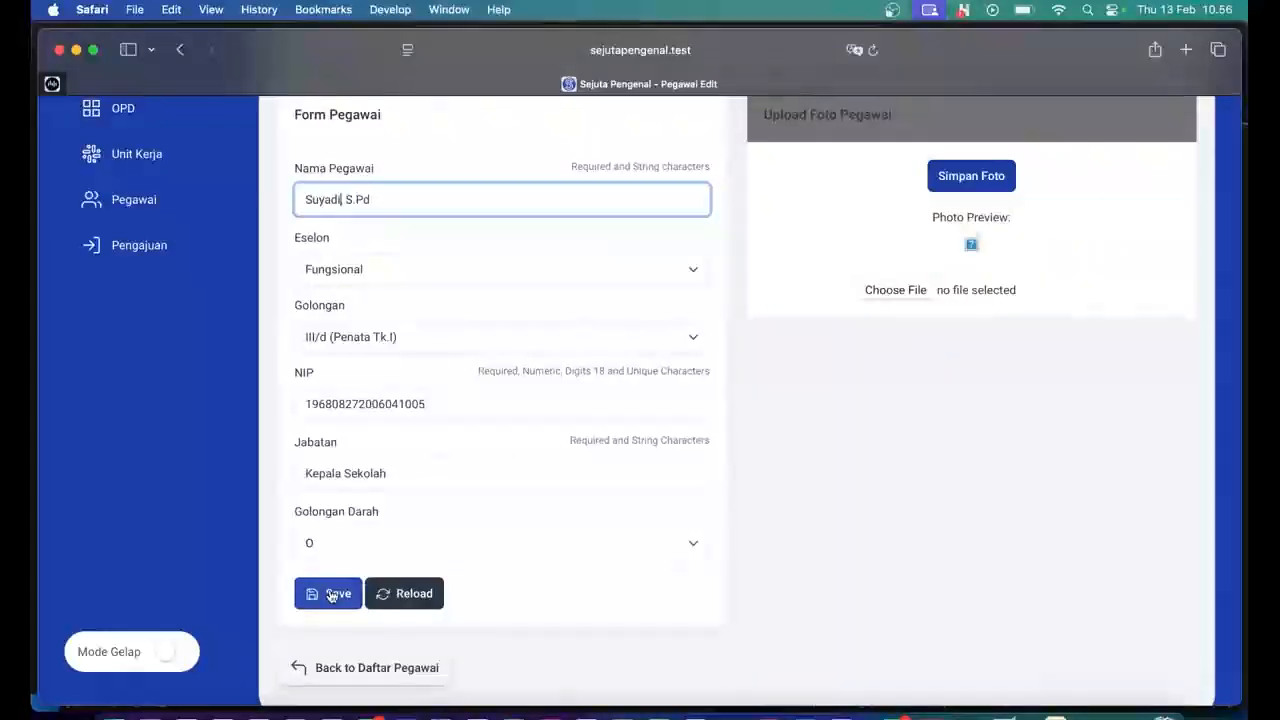
left_click(331, 594)
scroll(398, 497, "down", 3)
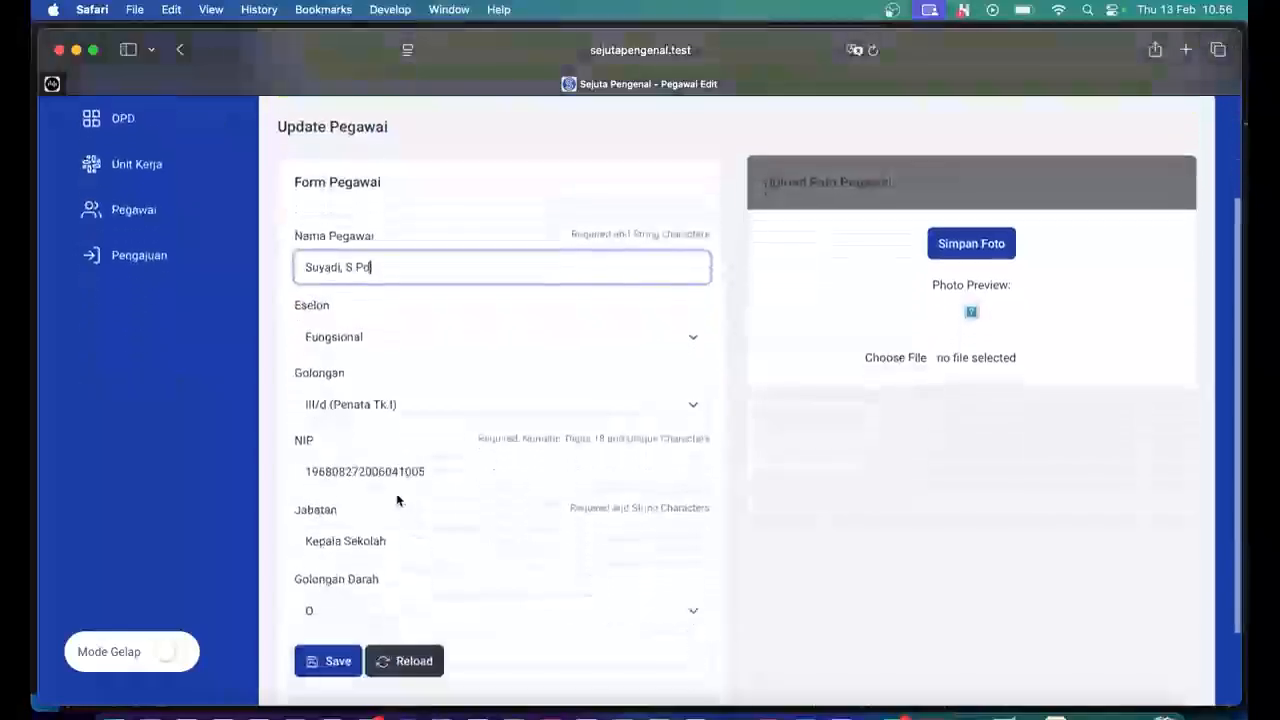
left_click(392, 473)
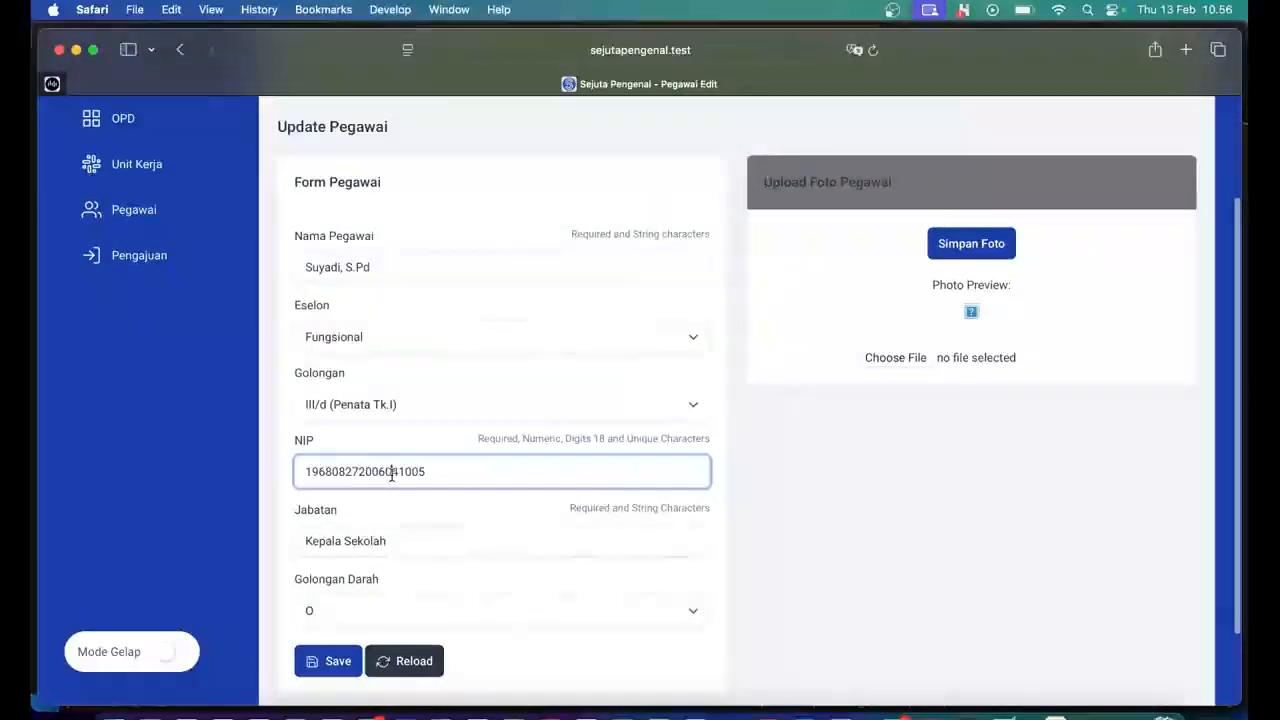
double_click(392, 475)
scroll(680, 512, "down", 2)
left_click(421, 637)
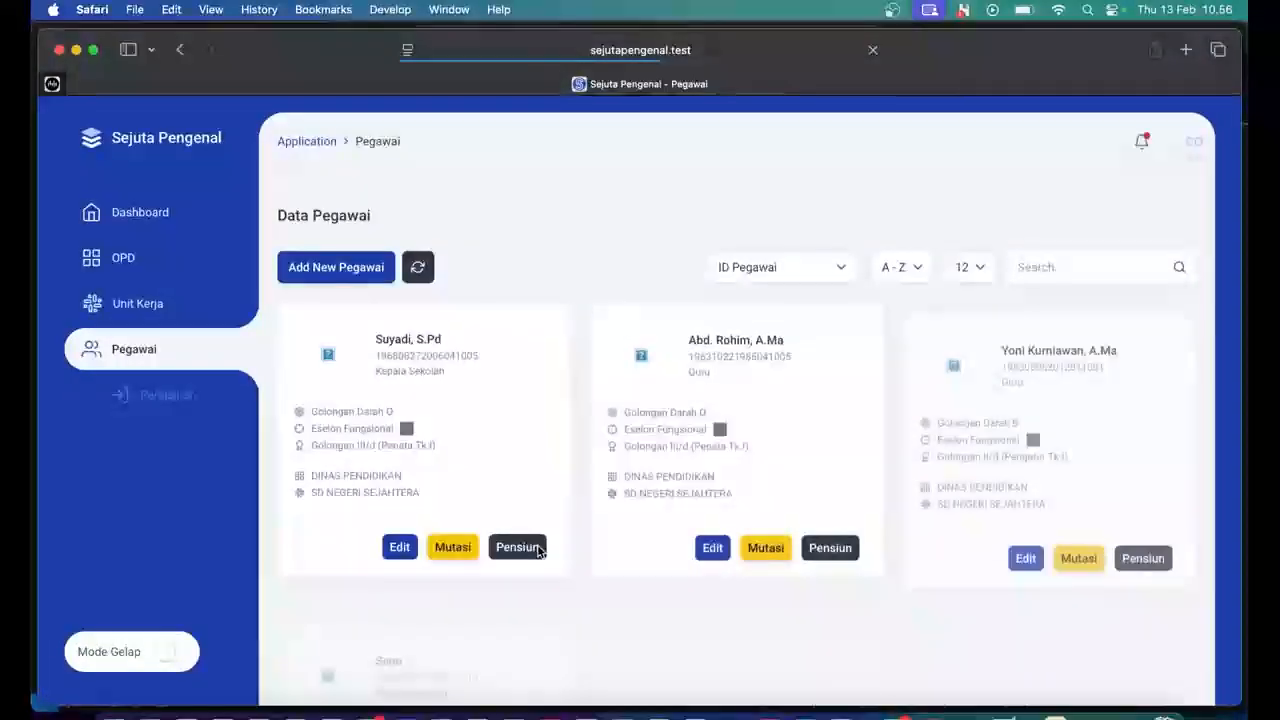
scroll(586, 549, "down", 3)
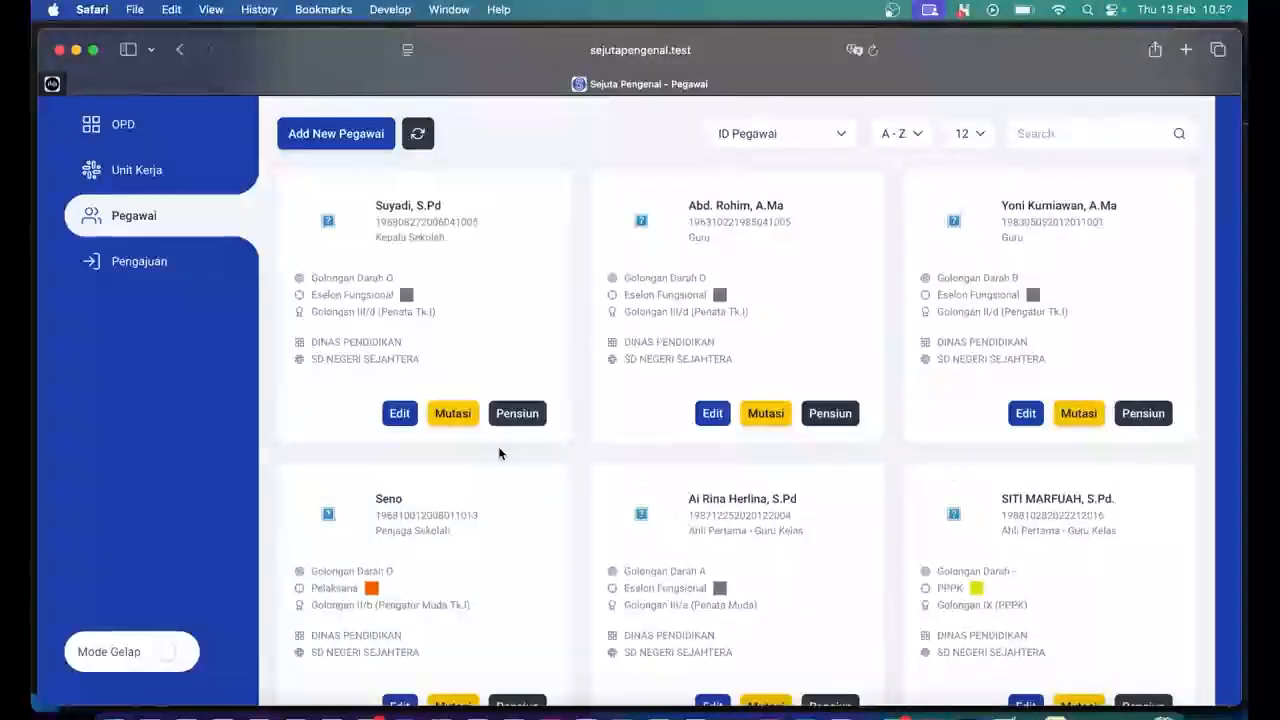
scroll(499, 453, "down", 1)
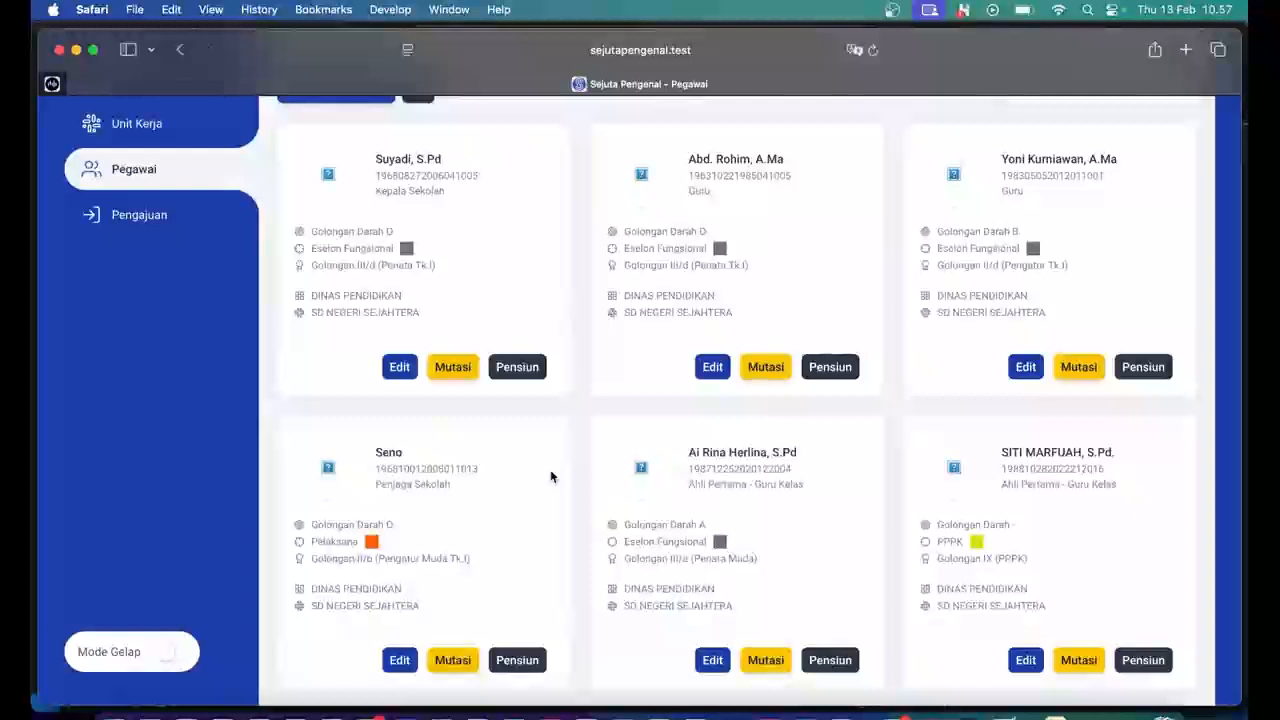
scroll(550, 472, "up", 1)
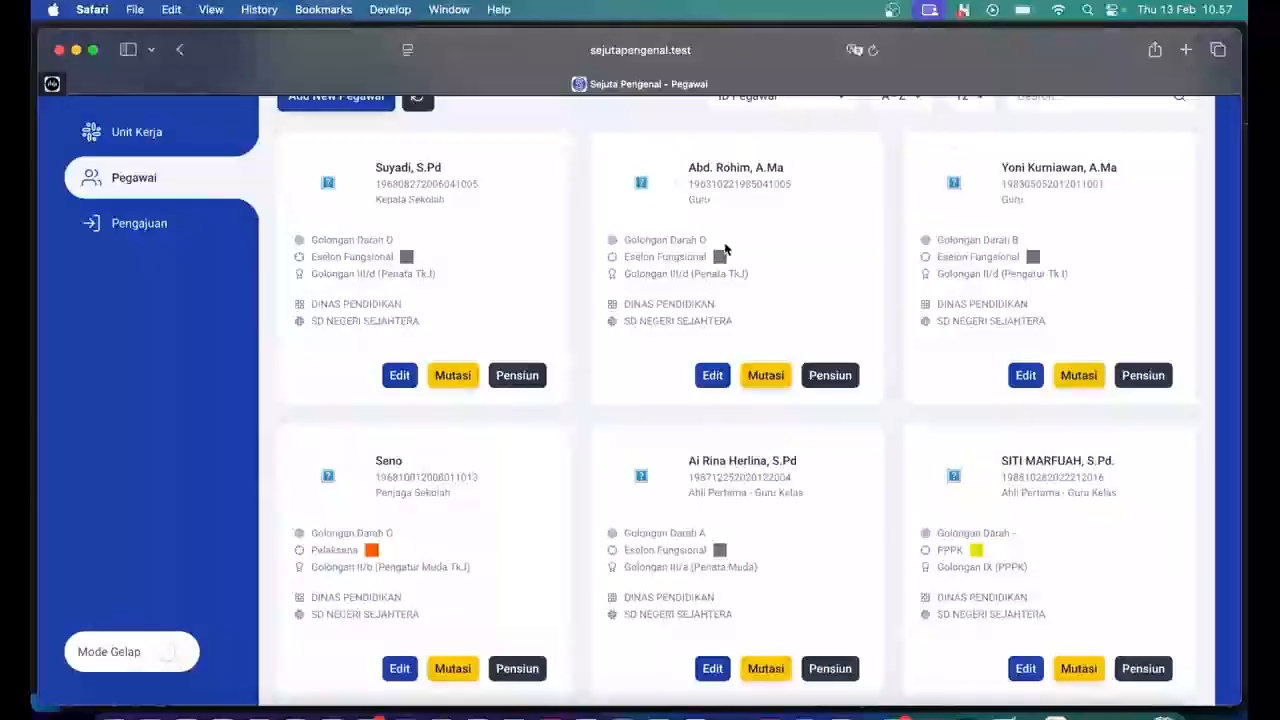
Transfer the teacher's record via Mutasi to SD NEGERI SIDOMULYO (Kab Tuban) and save it.
left_click(767, 385)
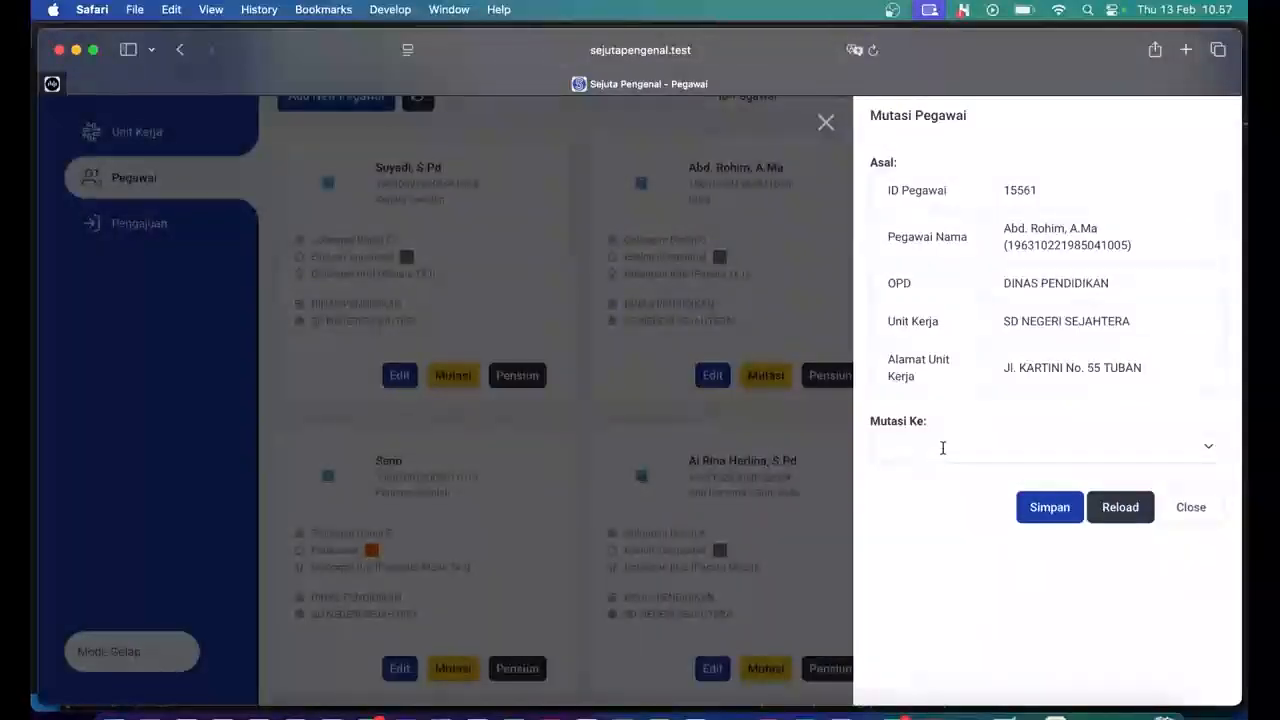
left_click(942, 447)
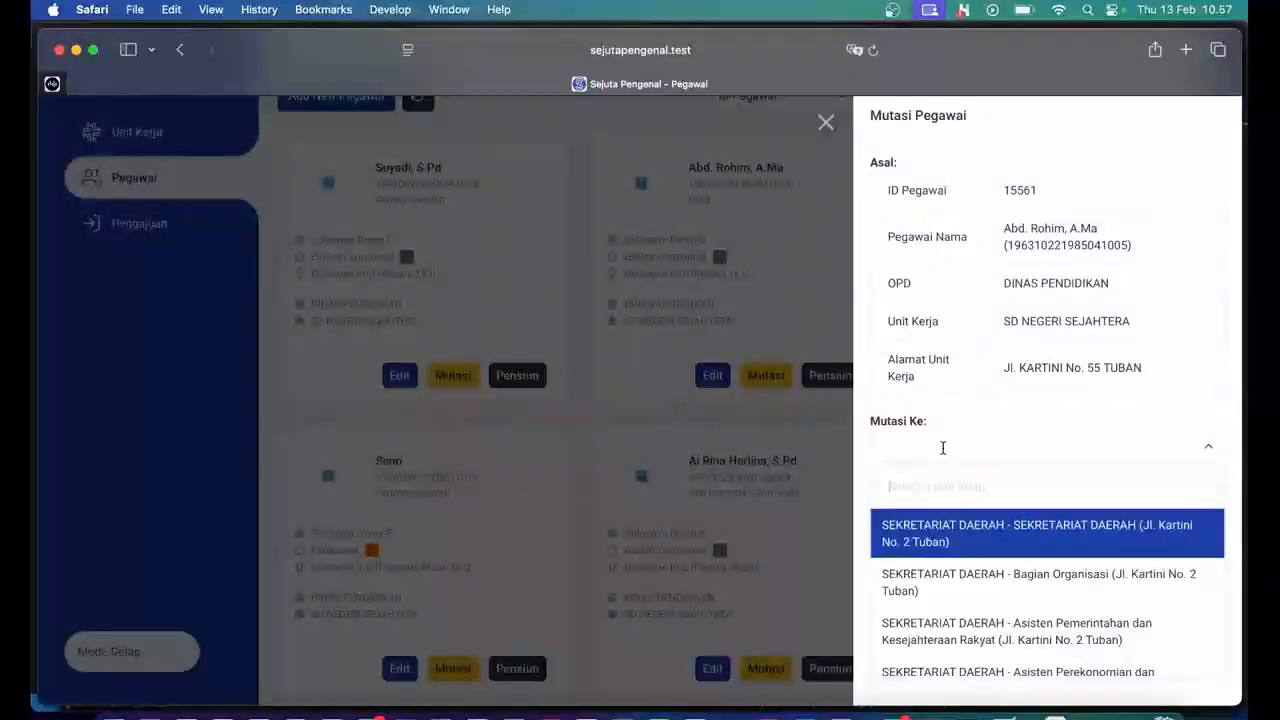
type("tuban")
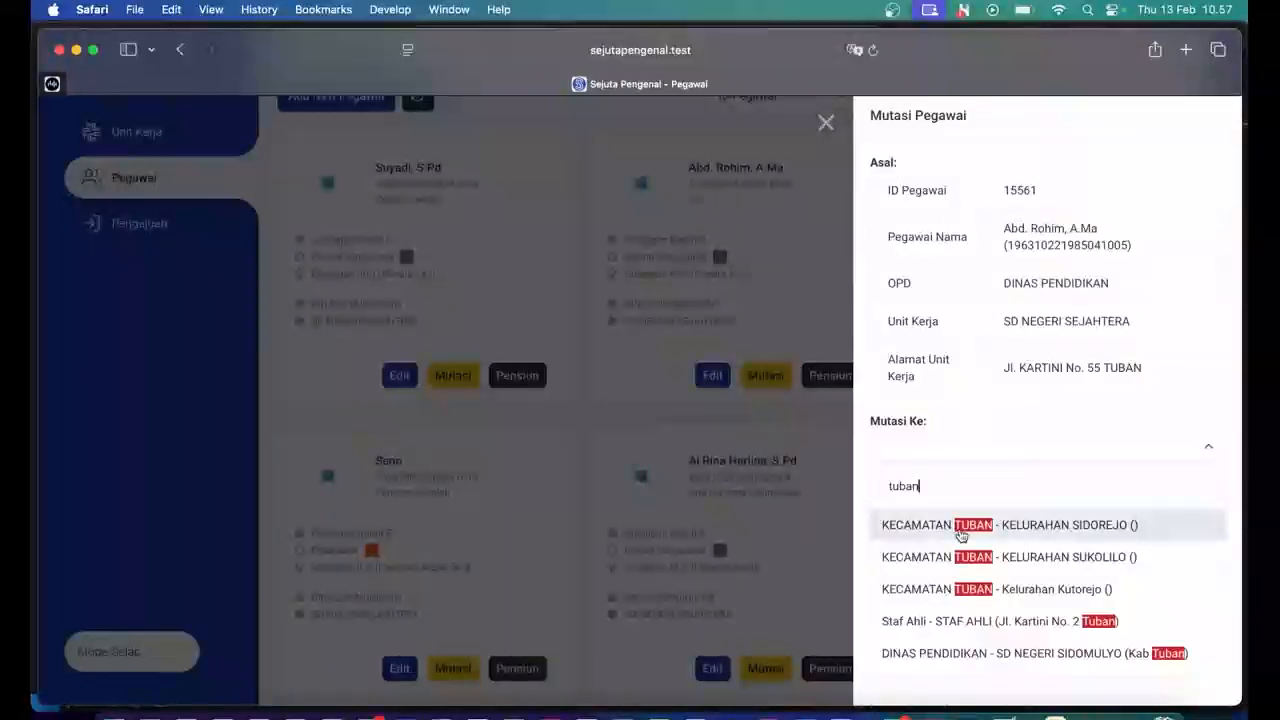
scroll(952, 592, "down", 3)
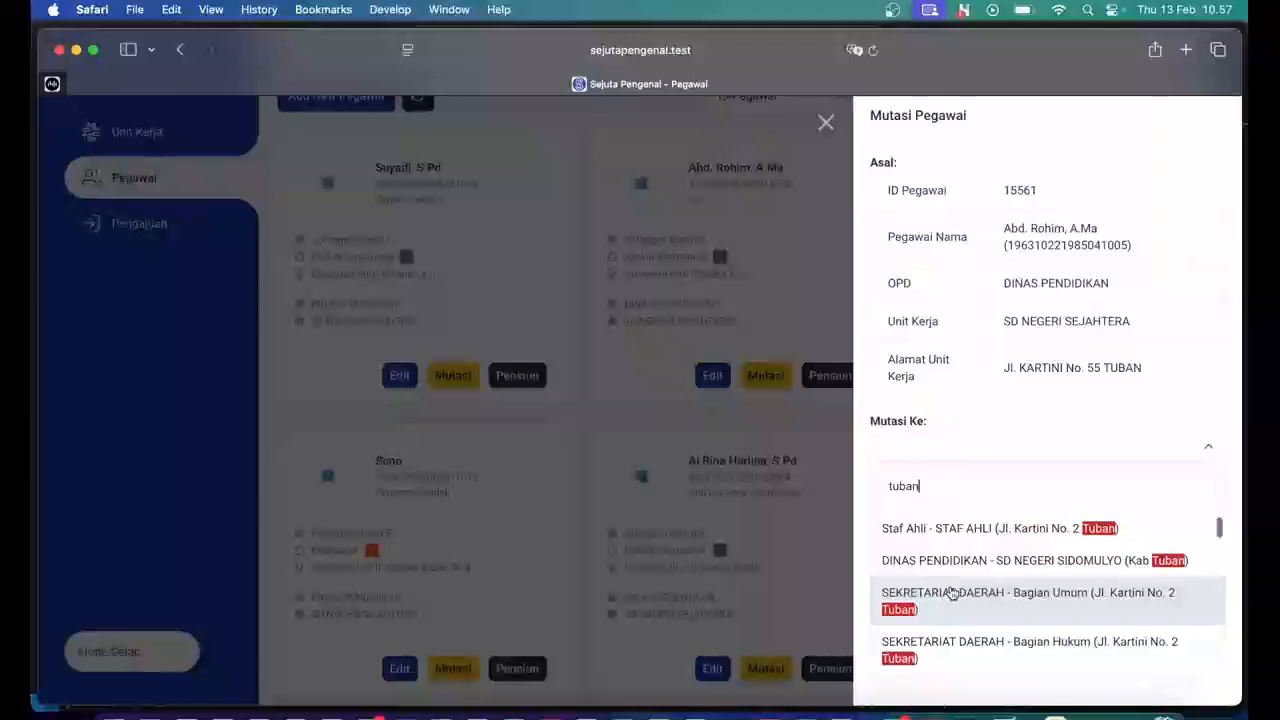
scroll(952, 592, "down", 5)
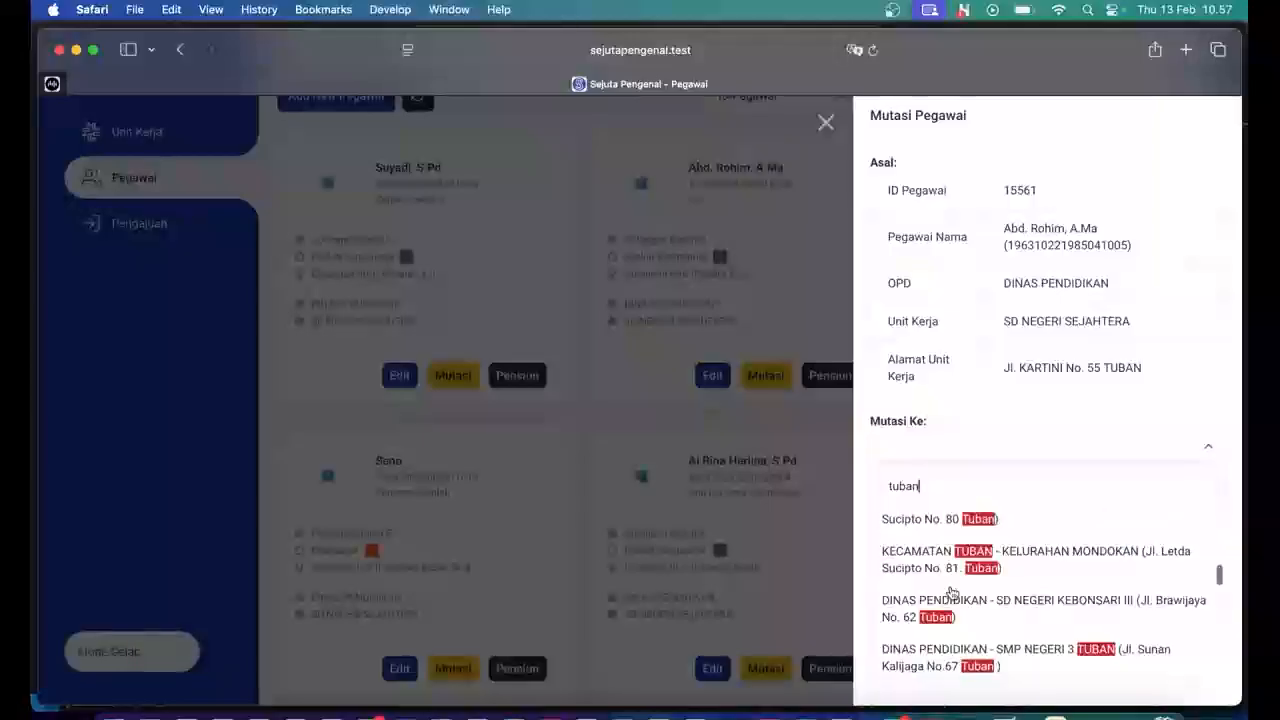
key("BackSpace")
key("BackSpace")
key("BackSpace")
key("BackSpace")
key("BackSpace")
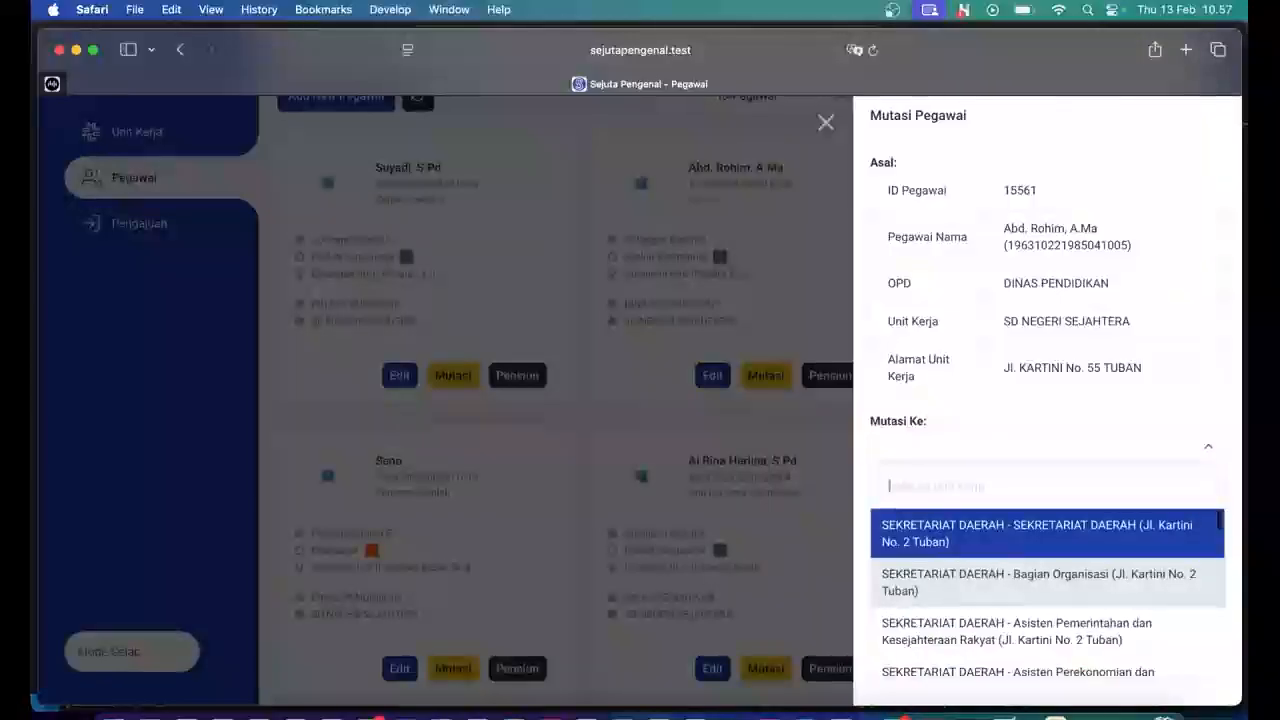
type("sd")
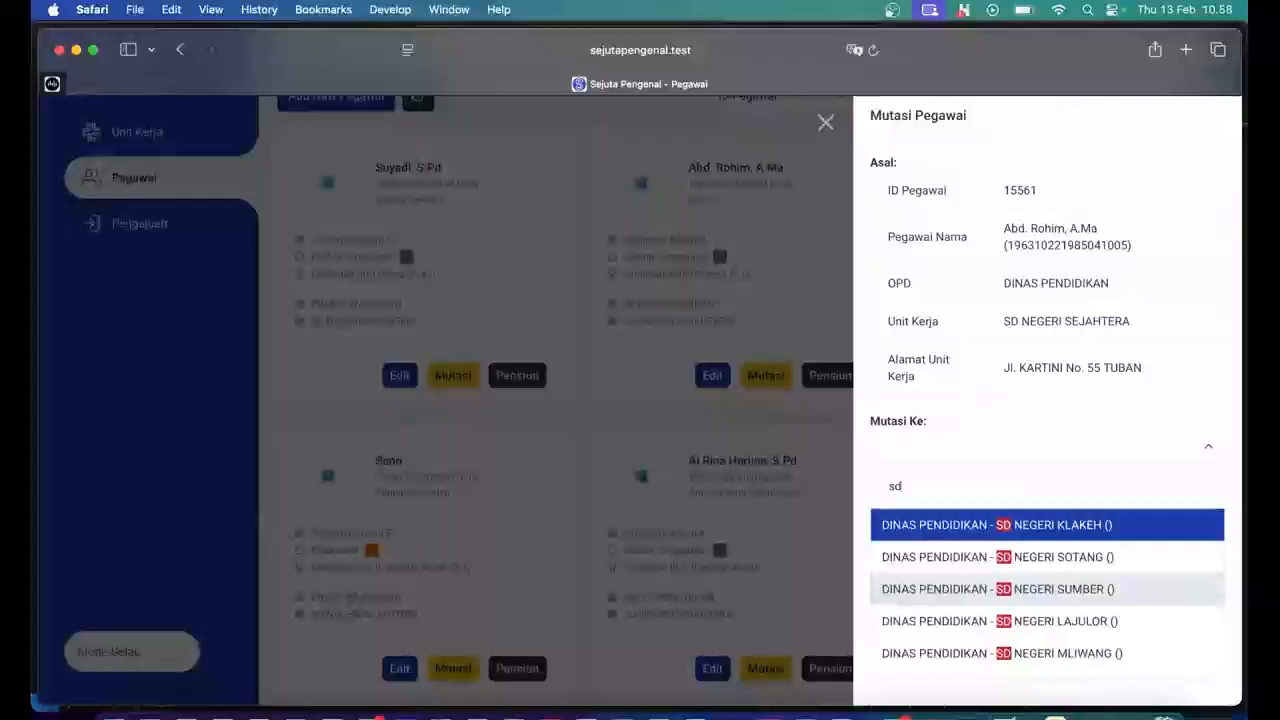
type(" negeri")
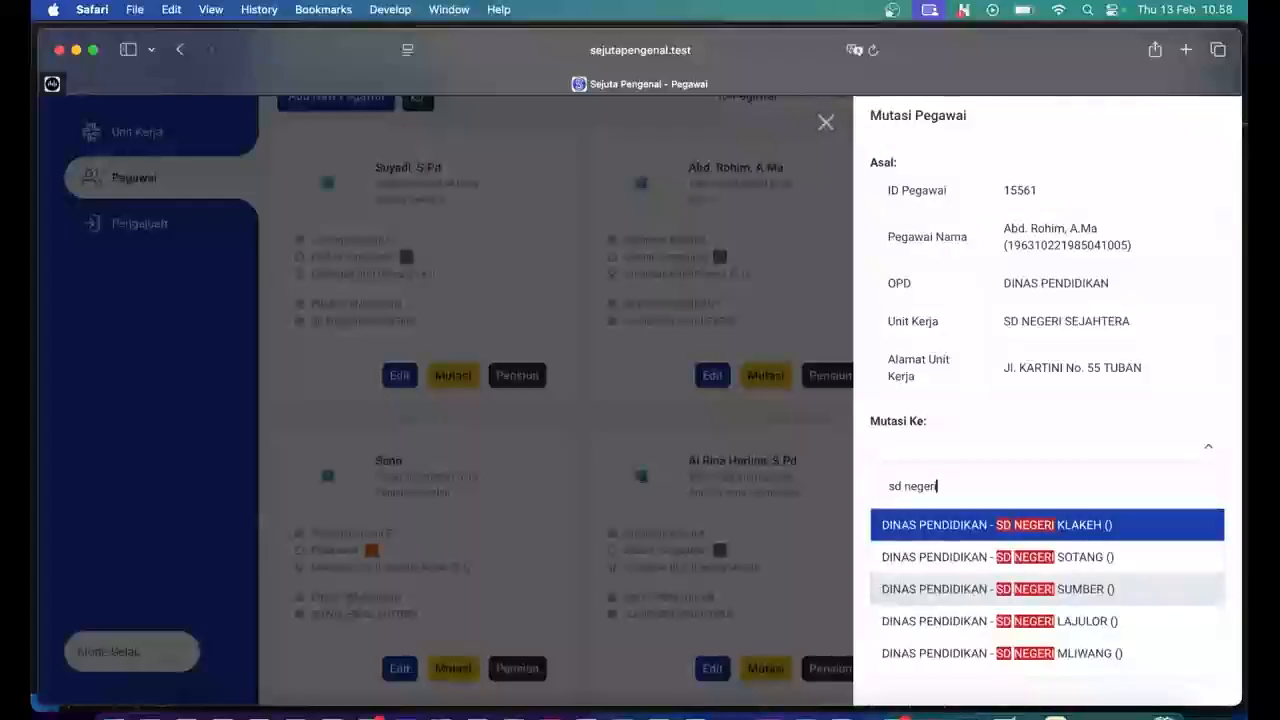
type(" tuban")
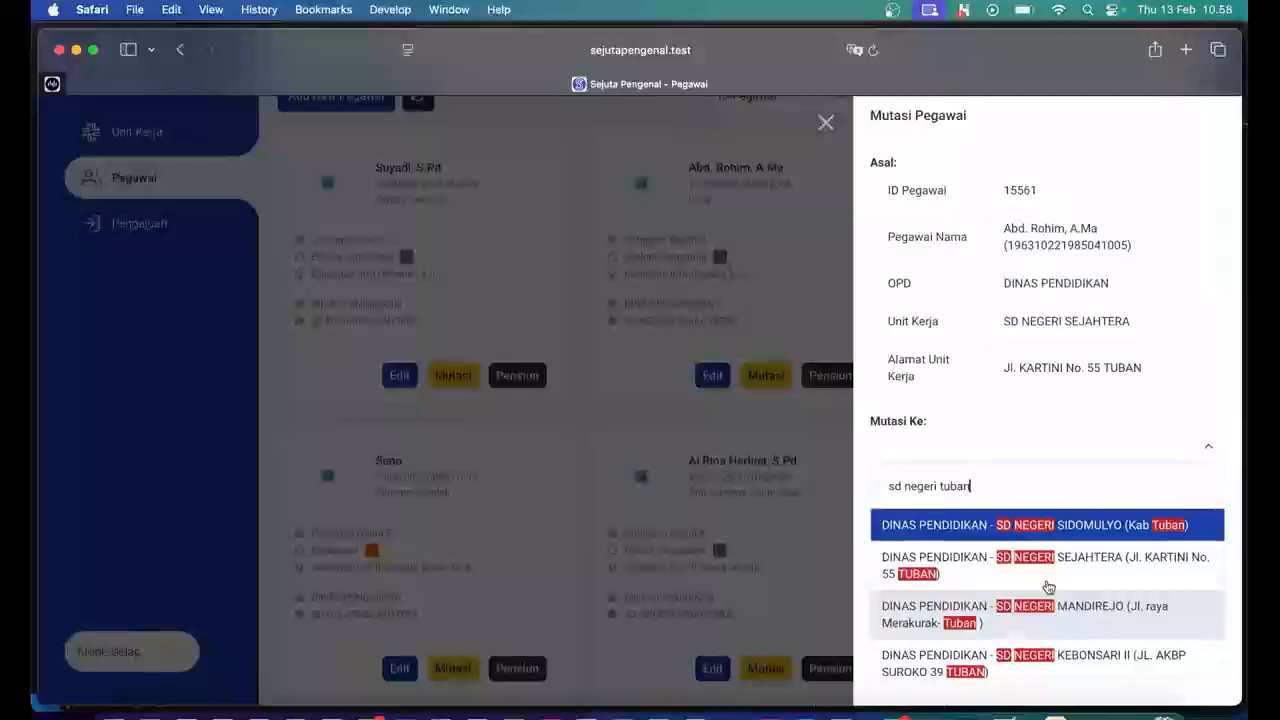
left_click(1041, 530)
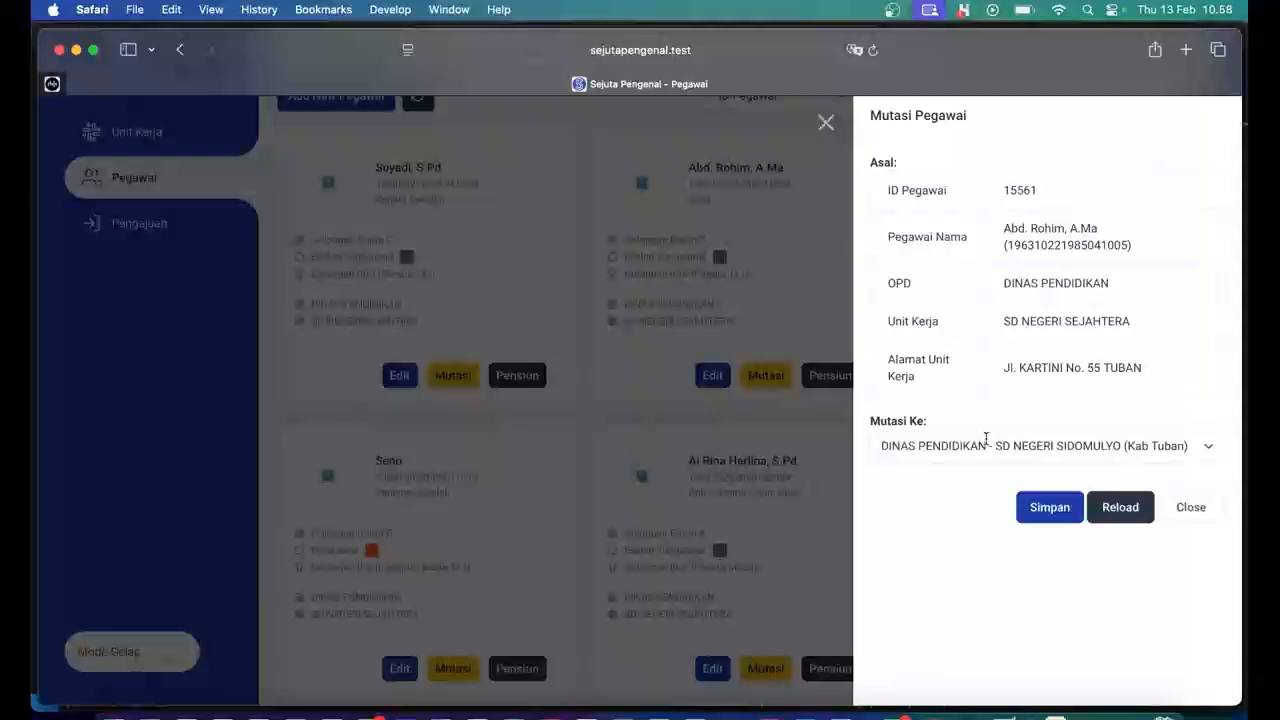
left_click(1045, 512)
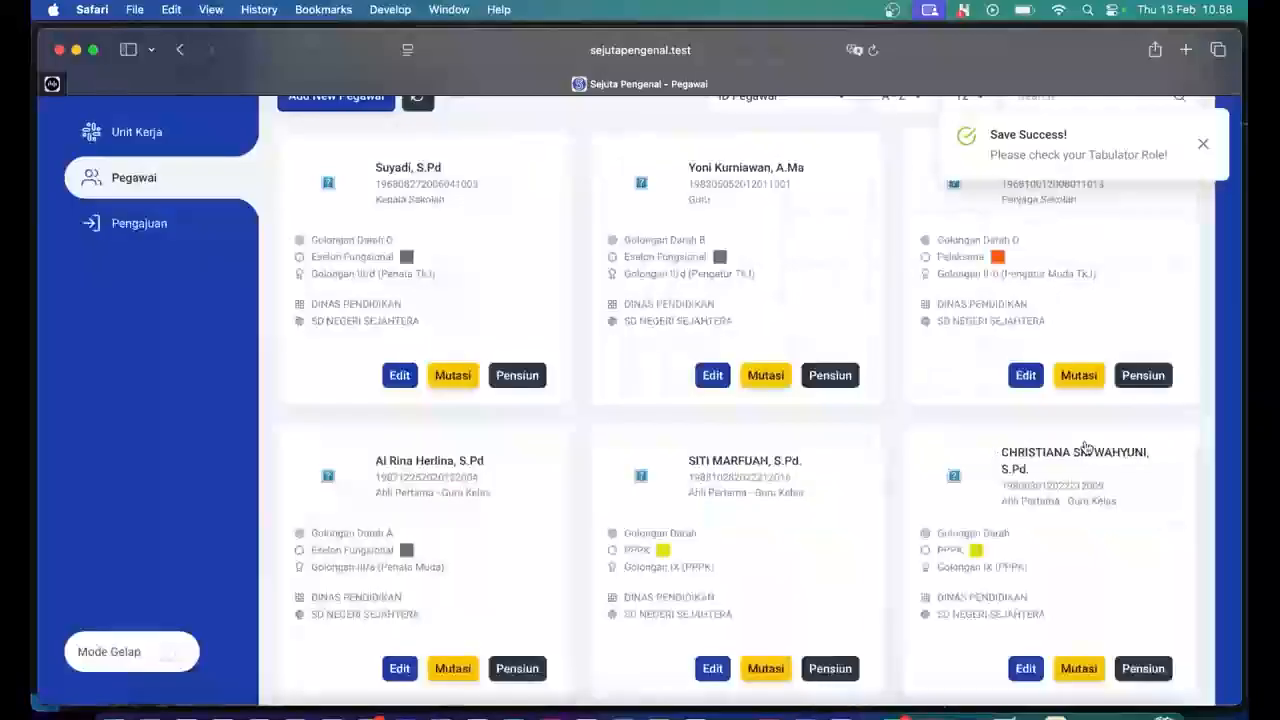
scroll(669, 529, "down", 4)
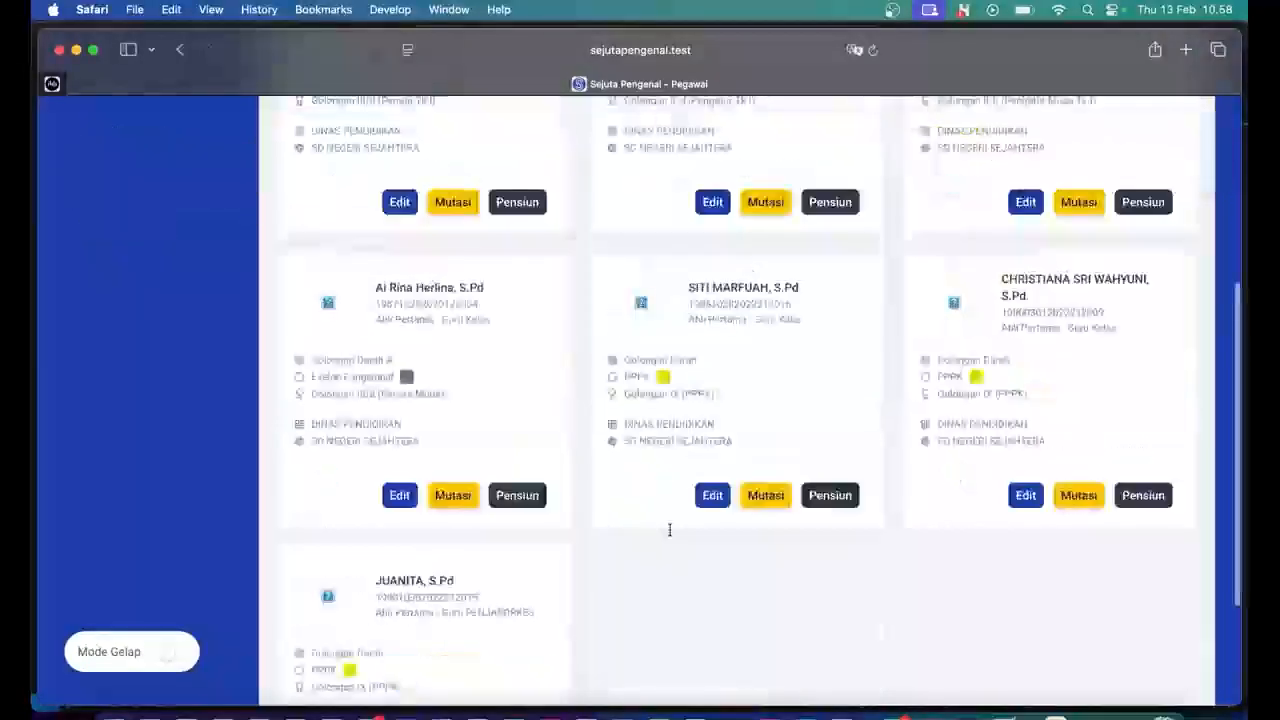
scroll(669, 529, "up", 5)
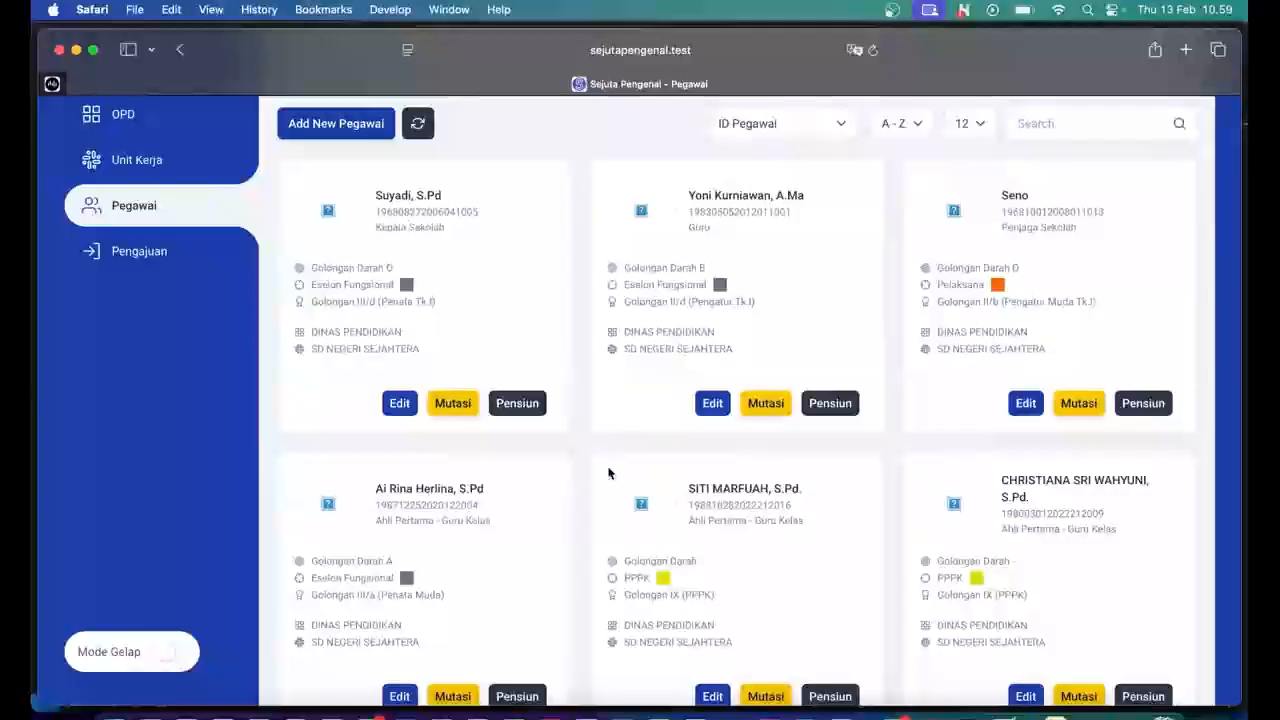
scroll(646, 468, "down", 1)
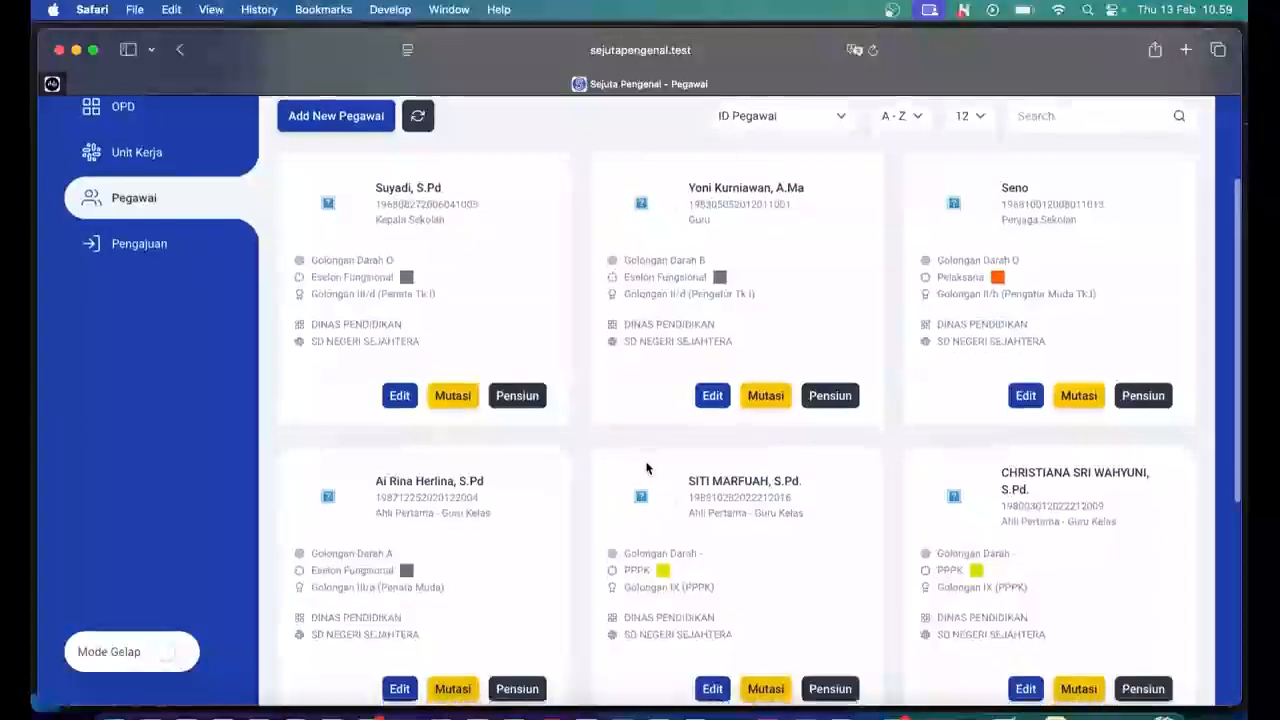
scroll(646, 468, "down", 1)
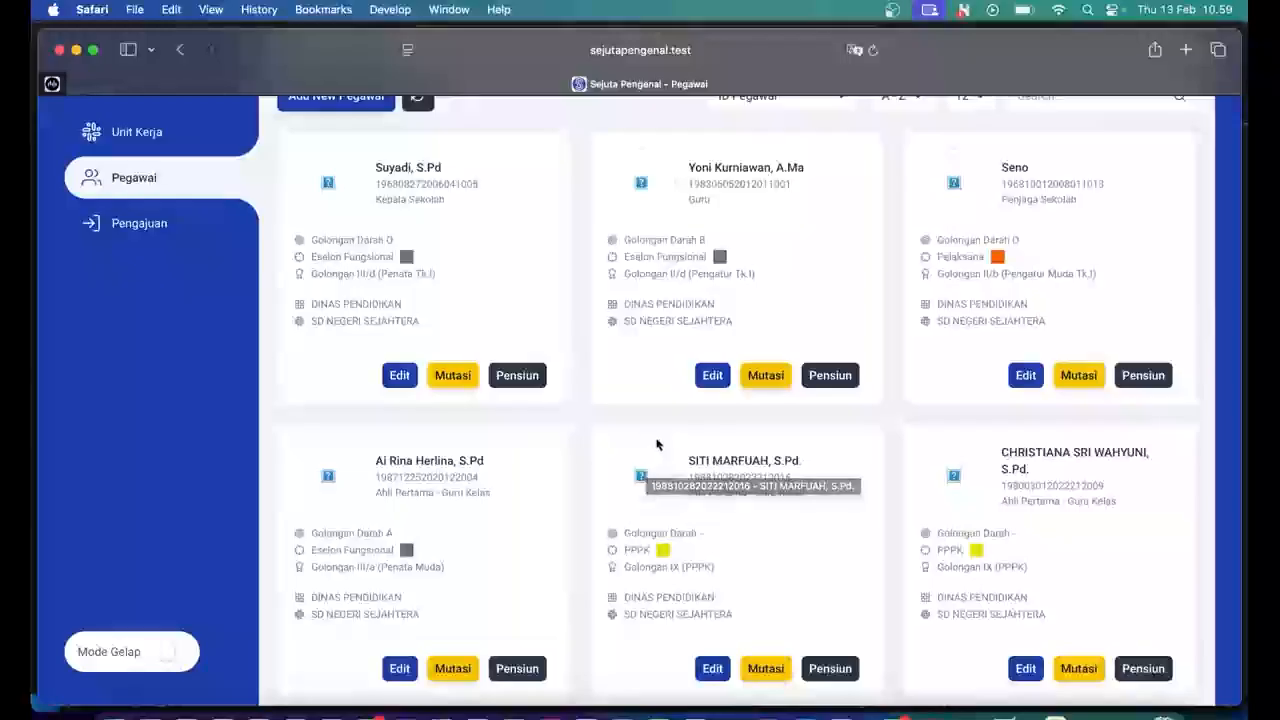
scroll(656, 444, "down", 3)
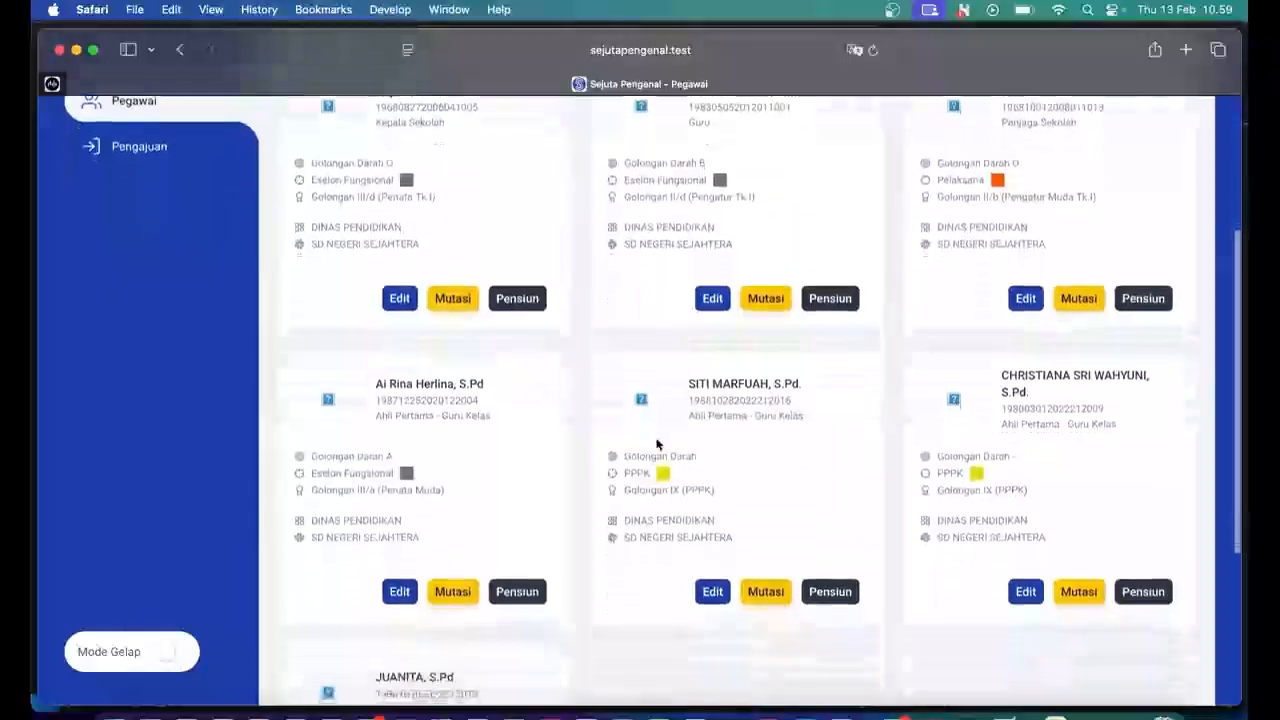
scroll(633, 518, "up", 2)
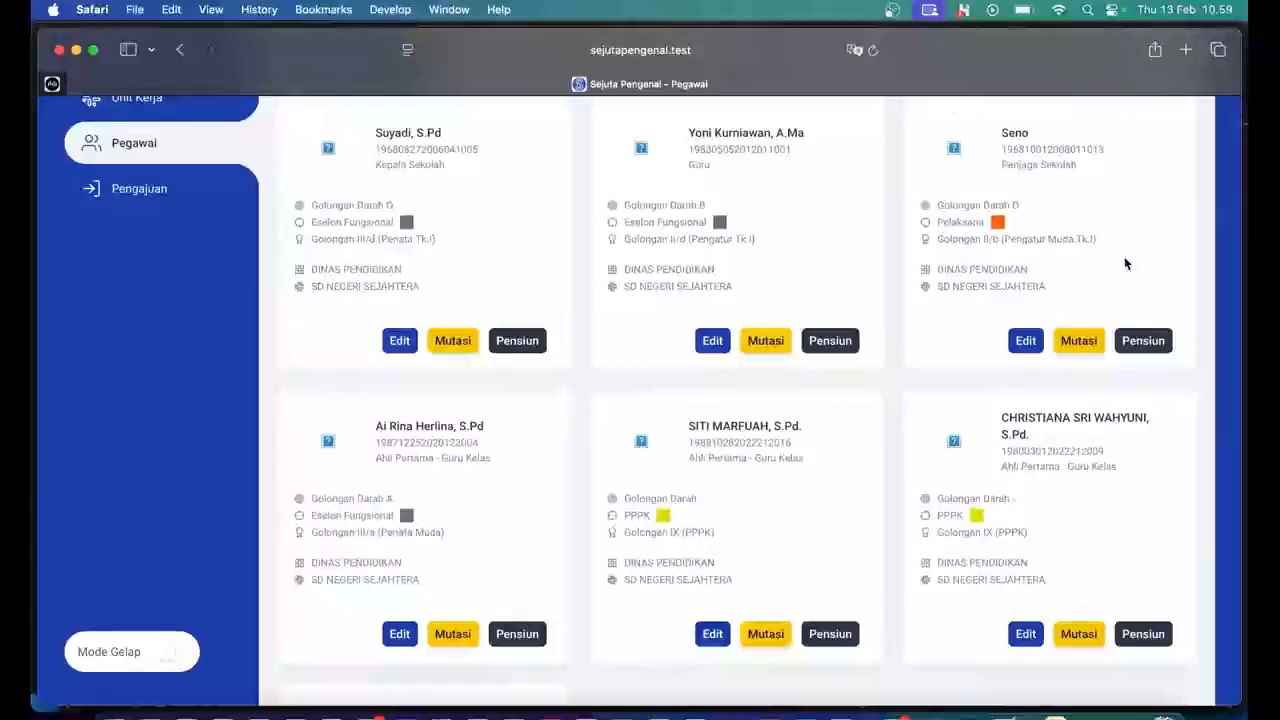
scroll(1125, 263, "up", 1)
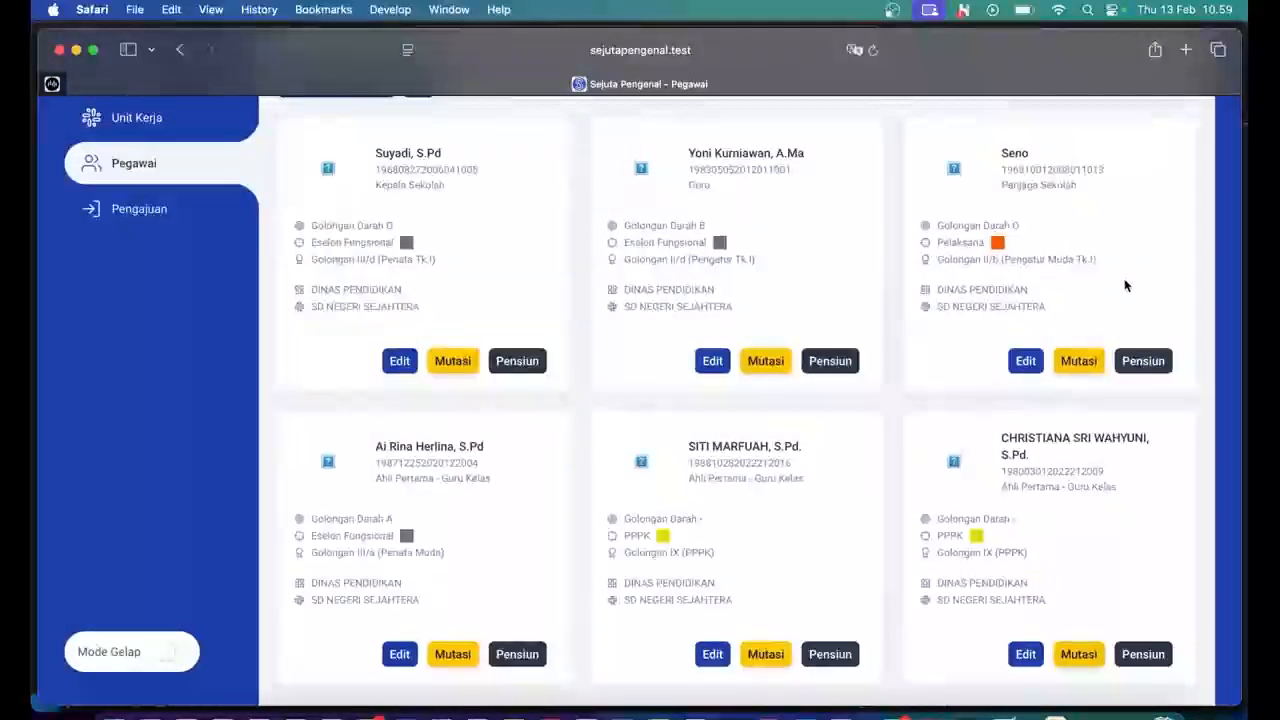
Change the school caretaker's status to Pensiun, confirm it, and dismiss the Save Success notice.
left_click(1140, 363)
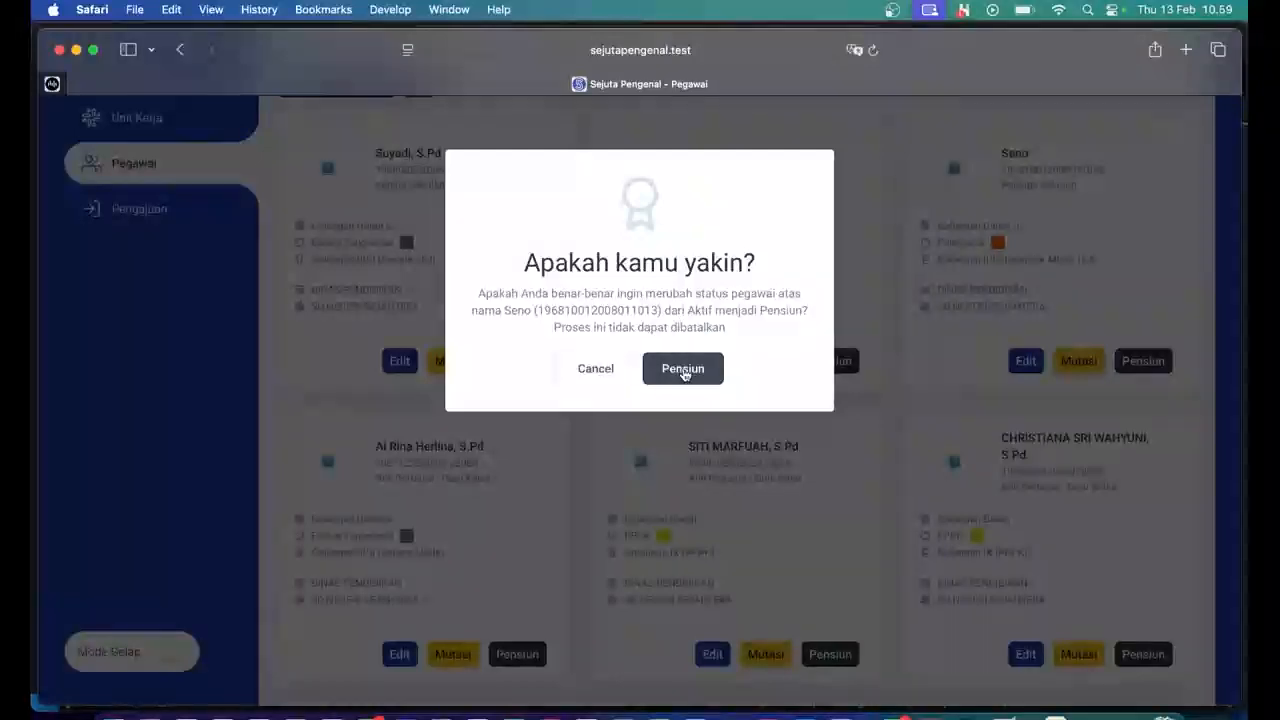
left_click(683, 370)
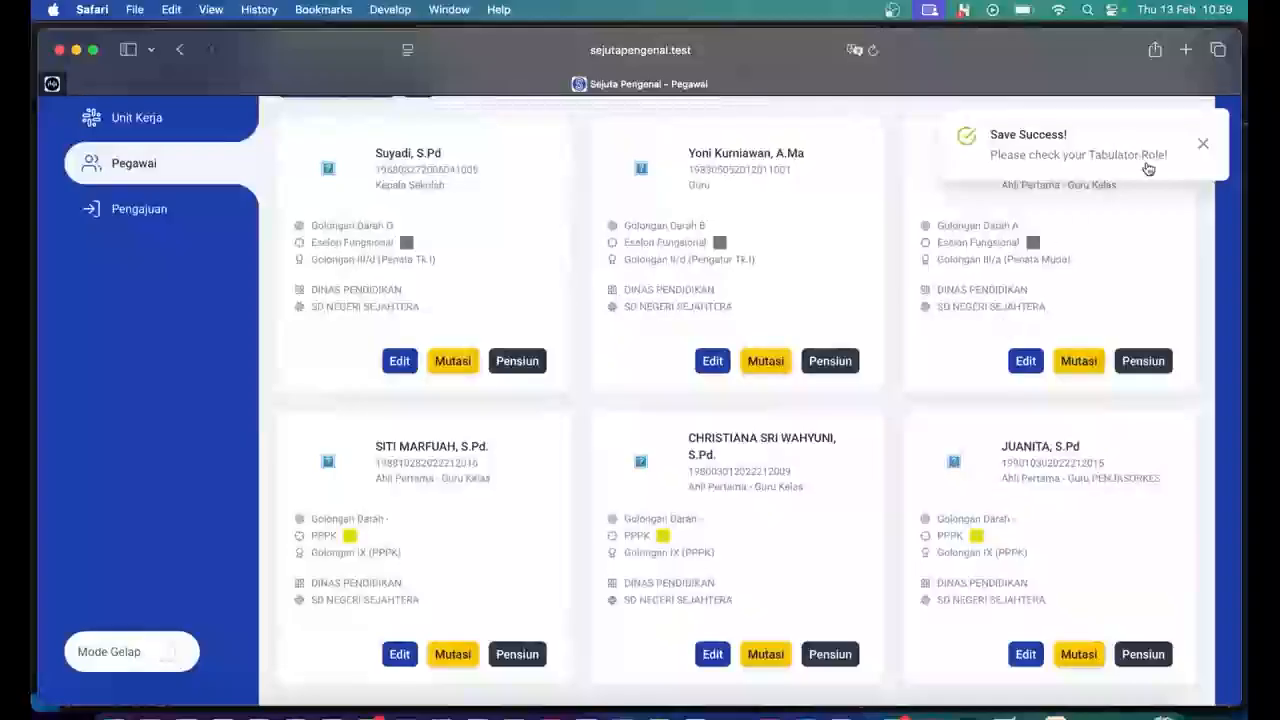
left_click(1203, 145)
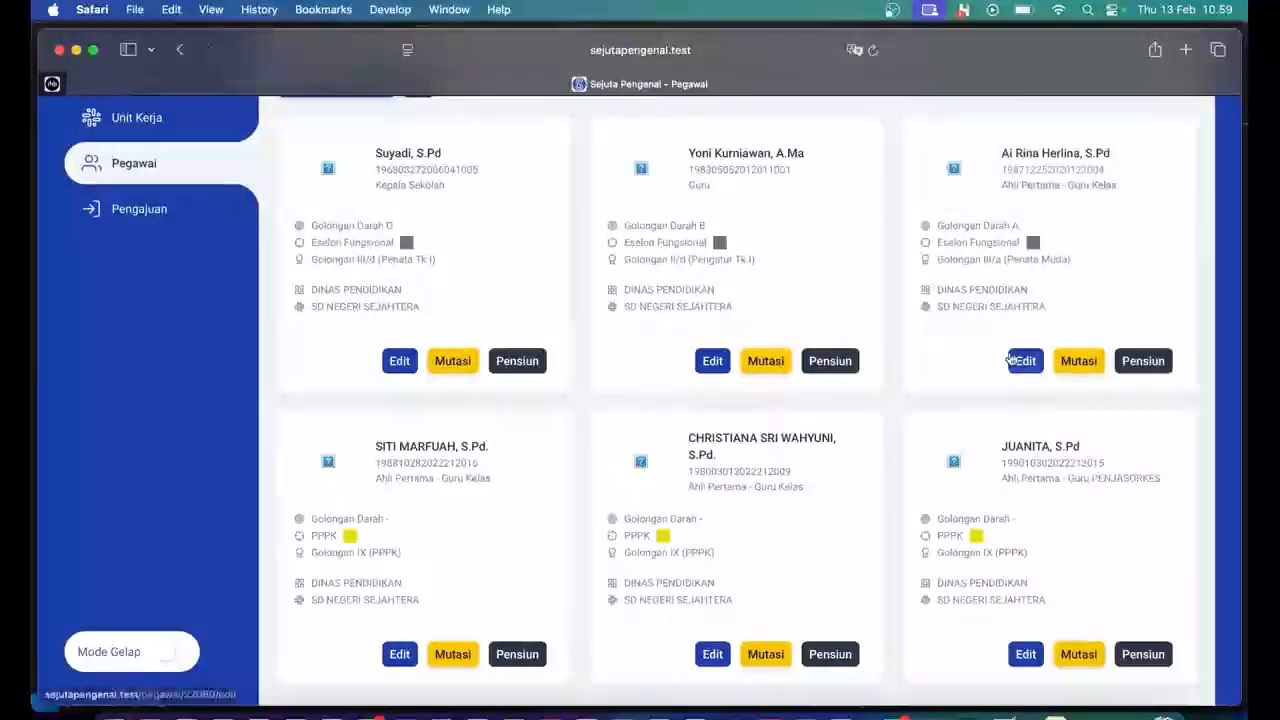
scroll(1010, 358, "down", 1)
scroll(1010, 358, "up", 1)
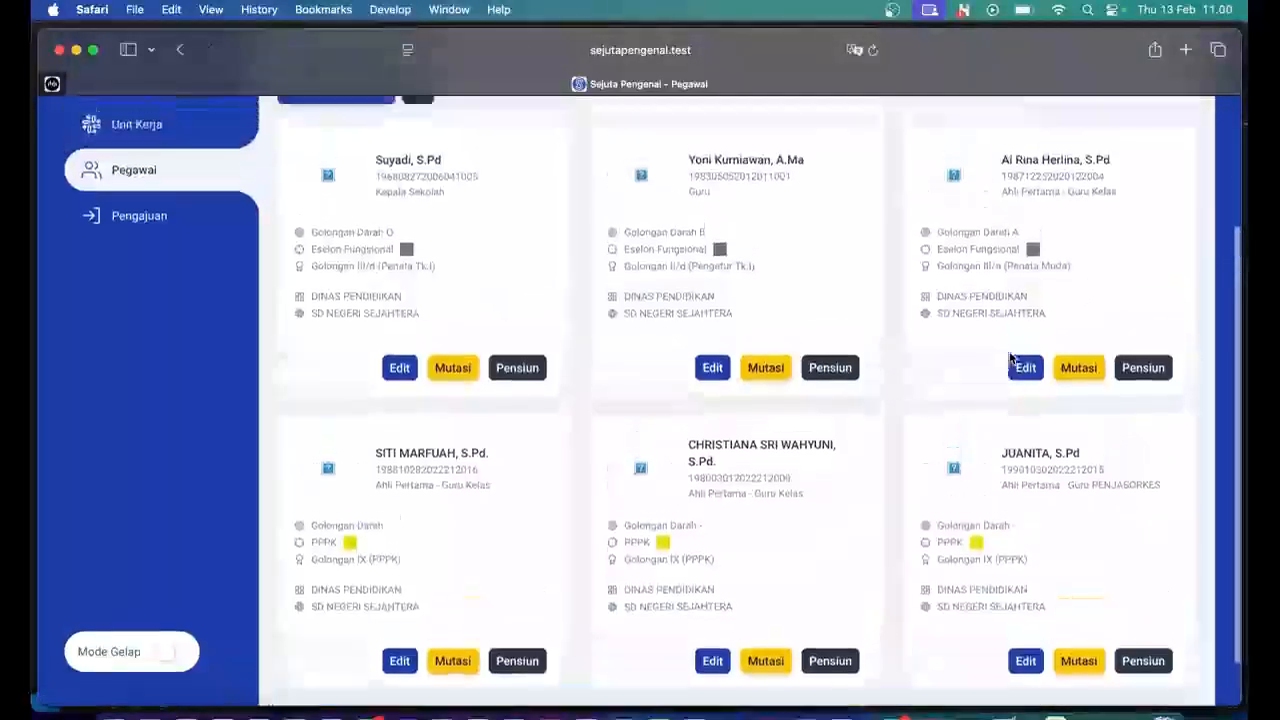
scroll(1010, 358, "up", 3)
scroll(1010, 358, "down", 3)
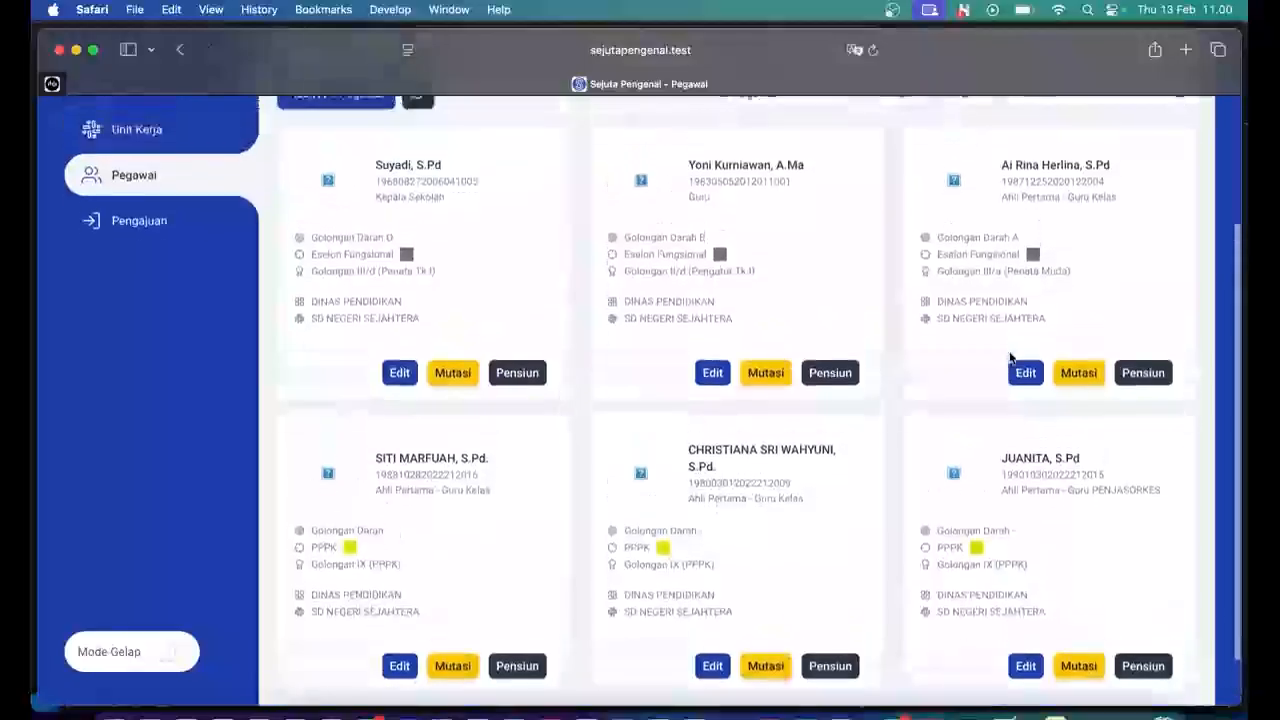
scroll(1010, 358, "up", 1)
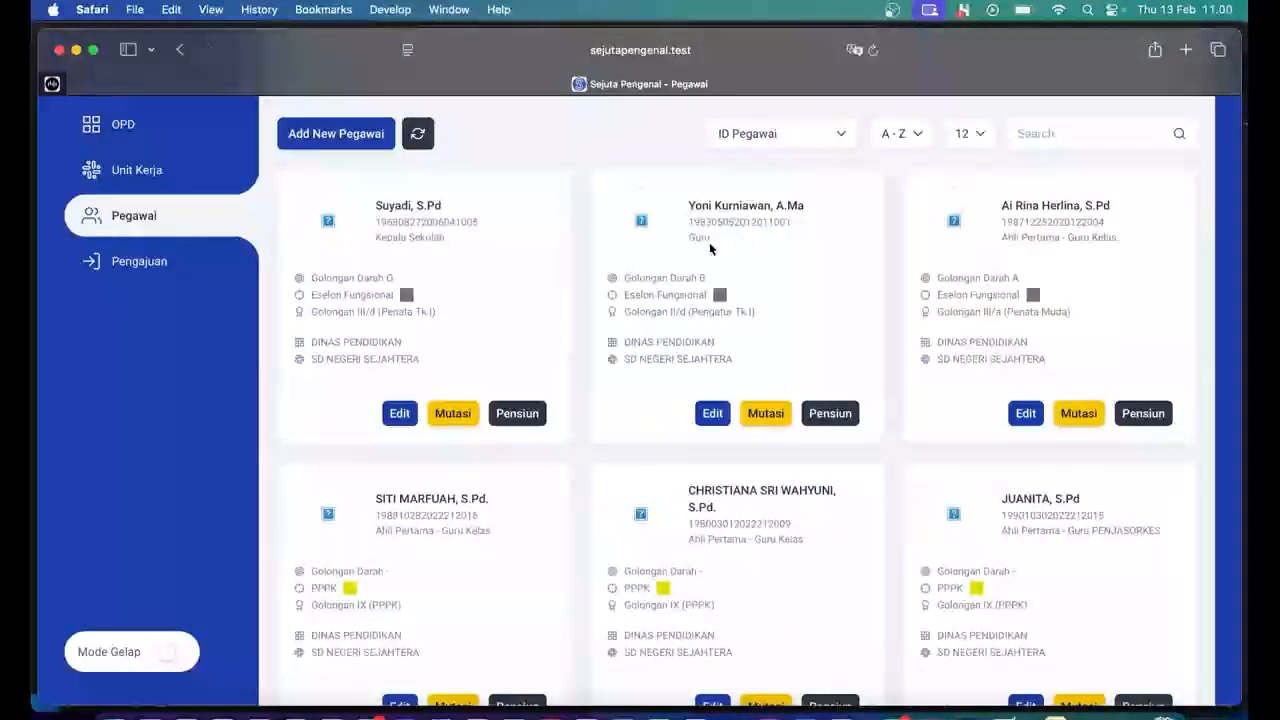
scroll(497, 208, "up", 1)
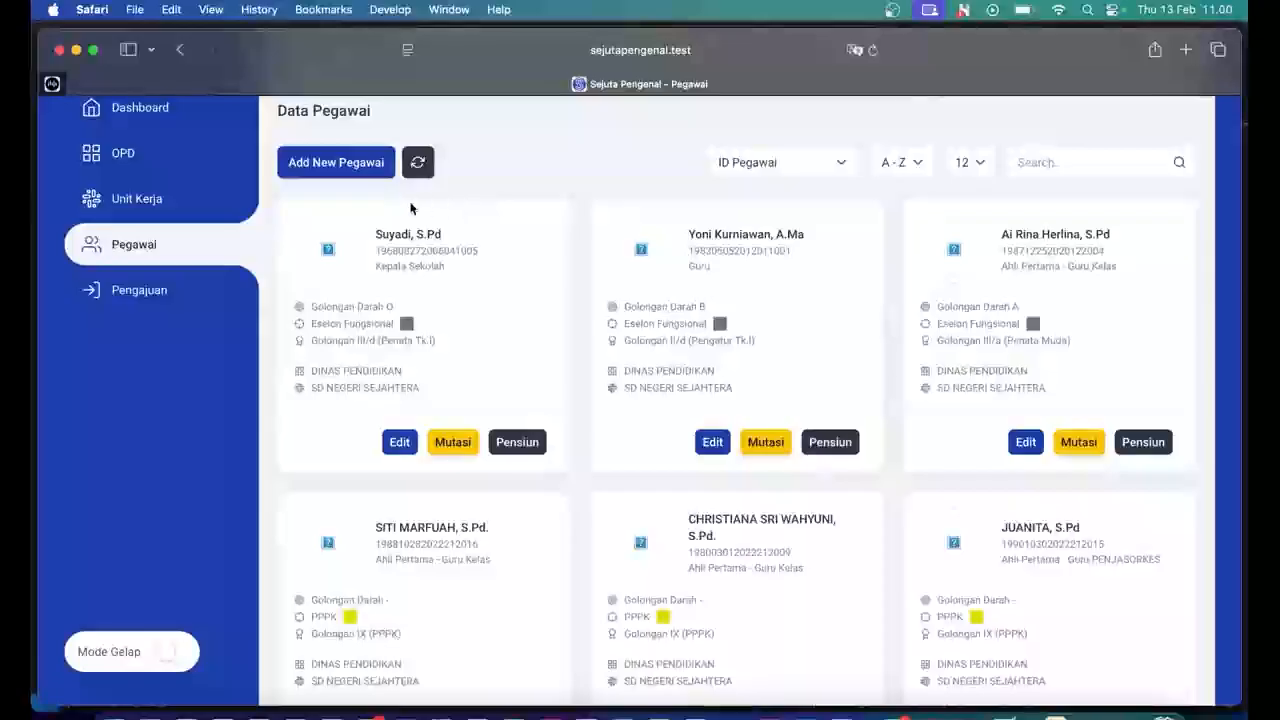
Start a new employee record, enter the employee's full name, and set Eselon to Pelaksana.
left_click(352, 166)
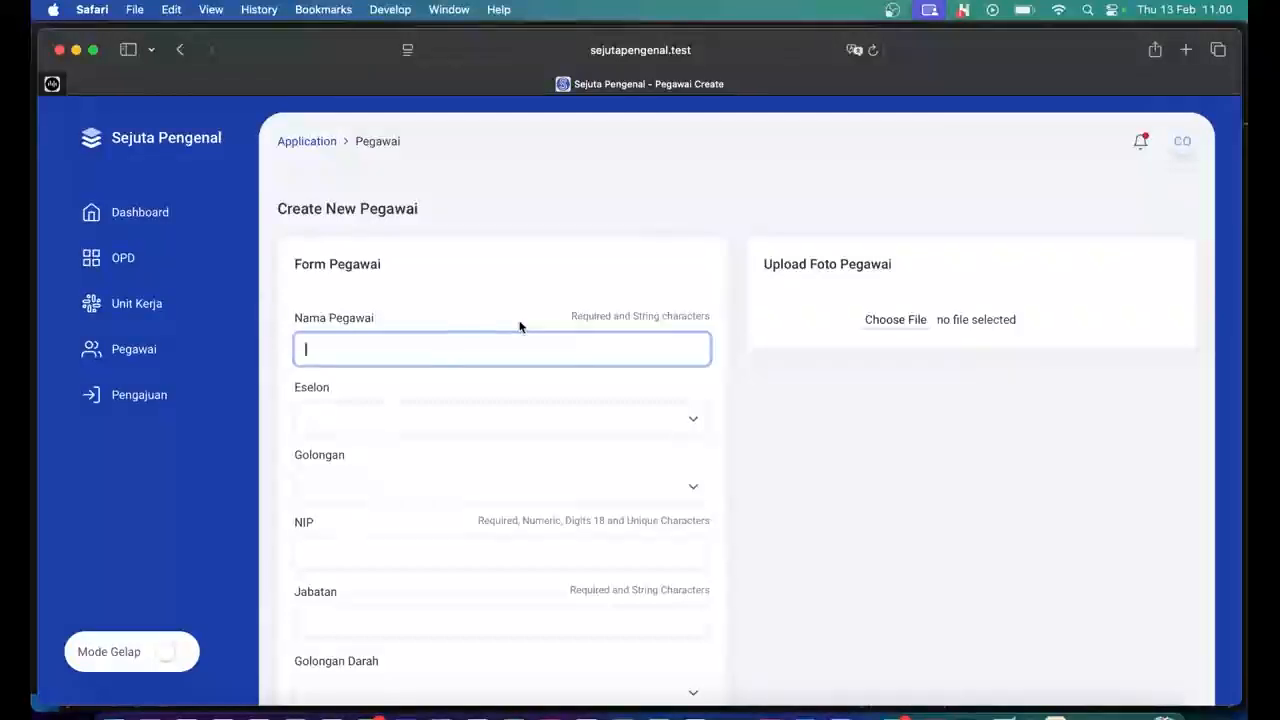
scroll(519, 327, "down", 1)
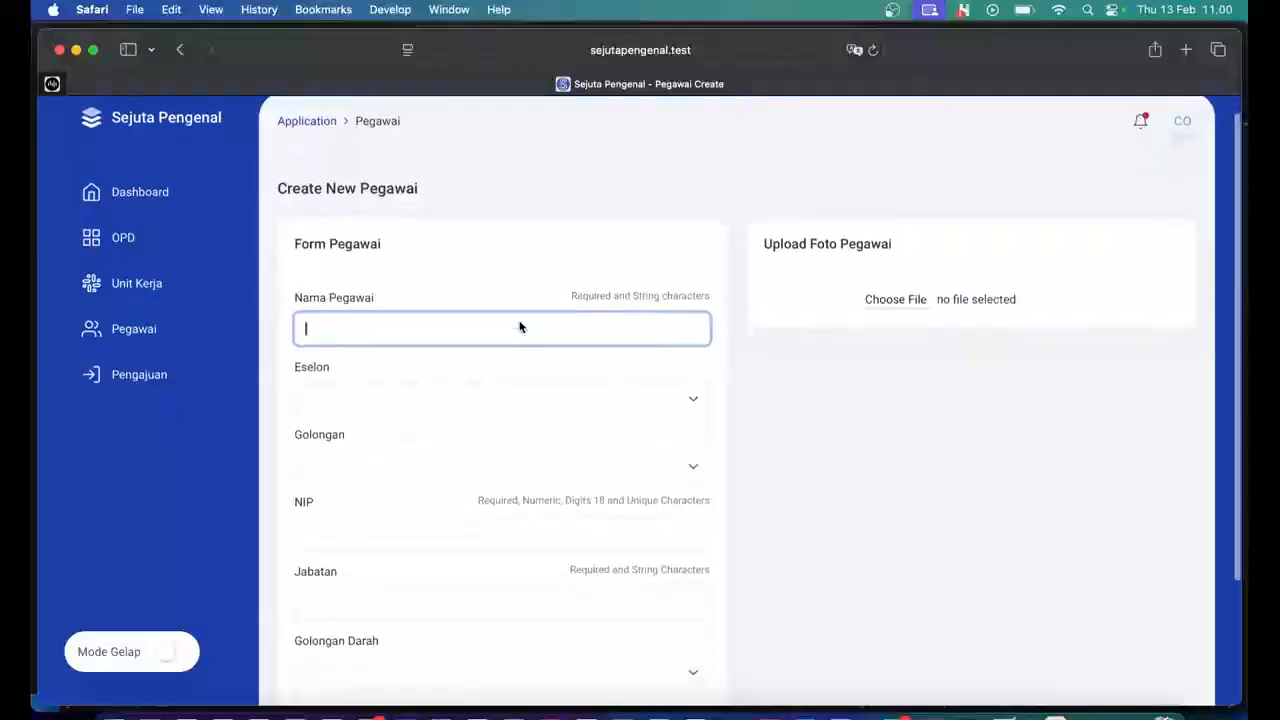
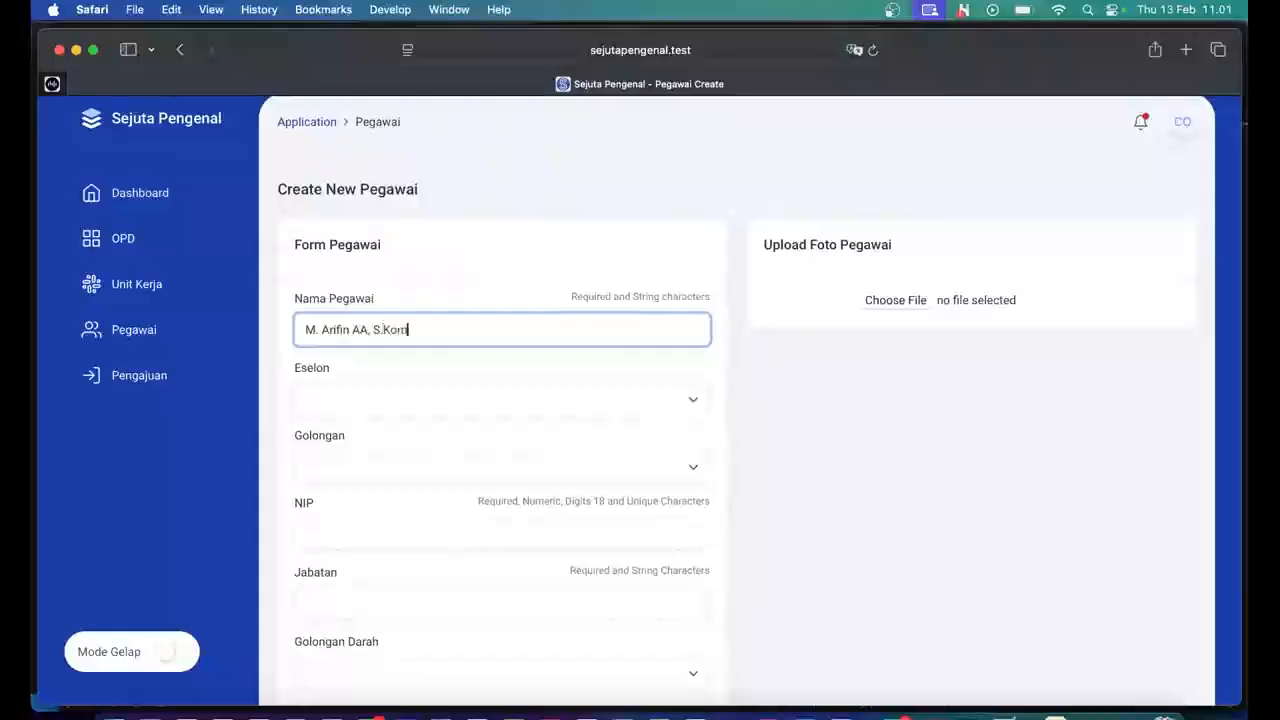
left_click(488, 405)
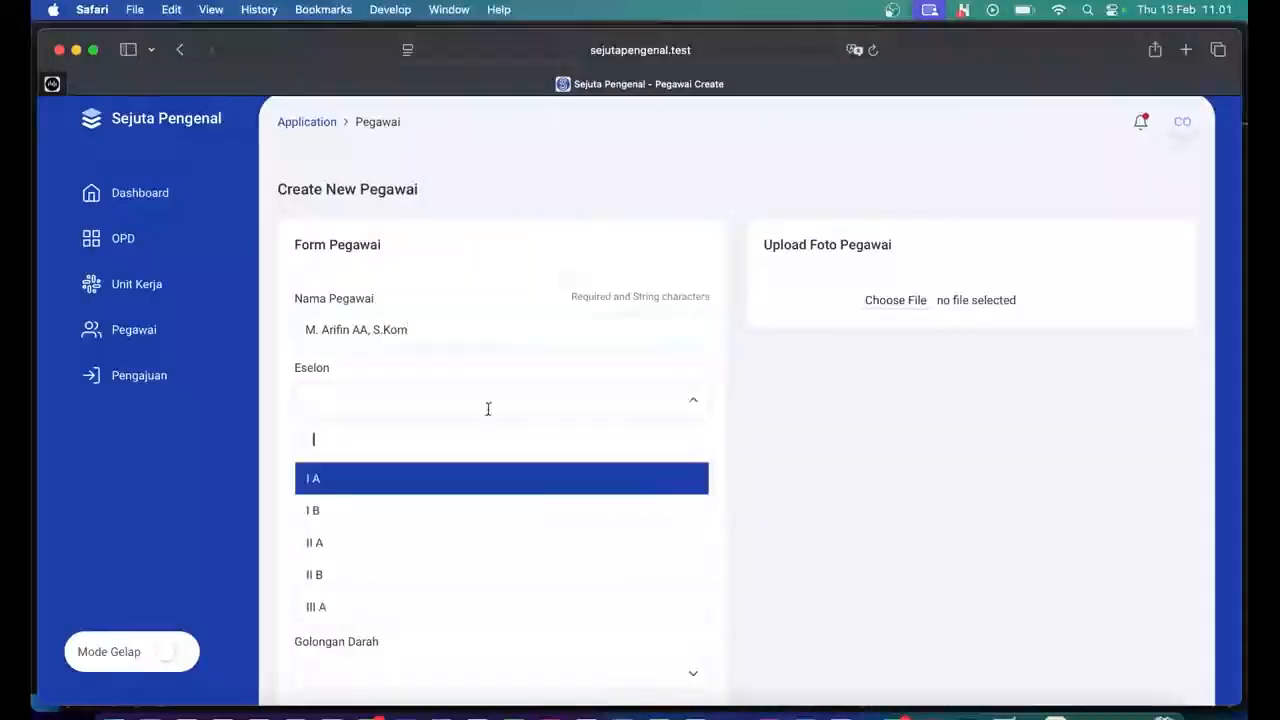
scroll(483, 510, "down", 5)
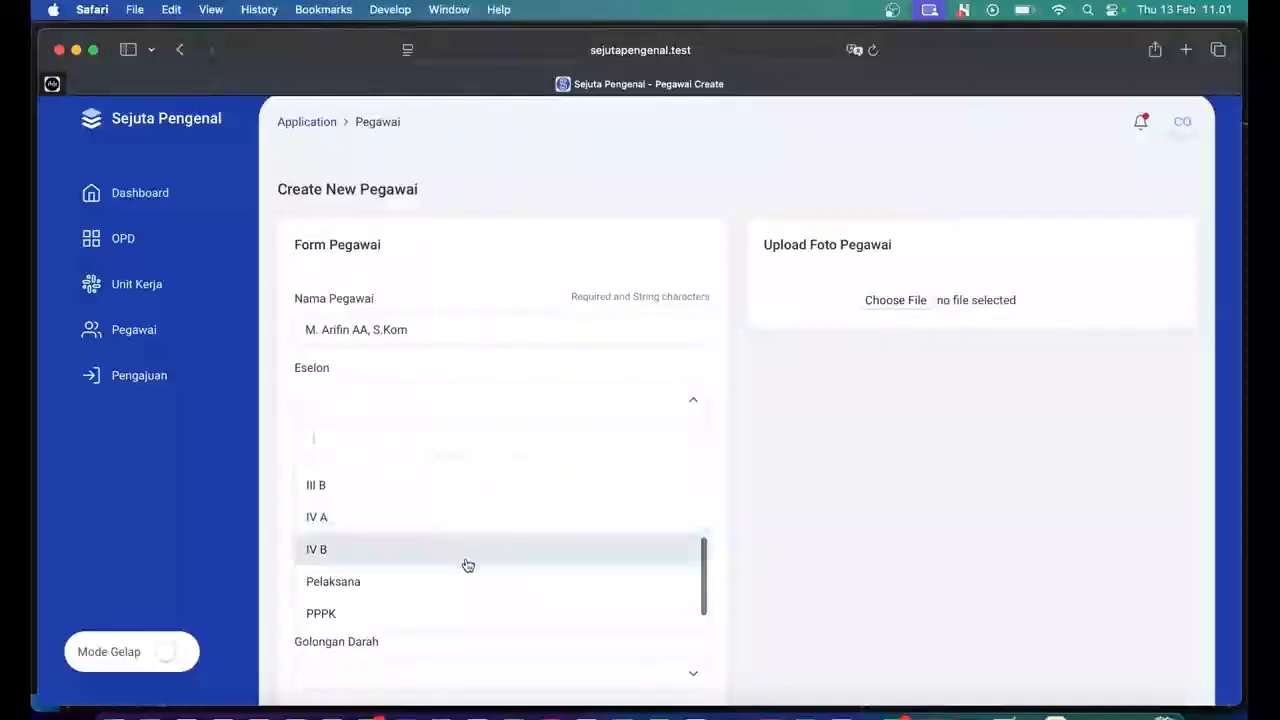
scroll(467, 566, "down", 1)
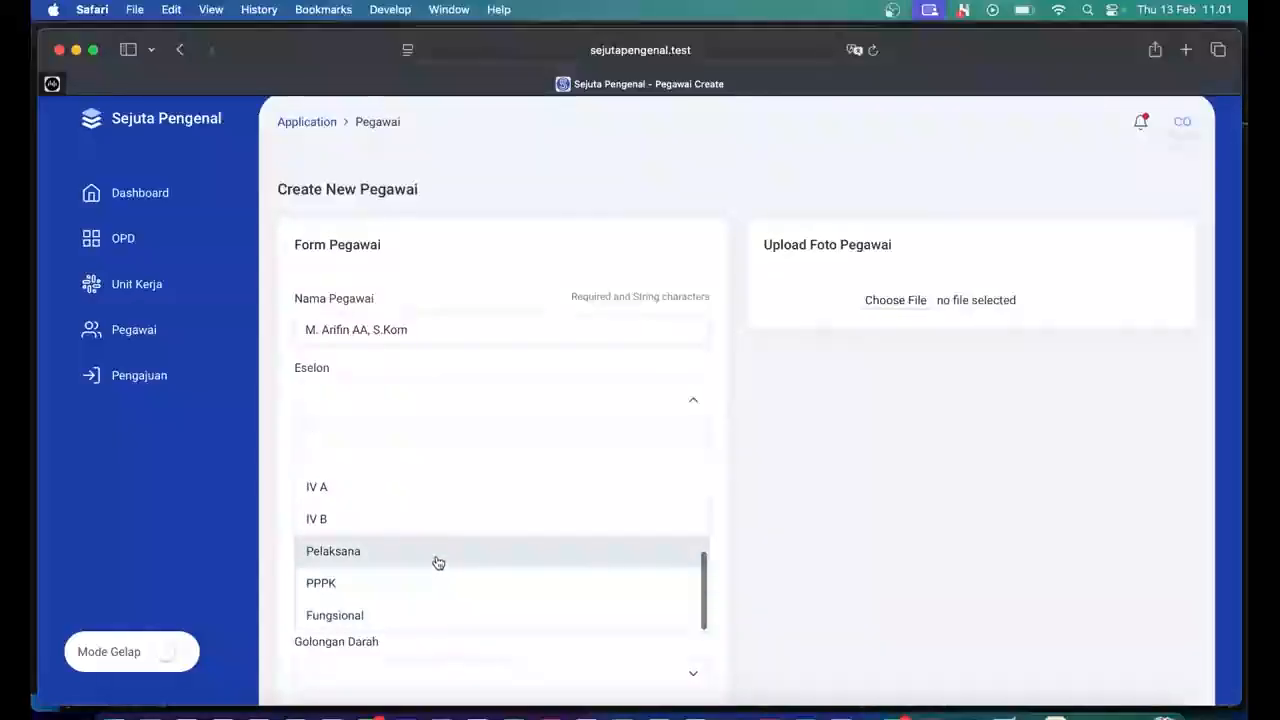
left_click(438, 563)
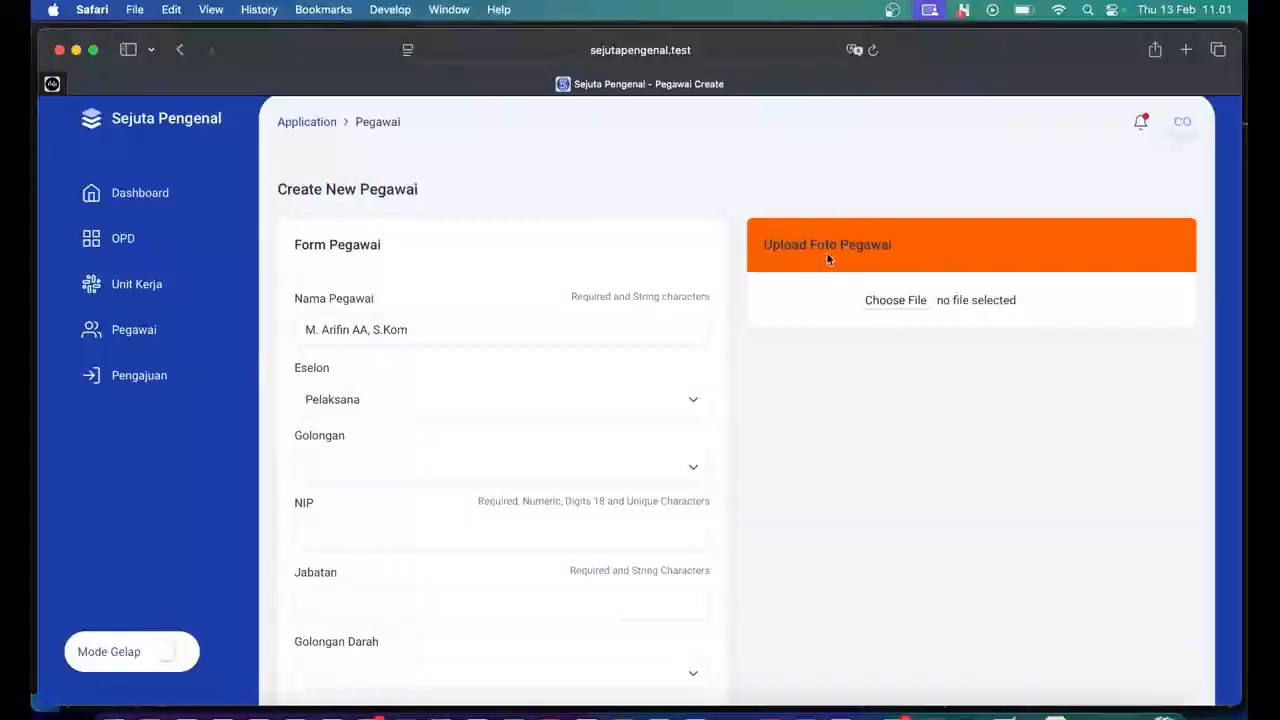
Try Eselon options PPPK, IV B and IV A, then settle back on Pelaksana.
left_click(645, 405)
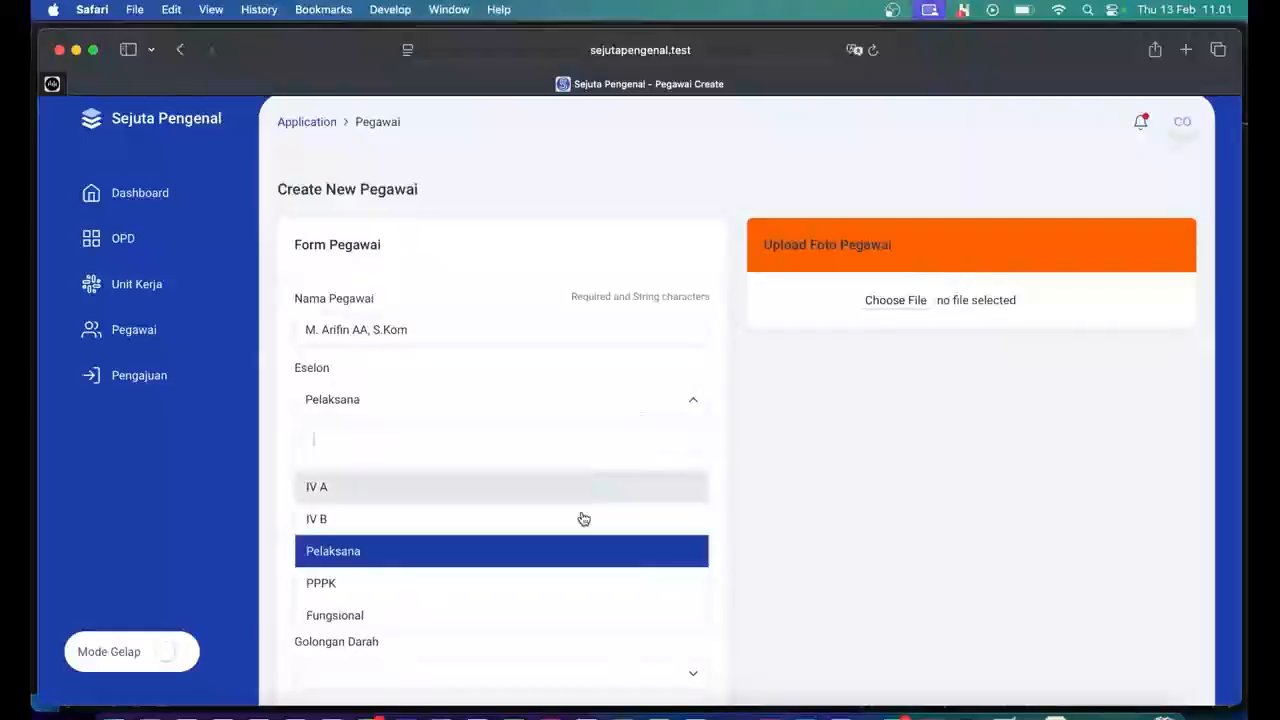
left_click(532, 583)
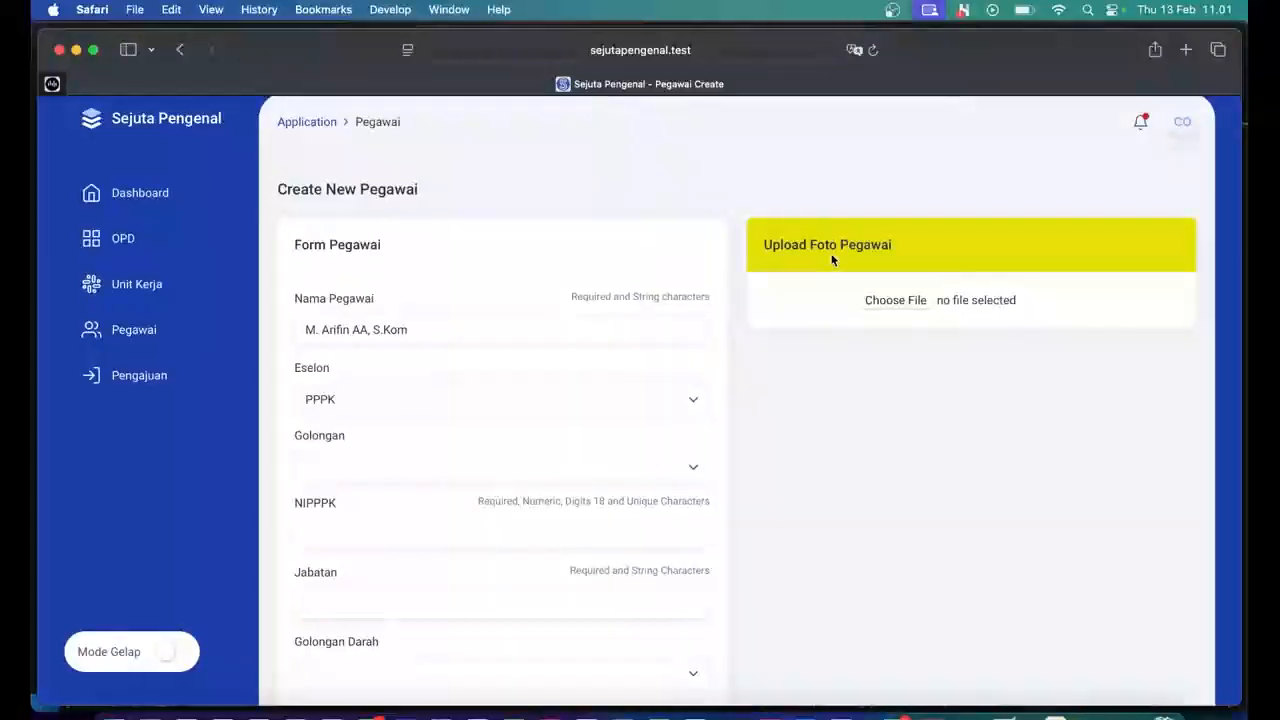
left_click(614, 406)
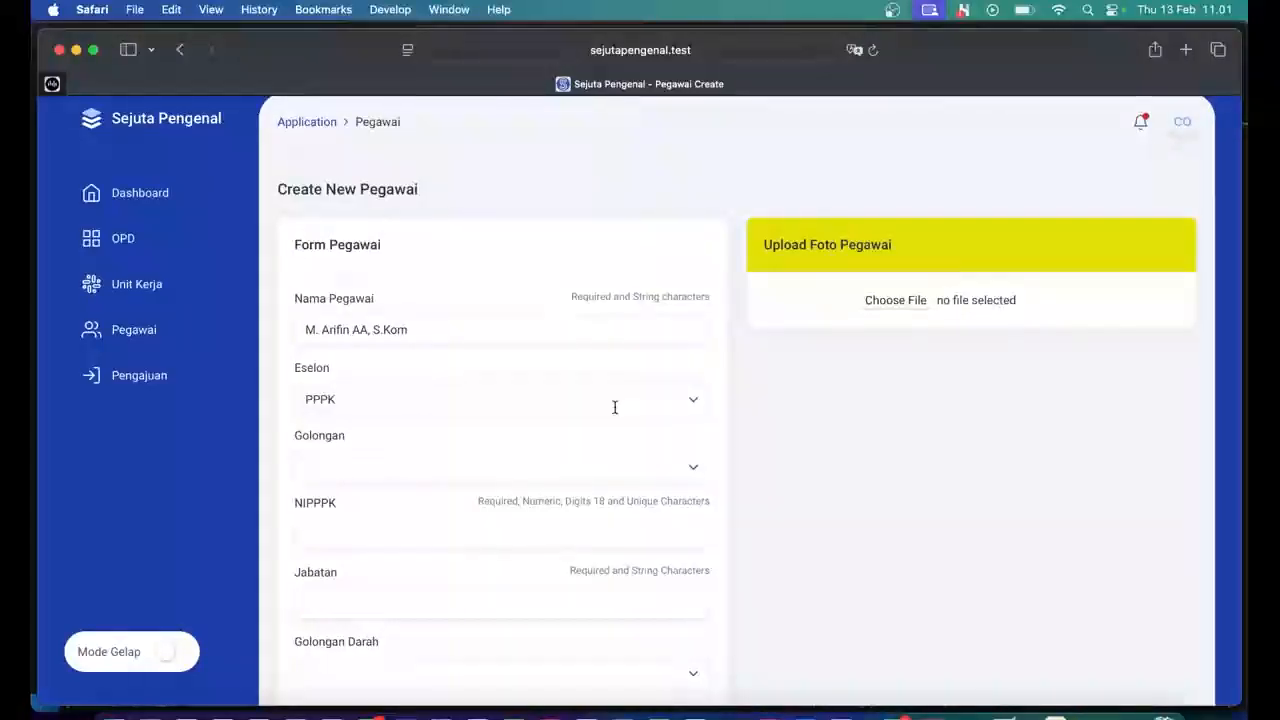
left_click(547, 518)
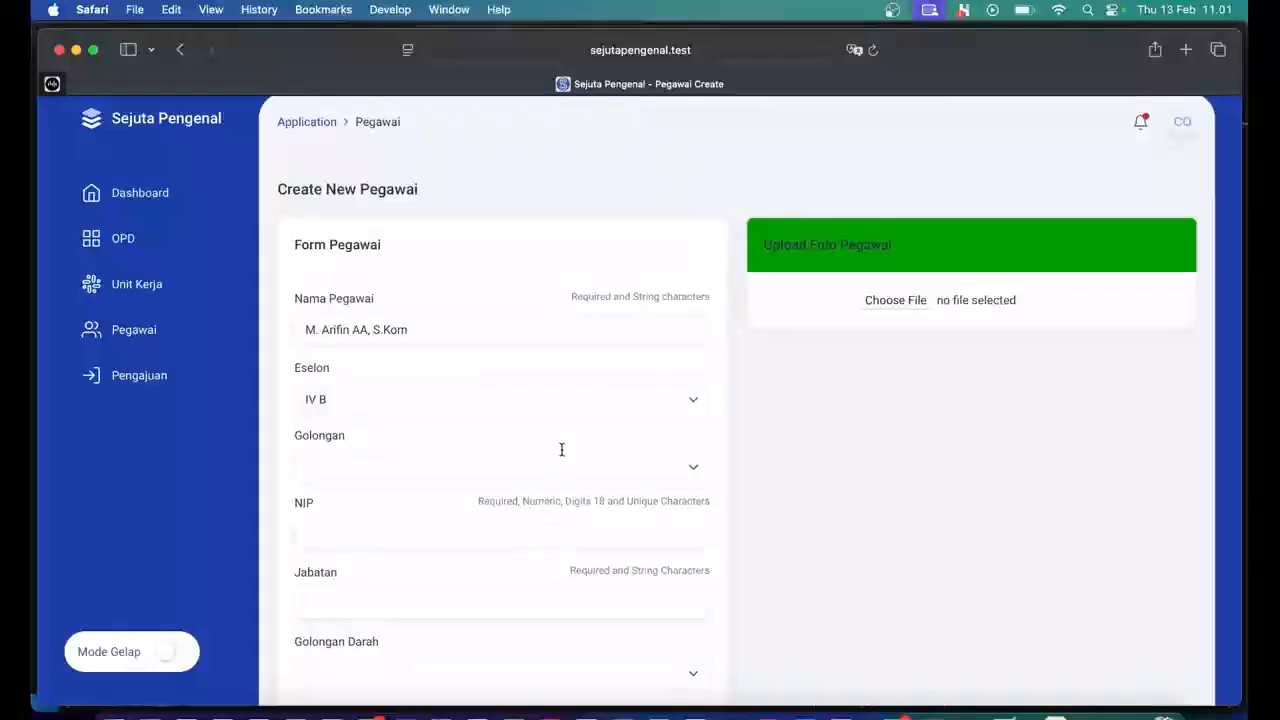
left_click(576, 408)
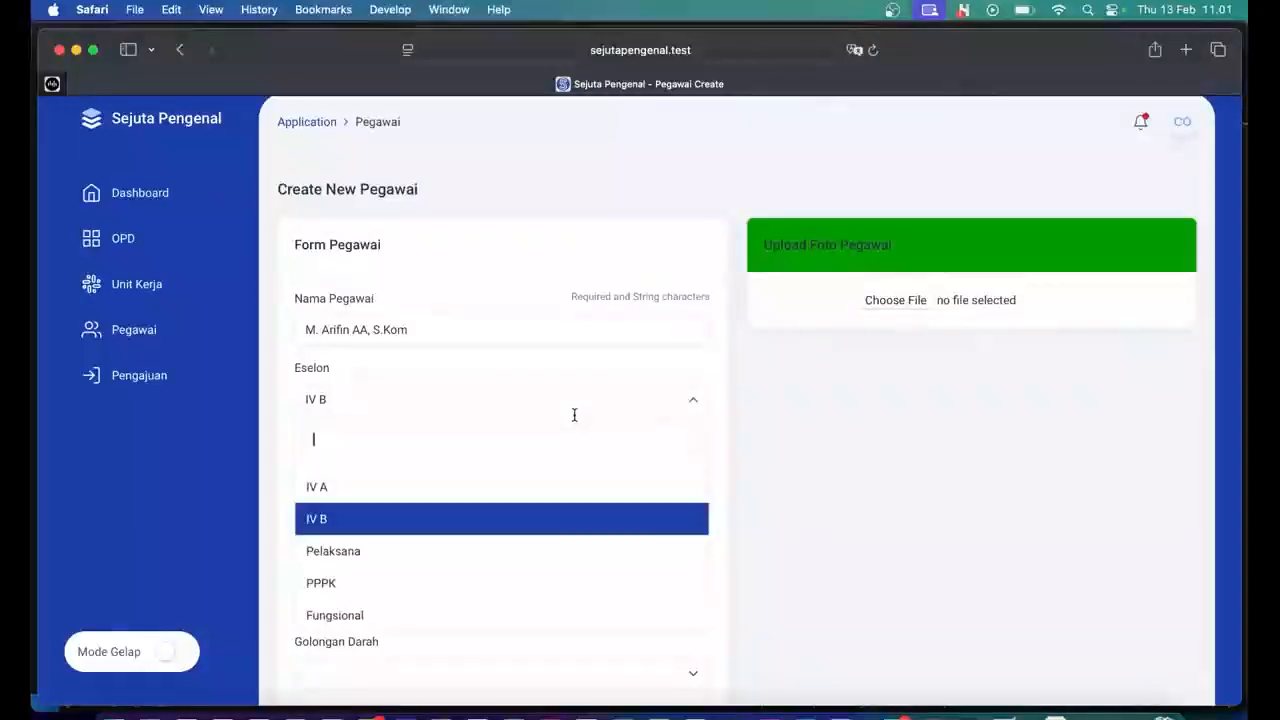
left_click(582, 486)
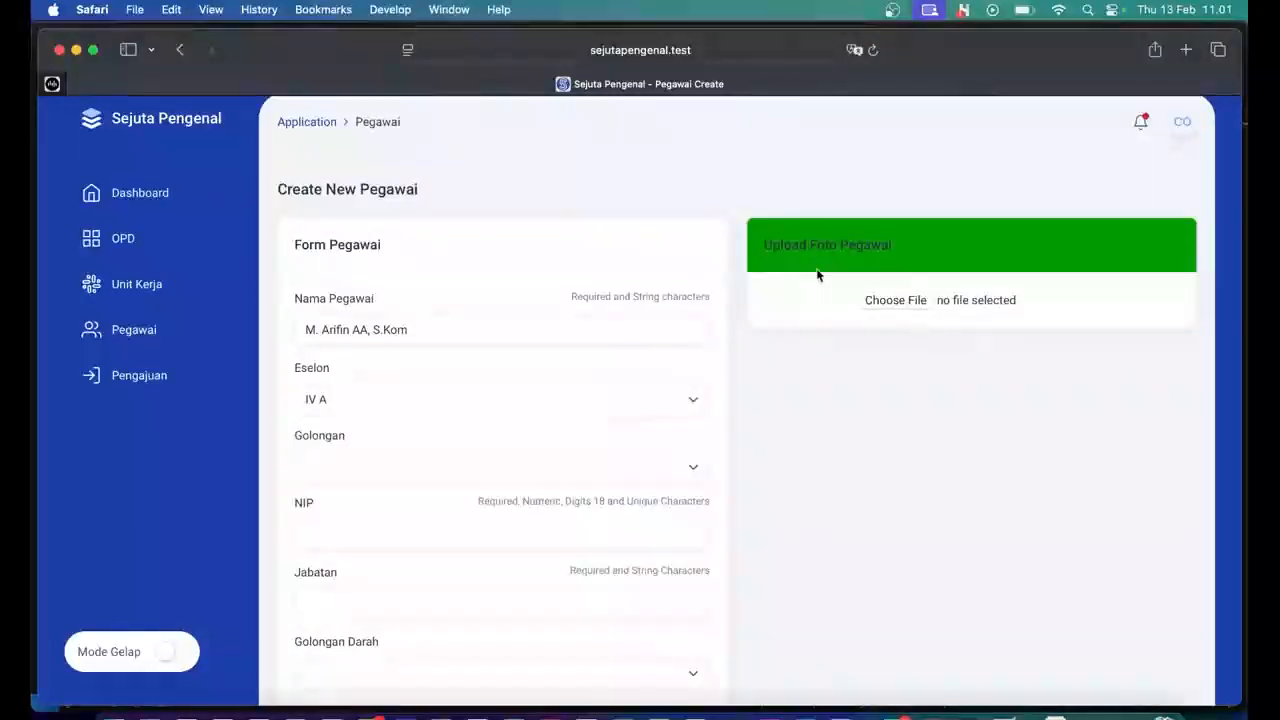
left_click(578, 402)
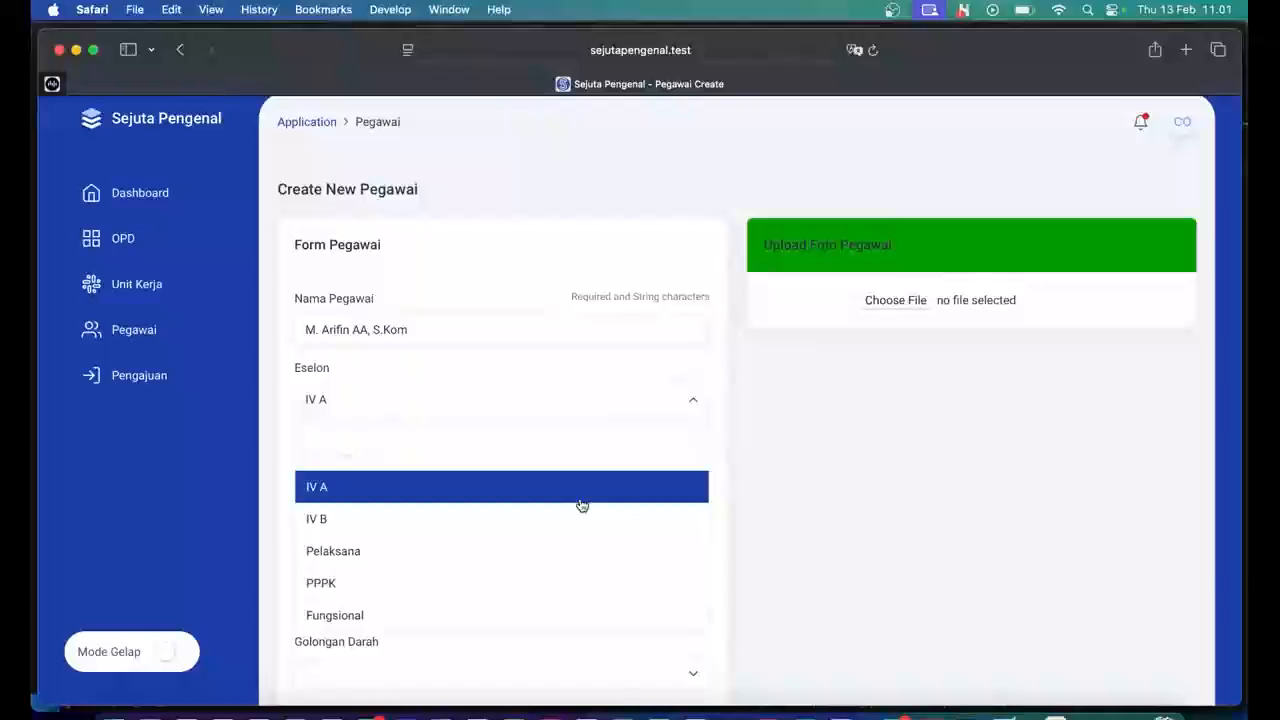
left_click(582, 551)
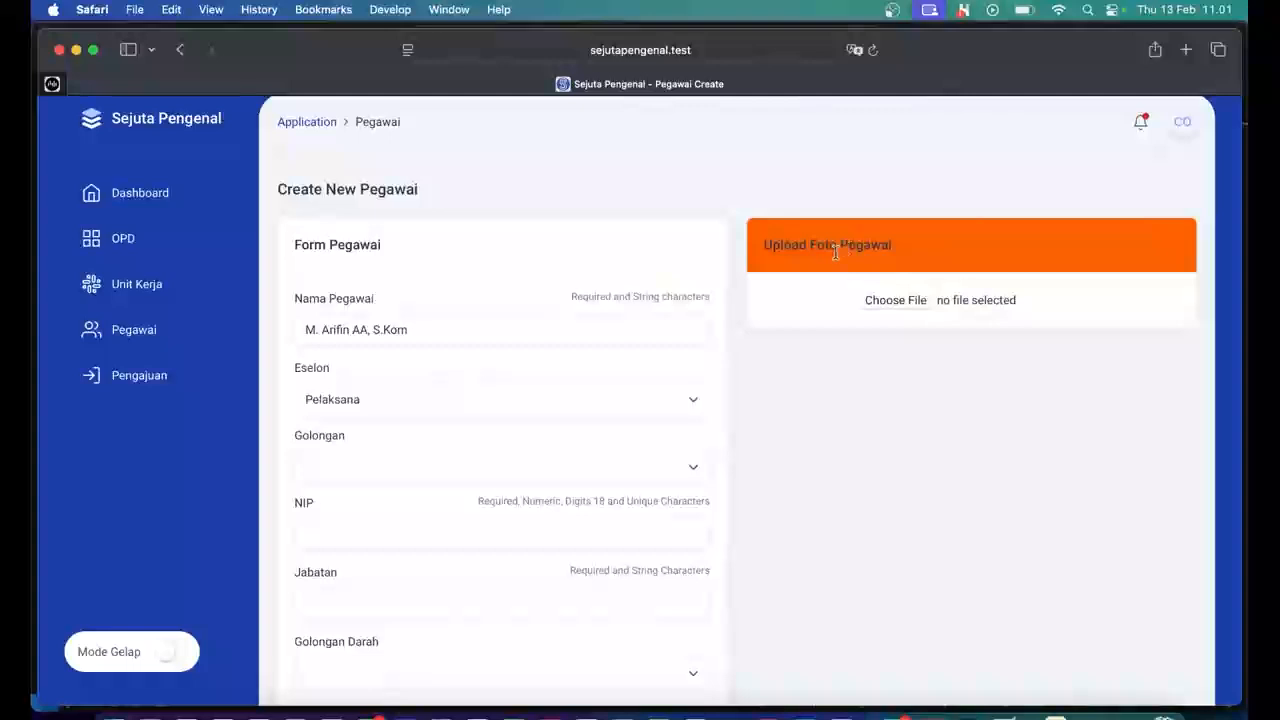
Set the new employee's Golongan to III/d (Penata Tk.I).
left_click(685, 465)
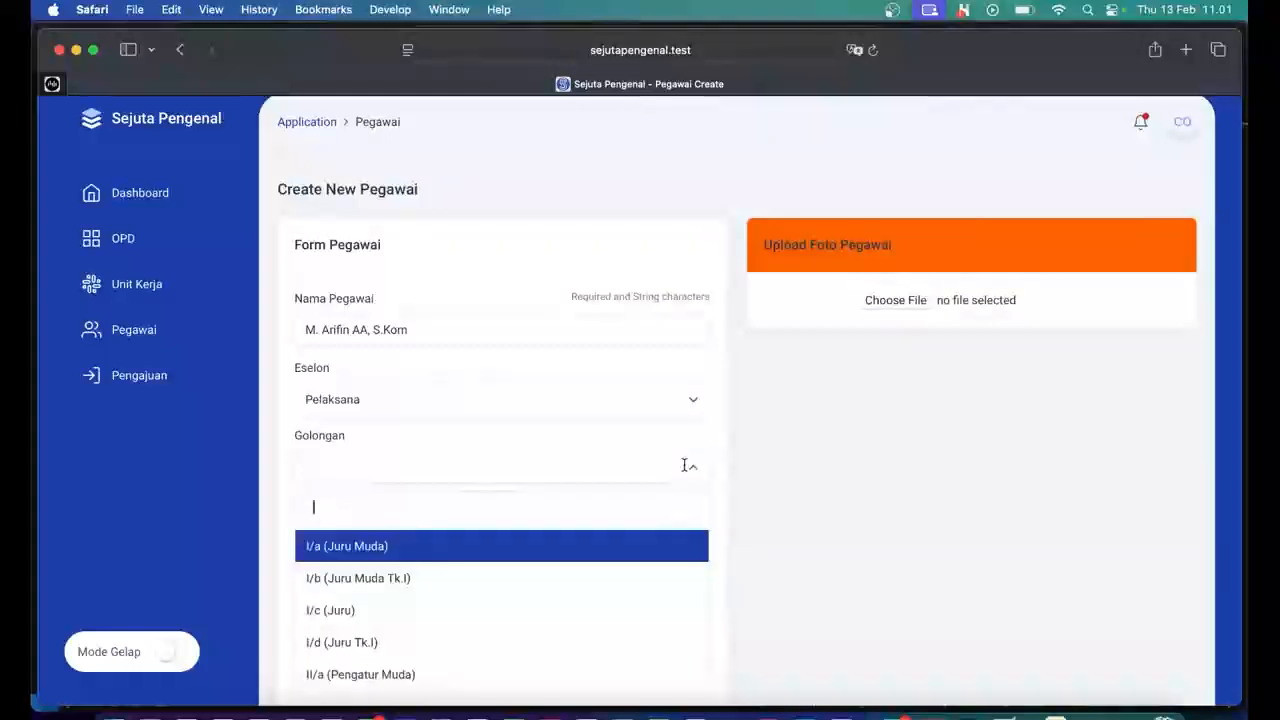
scroll(614, 591, "down", 8)
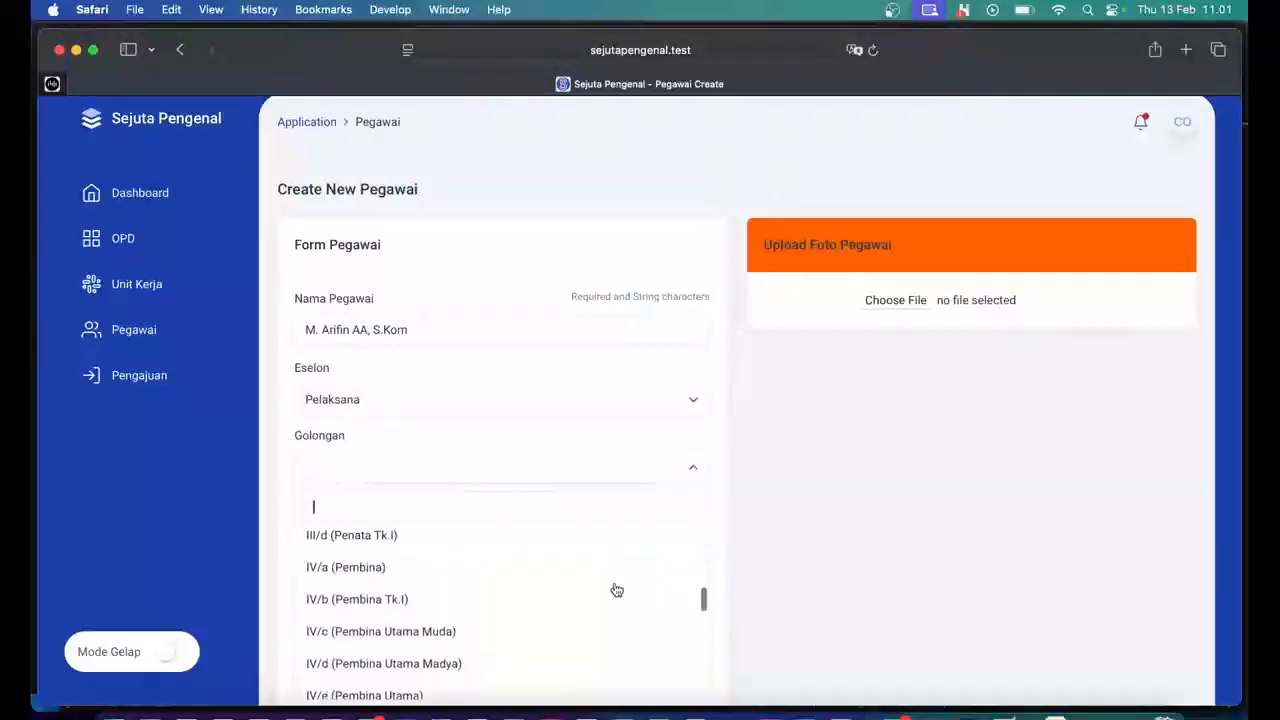
scroll(616, 590, "up", 1)
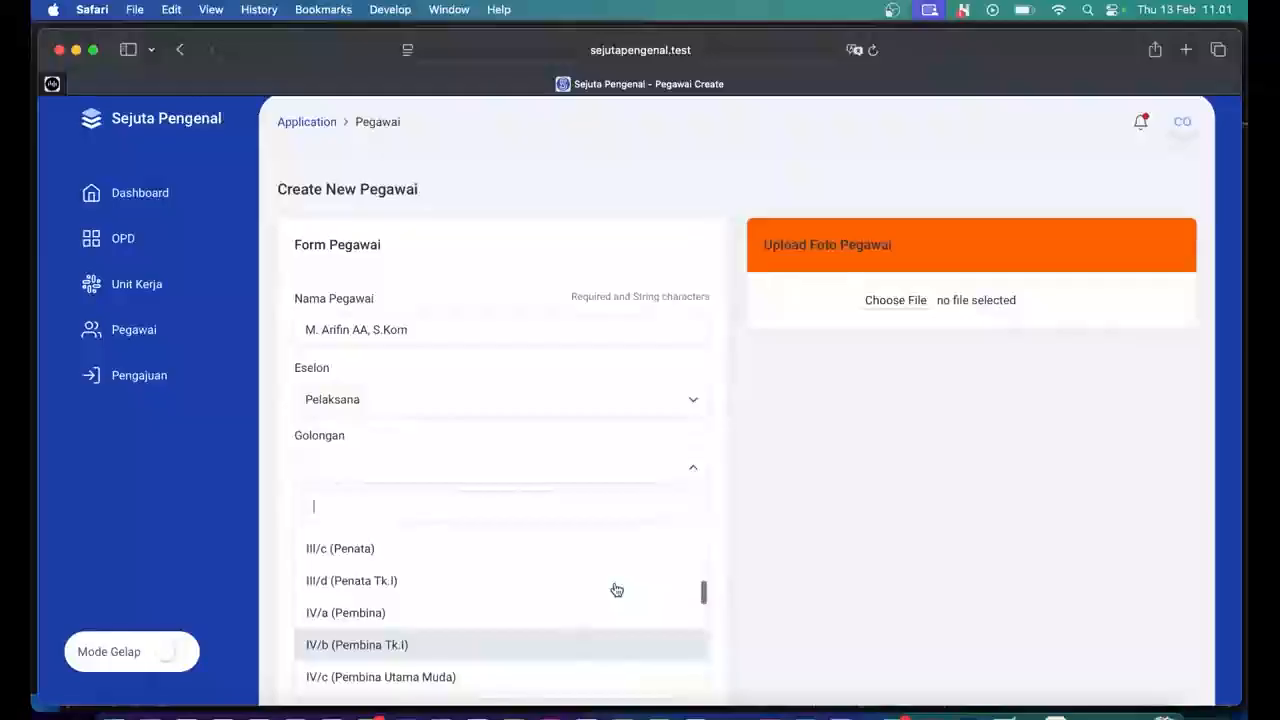
left_click(616, 588)
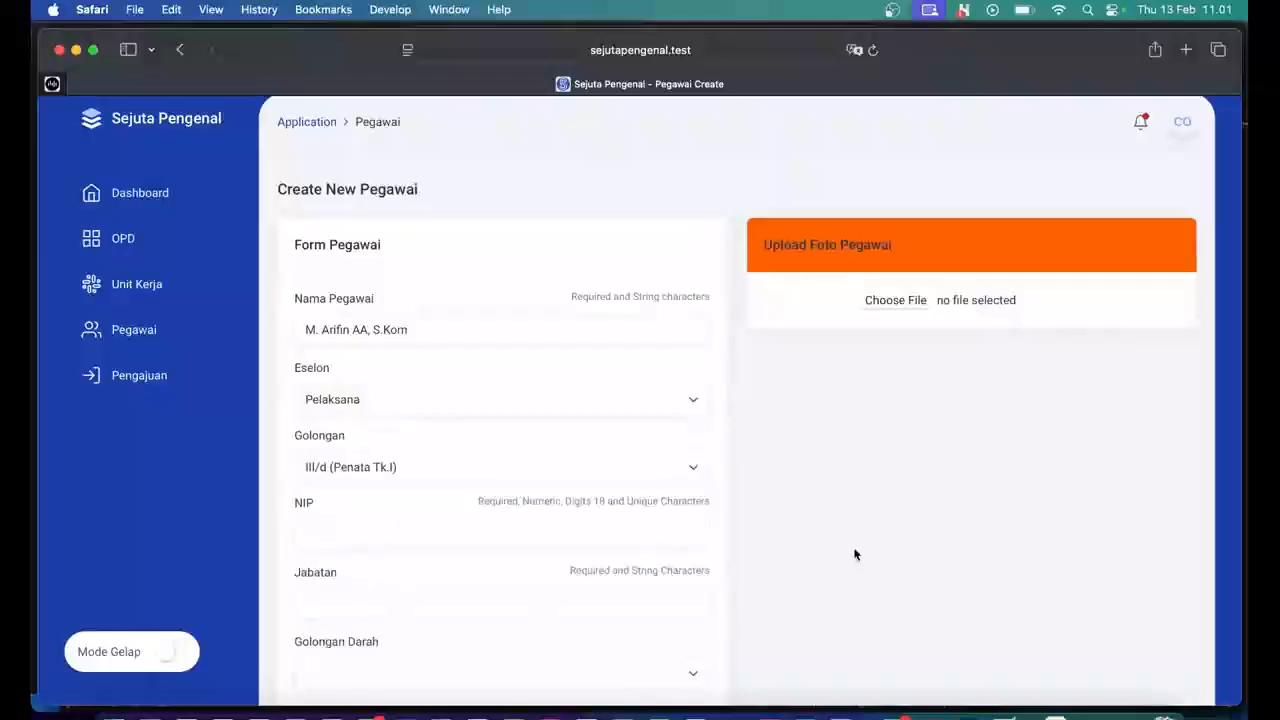
Paste the employee's 18-digit NIP into the NIP field.
scroll(634, 486, "down", 2)
left_click(632, 486)
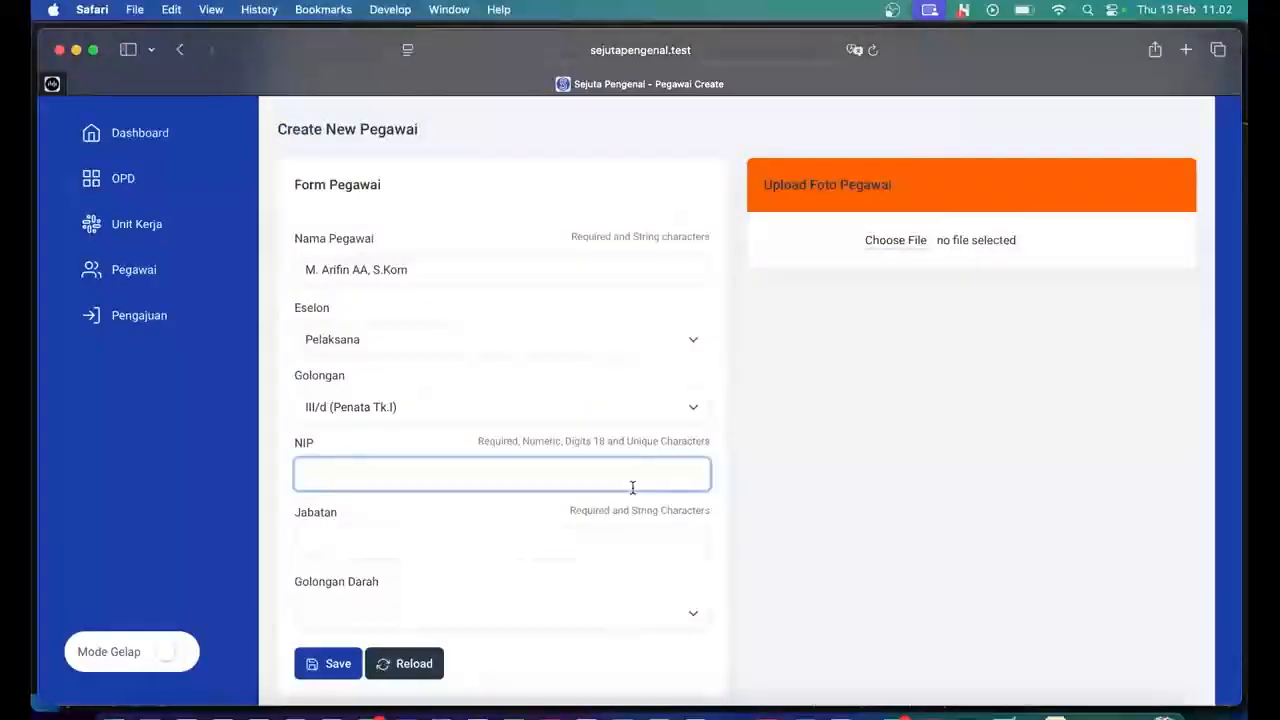
key("super+v")
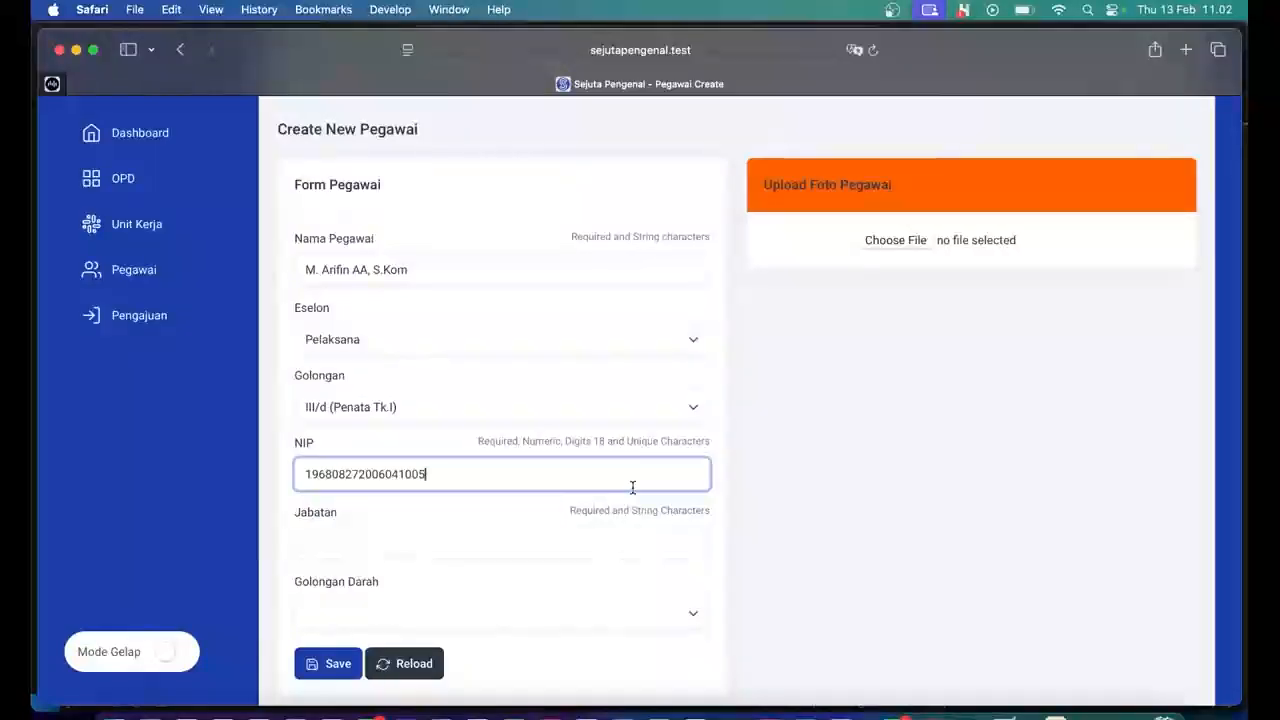
Enter Pranata Komputer as the employee's Jabatan.
scroll(632, 487, "down", 1)
left_click(578, 486)
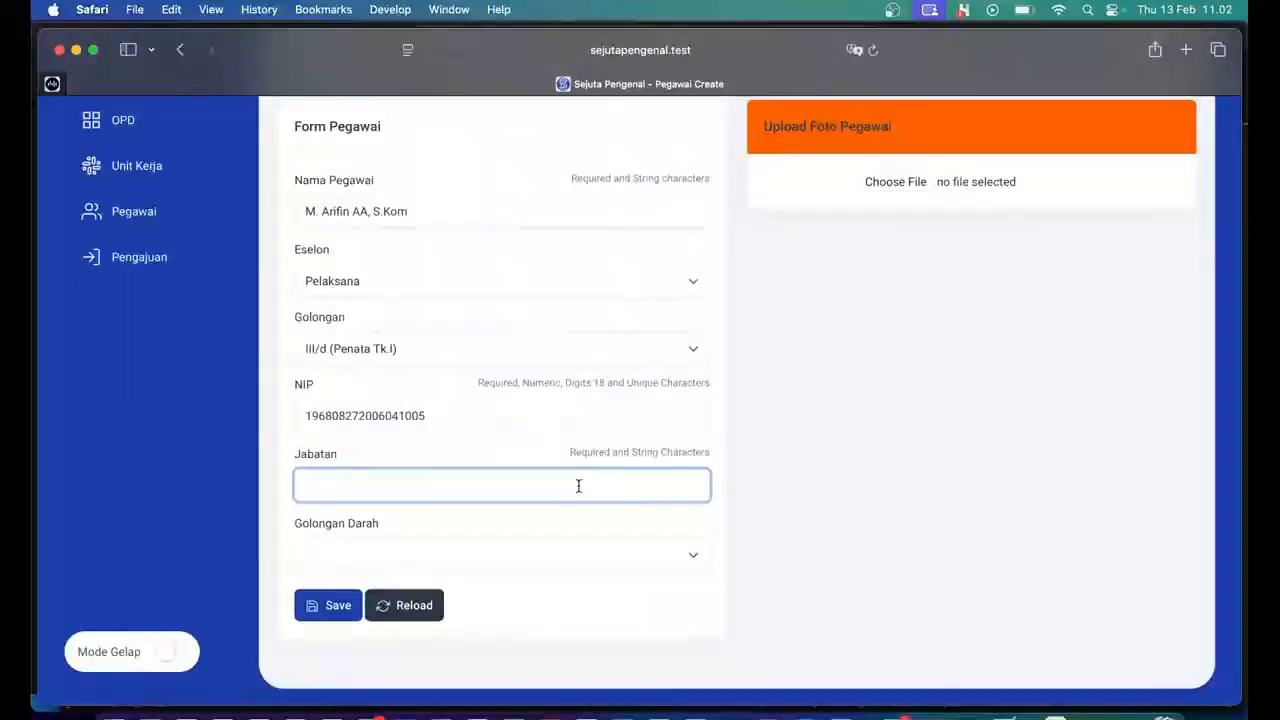
type("Pranata Ko")
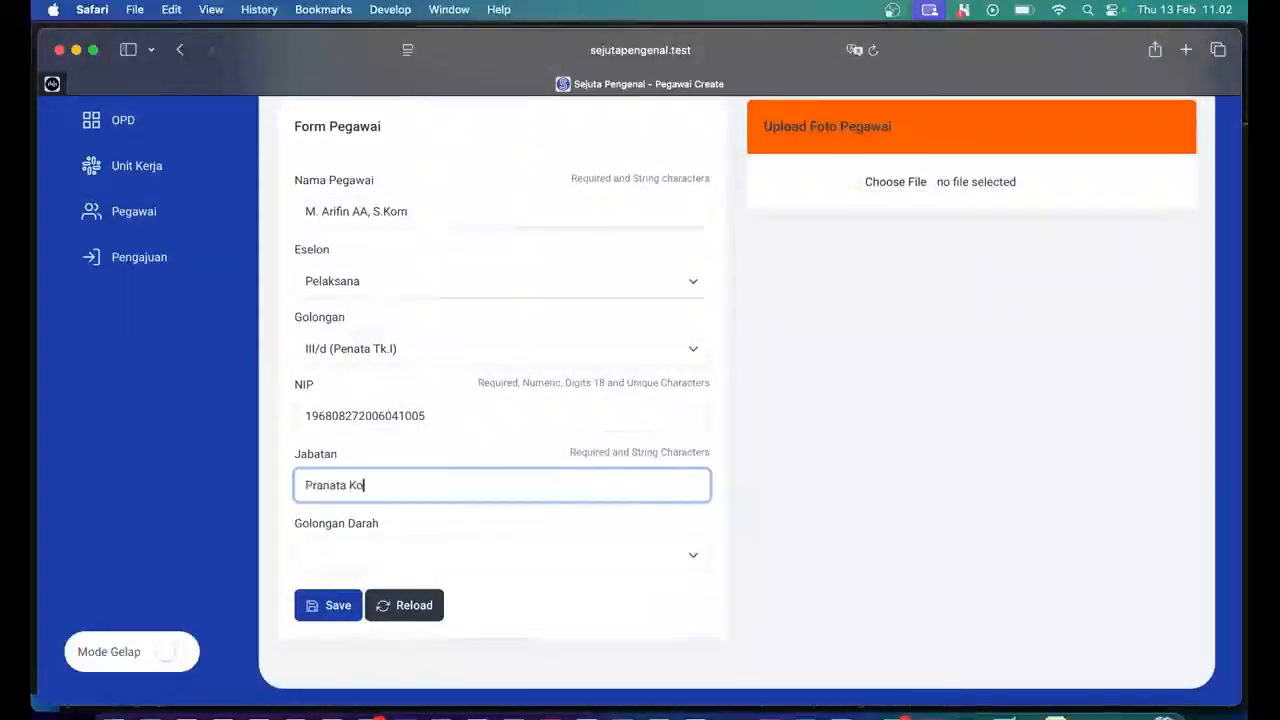
type("mputer")
Set Golongan Darah to O.
left_click(596, 558)
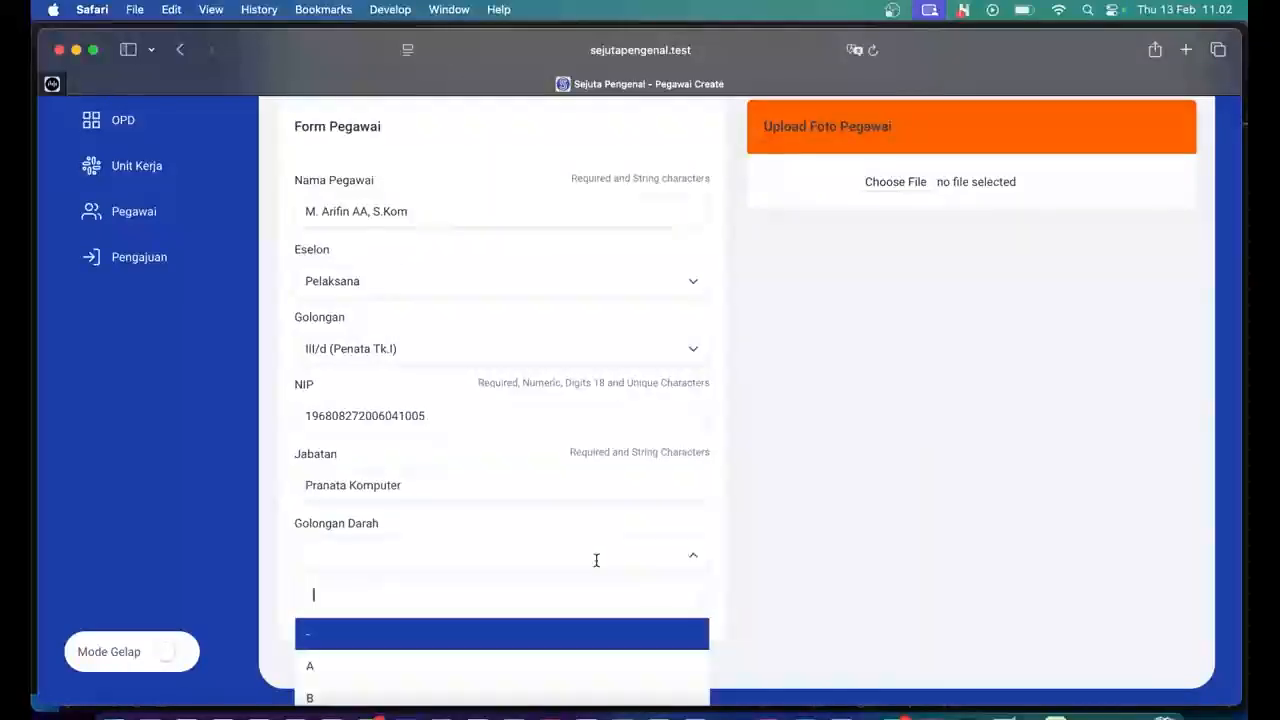
scroll(597, 557, "down", 3)
left_click(457, 689)
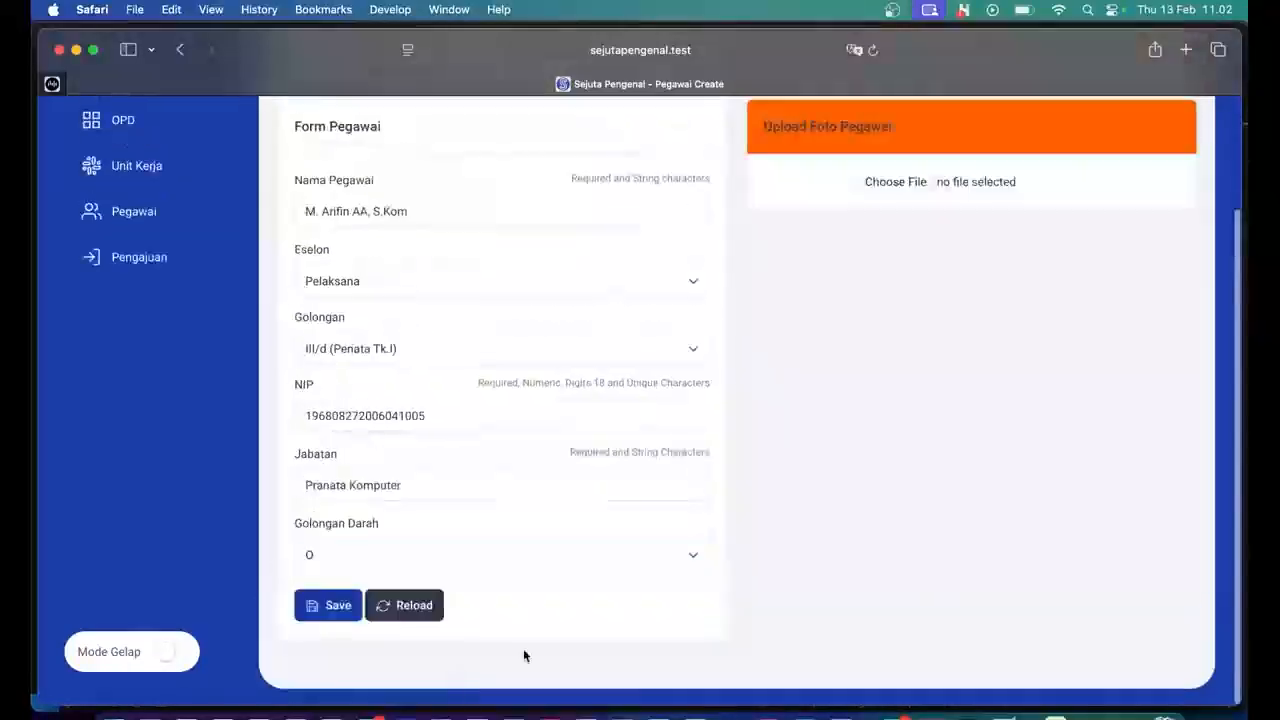
scroll(728, 597, "up", 1)
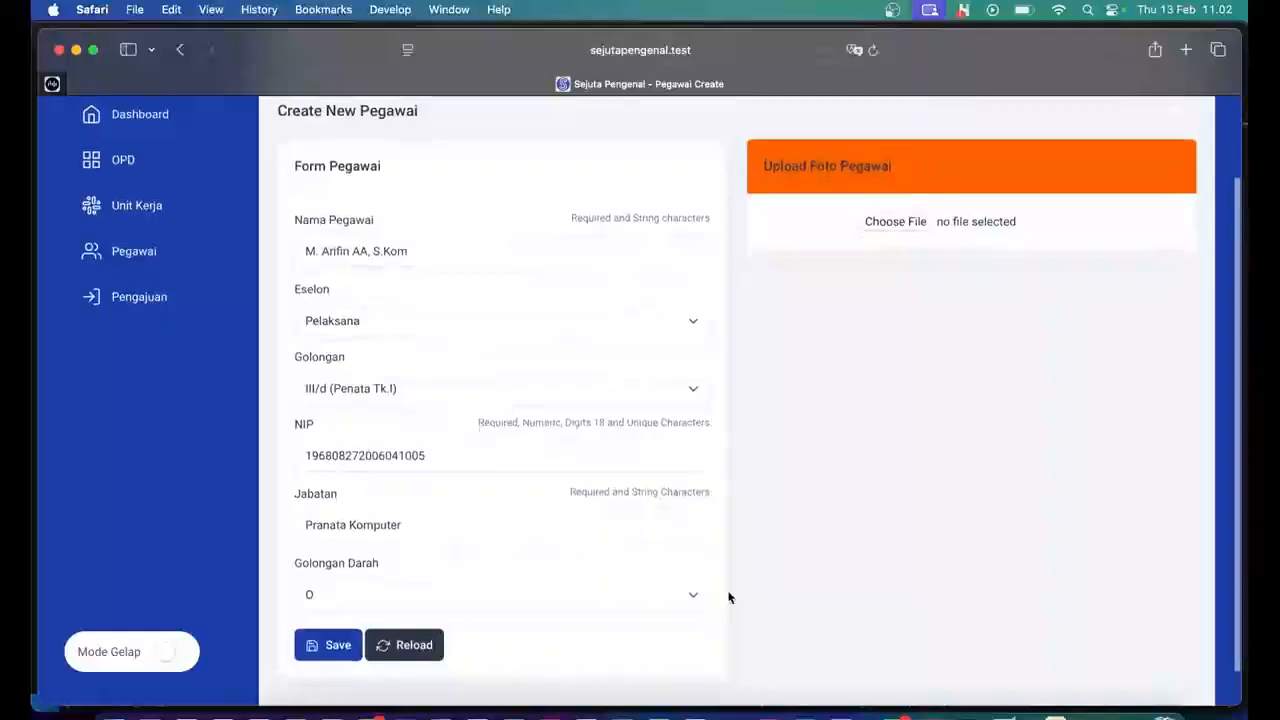
scroll(729, 598, "down", 1)
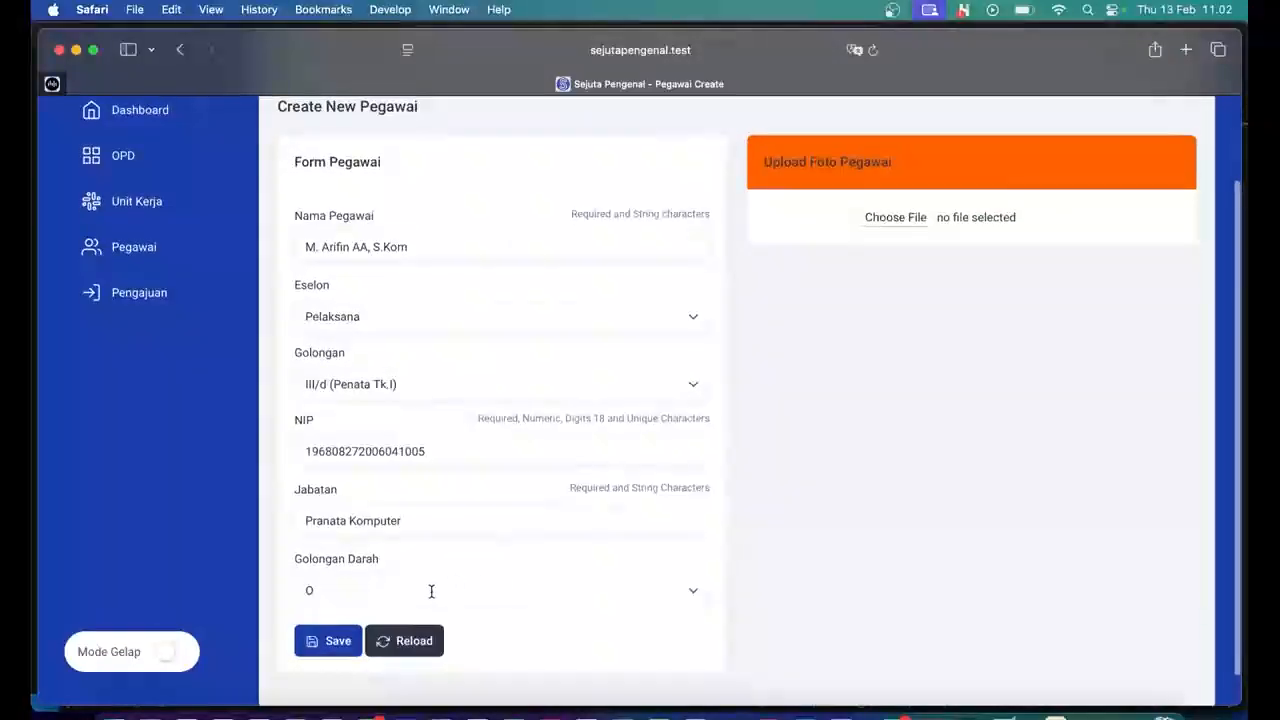
Submit the form and highlight the errors: NIP already taken and photo must be an image.
left_click(338, 645)
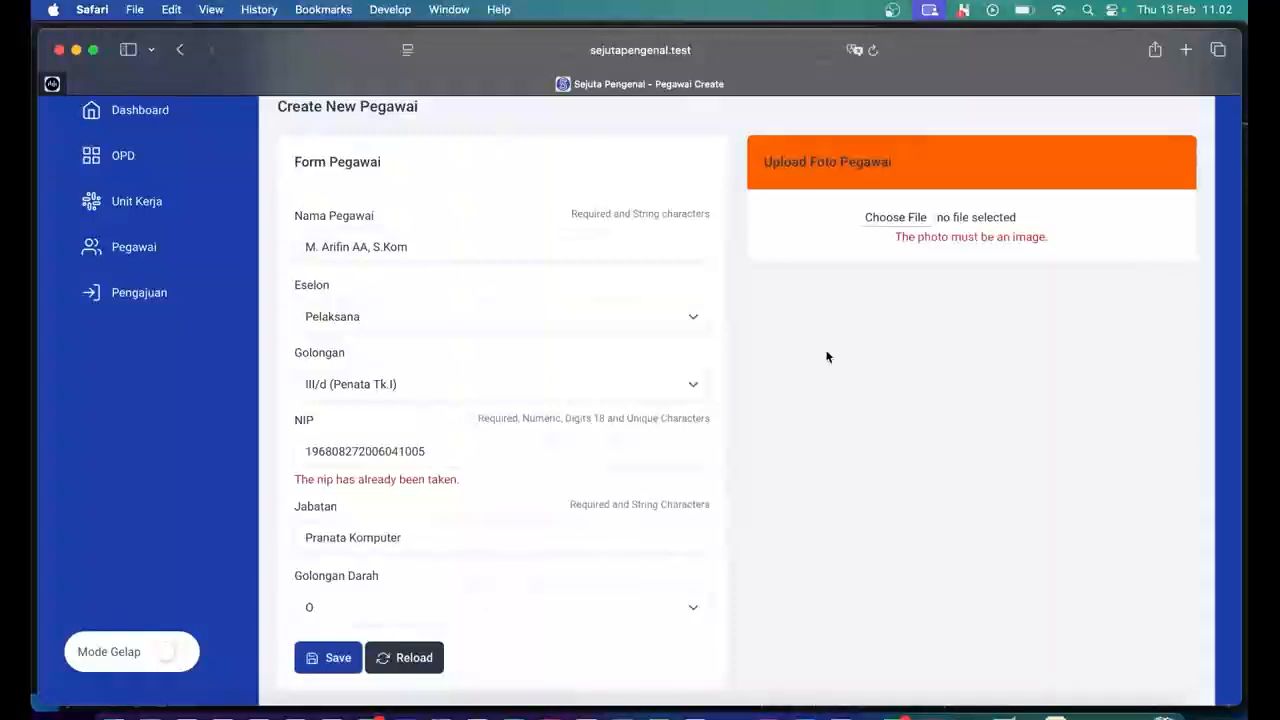
left_click_drag(895, 237, 1048, 237)
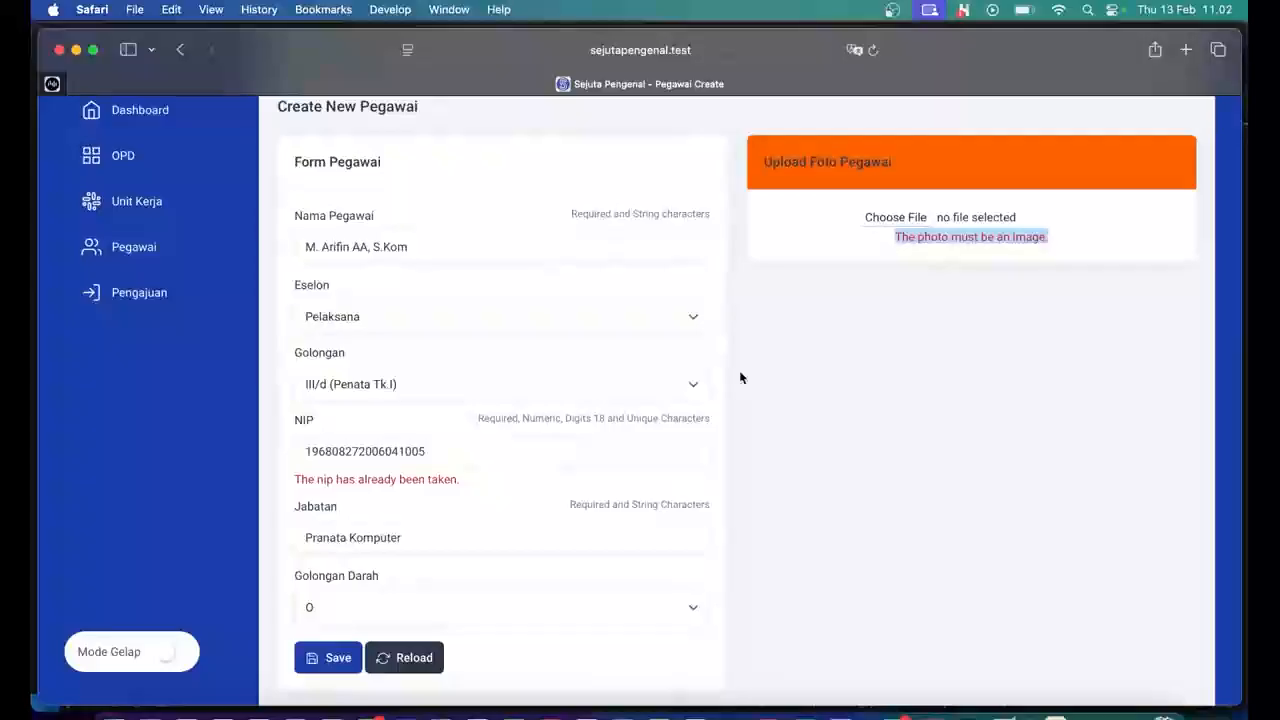
left_click_drag(294, 479, 459, 481)
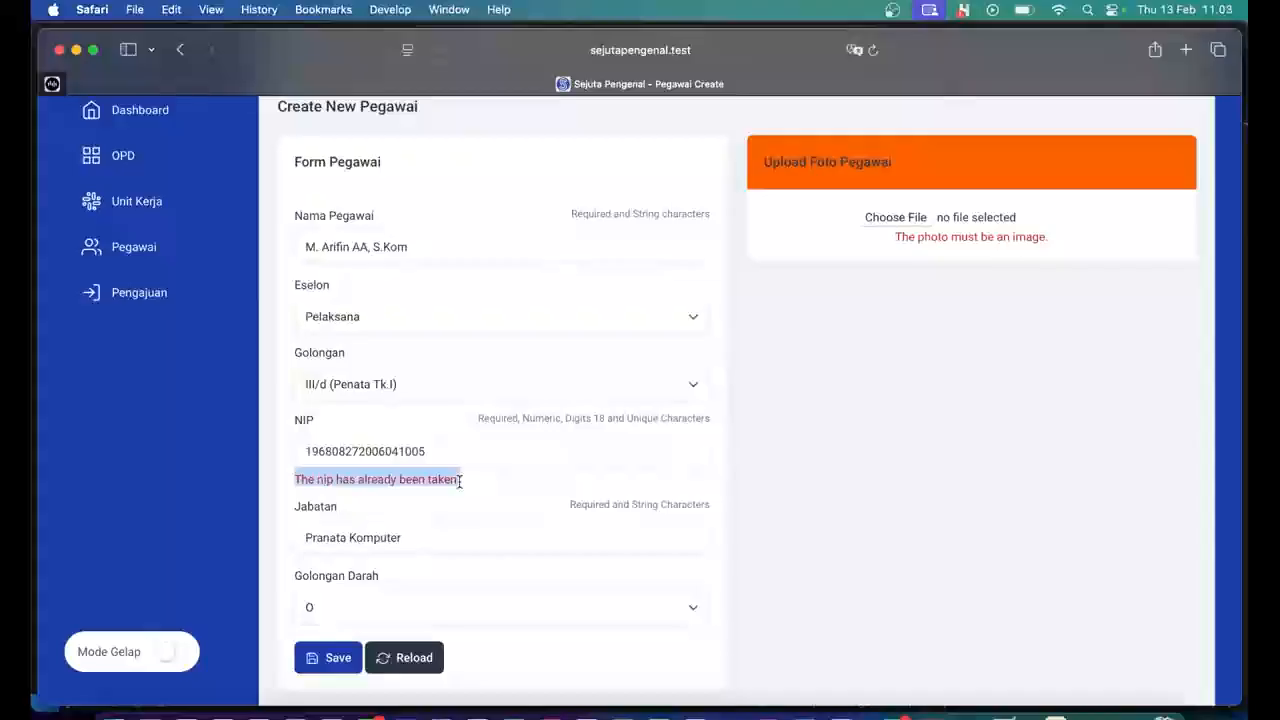
left_click(466, 452)
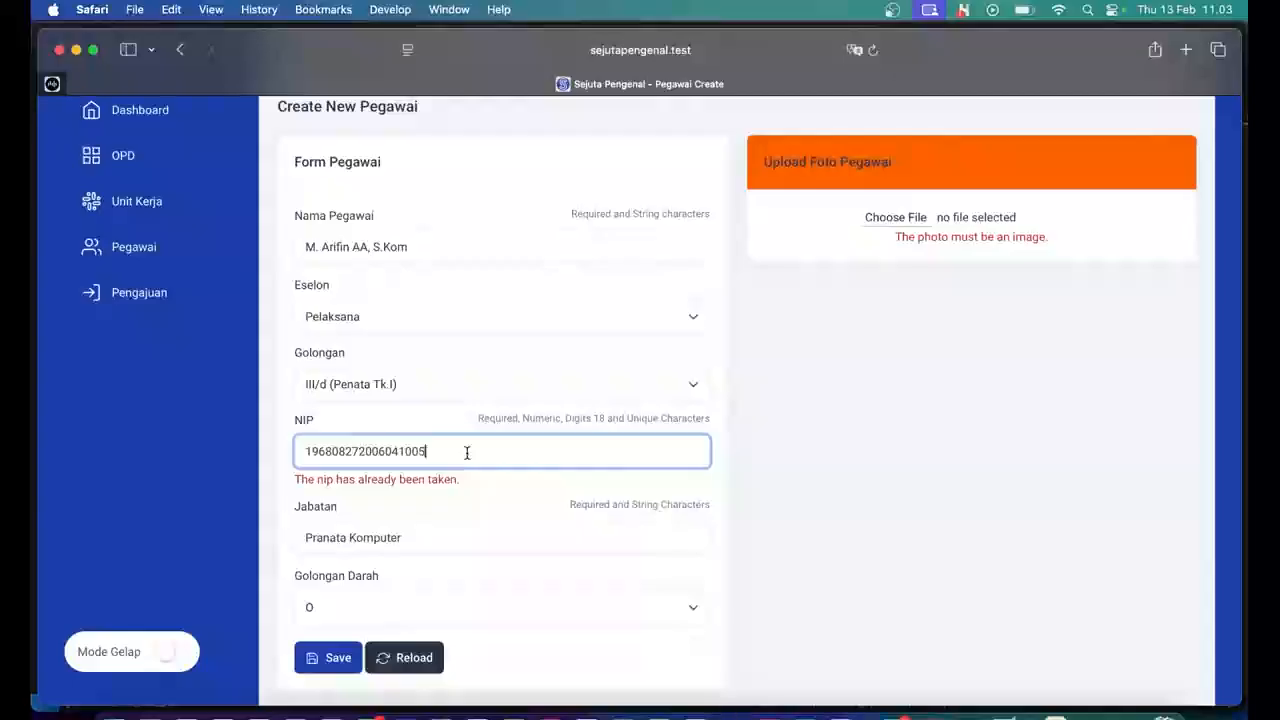
Replace the already-taken NIP with a different 18-digit NIP.
key("BackSpace")
key("BackSpace")
key("BackSpace")
key("BackSpace")
key("BackSpace")
key("BackSpace")
key("BackSpace")
key("BackSpace")
key("BackSpace")
key("BackSpace")
key("BackSpace")
key("BackSpace")
key("BackSpace")
key("BackSpace")
key("BackSpace")
key("BackSpace")
key("BackSpace")
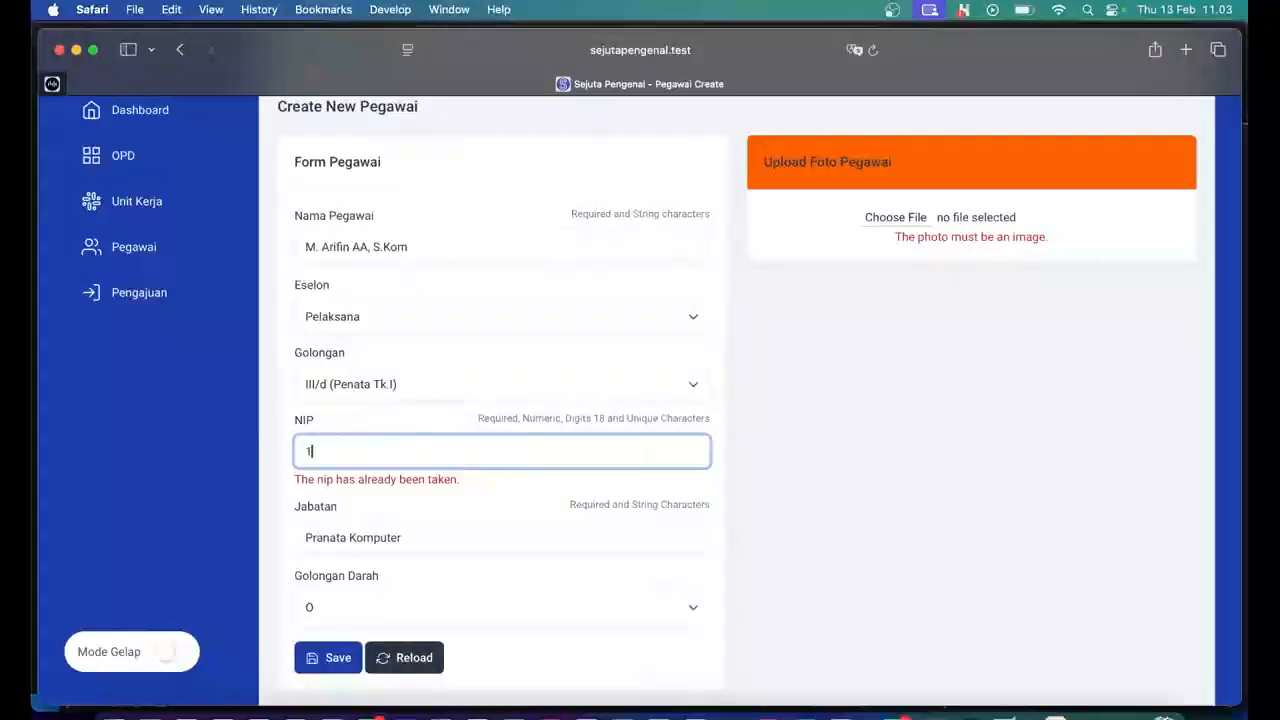
key("BackSpace")
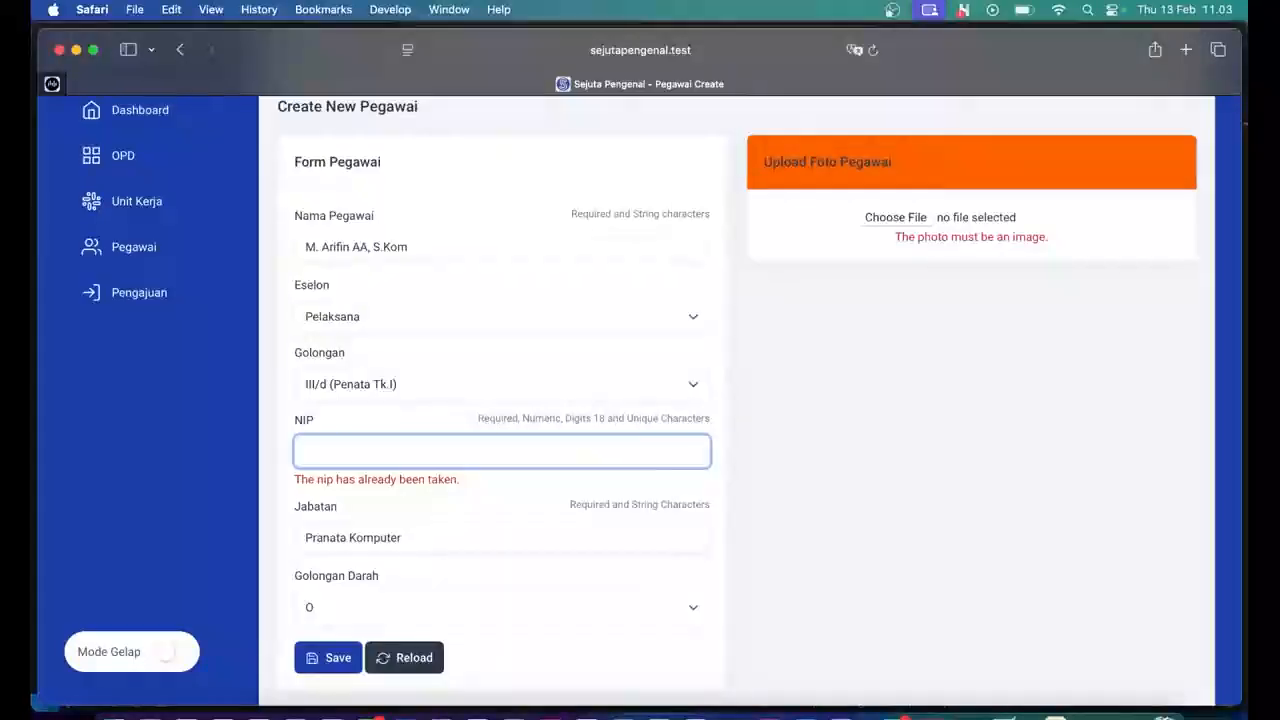
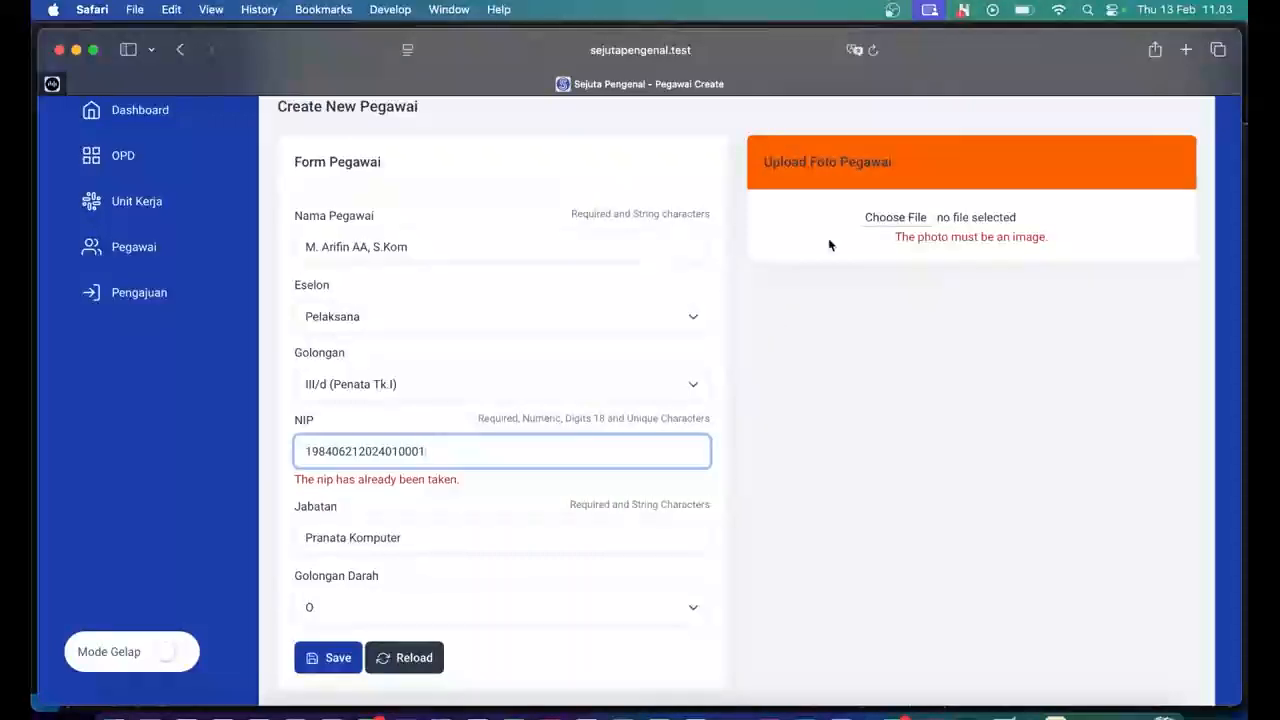
left_click(893, 220)
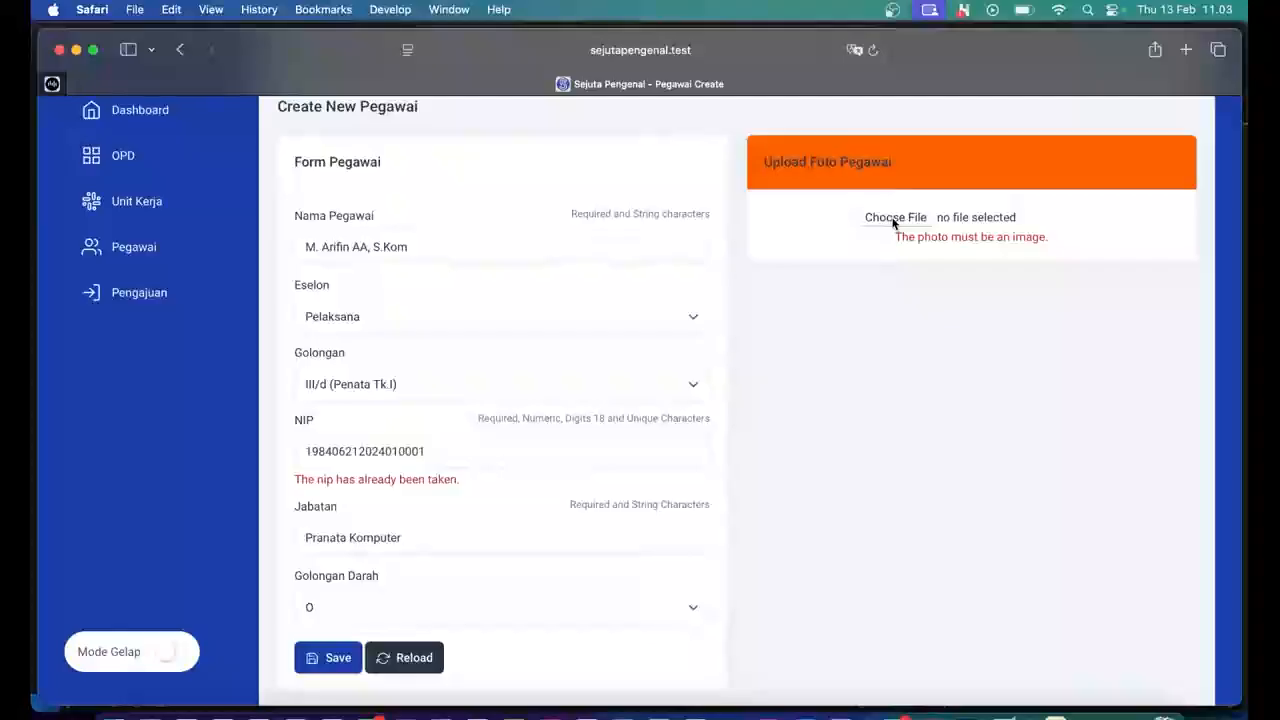
Upload contoh-image-1.jpg from Downloads as the employee's photo.
left_click(893, 220)
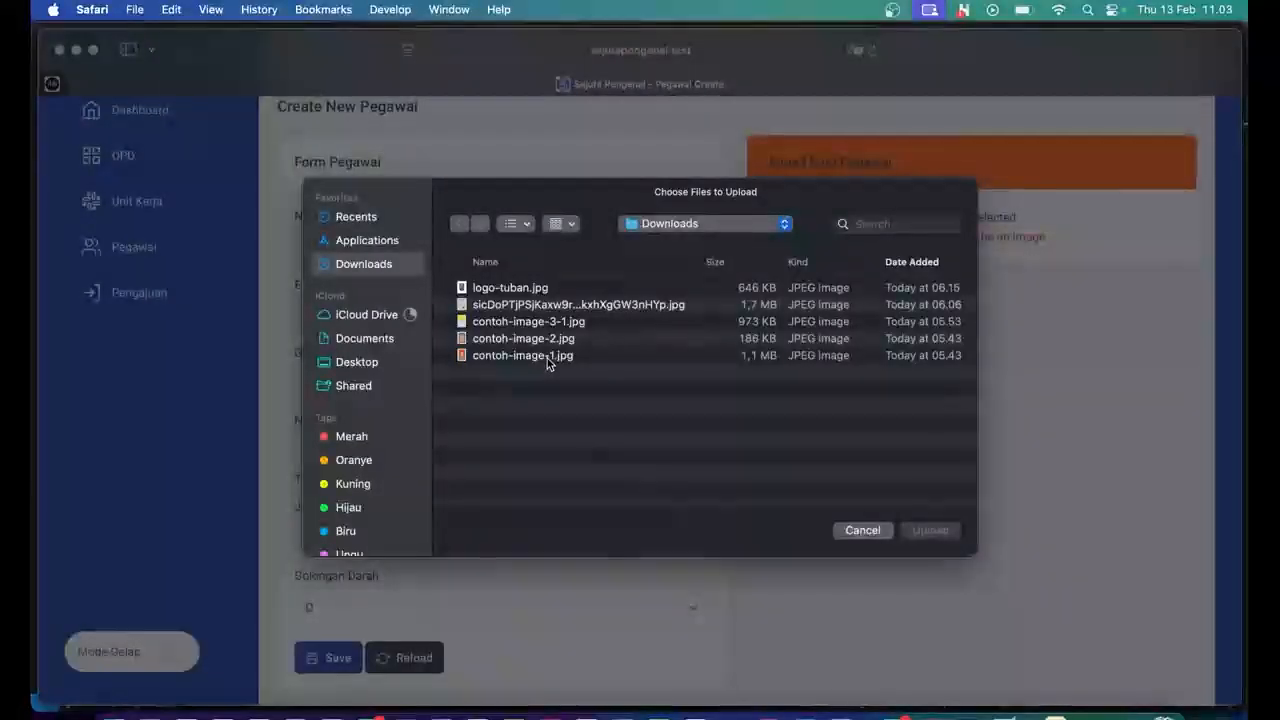
left_click(547, 358)
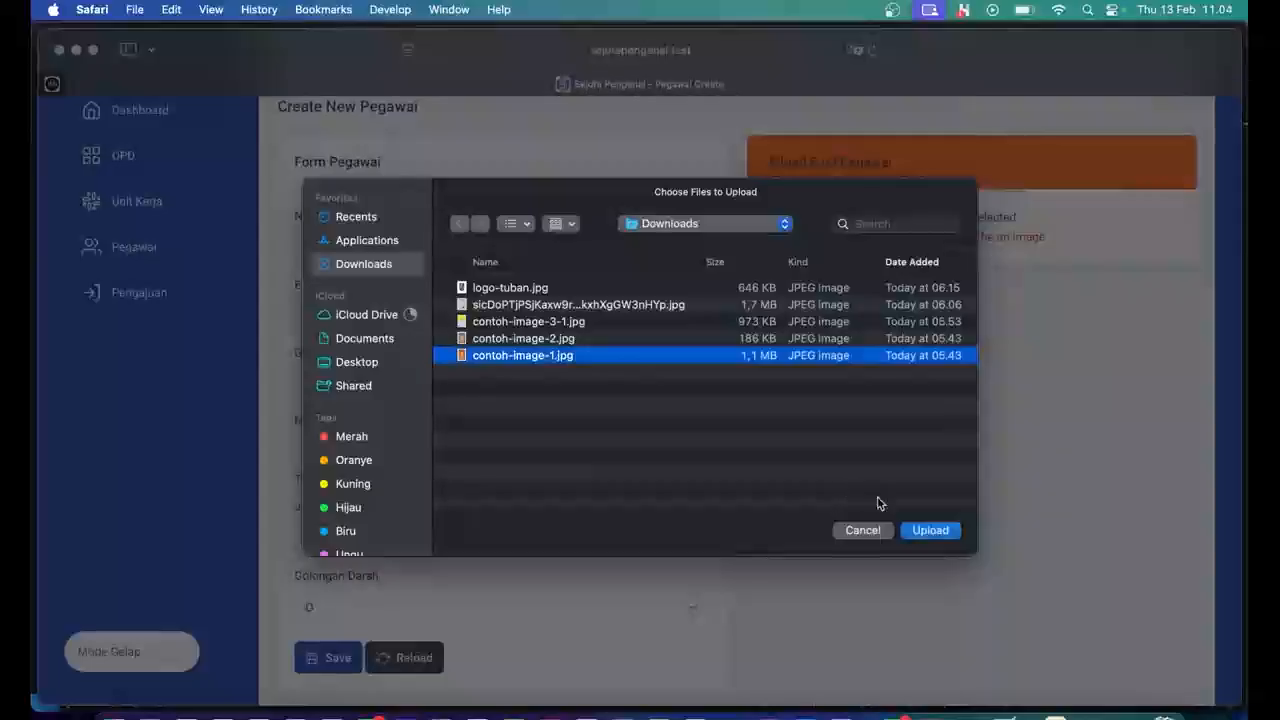
left_click(923, 530)
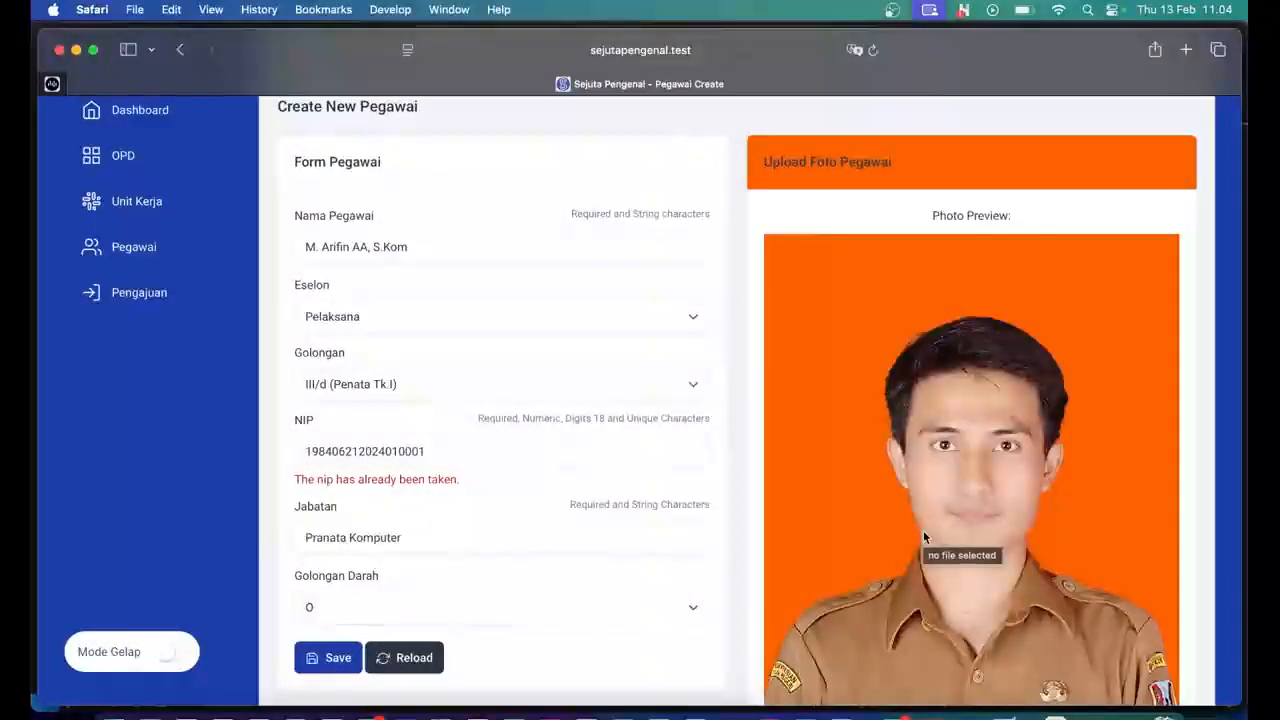
Save the new employee record until Save Success appears.
scroll(923, 537, "down", 5)
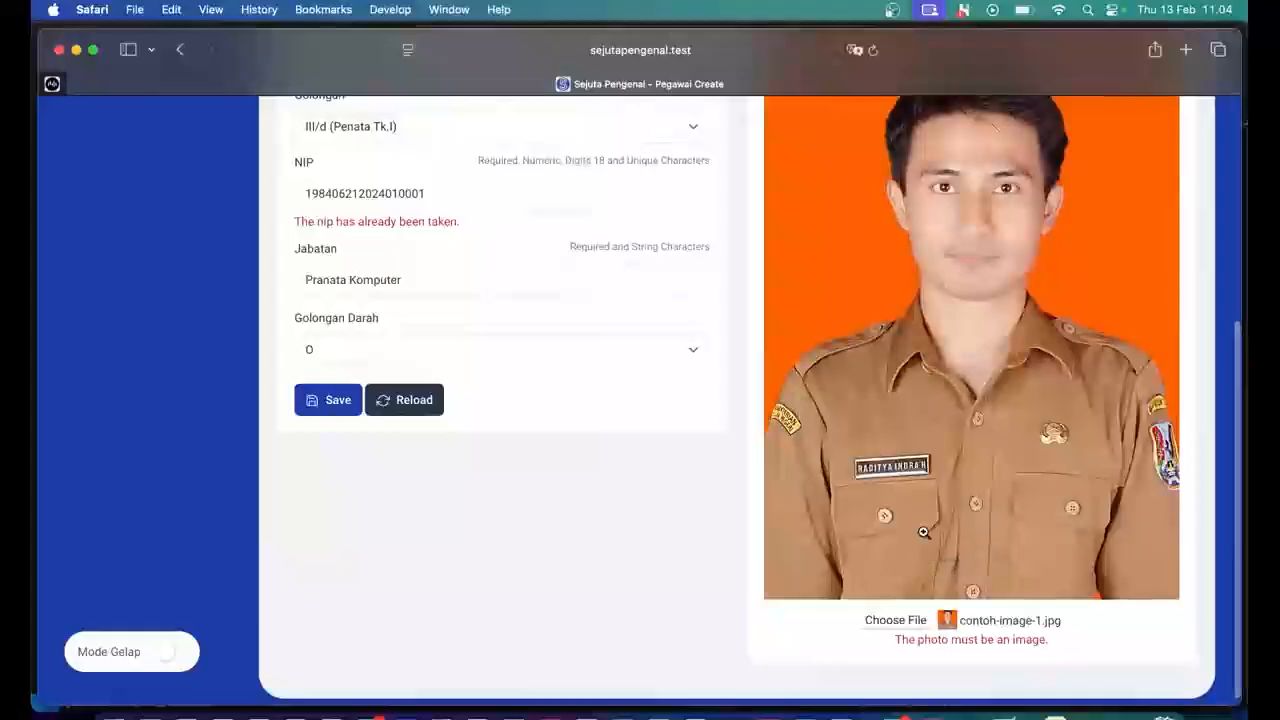
left_click(329, 404)
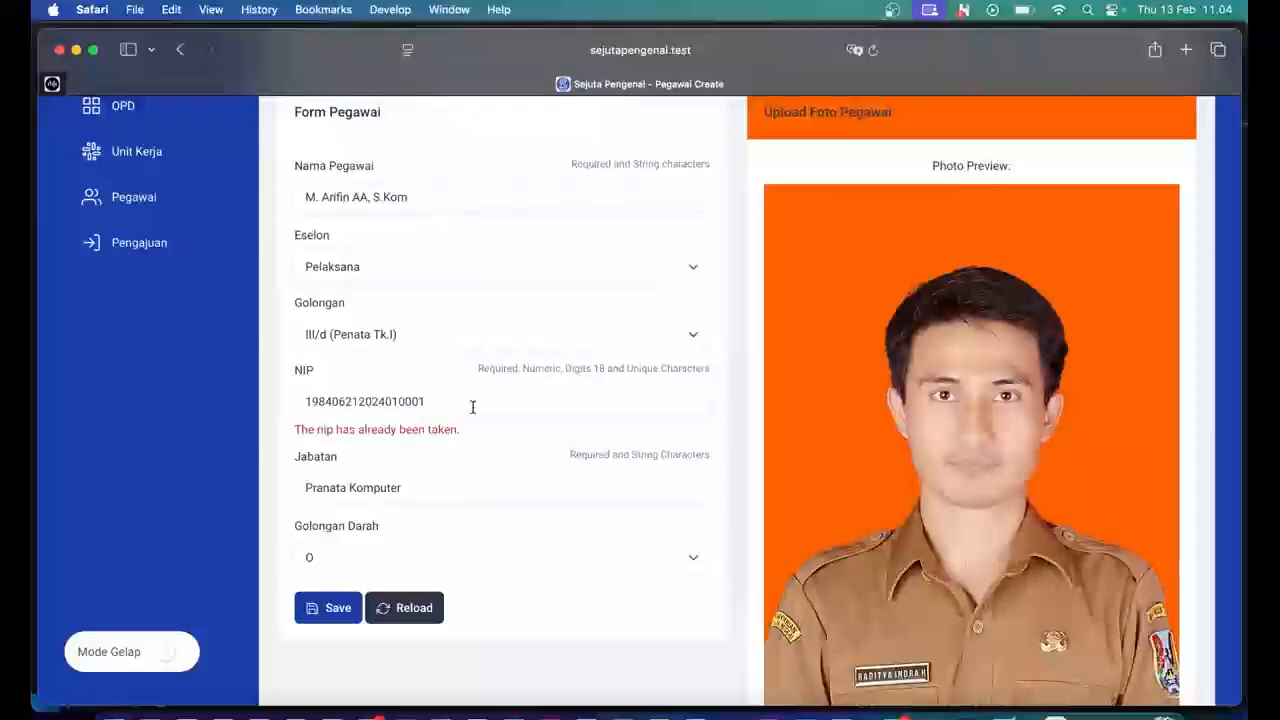
left_click(338, 610)
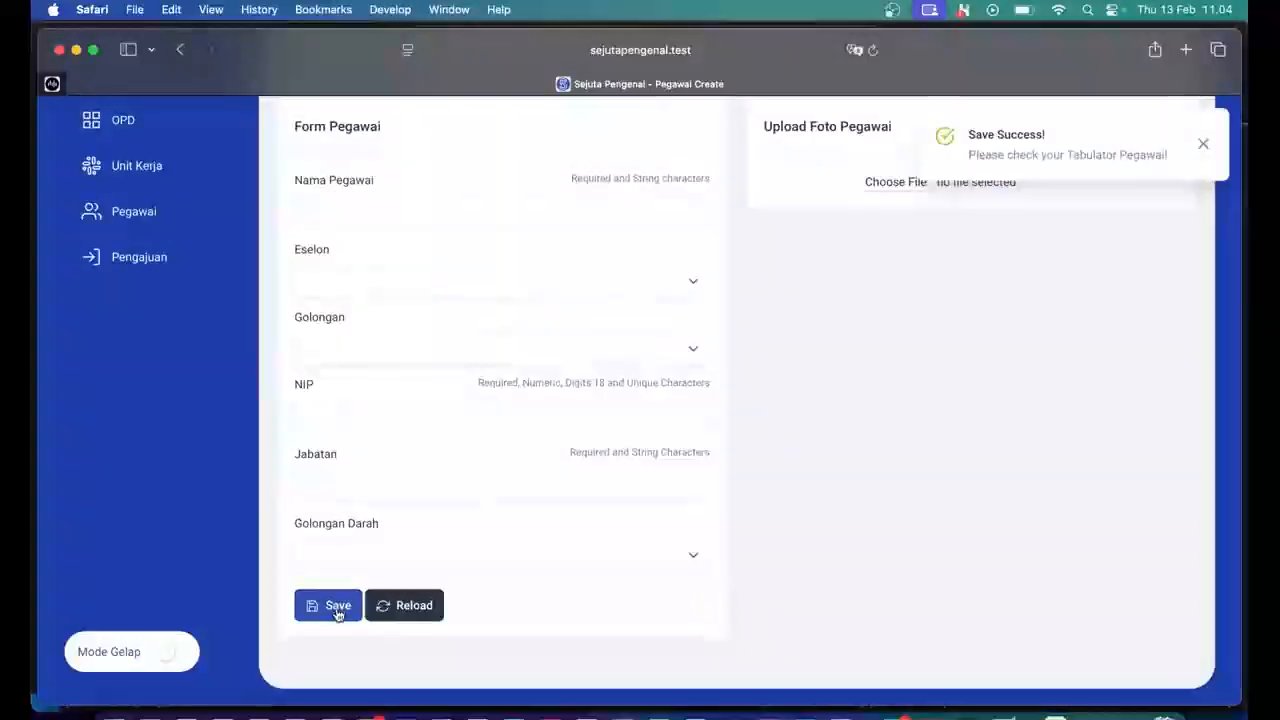
scroll(877, 388, "up", 2)
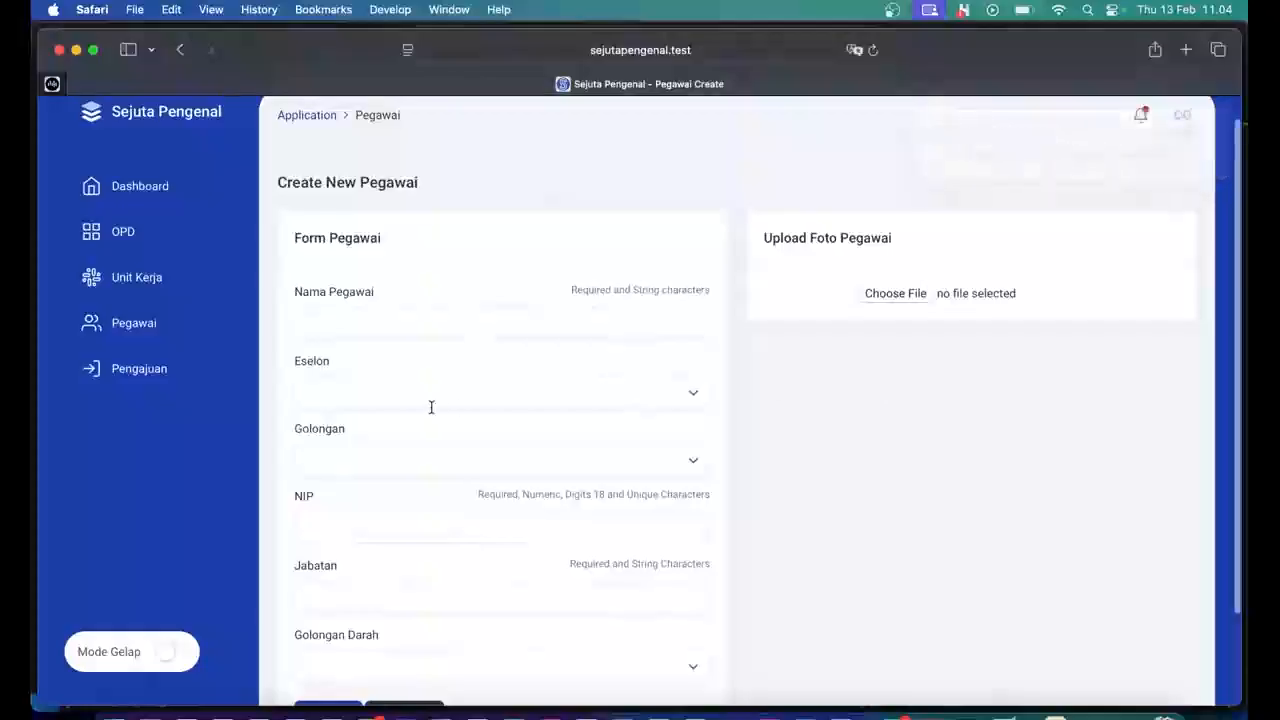
left_click(133, 325)
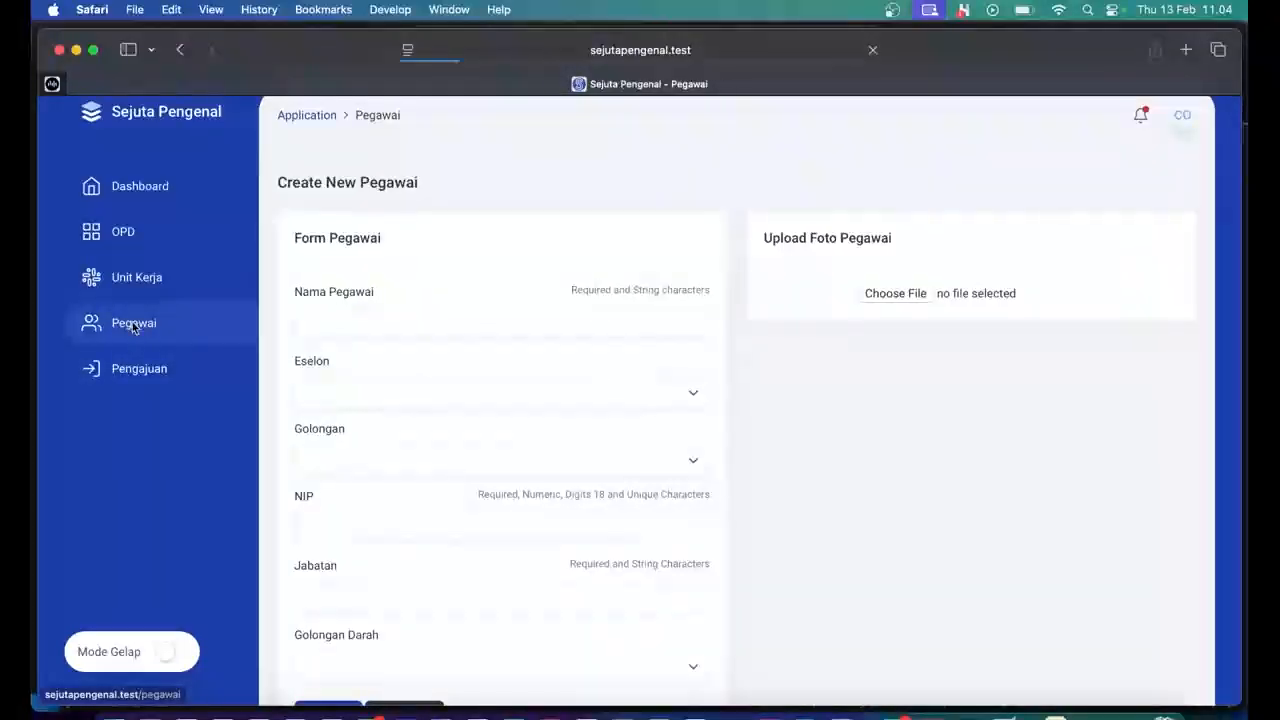
scroll(478, 455, "down", 3)
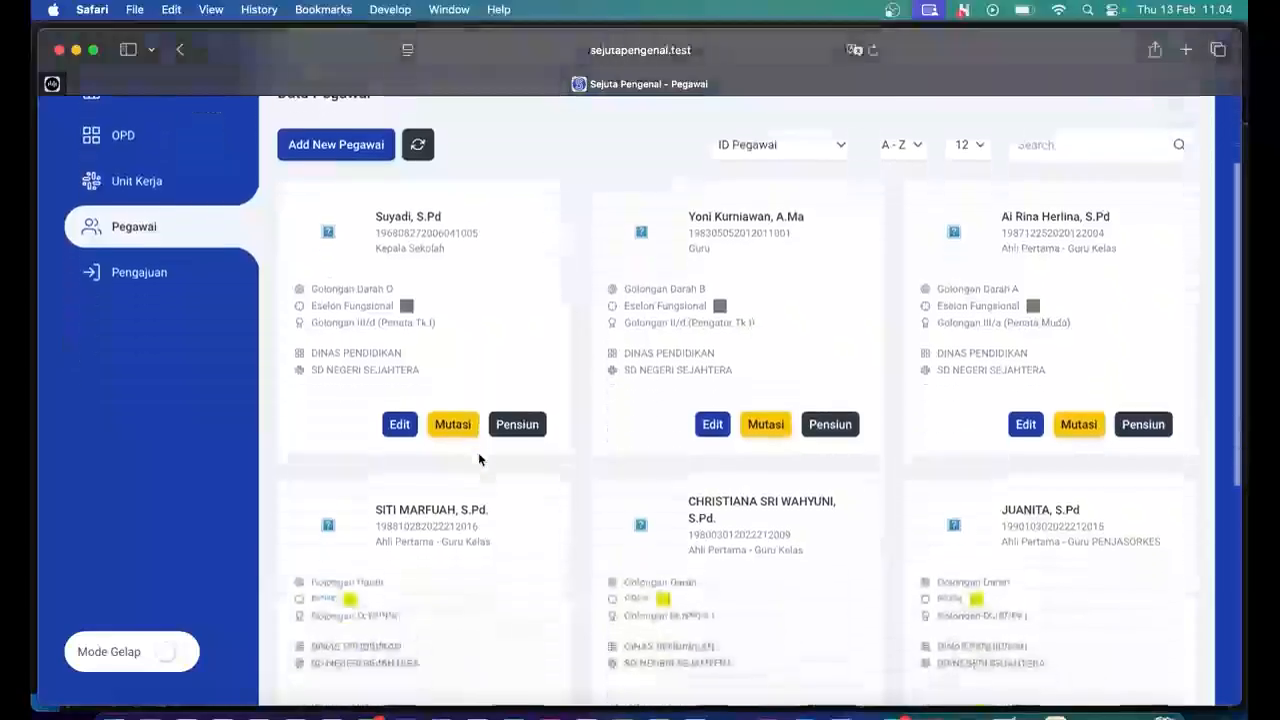
scroll(478, 459, "down", 6)
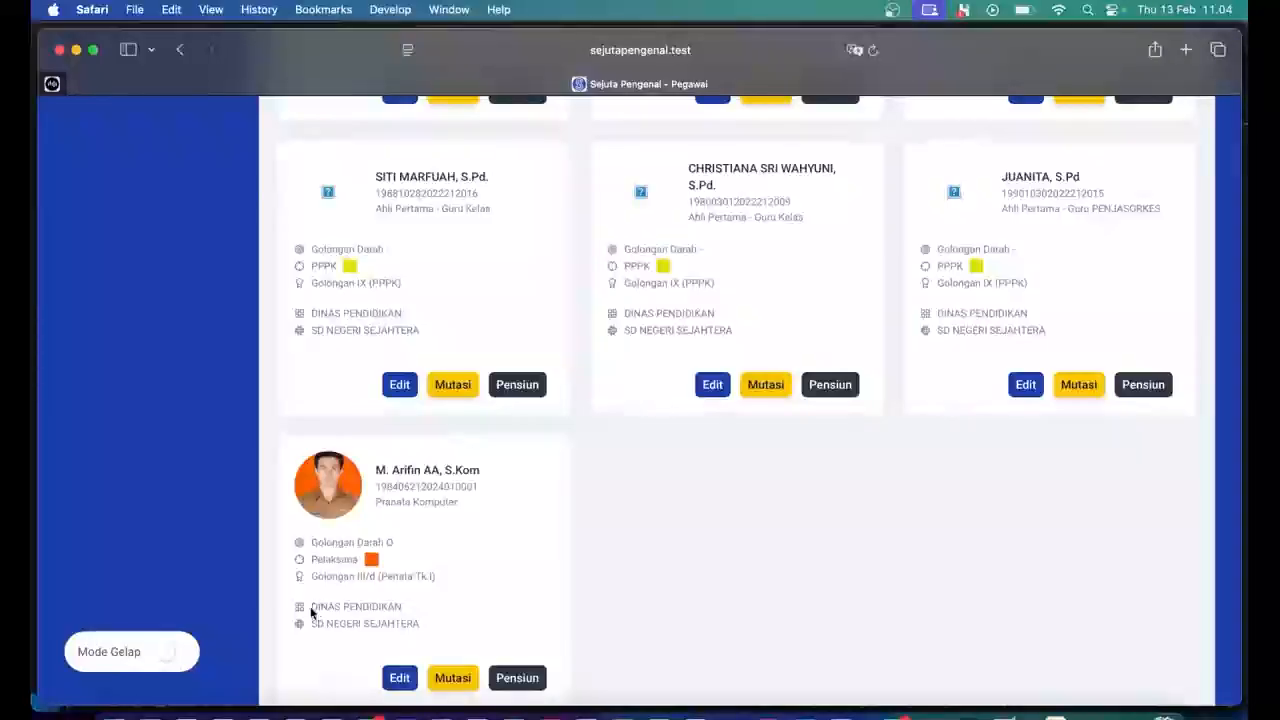
left_click_drag(310, 606, 407, 604)
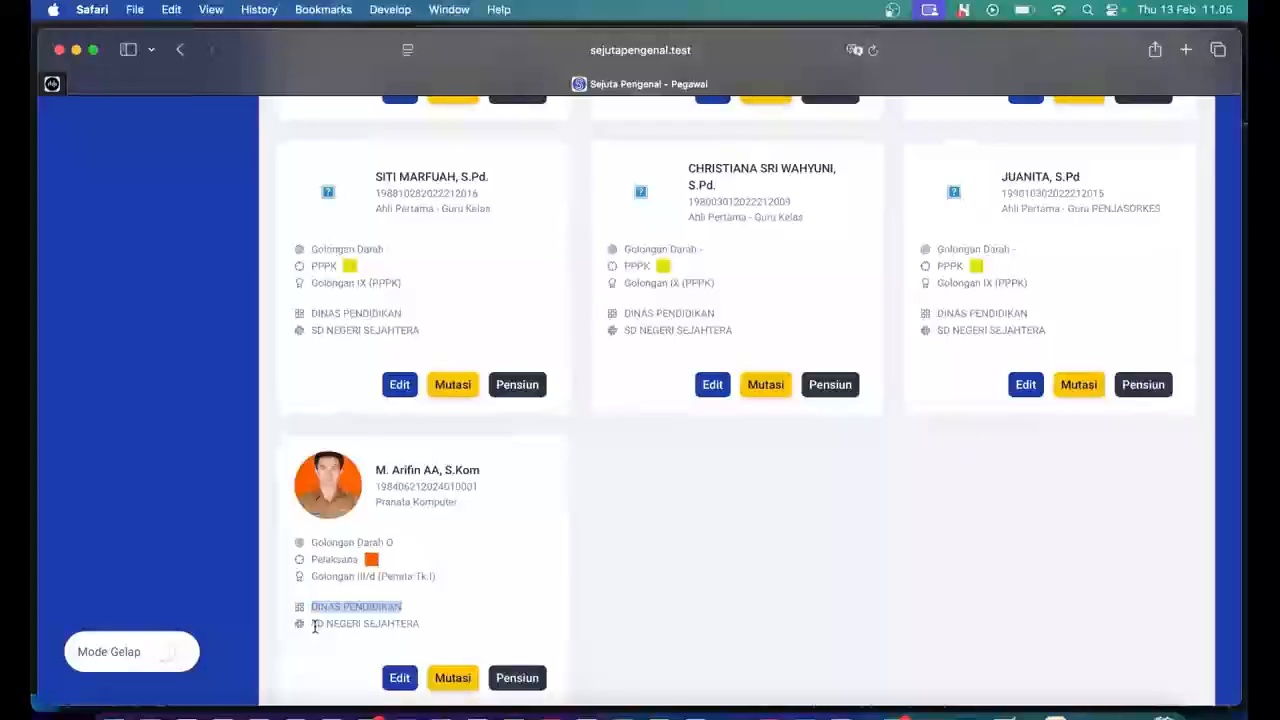
left_click_drag(314, 625, 491, 617)
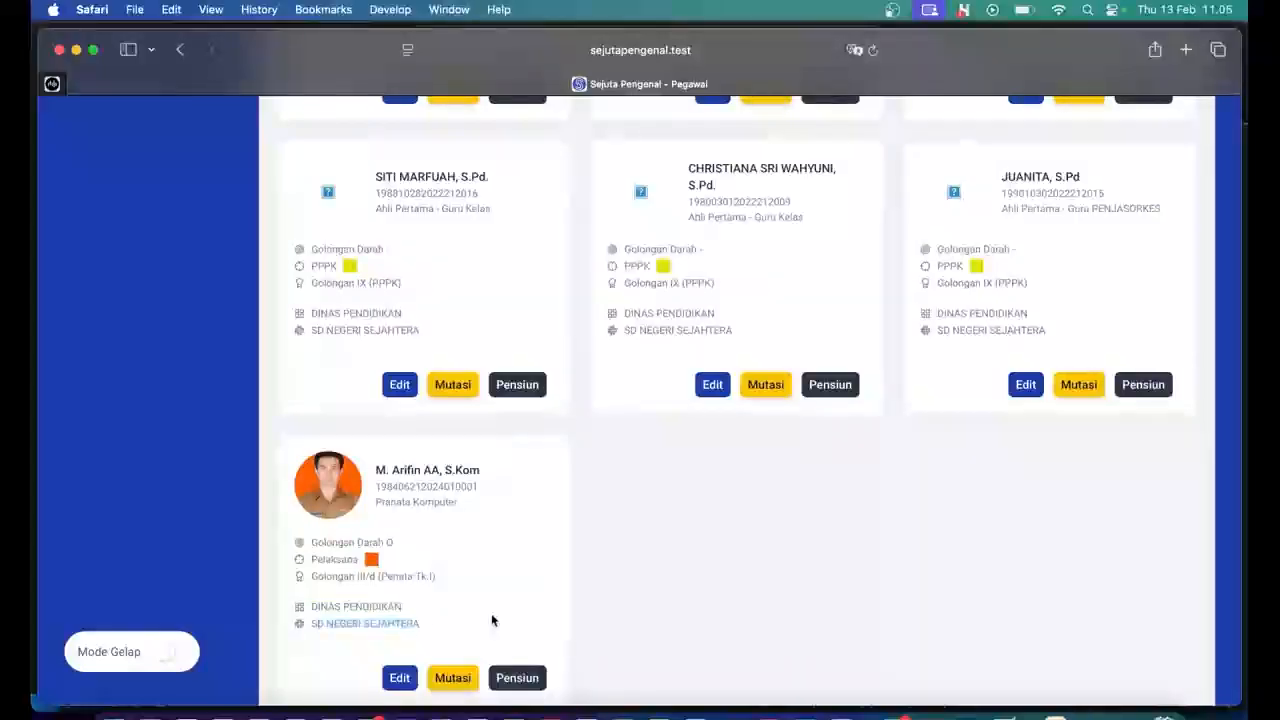
left_click(491, 617)
scroll(491, 620, "down", 2)
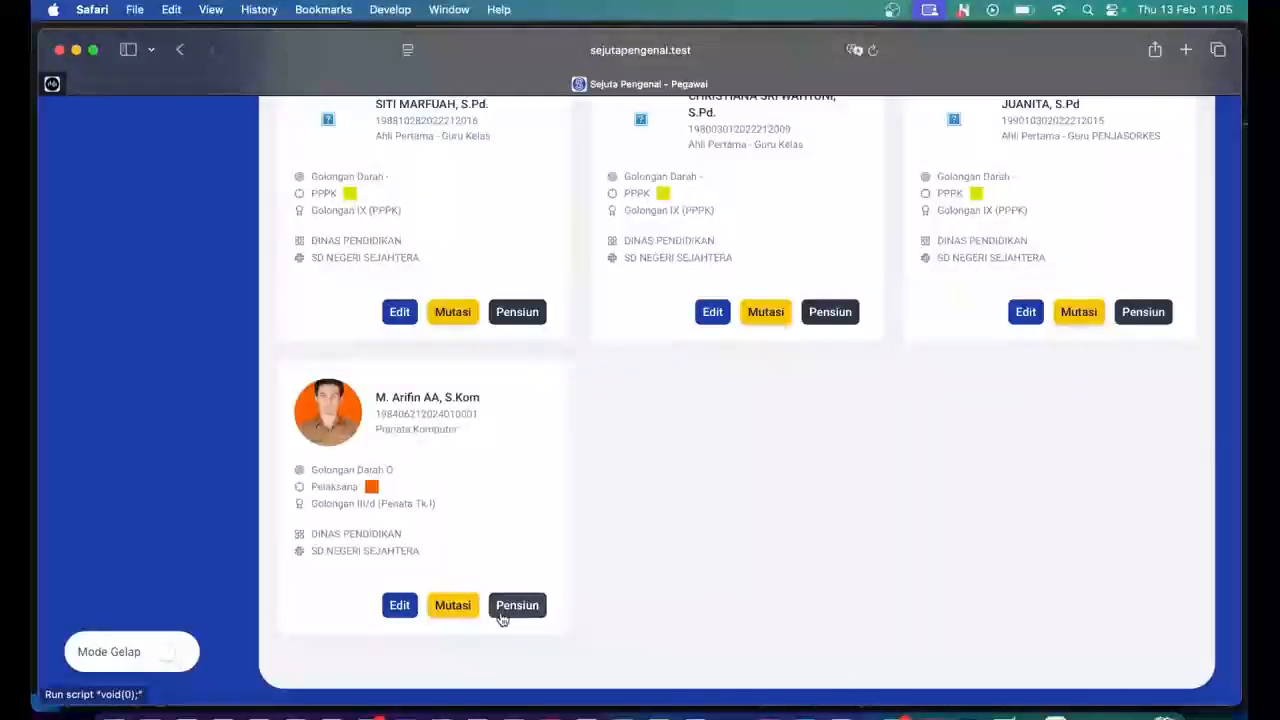
scroll(567, 522, "up", 4)
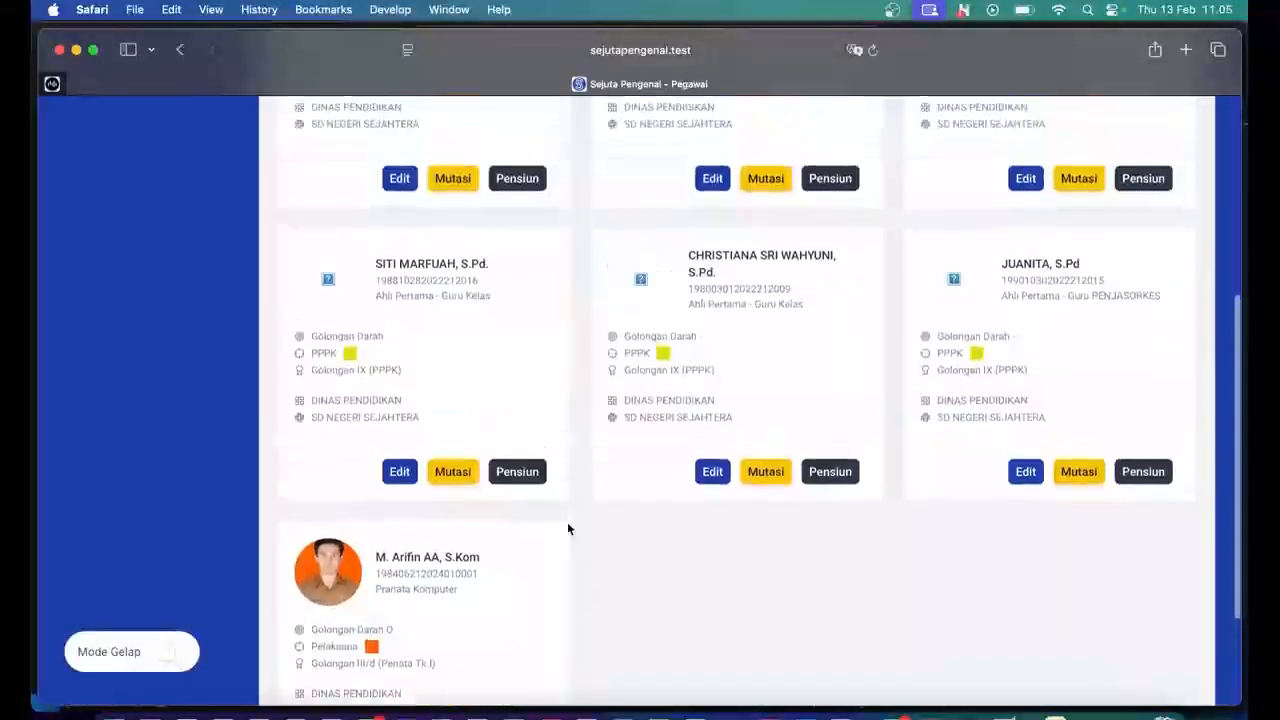
scroll(567, 522, "up", 5)
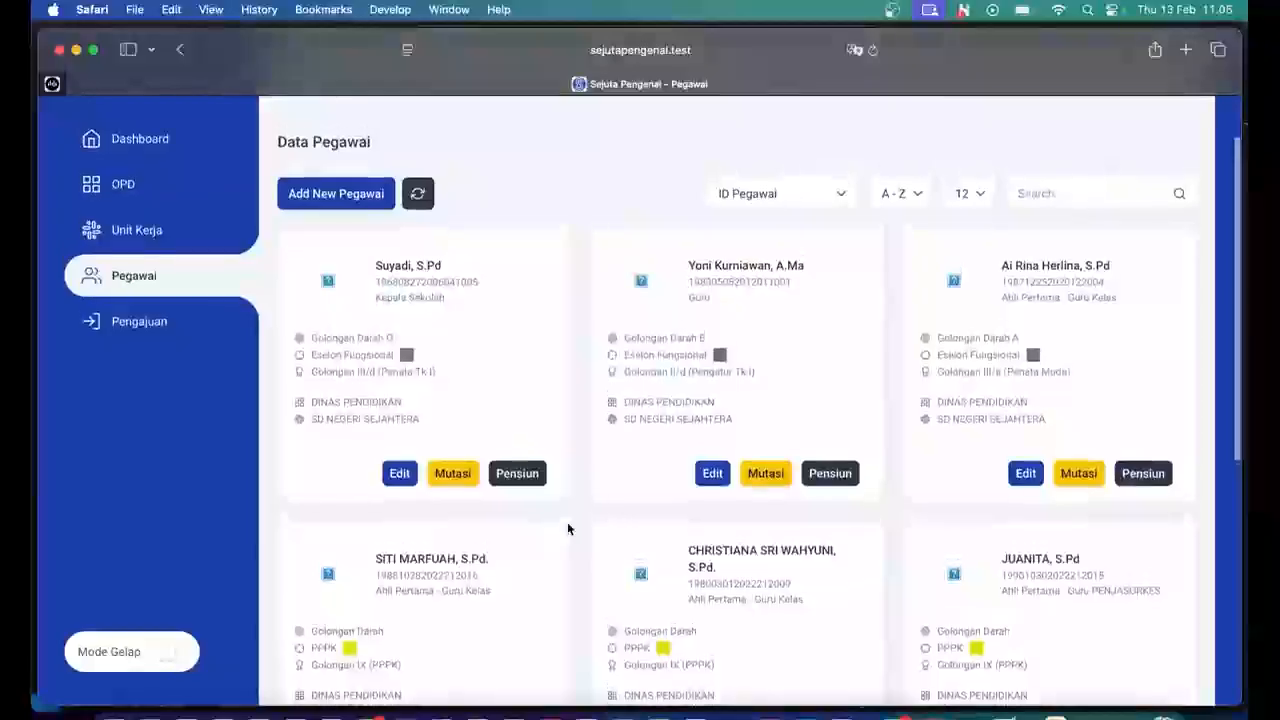
scroll(567, 522, "down", 2)
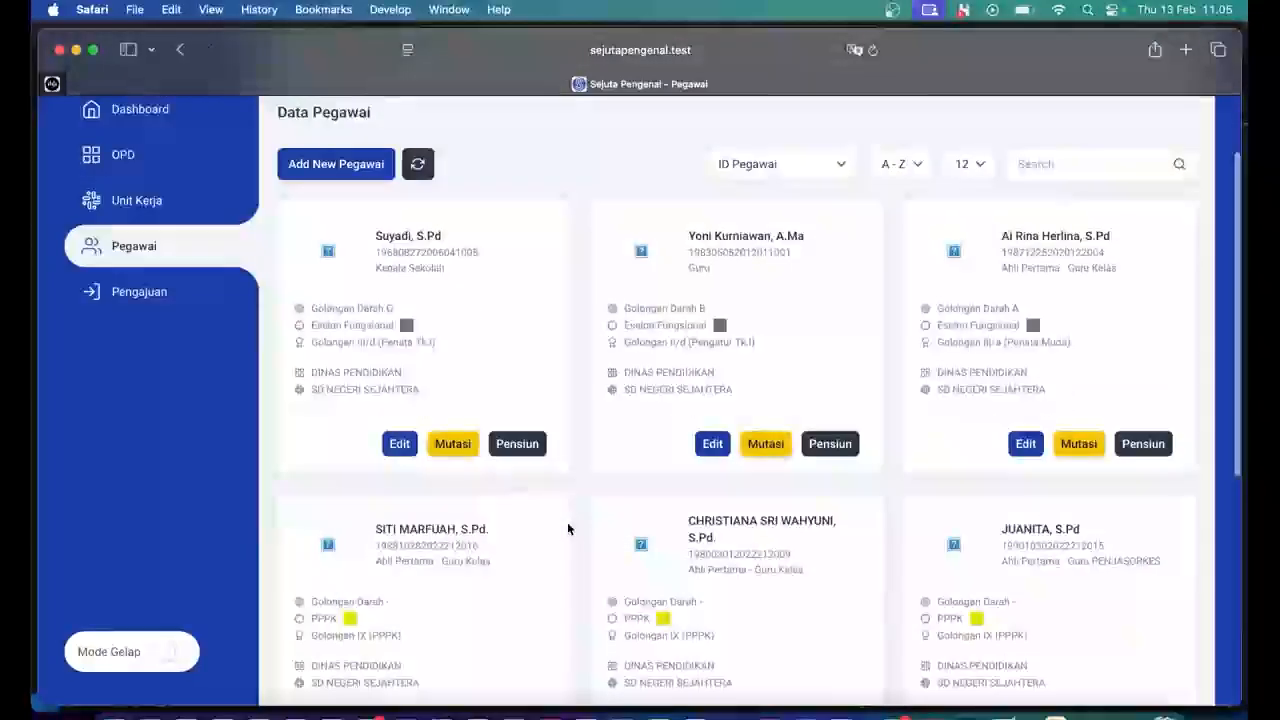
scroll(567, 522, "down", 8)
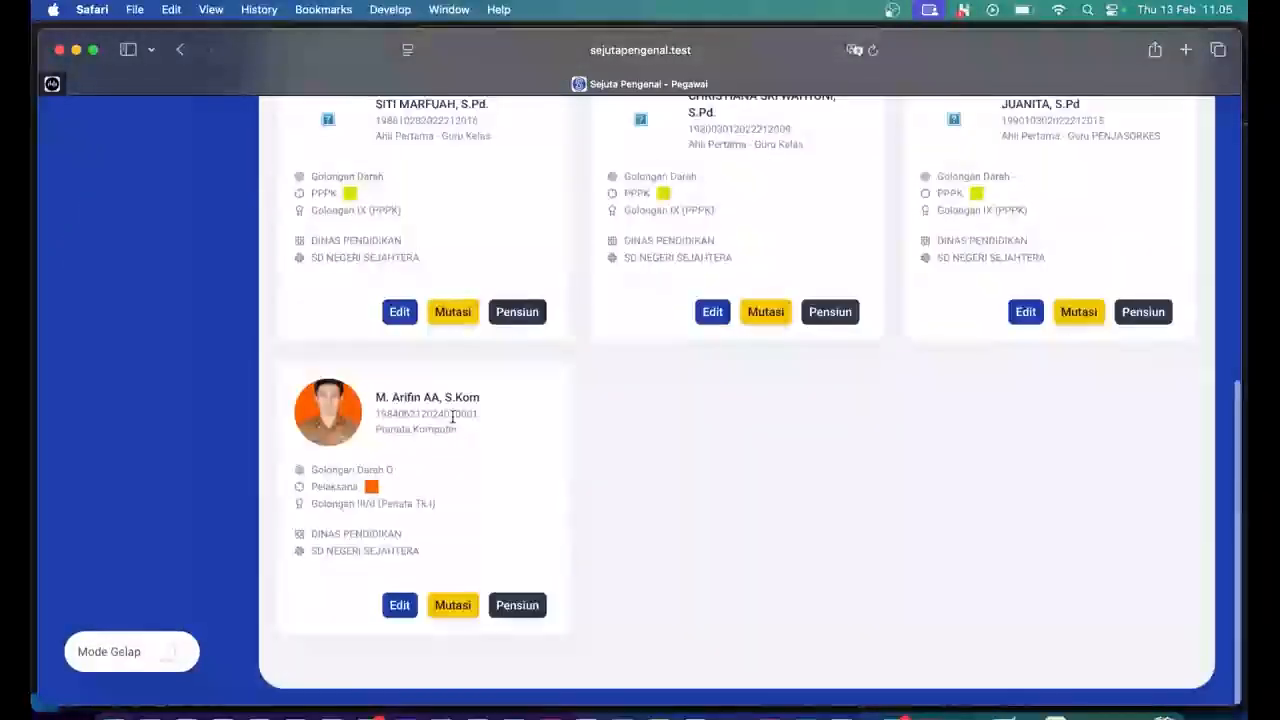
double_click(452, 416)
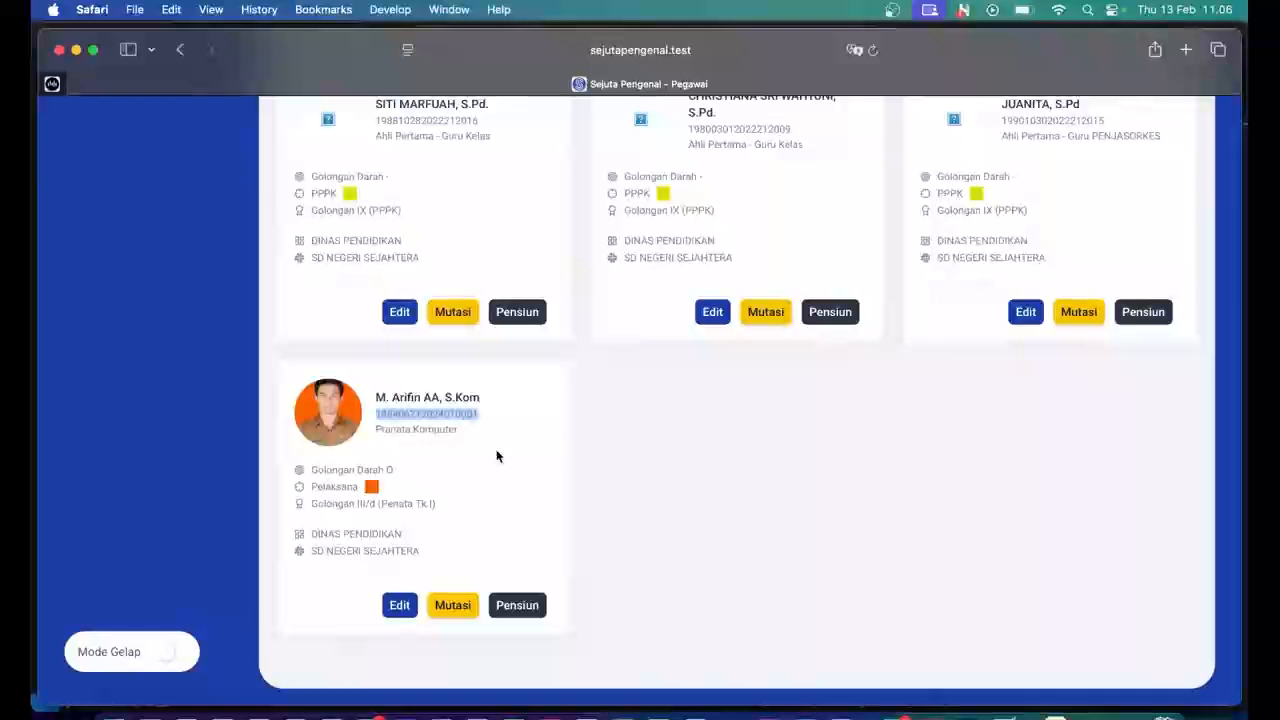
scroll(497, 456, "up", 10)
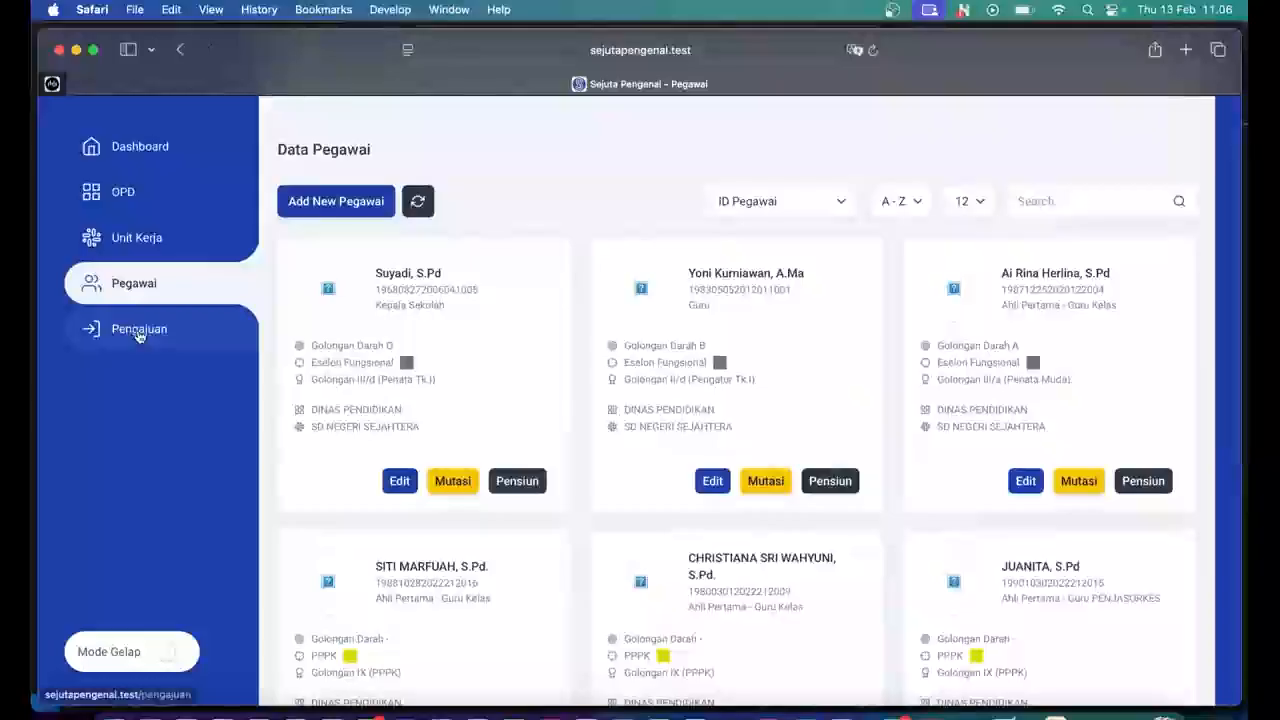
Go to the Pengajuan page to view the Data Pengajuan ID Card list.
left_click(139, 331)
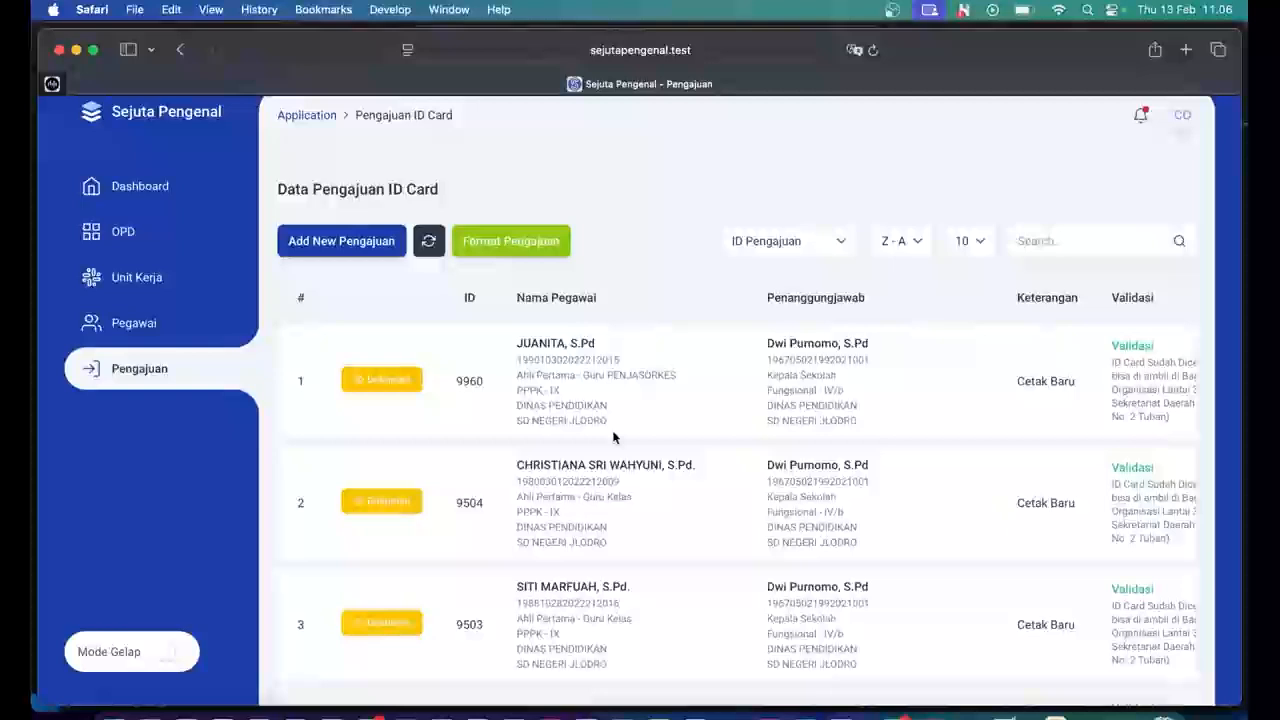
Open Format Pengajuan and select the new Pranata Komputer employee as Pegawai.
left_click(497, 250)
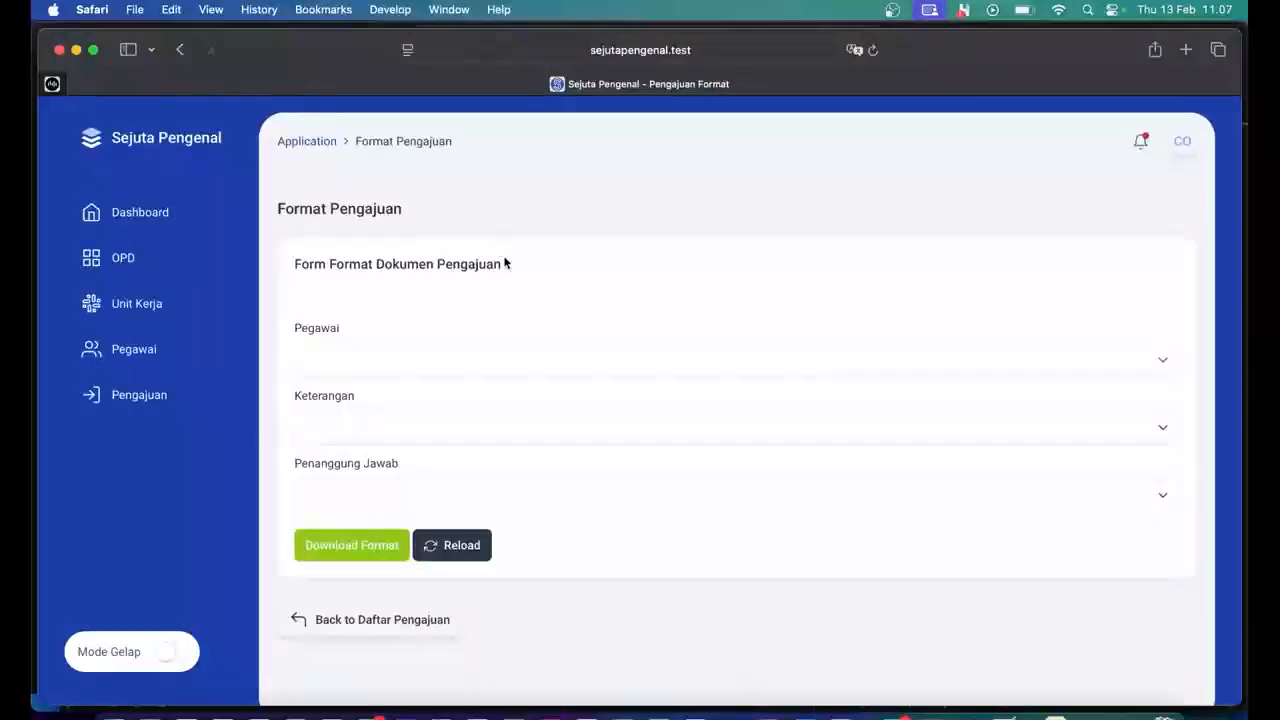
scroll(503, 258, "down", 1)
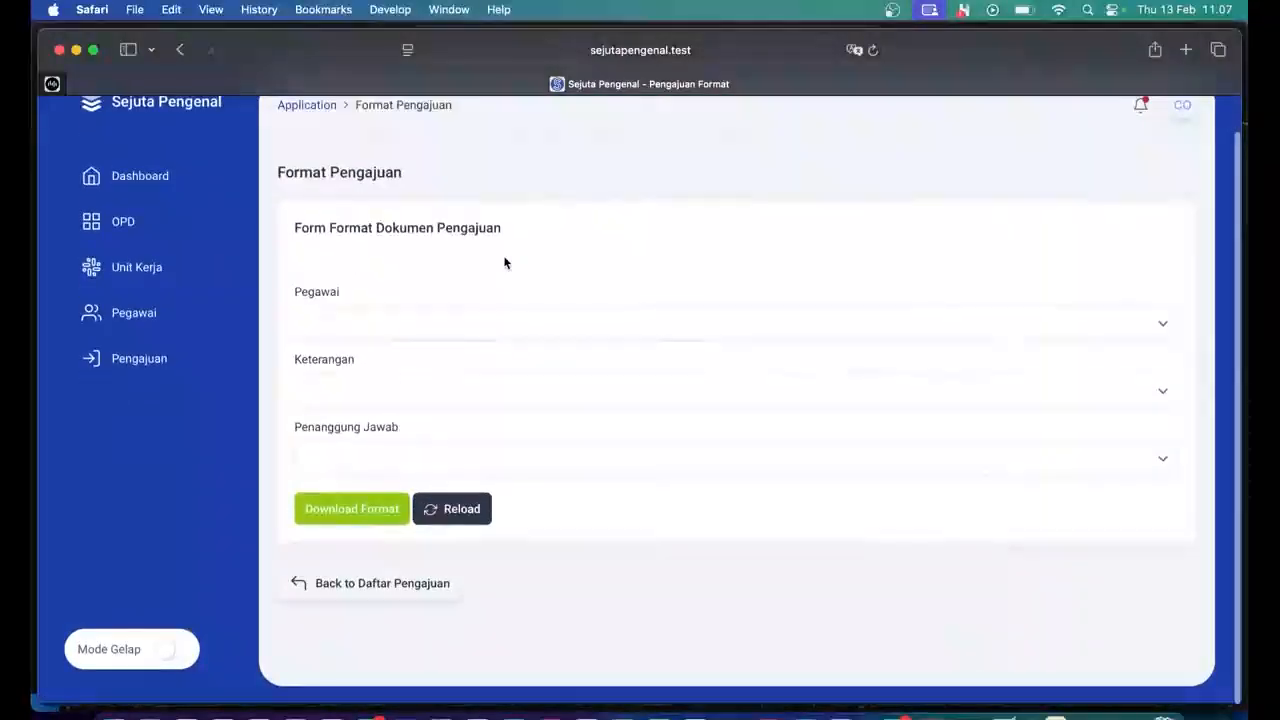
left_click(489, 327)
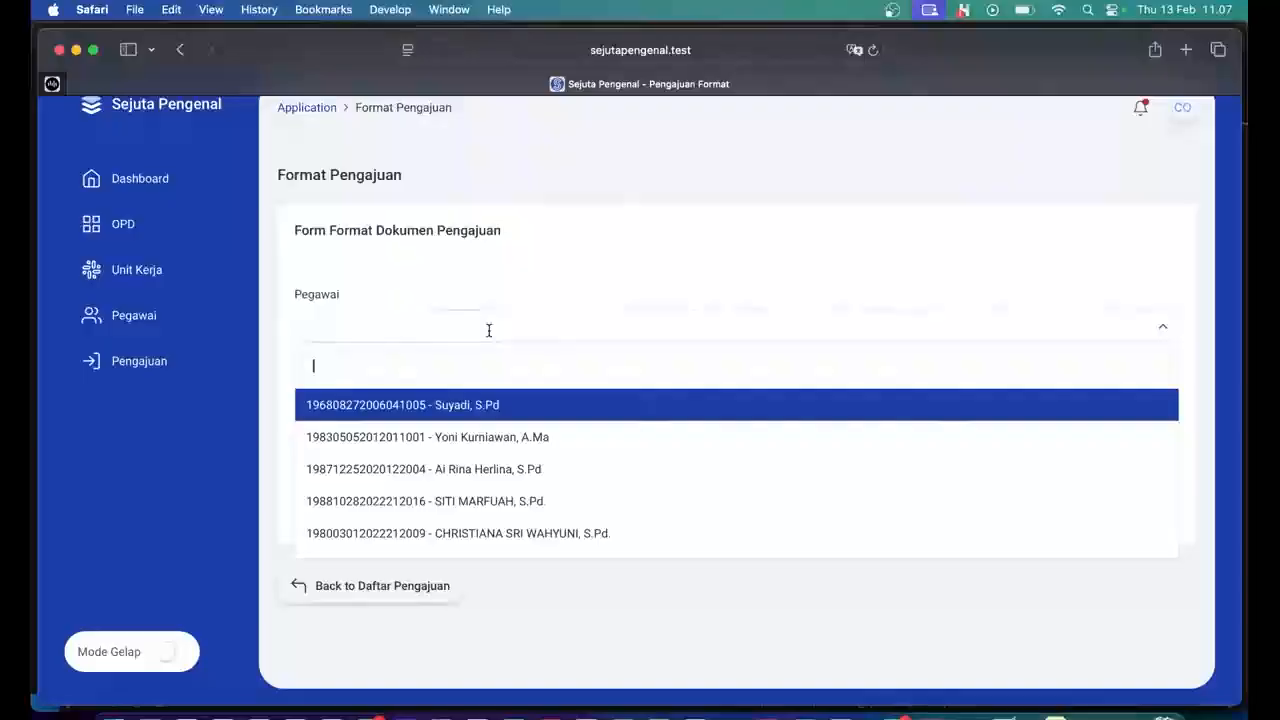
scroll(491, 451, "down", 2)
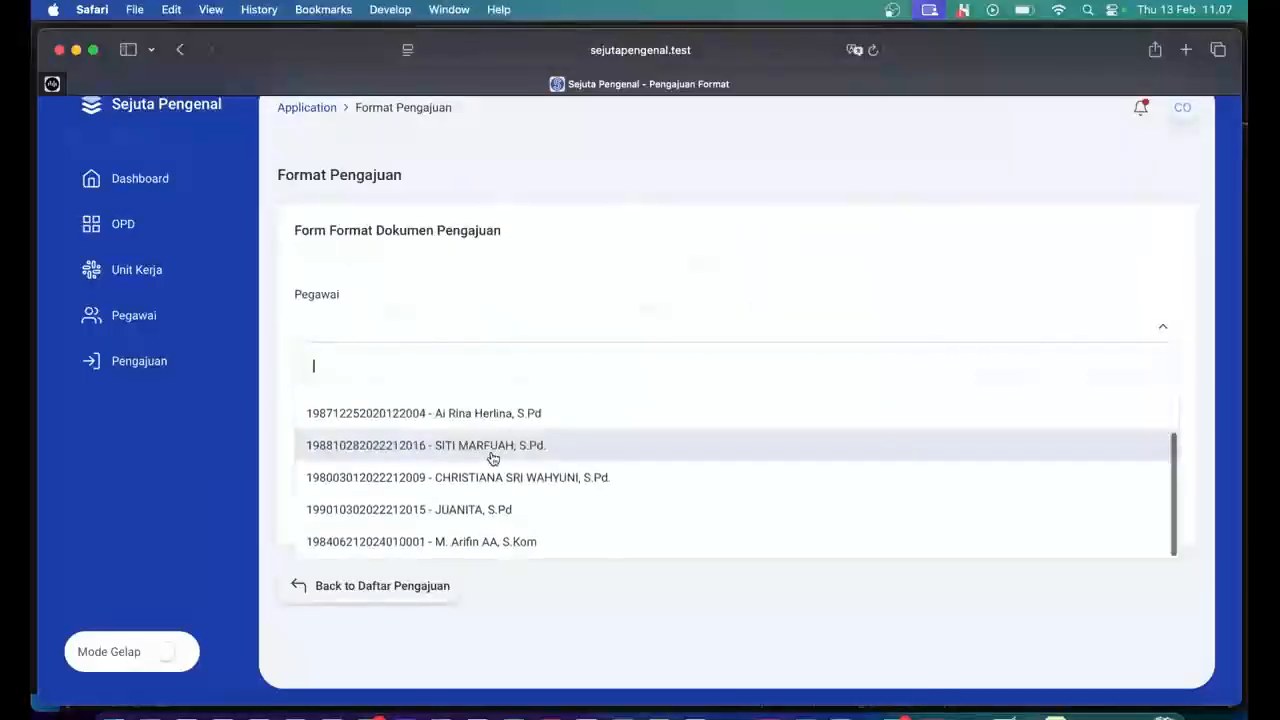
left_click(487, 542)
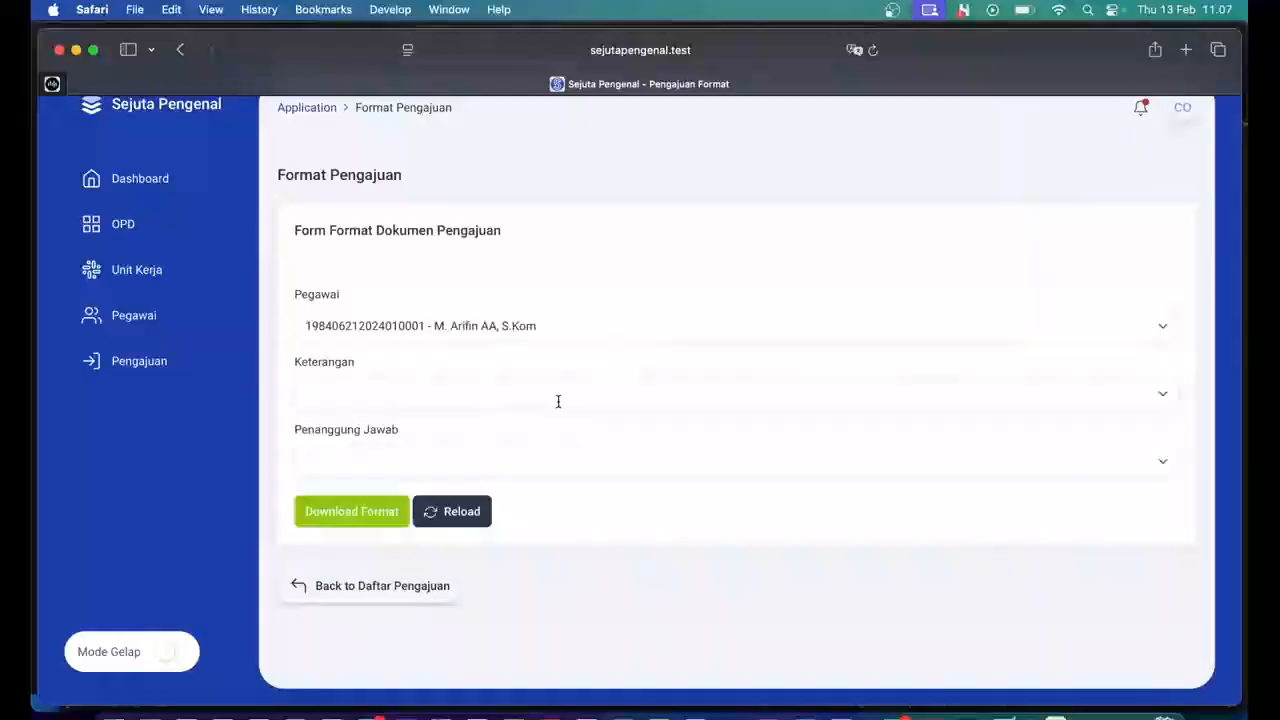
Set Keterangan to Cetak Baru and Penanggung Jawab to the Kepala Sekolah.
left_click(558, 395)
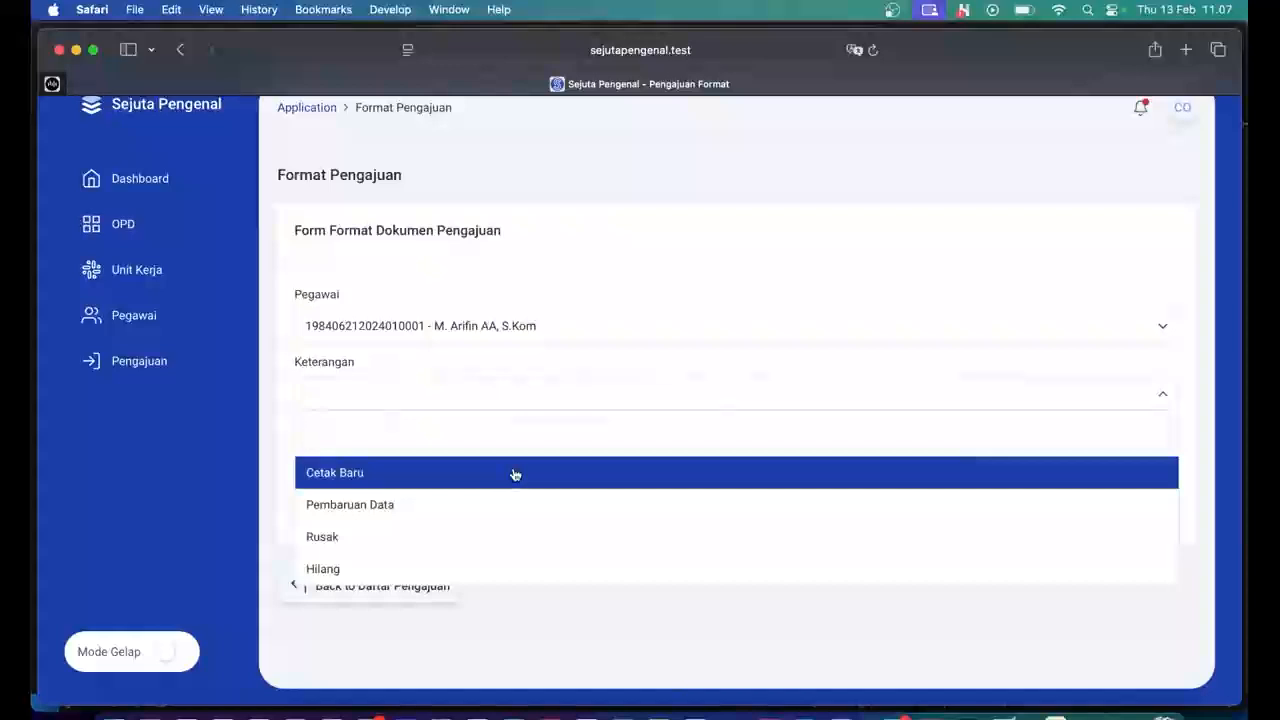
left_click(515, 474)
left_click(551, 394)
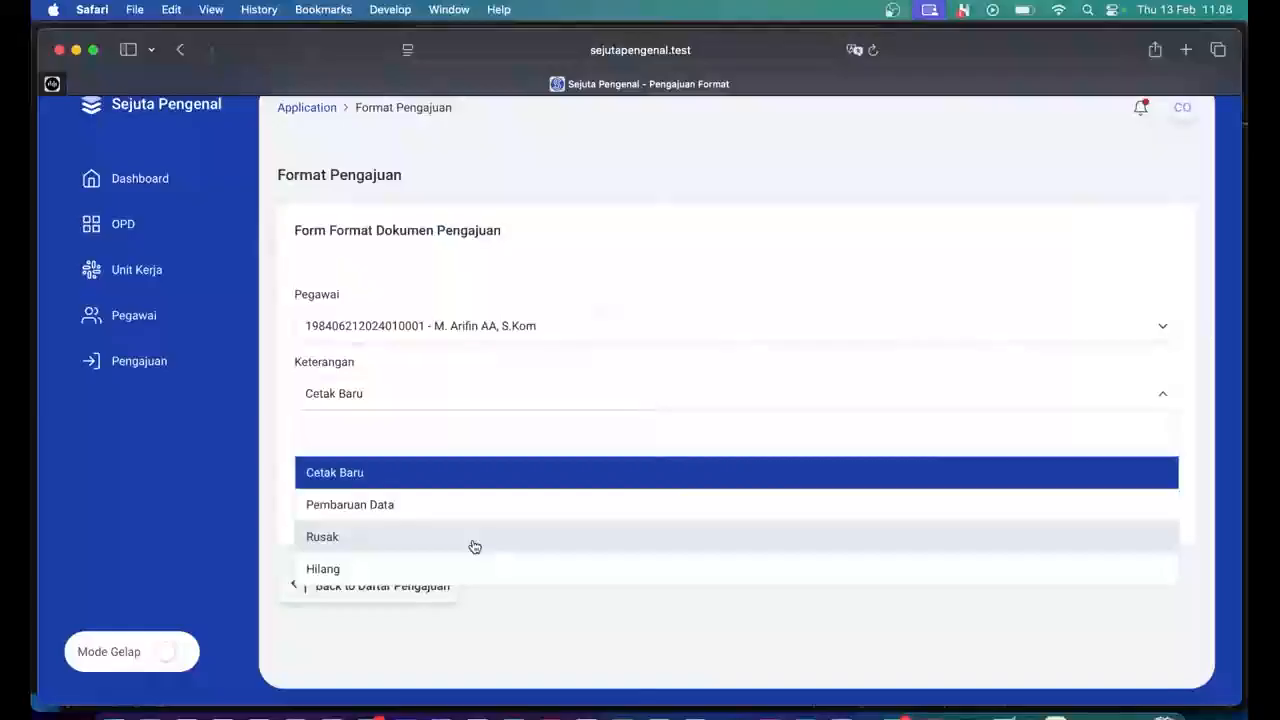
left_click(471, 474)
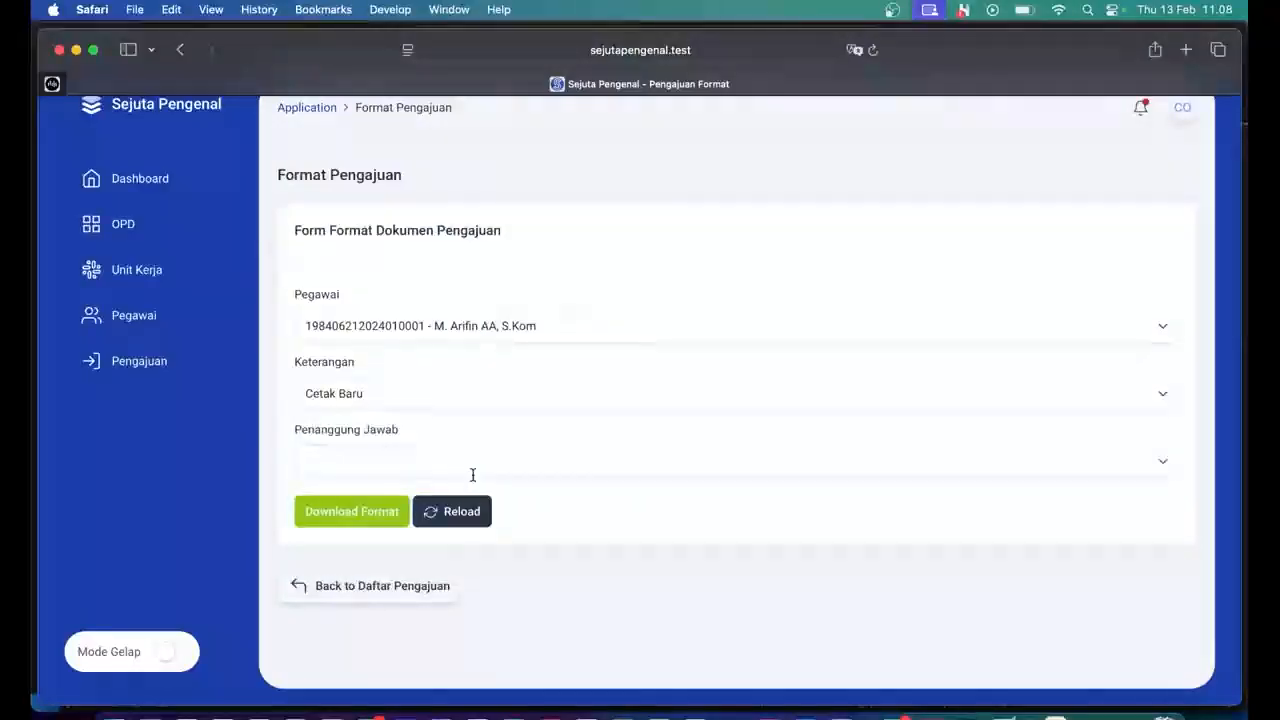
left_click(490, 462)
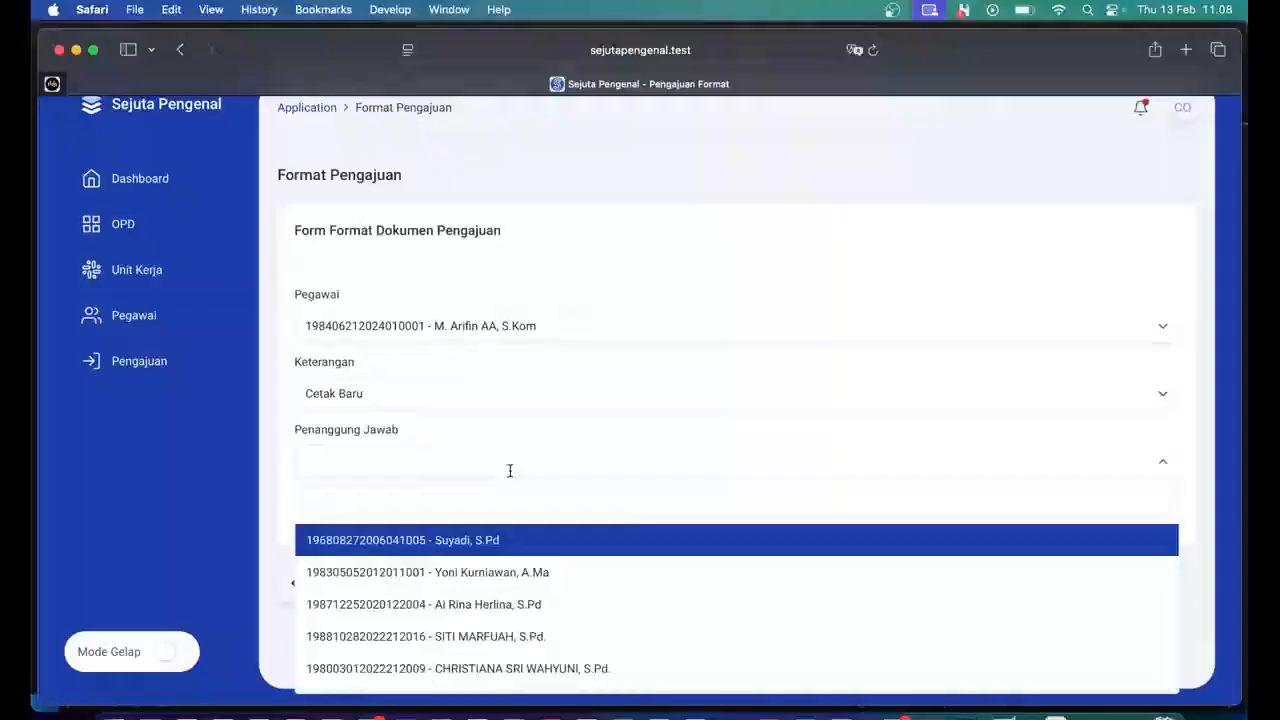
left_click(520, 540)
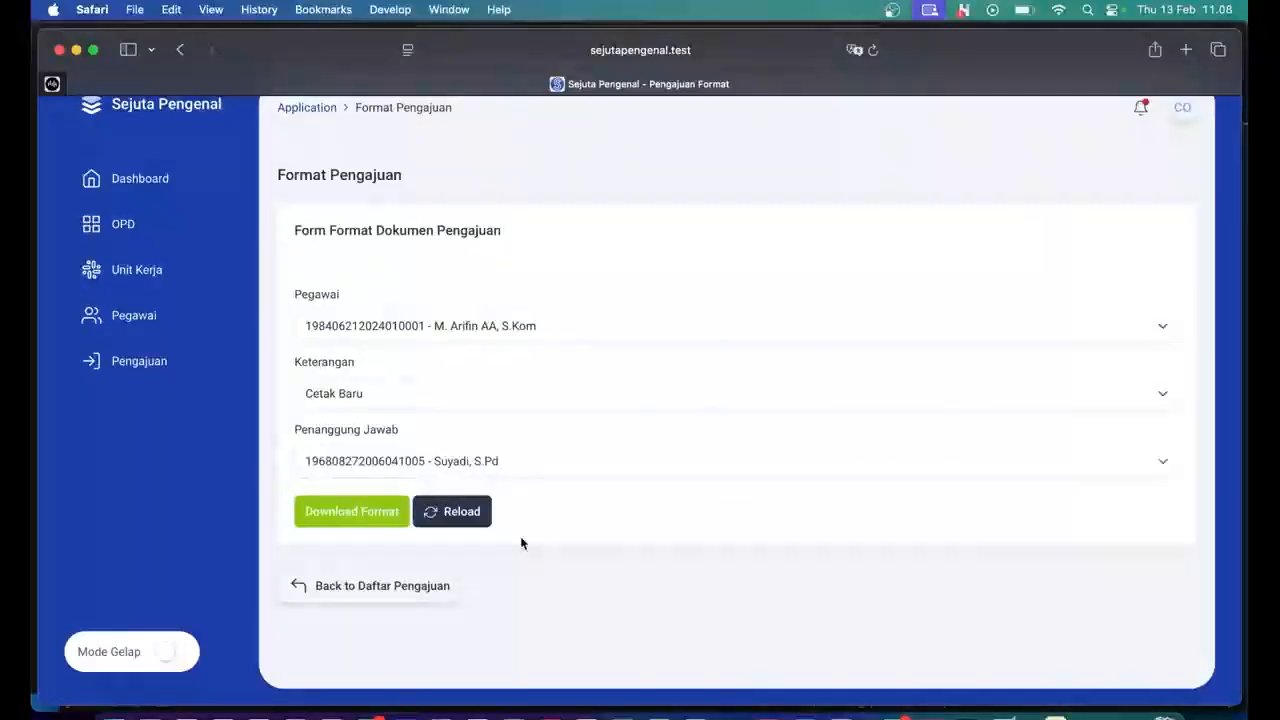
Generate the PEMBUATAN ID CARD BARU request letter and cancel printing it.
left_click(380, 517)
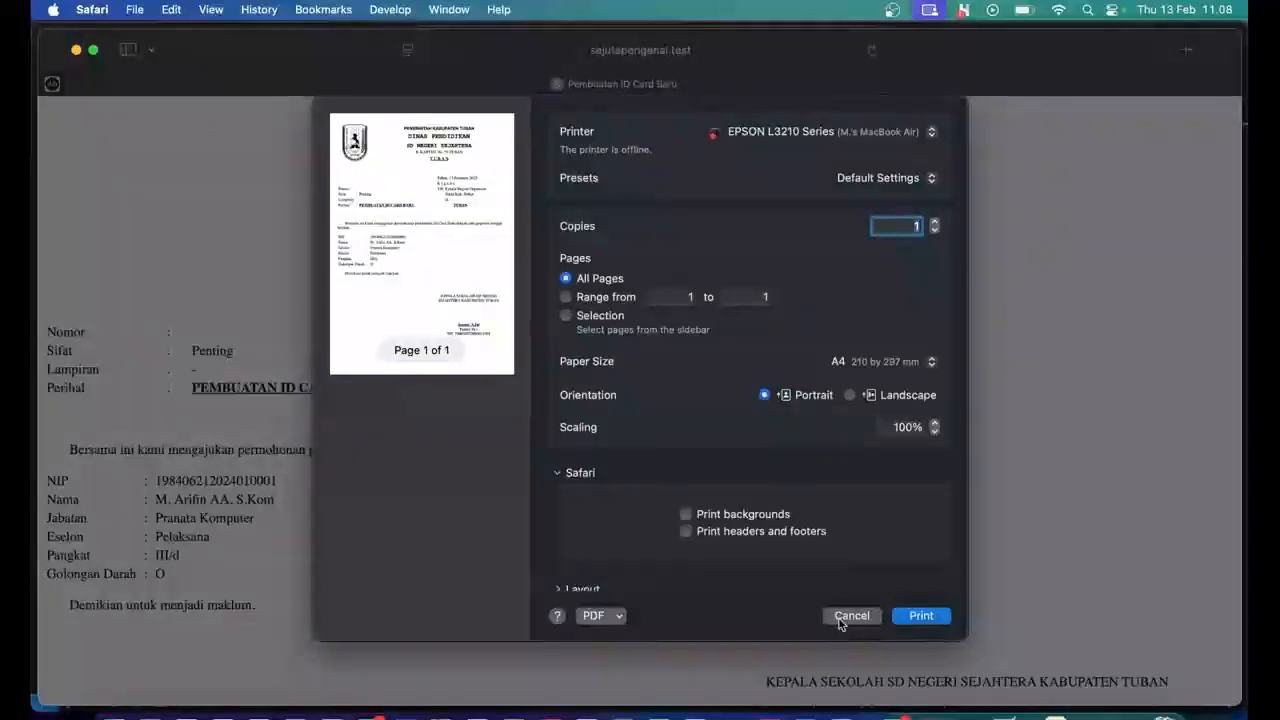
left_click(850, 615)
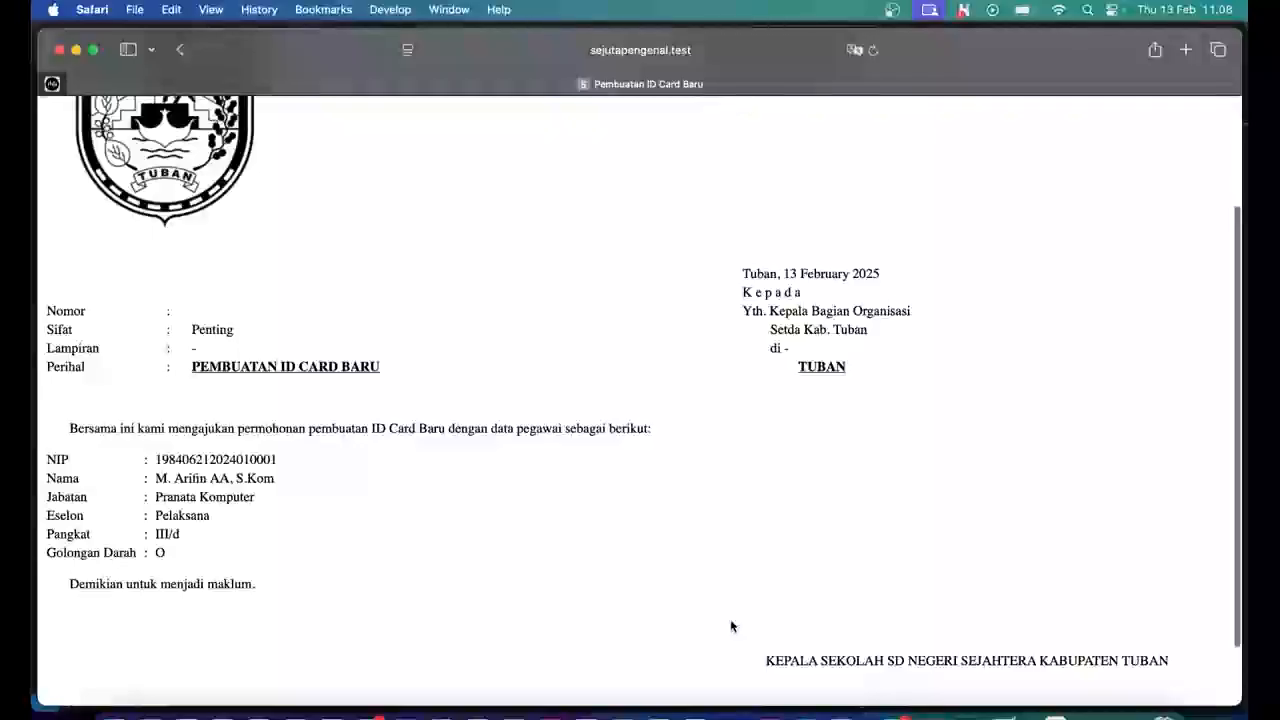
Review the generated letter's blank Nomor line, then return to the Format Pengajuan form.
left_click_drag(47, 311, 200, 311)
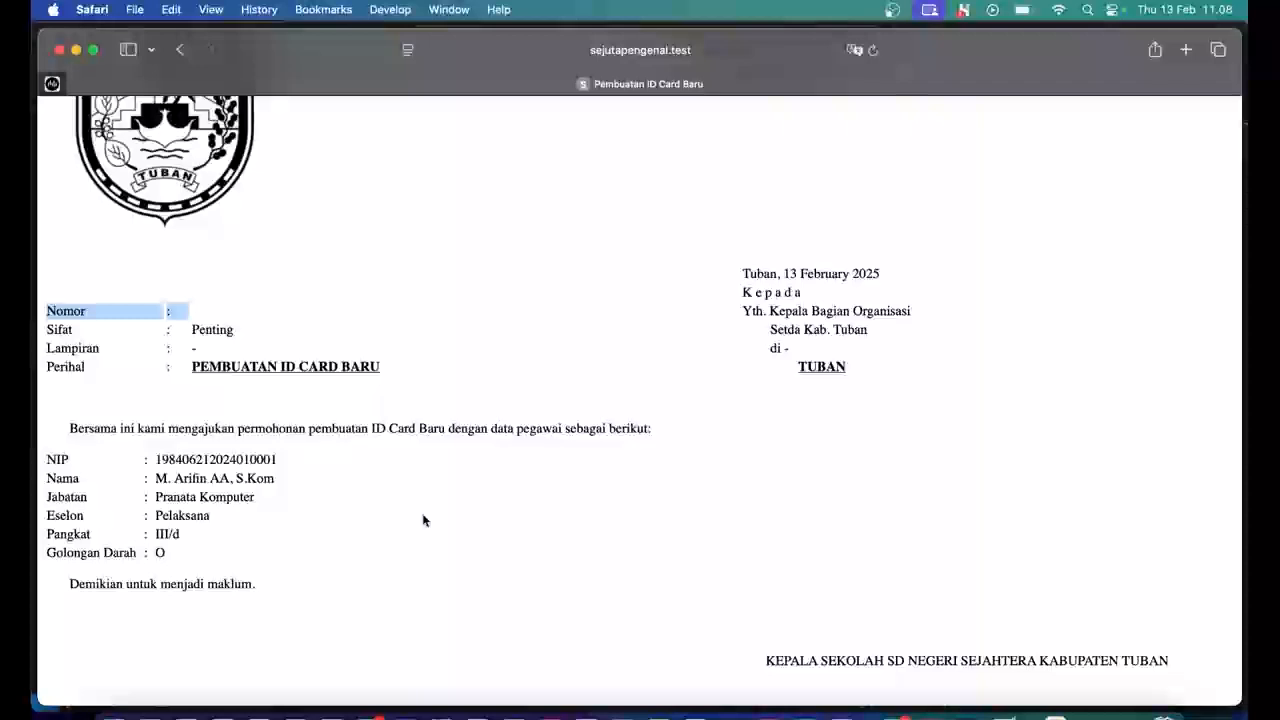
scroll(422, 520, "down", 2)
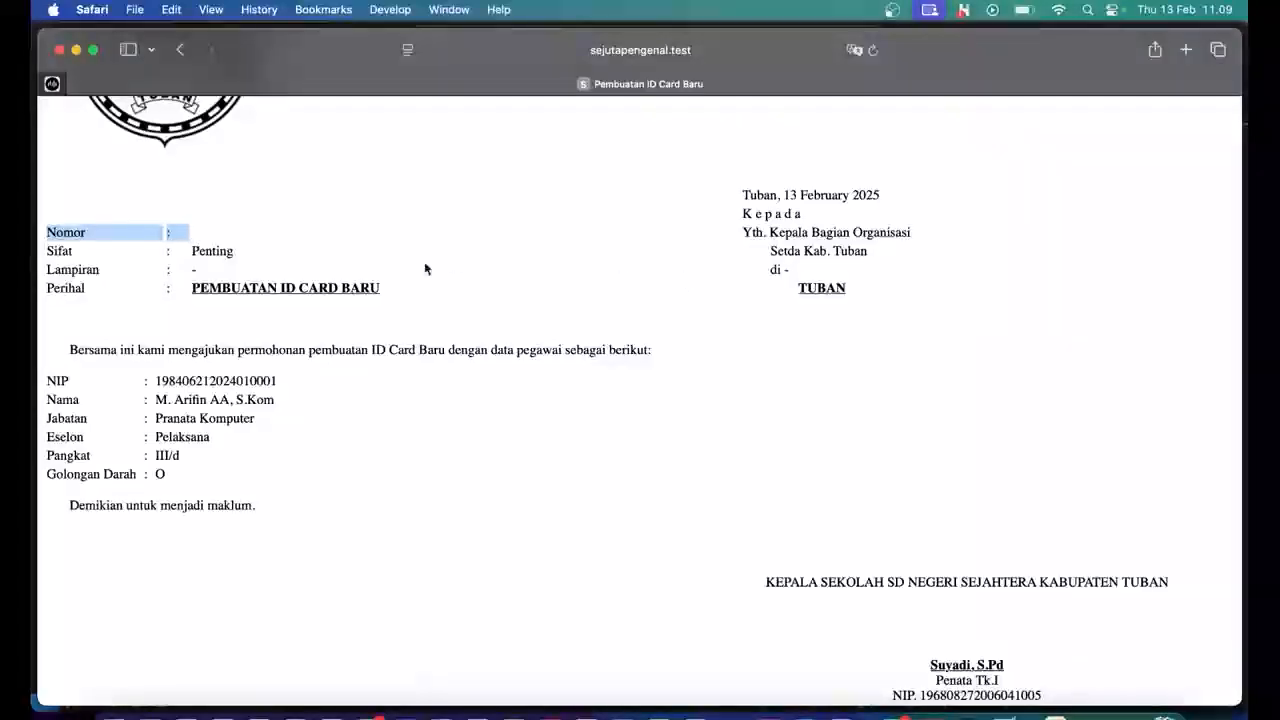
scroll(425, 268, "up", 4)
scroll(424, 268, "left", 5)
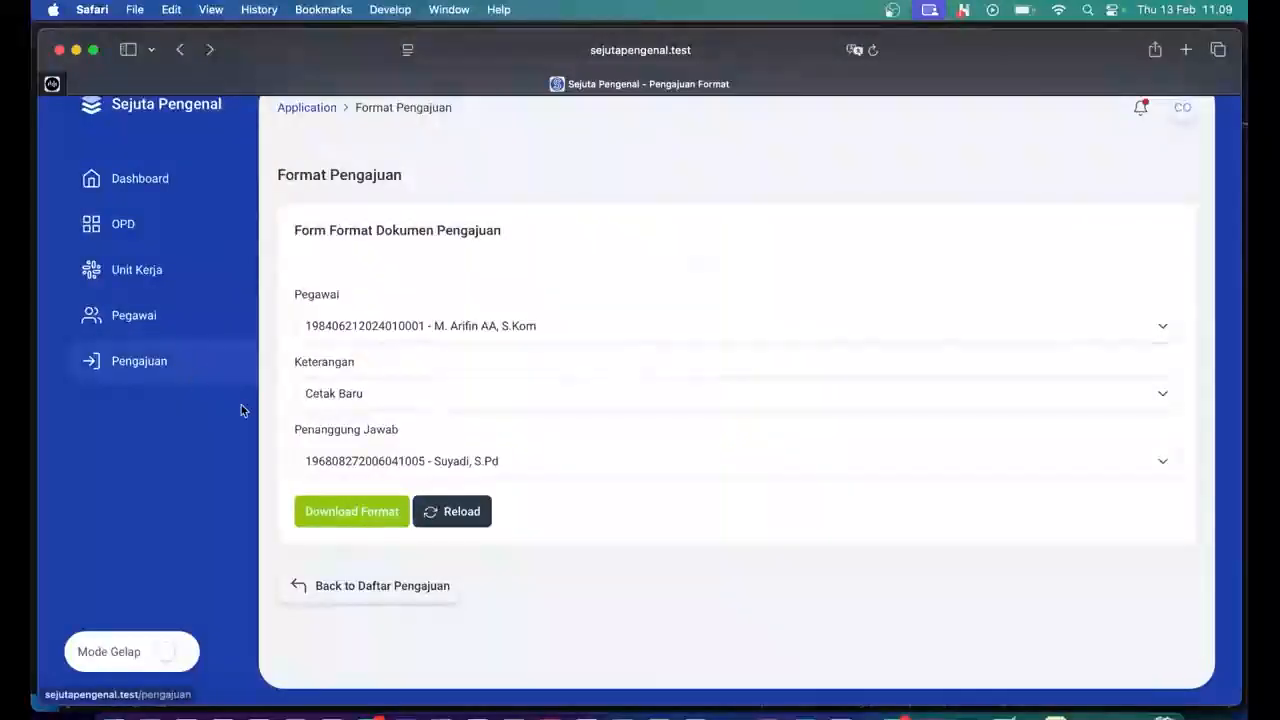
Return to the Data Pengajuan ID Card list via Pengajuan in the sidebar.
left_click(155, 372)
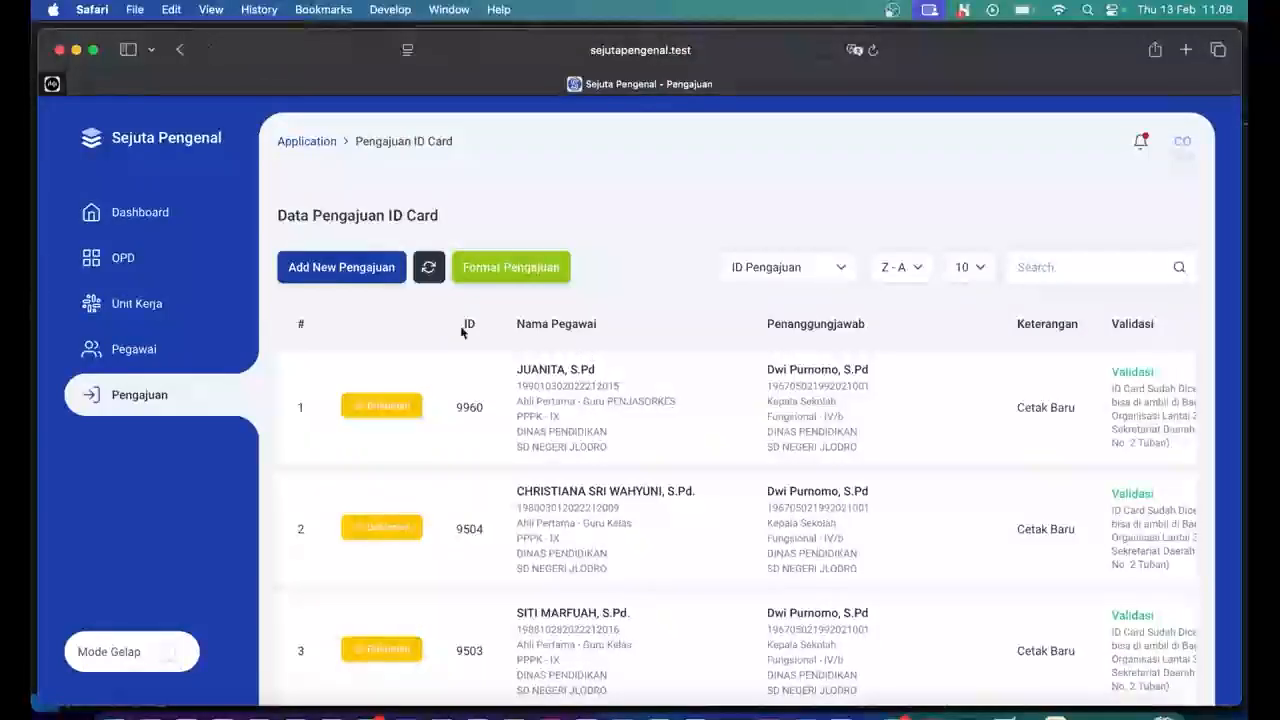
Start a new ID-card request for the new Pranata Komputer employee.
left_click(351, 278)
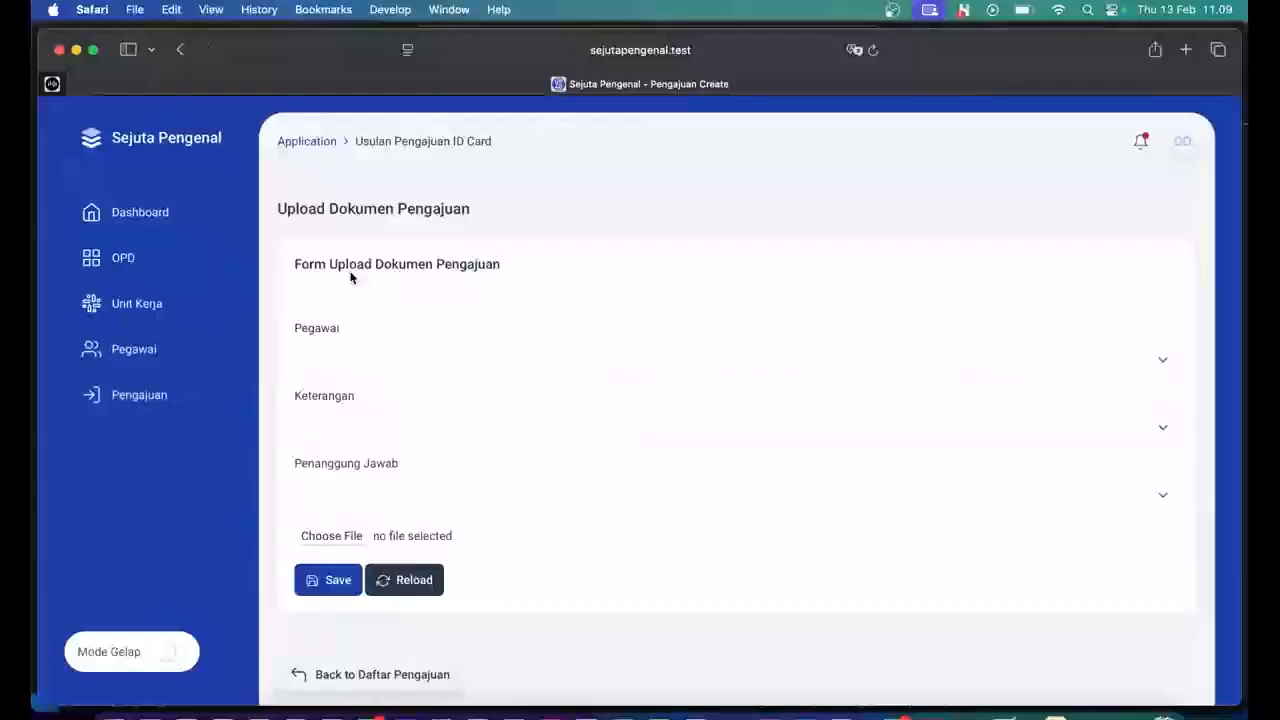
scroll(360, 290, "down", 2)
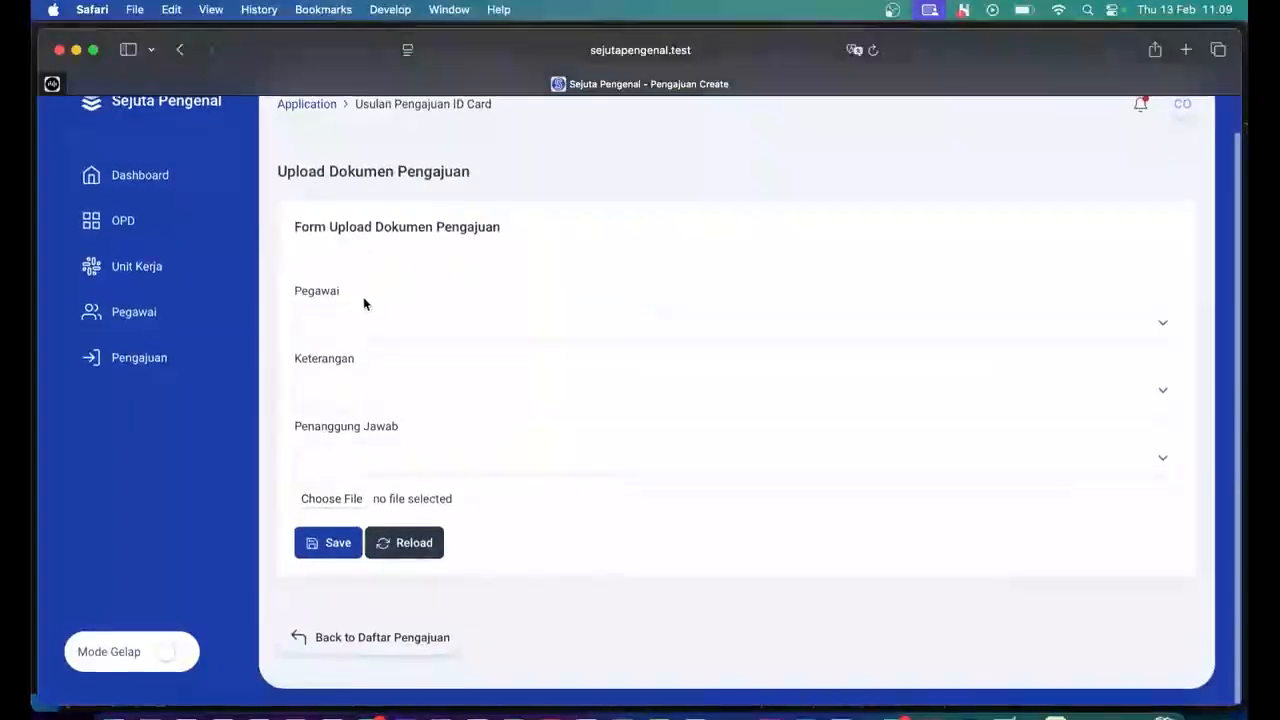
left_click(356, 317)
scroll(366, 420, "down", 1)
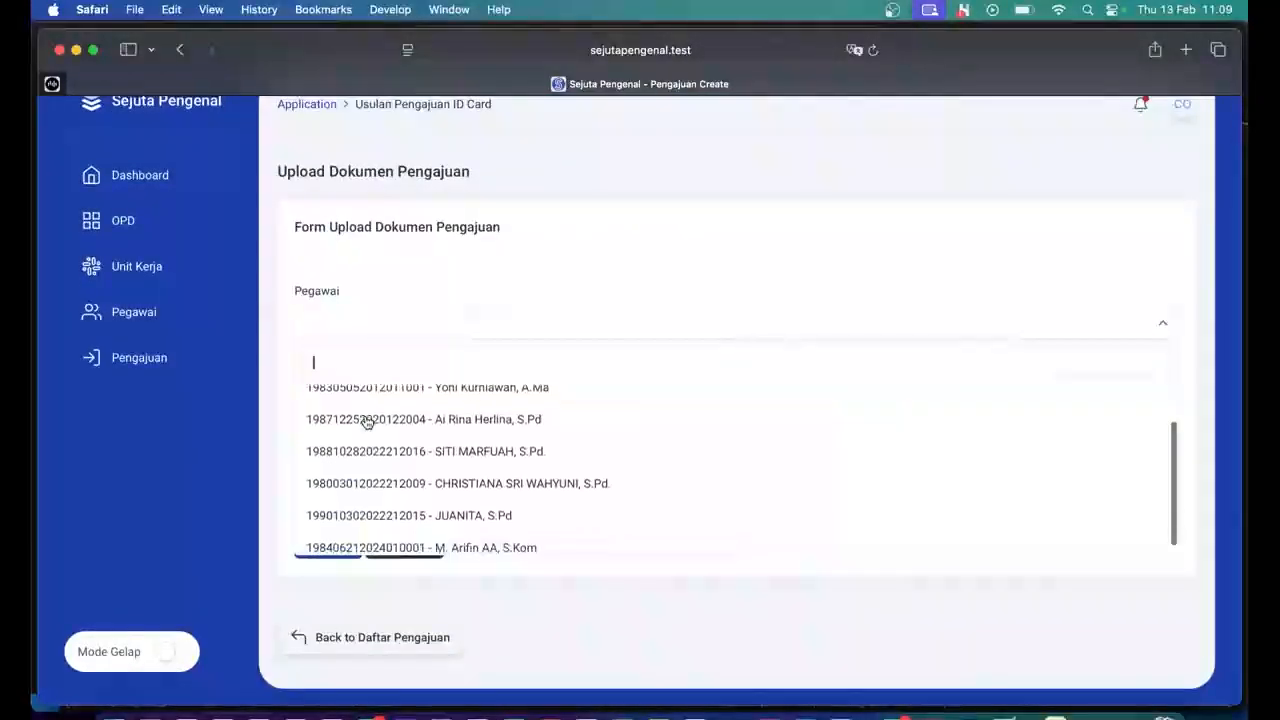
scroll(366, 423, "down", 1)
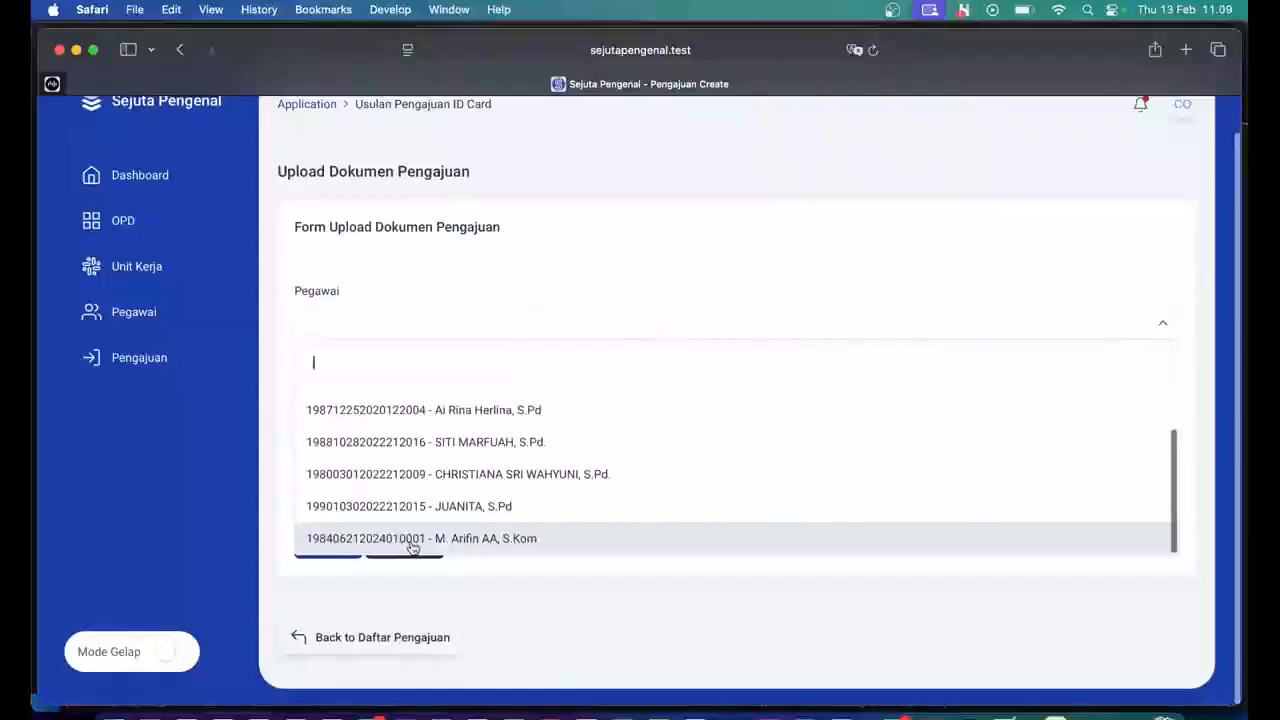
left_click(411, 540)
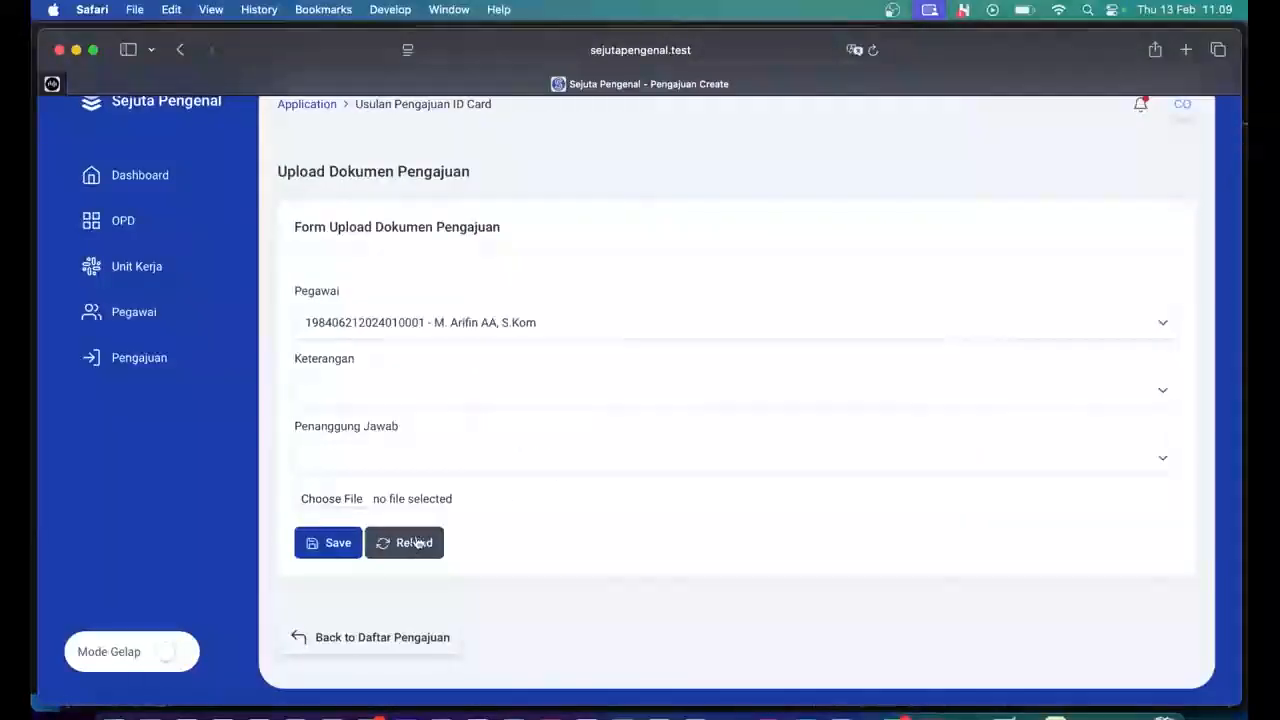
Set reason Cetak Baru, Kepala Sekolah as responsible person, and open the file chooser.
left_click(482, 398)
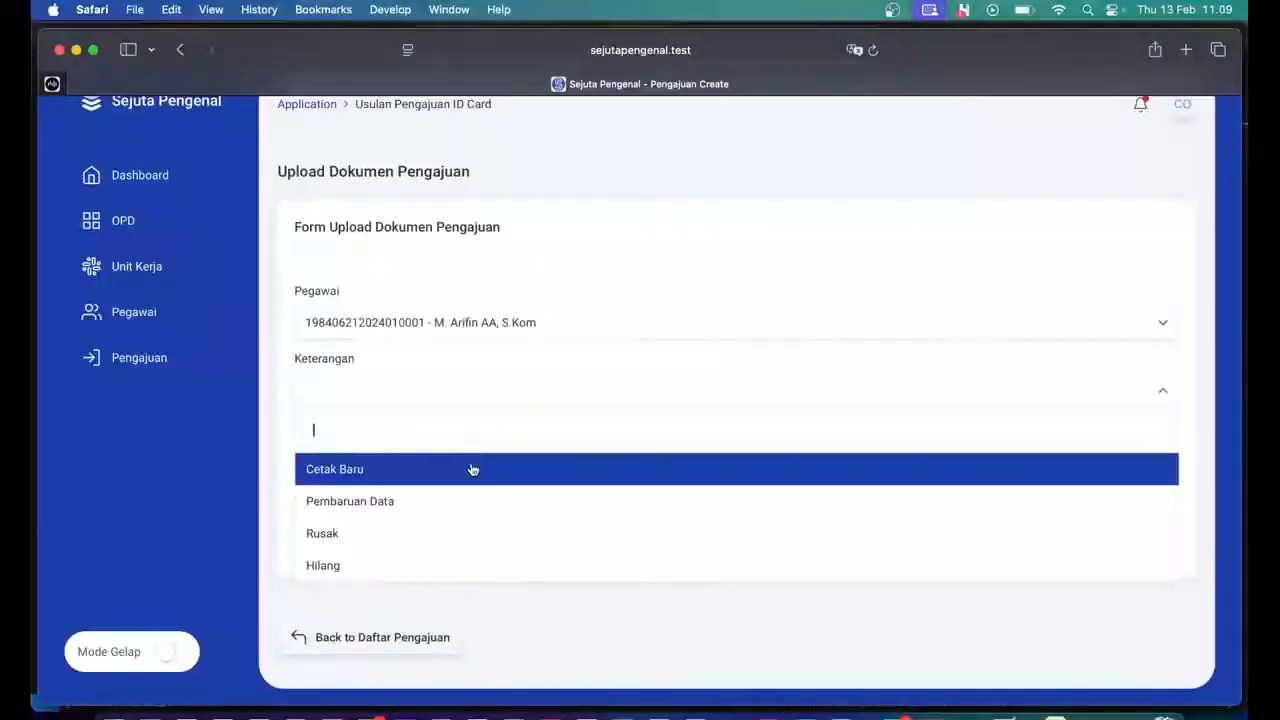
left_click(472, 469)
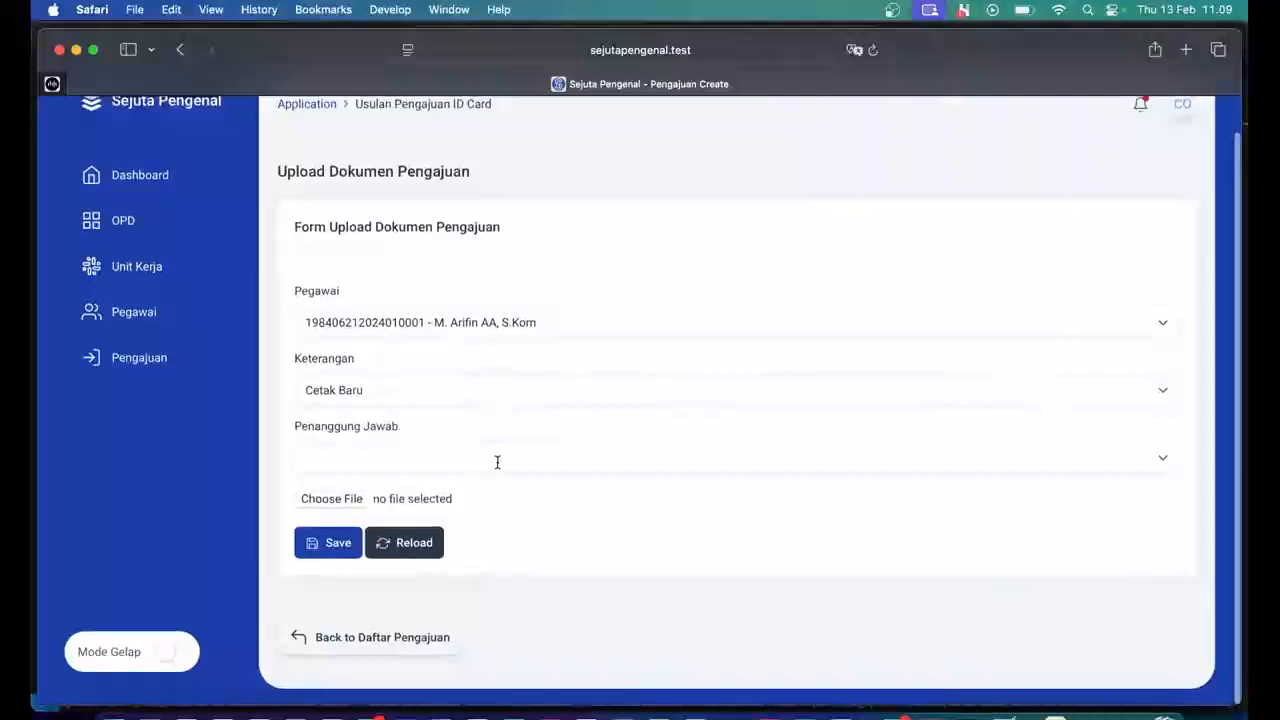
left_click(497, 462)
left_click(493, 534)
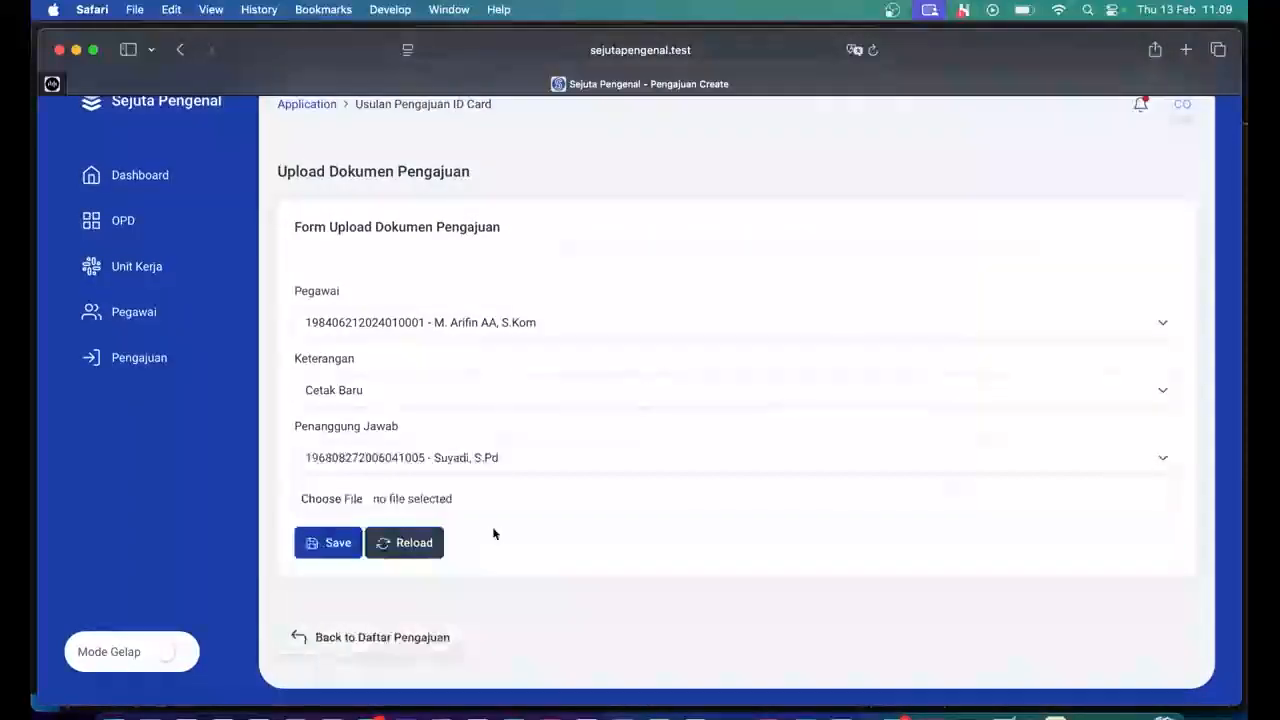
left_click(355, 500)
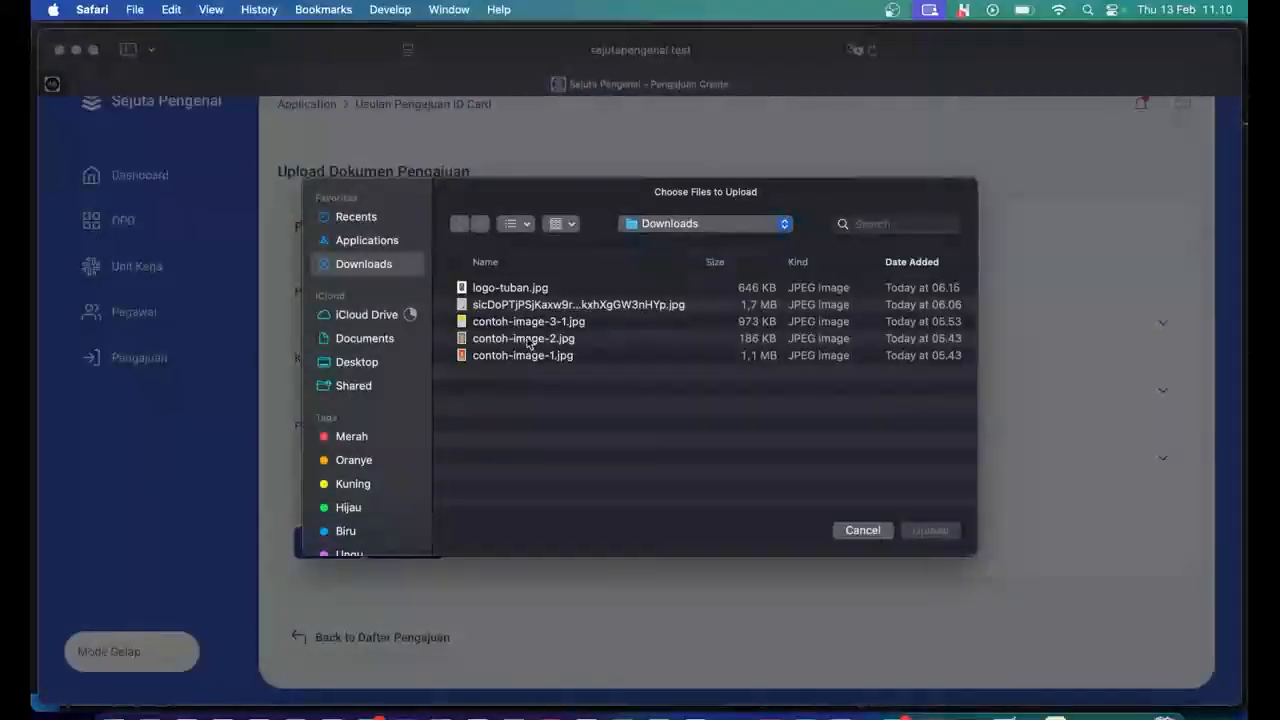
Upload the signed sicDoPT… JPEG letter from Downloads to the request form.
left_click(556, 305)
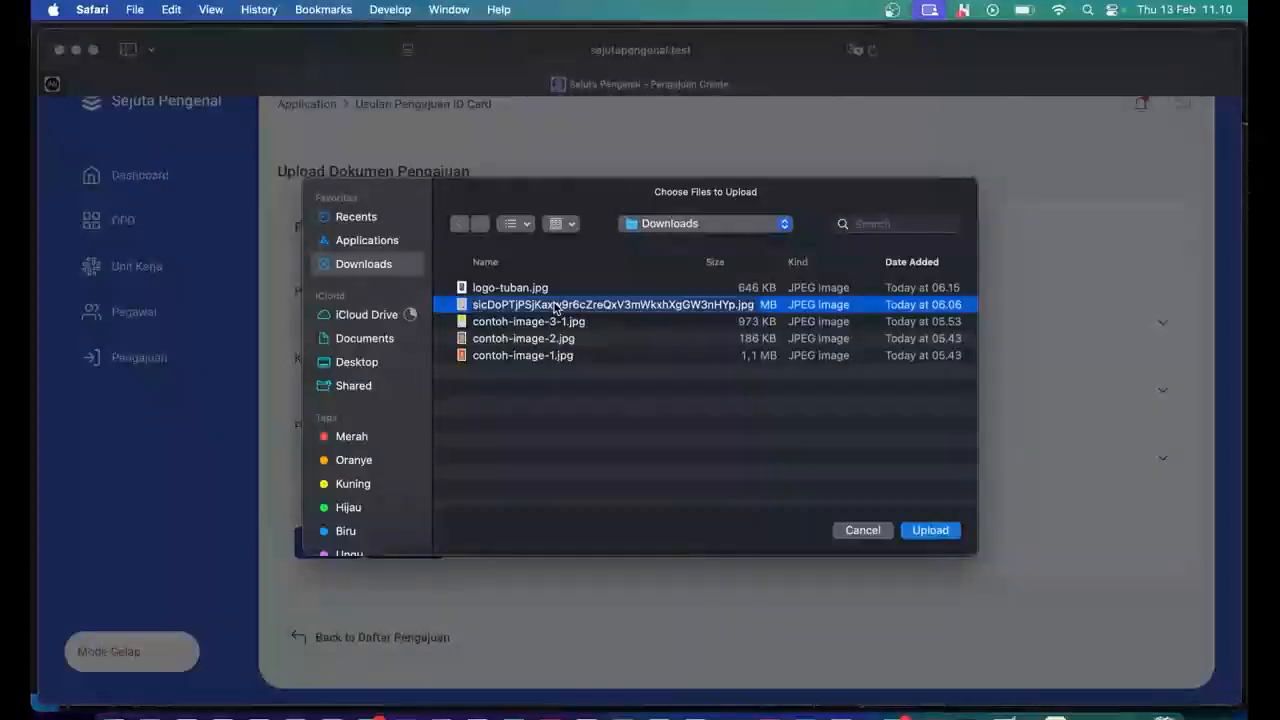
left_click(551, 405)
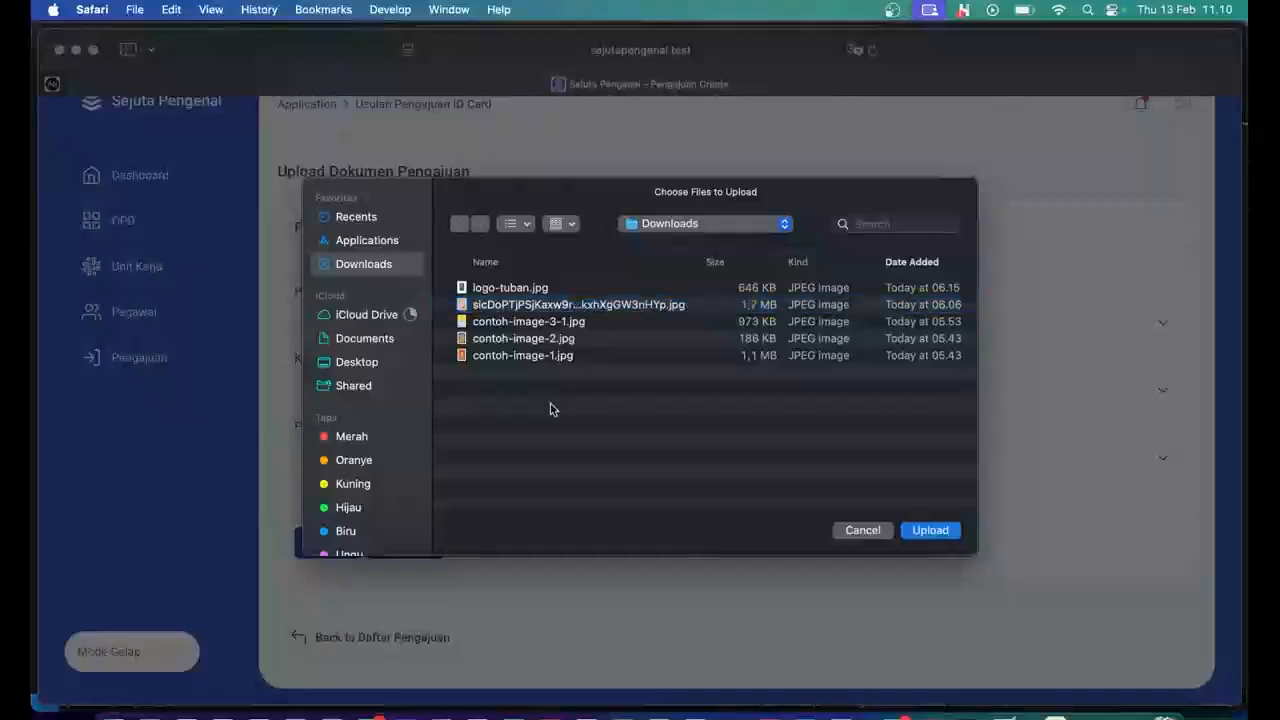
left_click(586, 308)
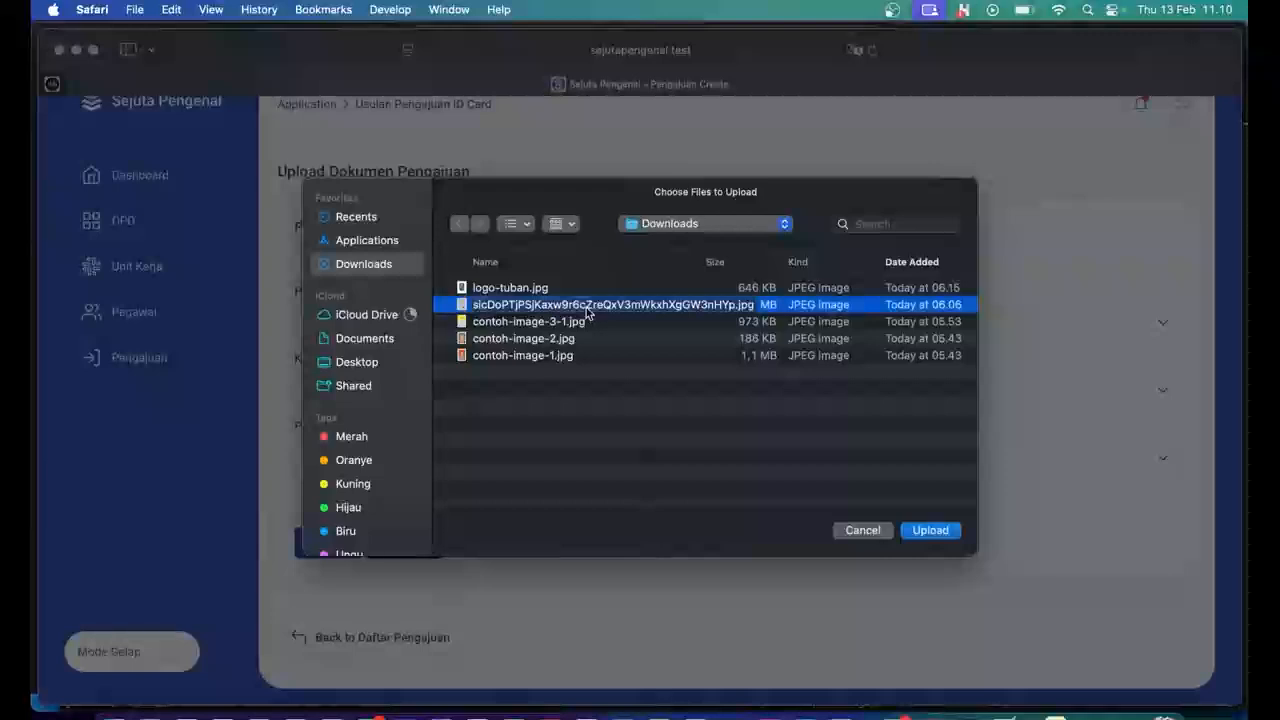
left_click(910, 528)
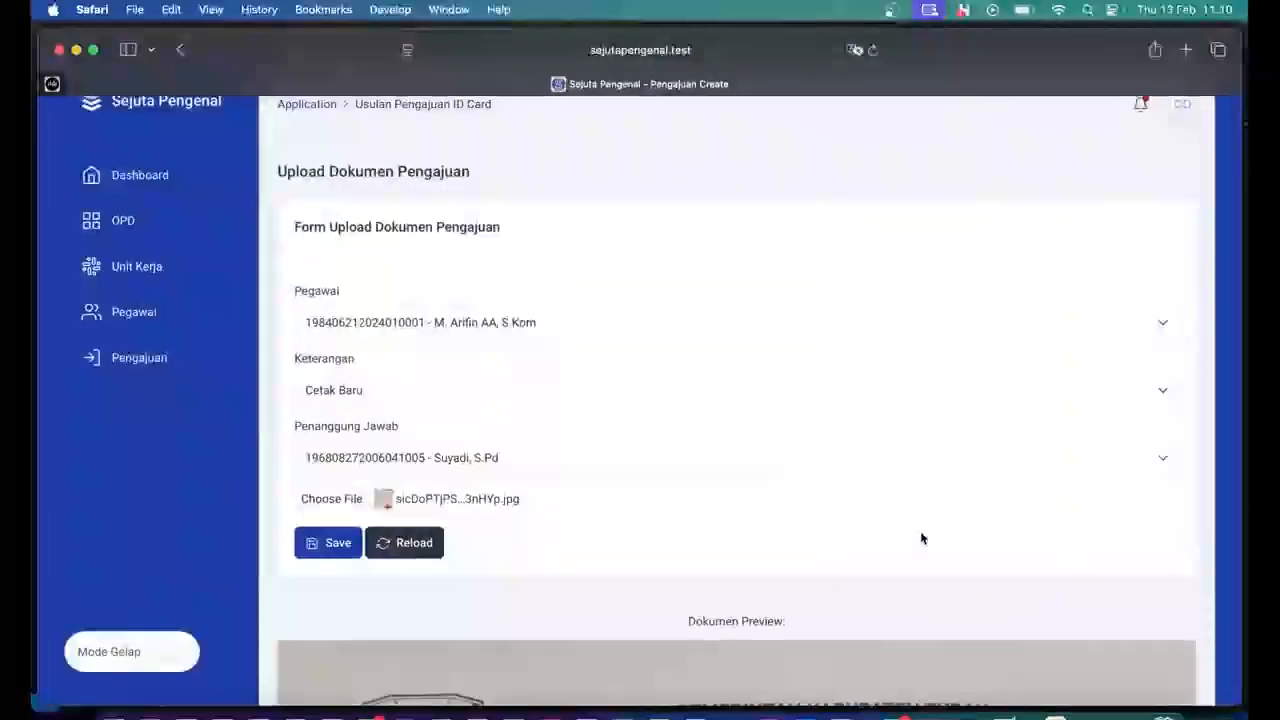
scroll(921, 538, "down", 3)
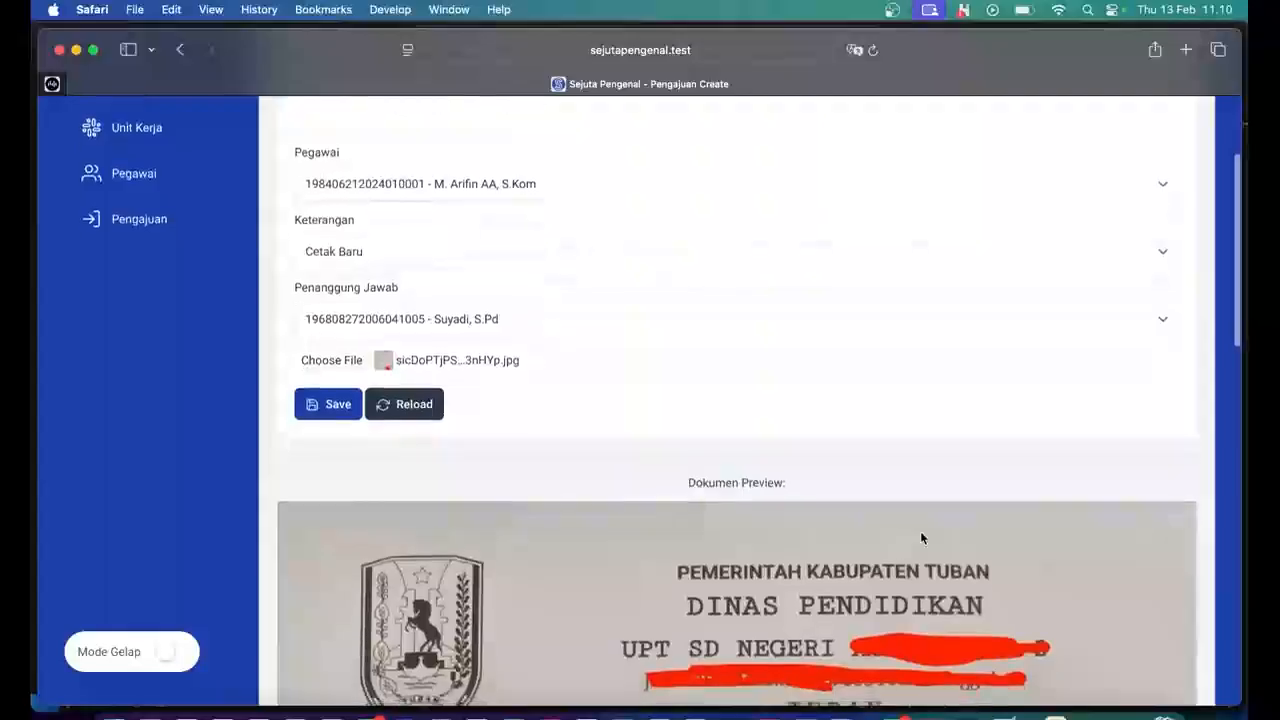
scroll(921, 538, "down", 2)
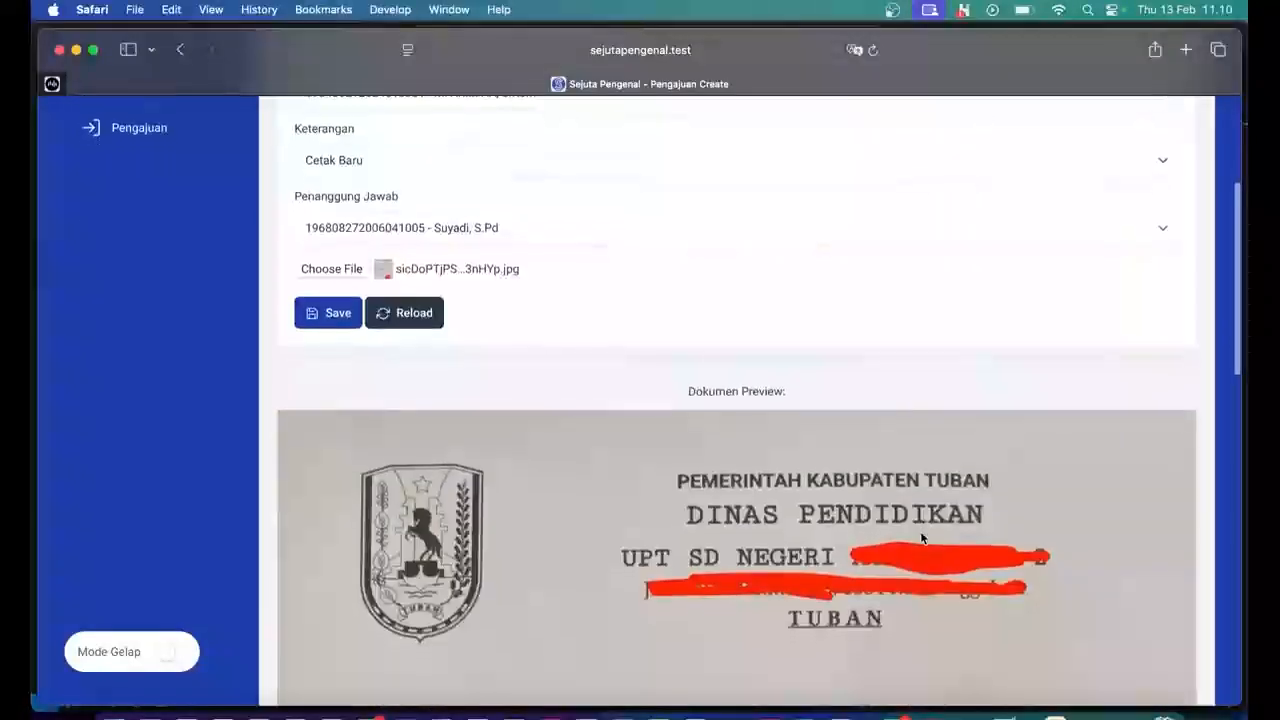
scroll(921, 538, "down", 1)
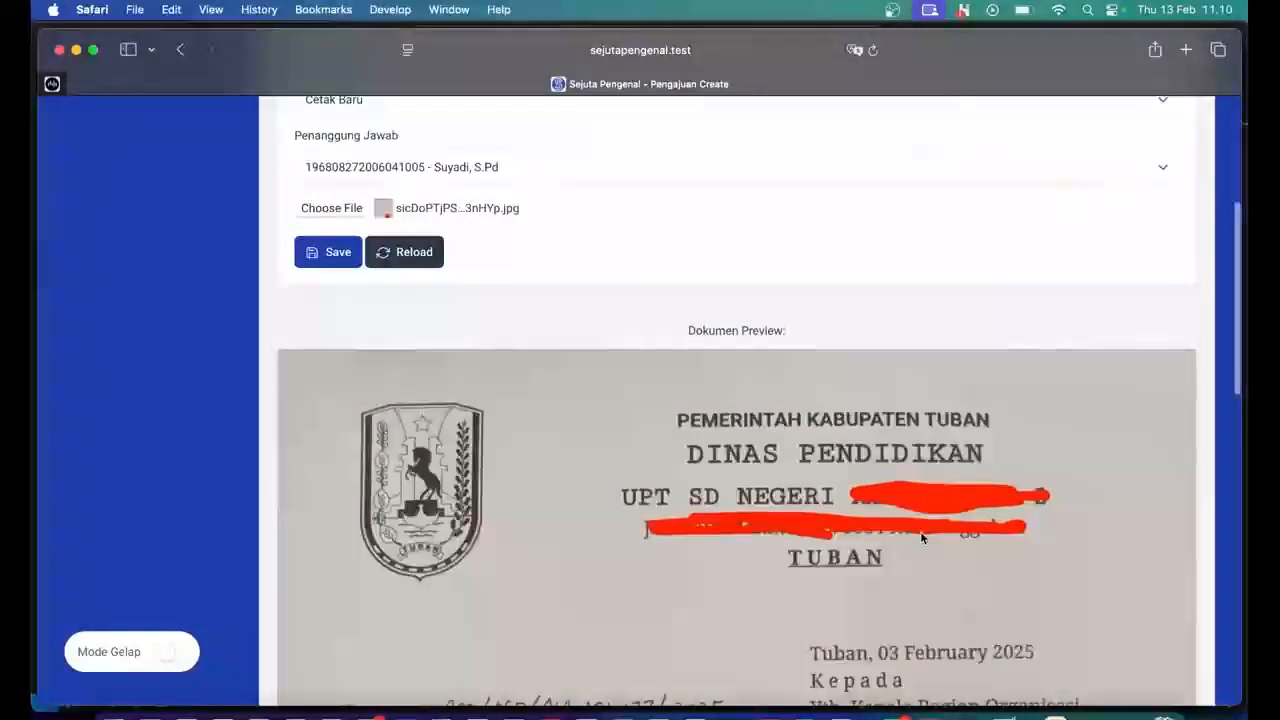
scroll(921, 538, "down", 3)
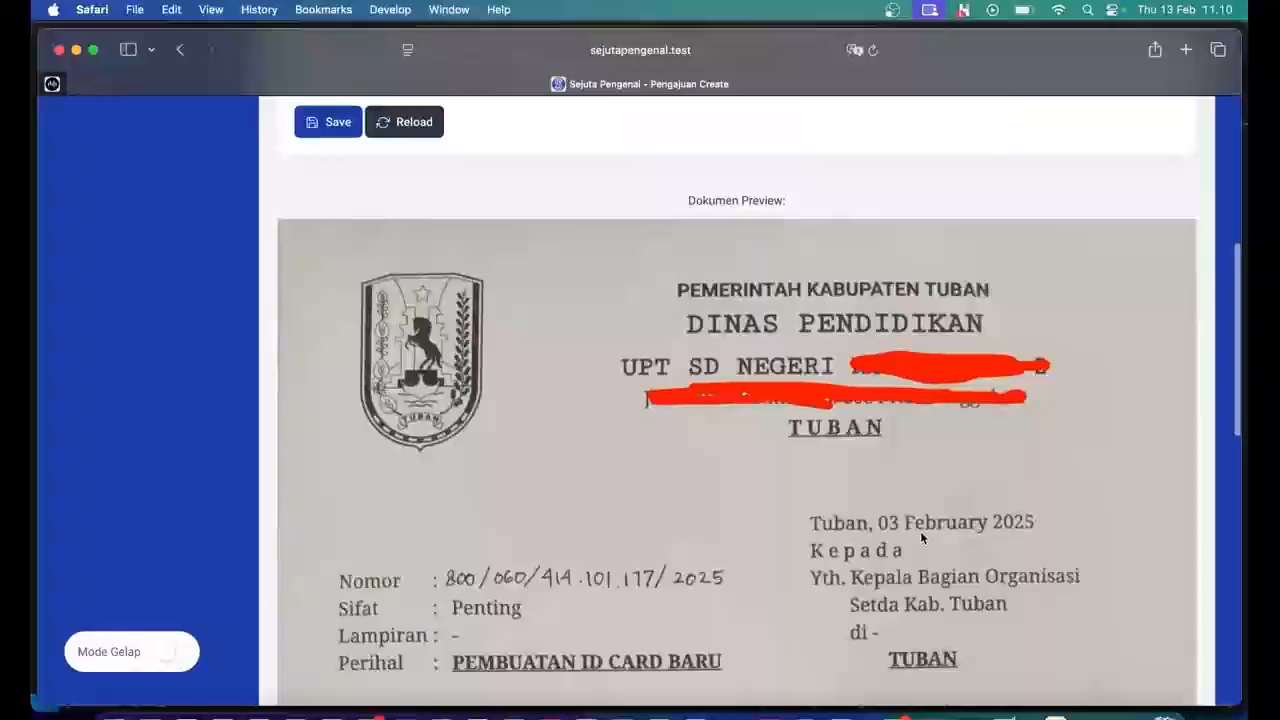
scroll(921, 538, "down", 10)
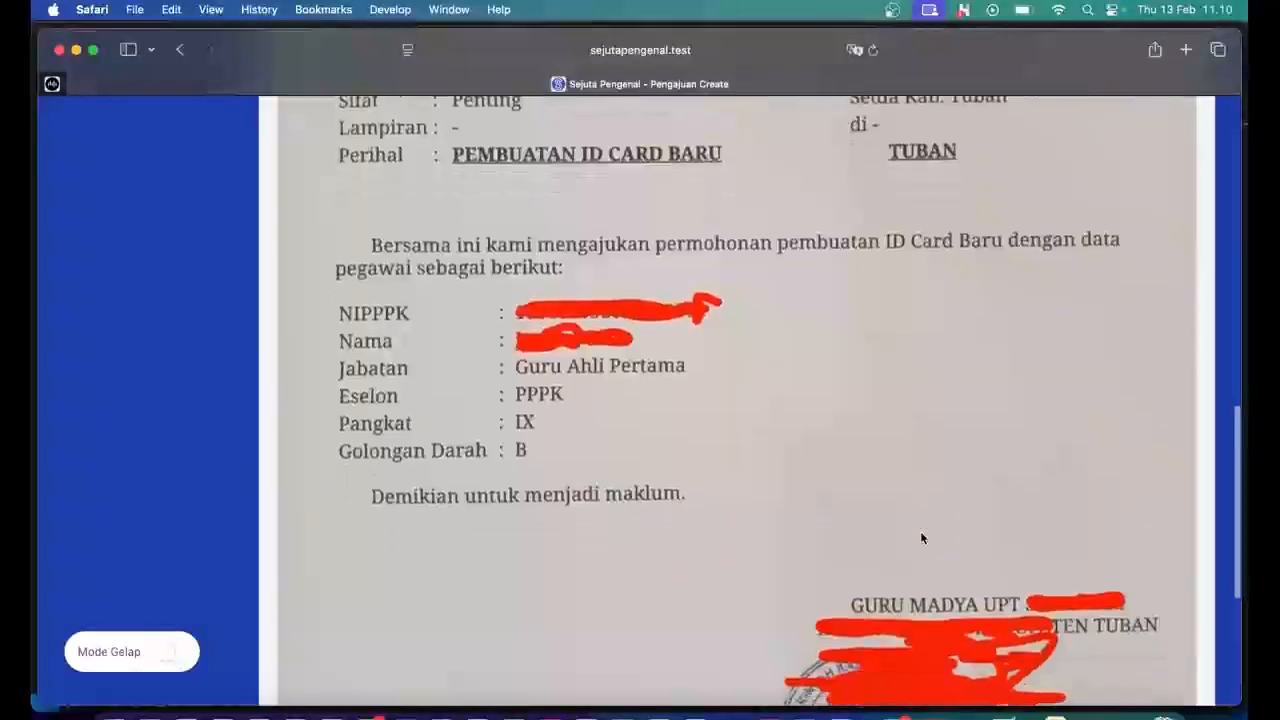
scroll(921, 538, "down", 7)
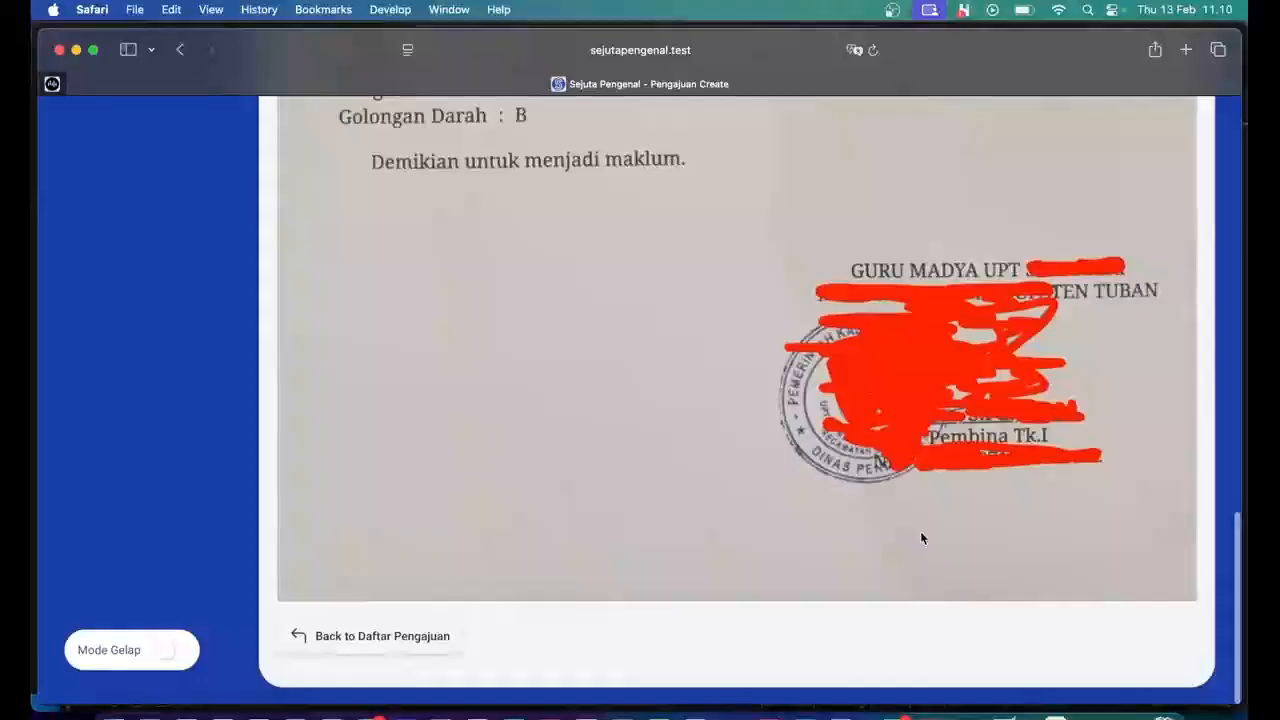
scroll(921, 538, "up", 4)
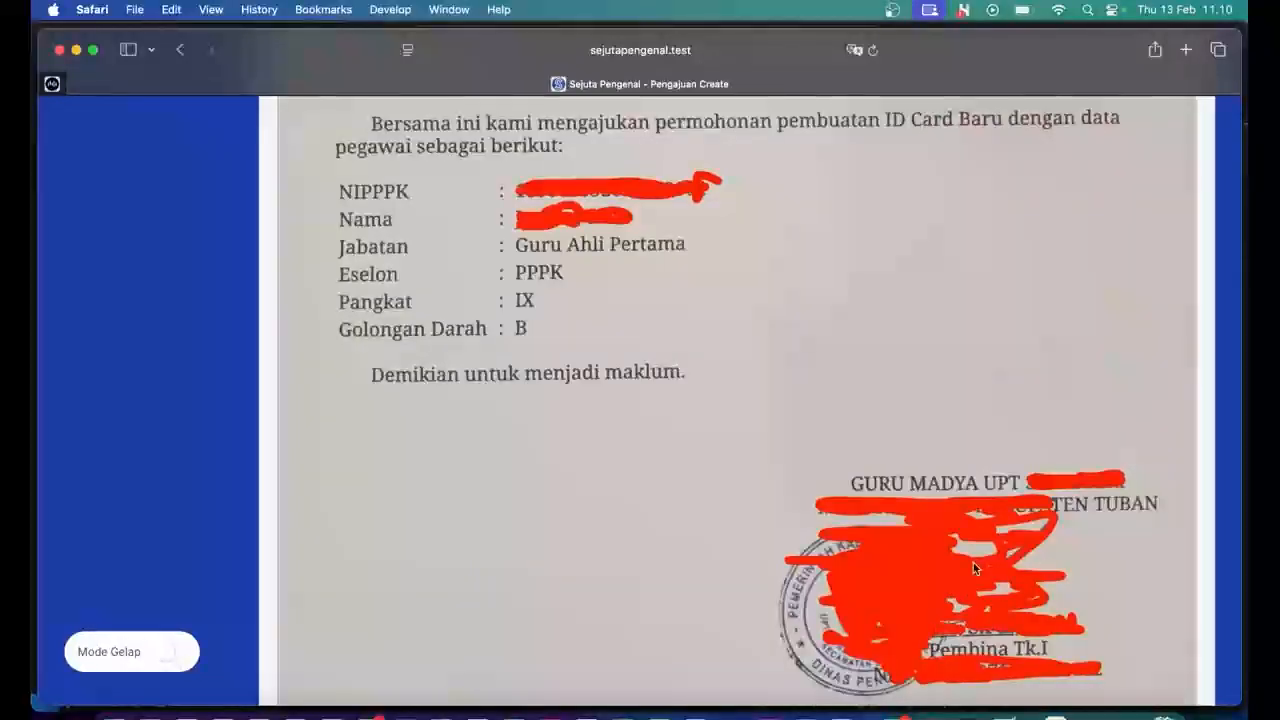
scroll(974, 567, "up", 1)
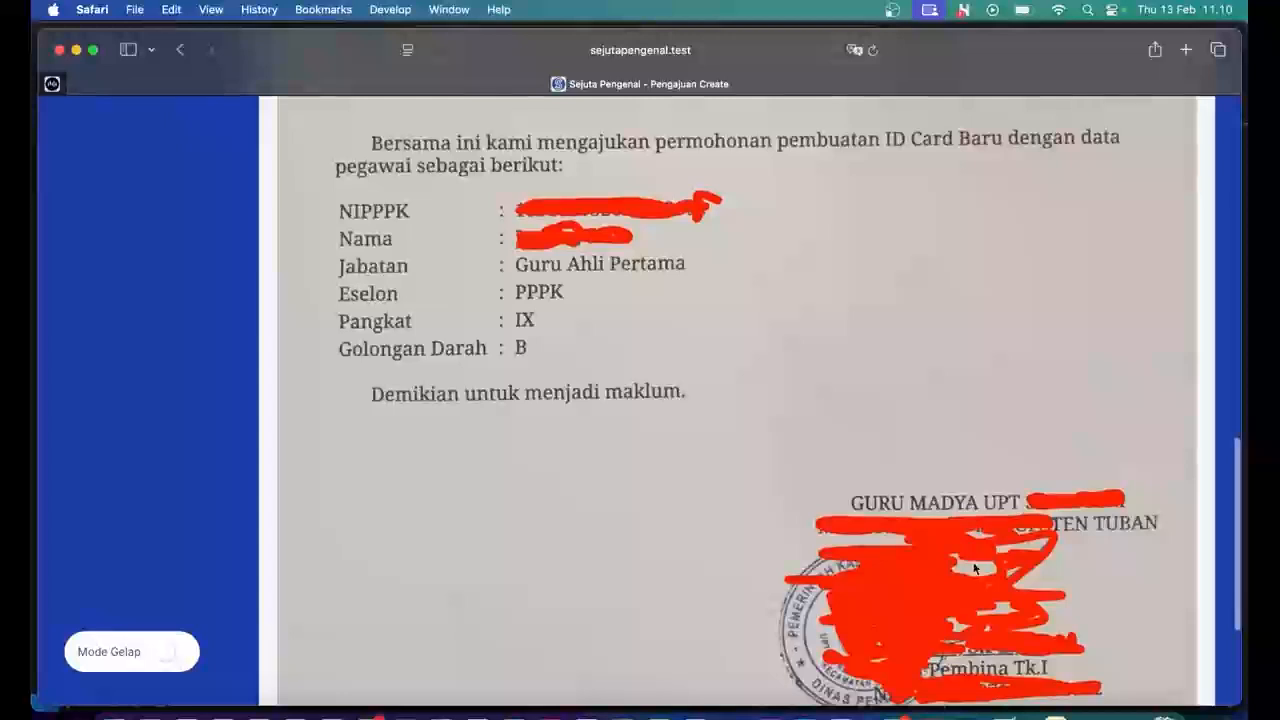
scroll(974, 567, "down", 1)
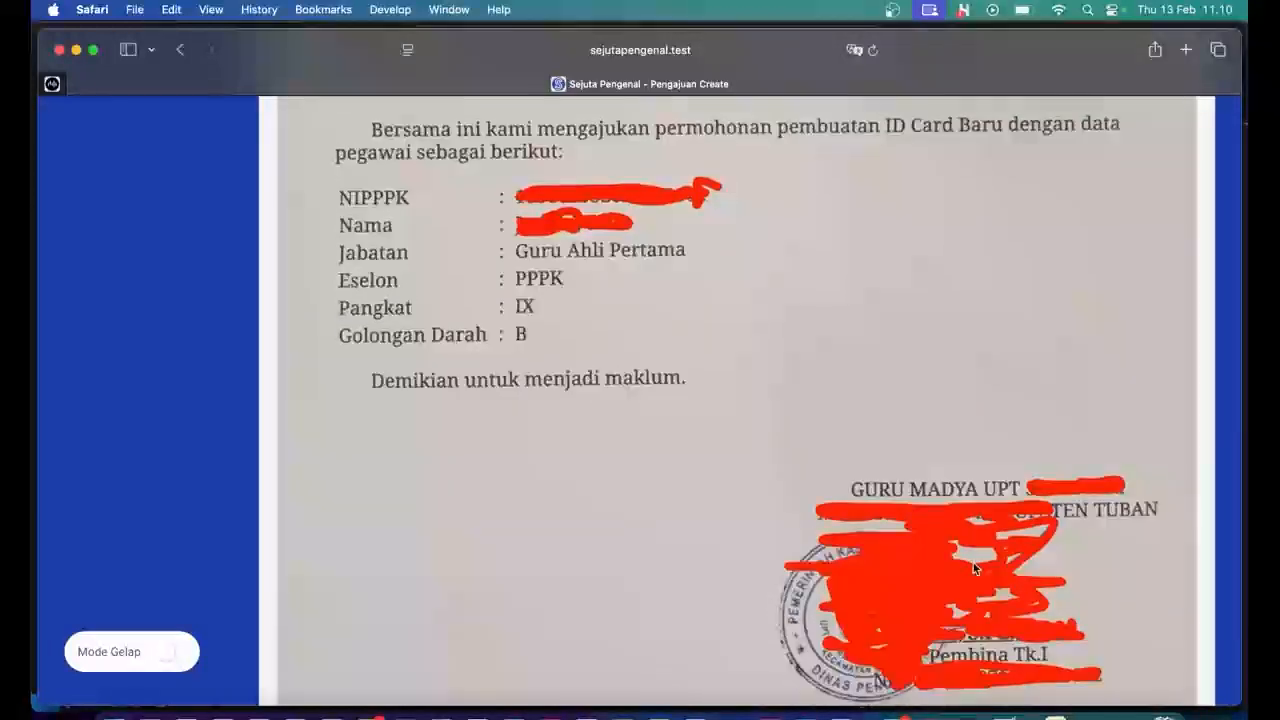
scroll(974, 567, "up", 2)
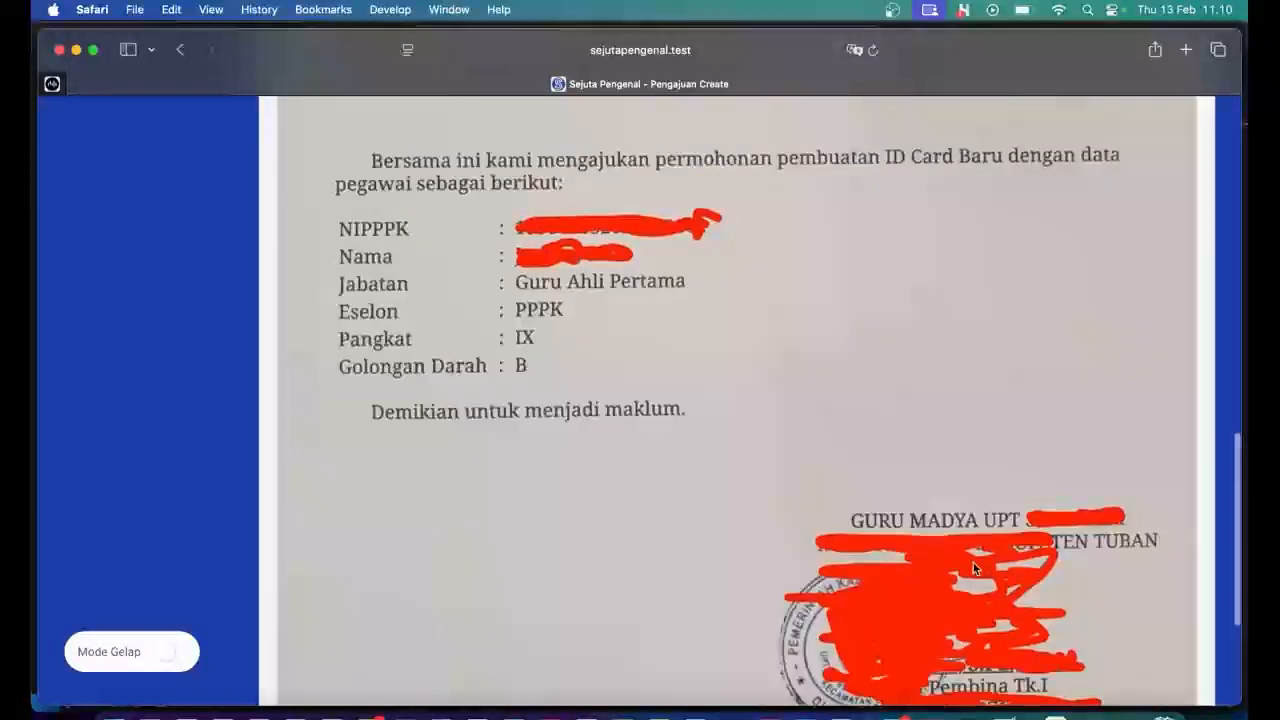
scroll(834, 526, "up", 3)
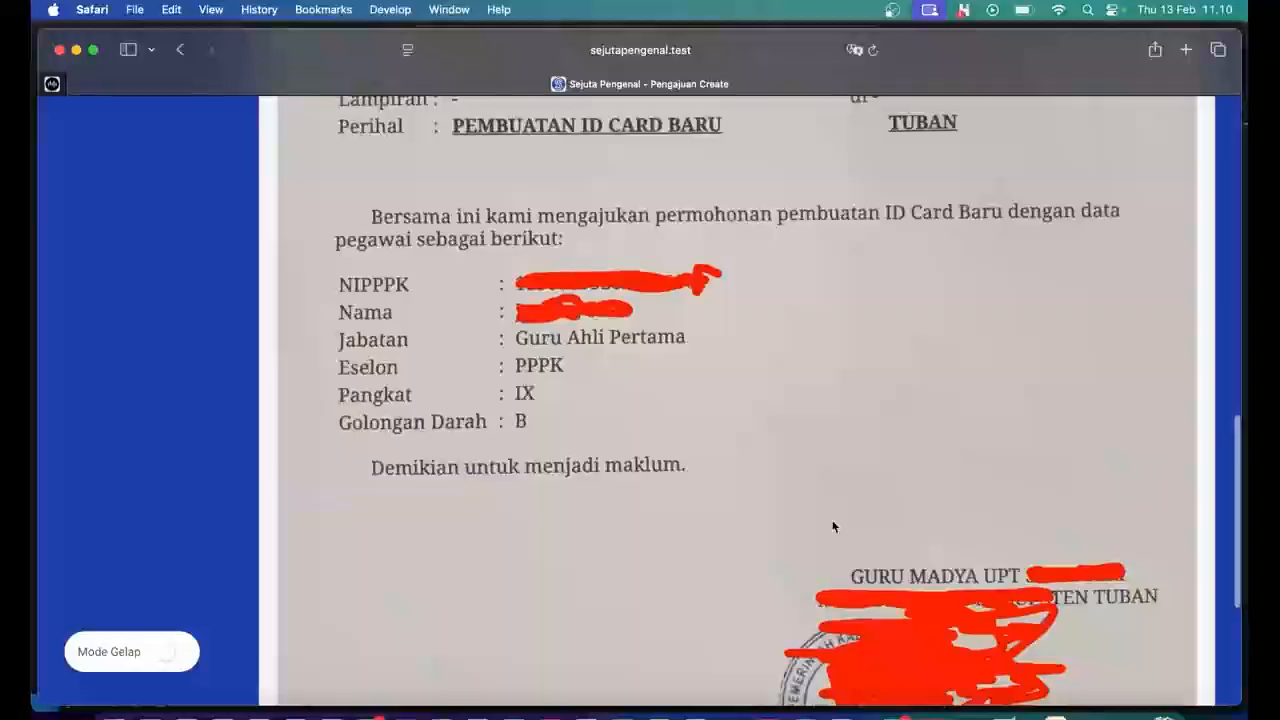
scroll(535, 308, "up", 2)
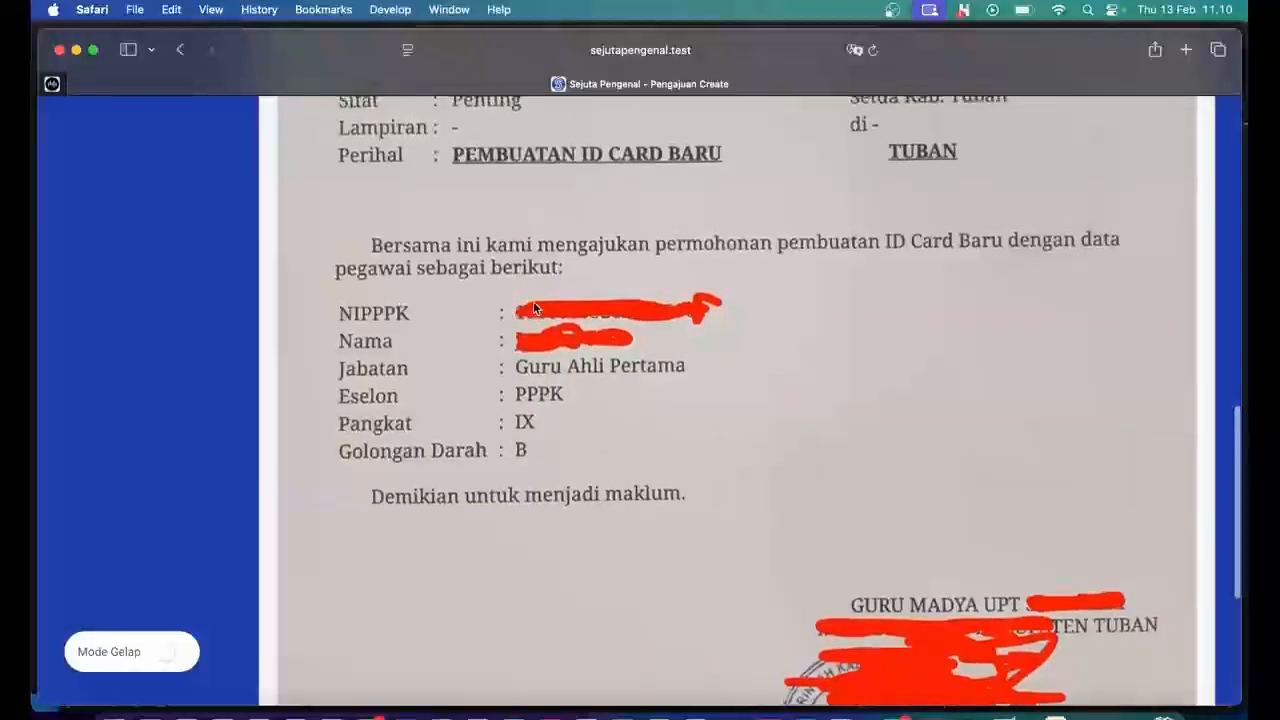
scroll(534, 308, "up", 2)
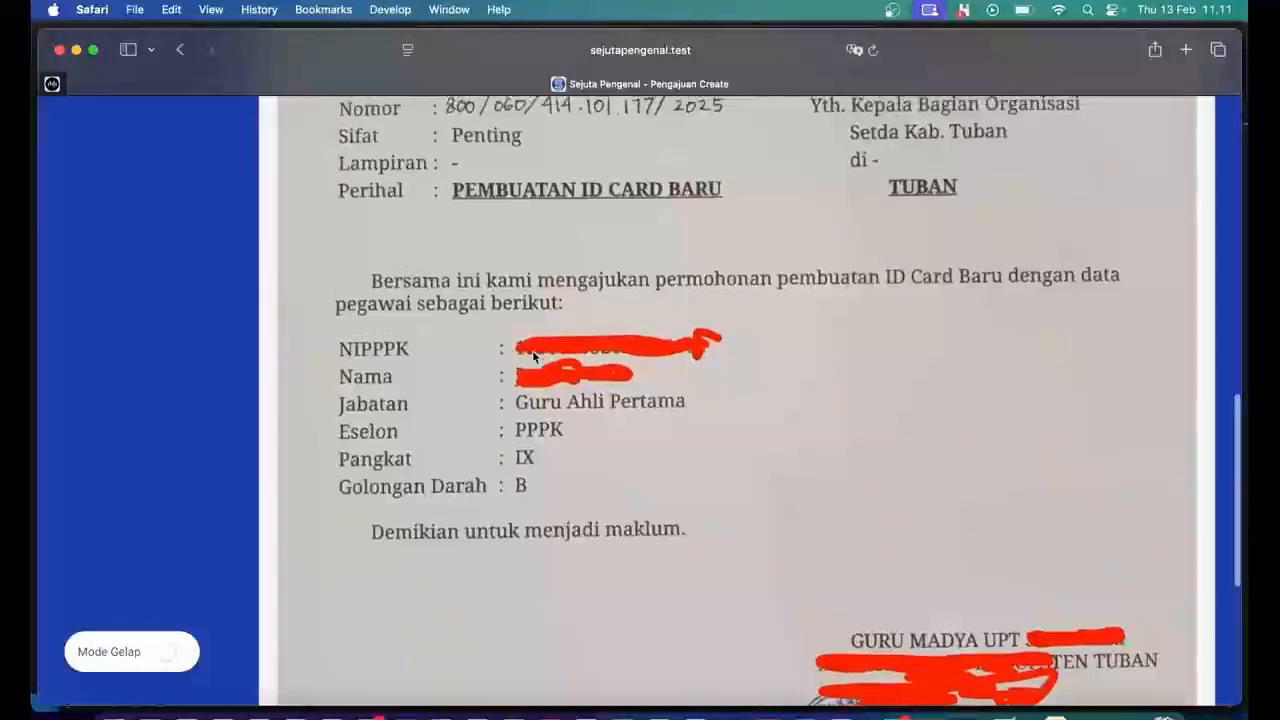
scroll(533, 355, "up", 4)
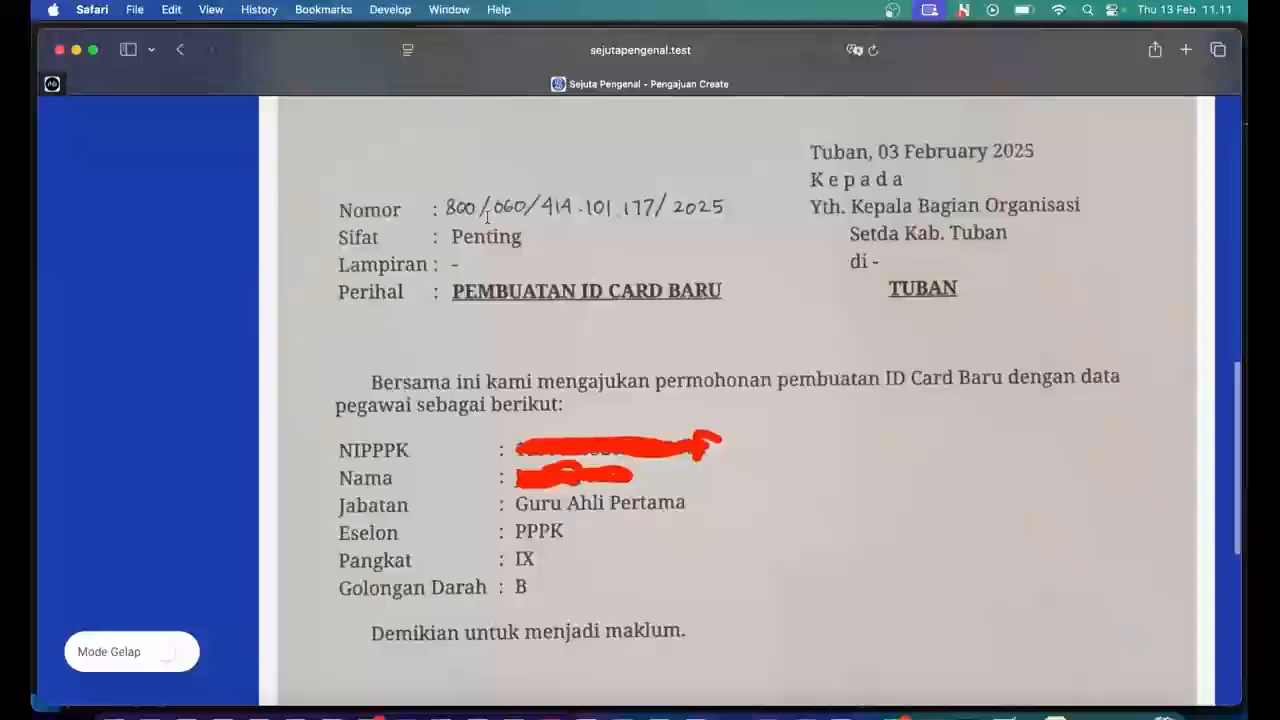
scroll(520, 222, "up", 7)
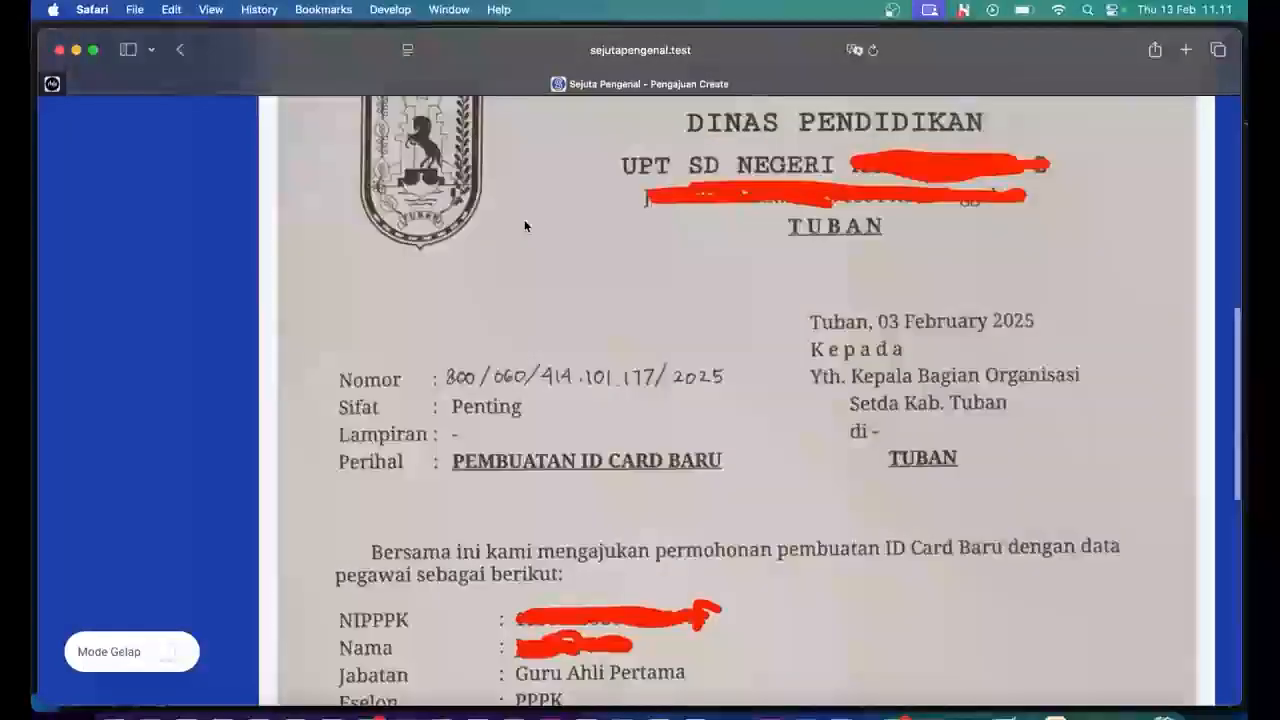
scroll(524, 226, "up", 3)
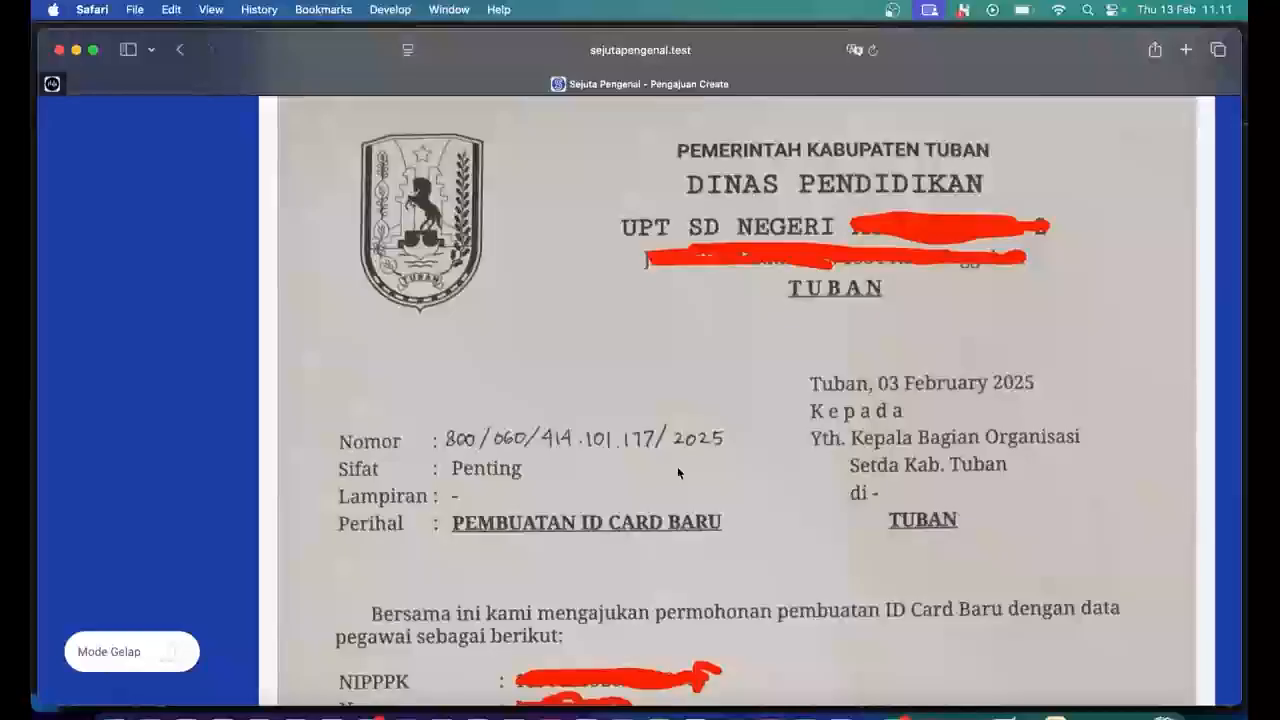
scroll(678, 468, "down", 6)
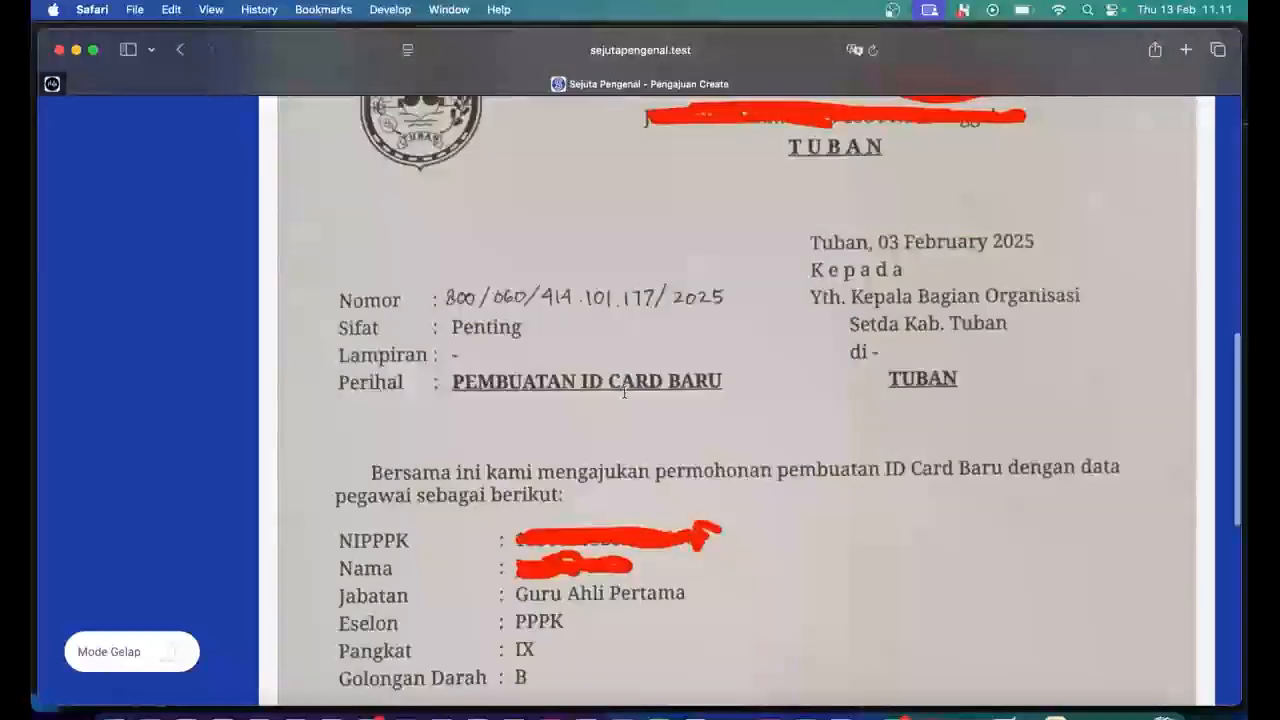
scroll(855, 367, "down", 10)
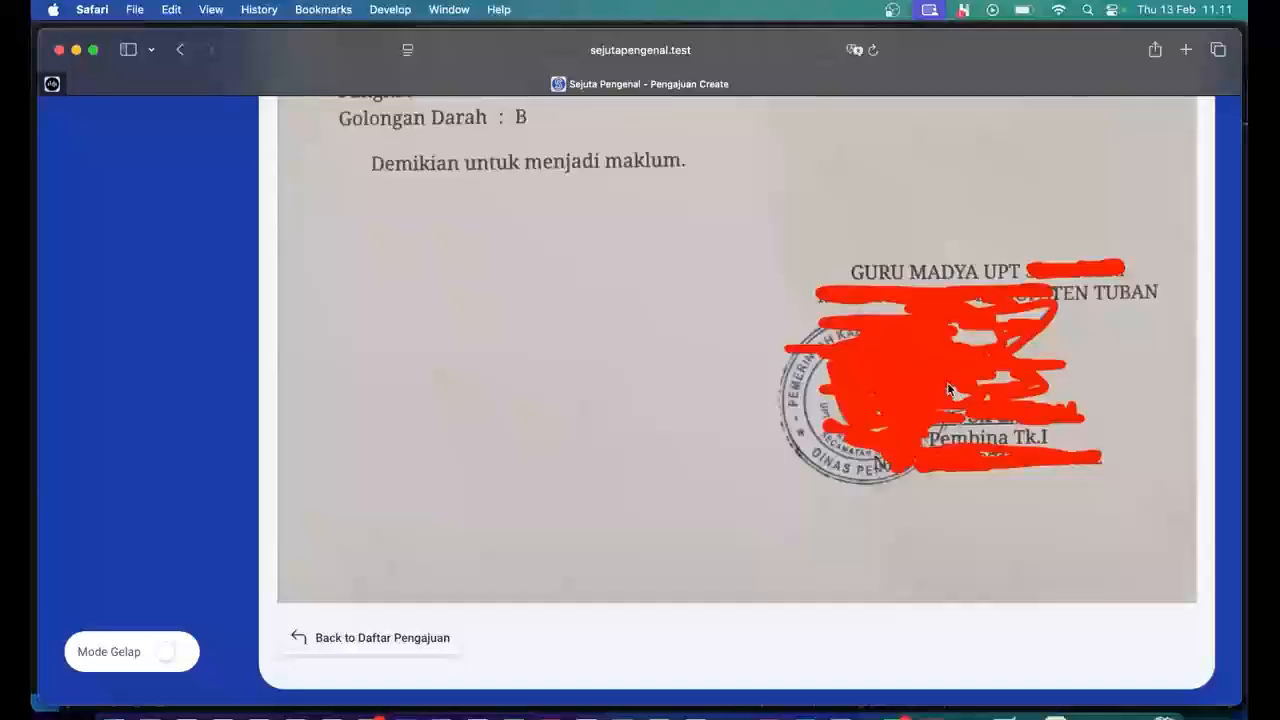
scroll(948, 390, "up", 15)
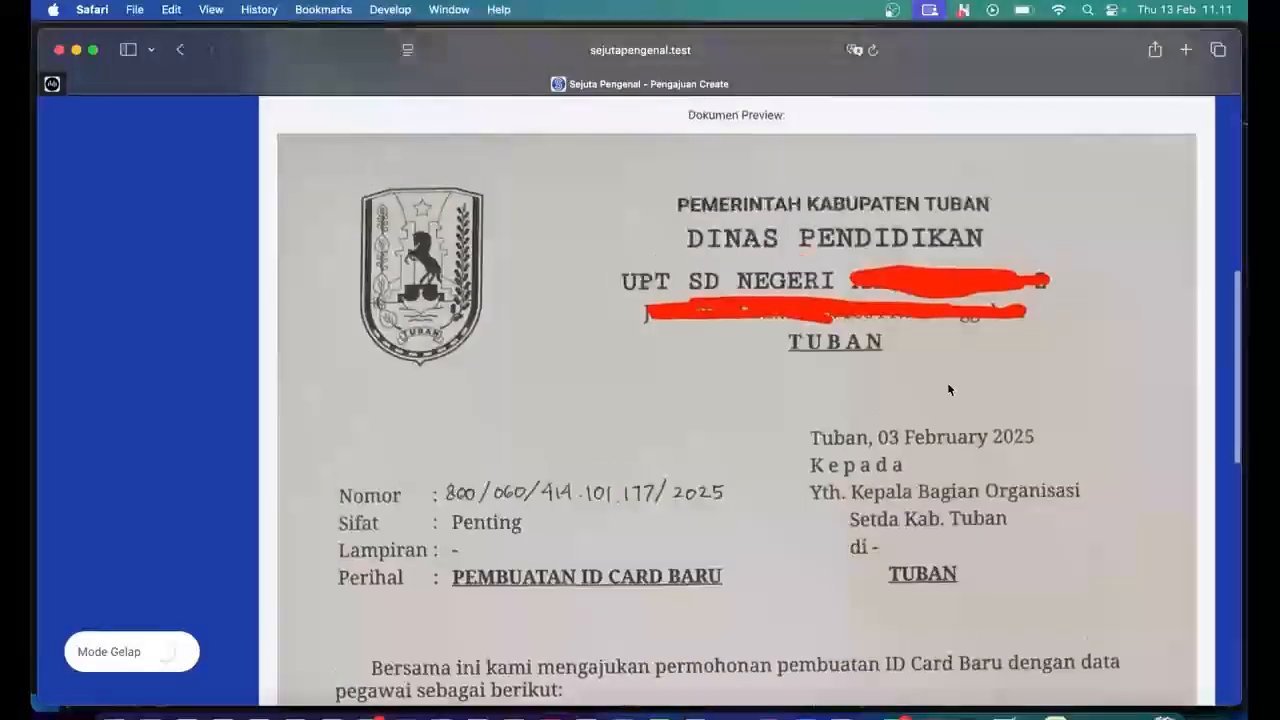
scroll(948, 390, "up", 5)
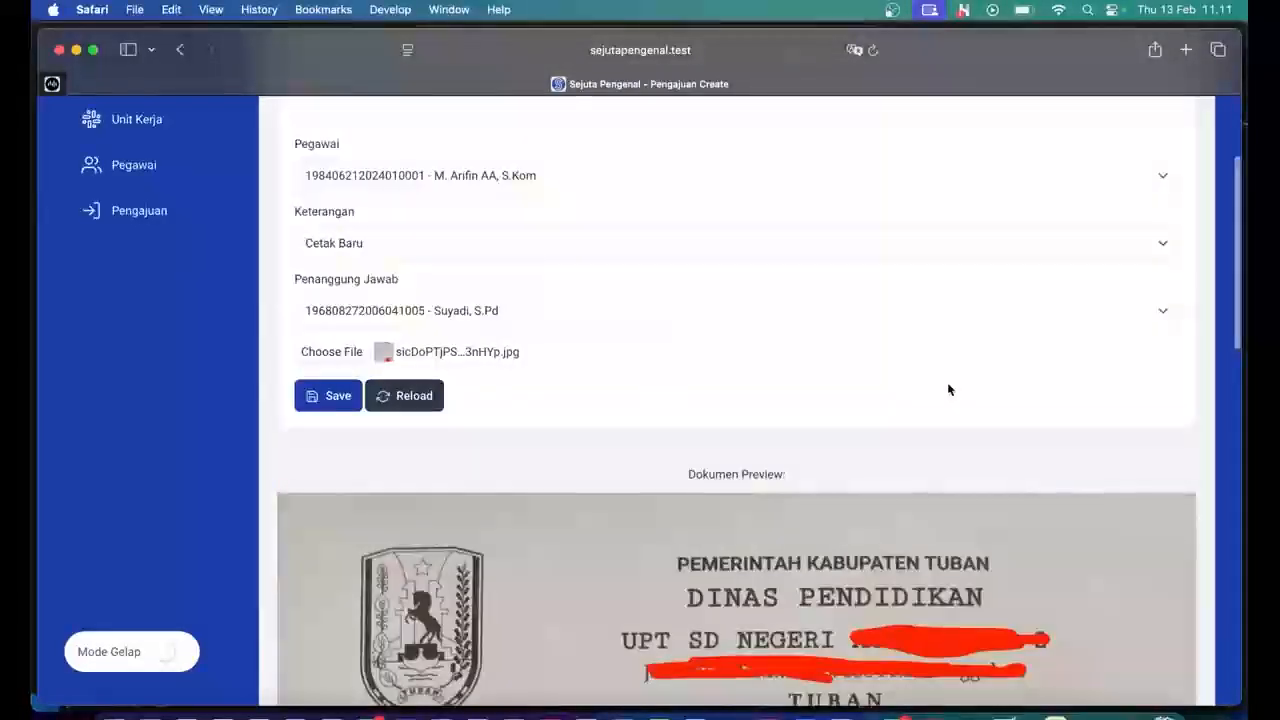
left_click(333, 398)
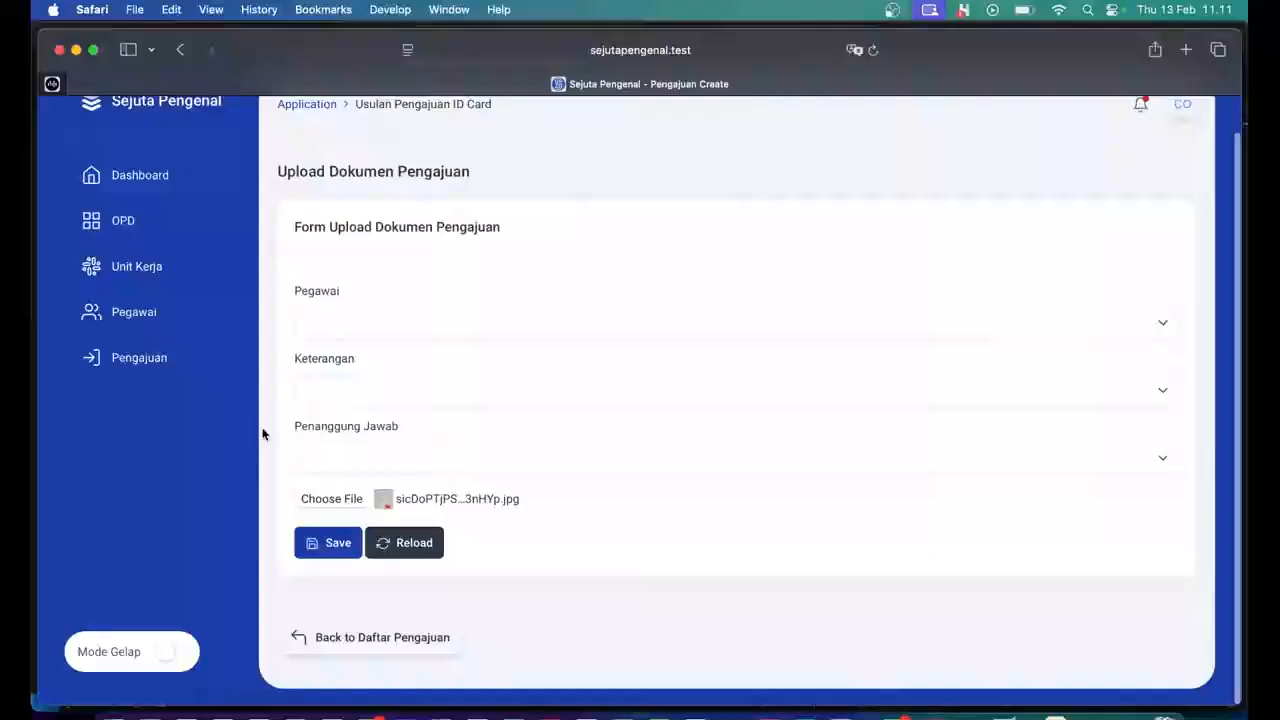
left_click(163, 371)
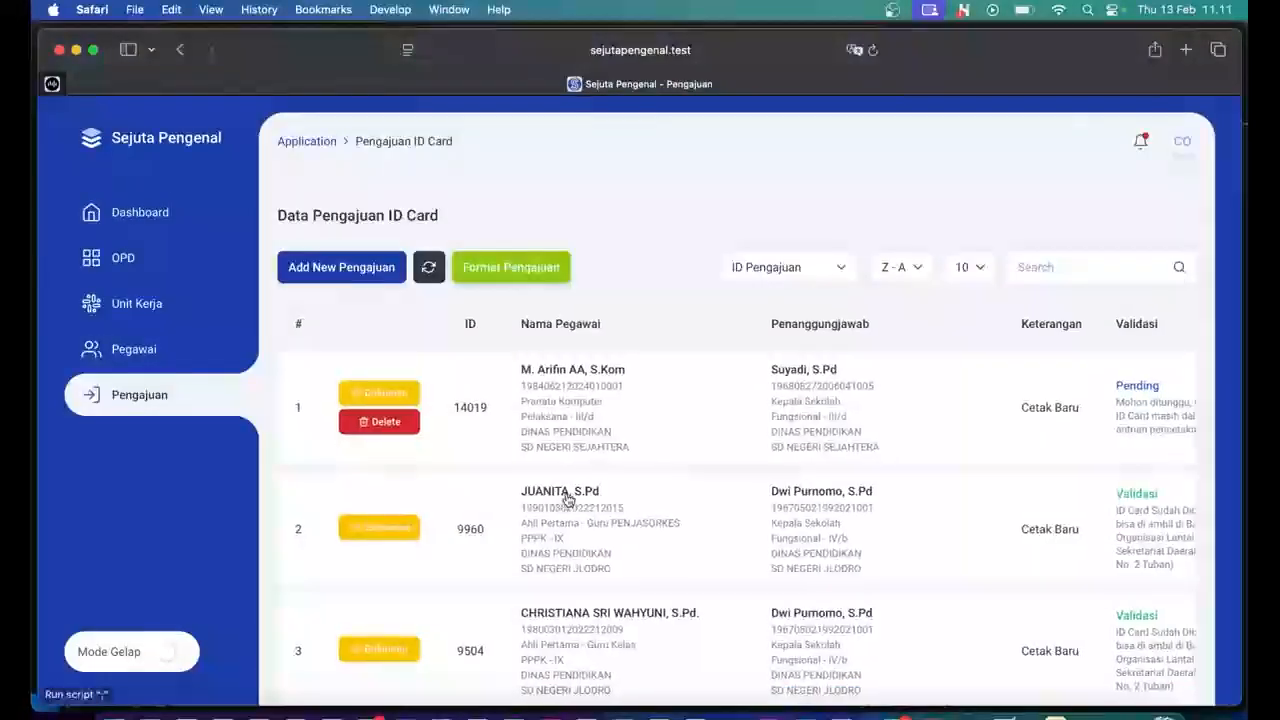
scroll(567, 500, "right", 1)
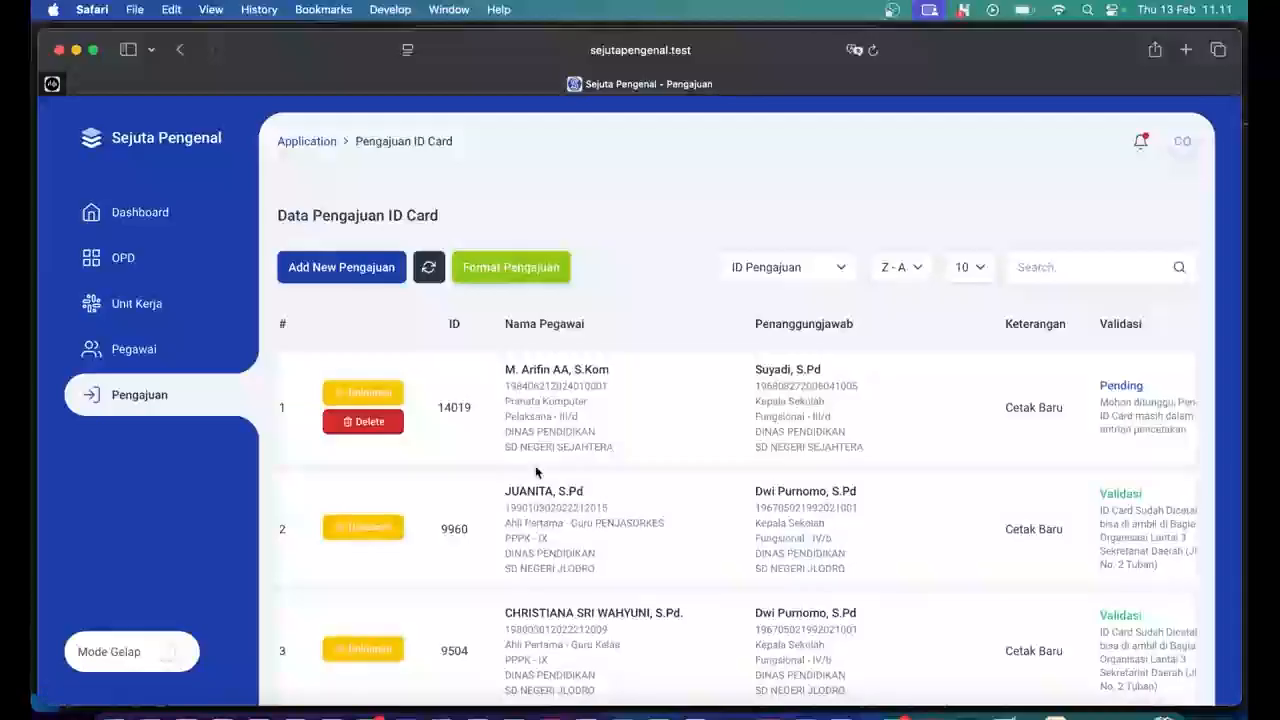
scroll(988, 466, "right", 3)
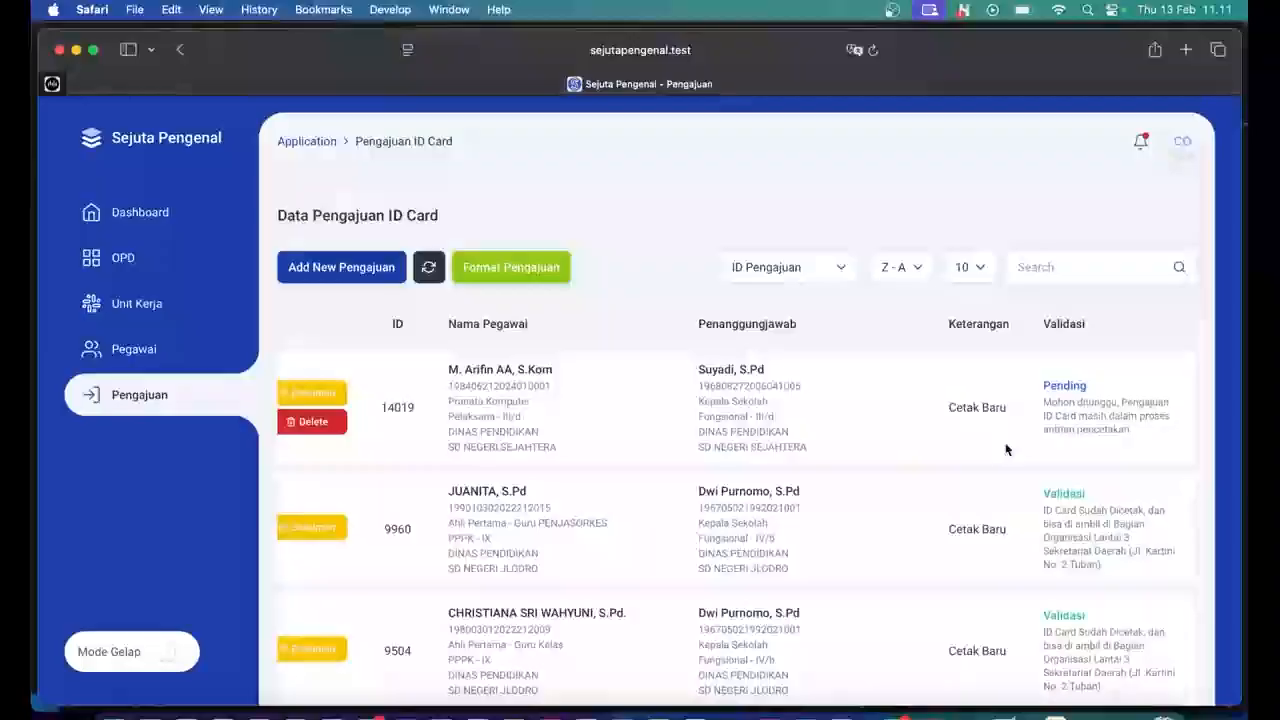
scroll(1006, 449, "left", 1)
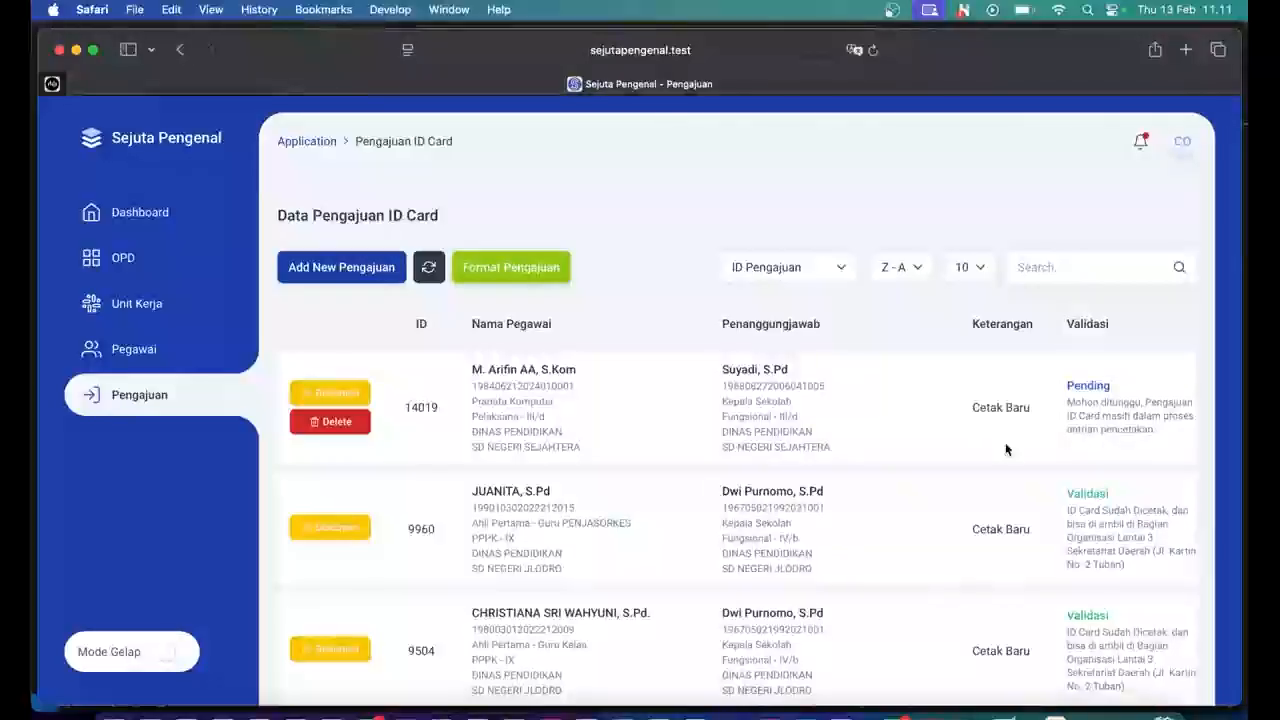
scroll(1006, 449, "left", 1)
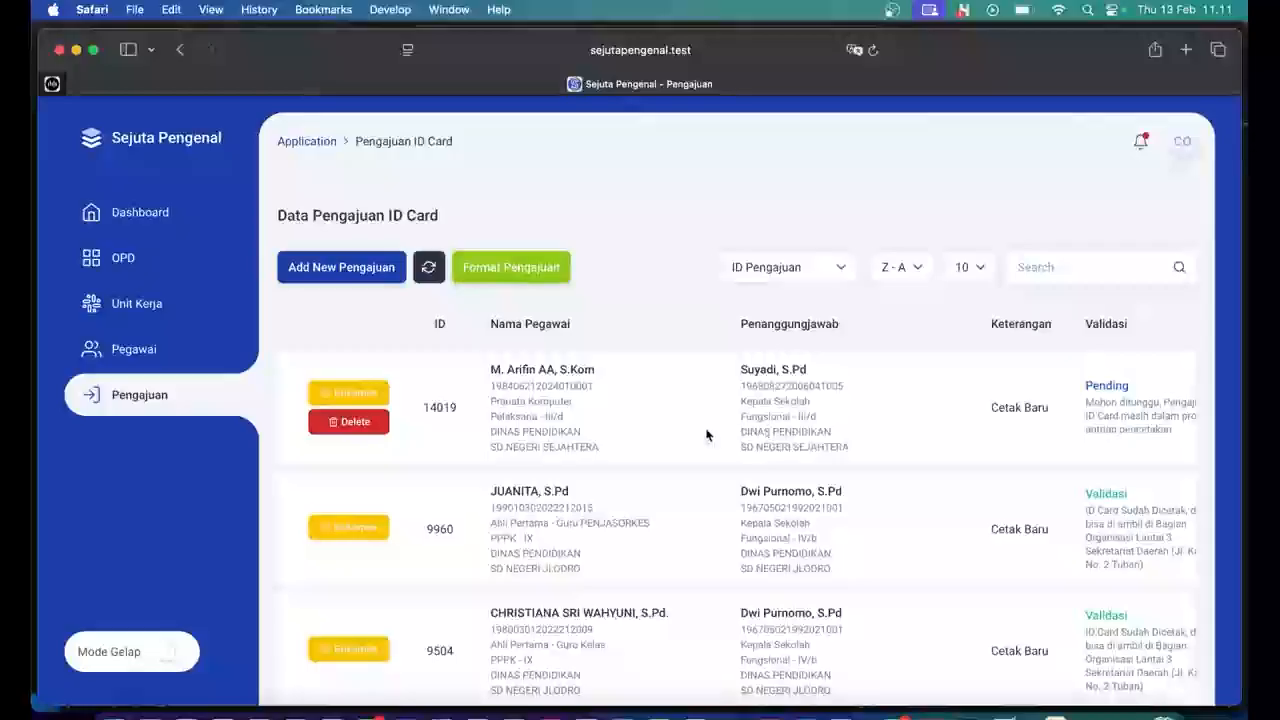
scroll(706, 434, "right", 2)
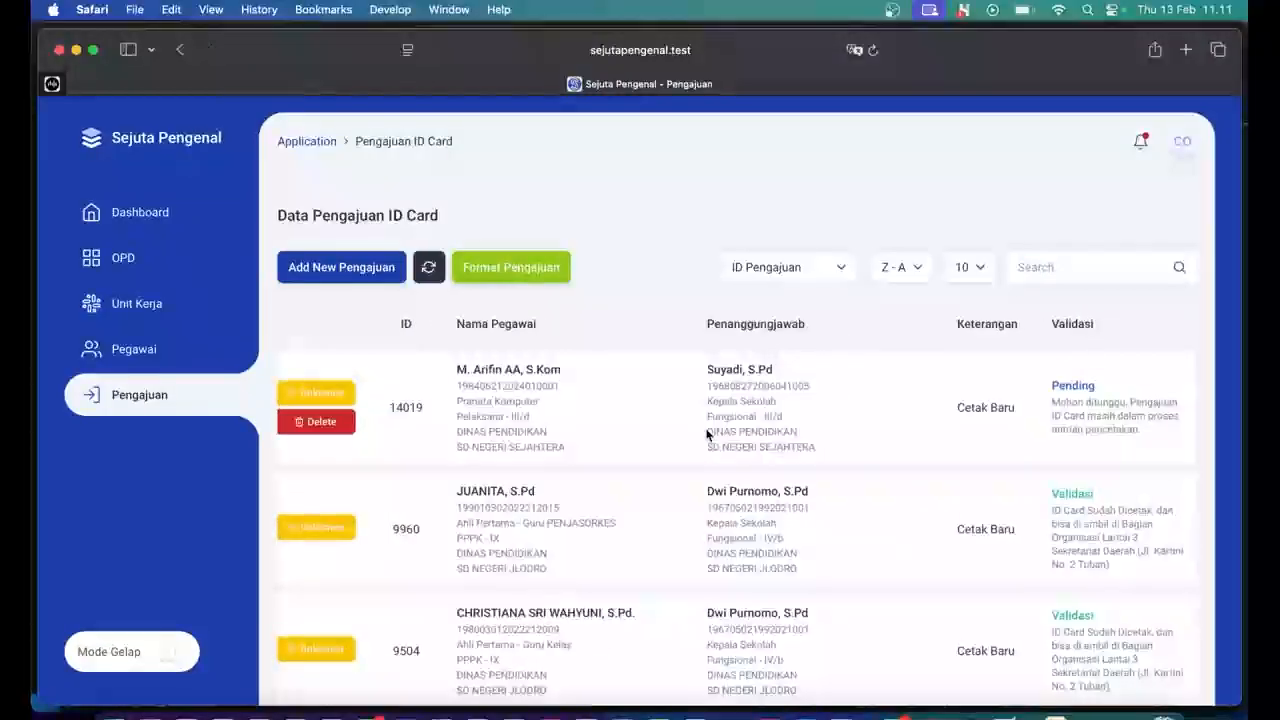
scroll(706, 434, "left", 4)
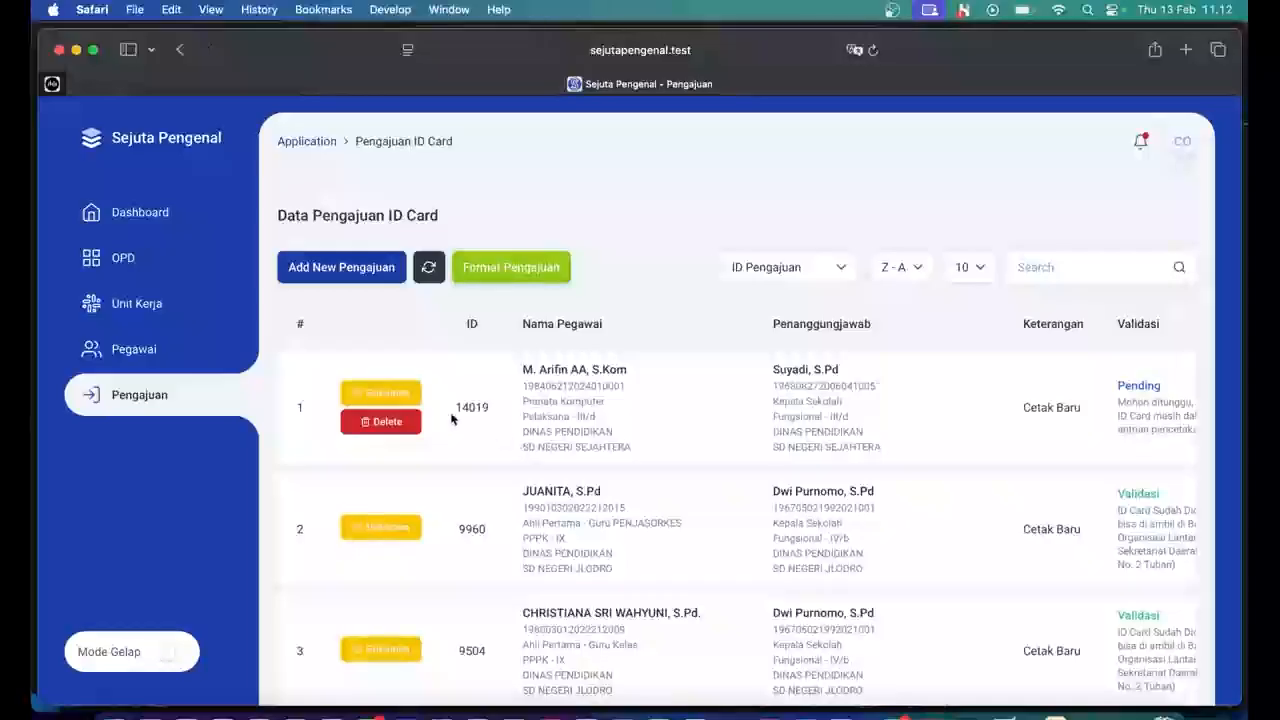
left_click(408, 401)
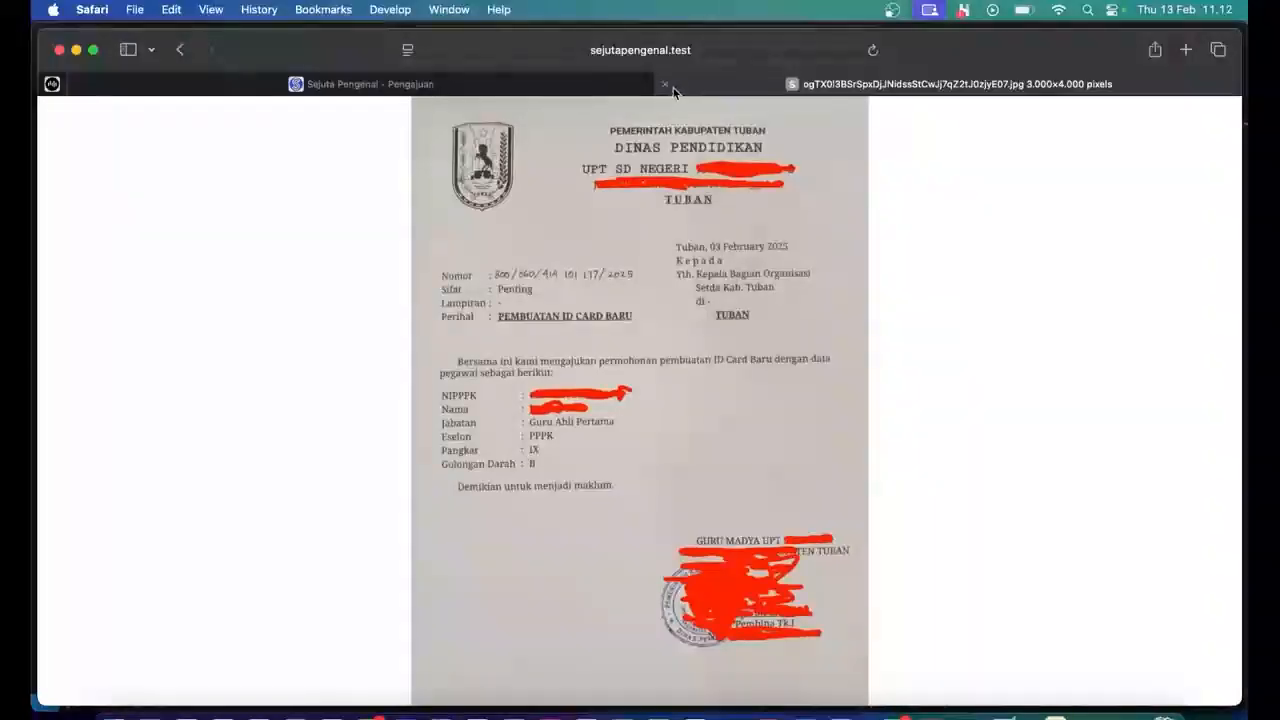
left_click(667, 85)
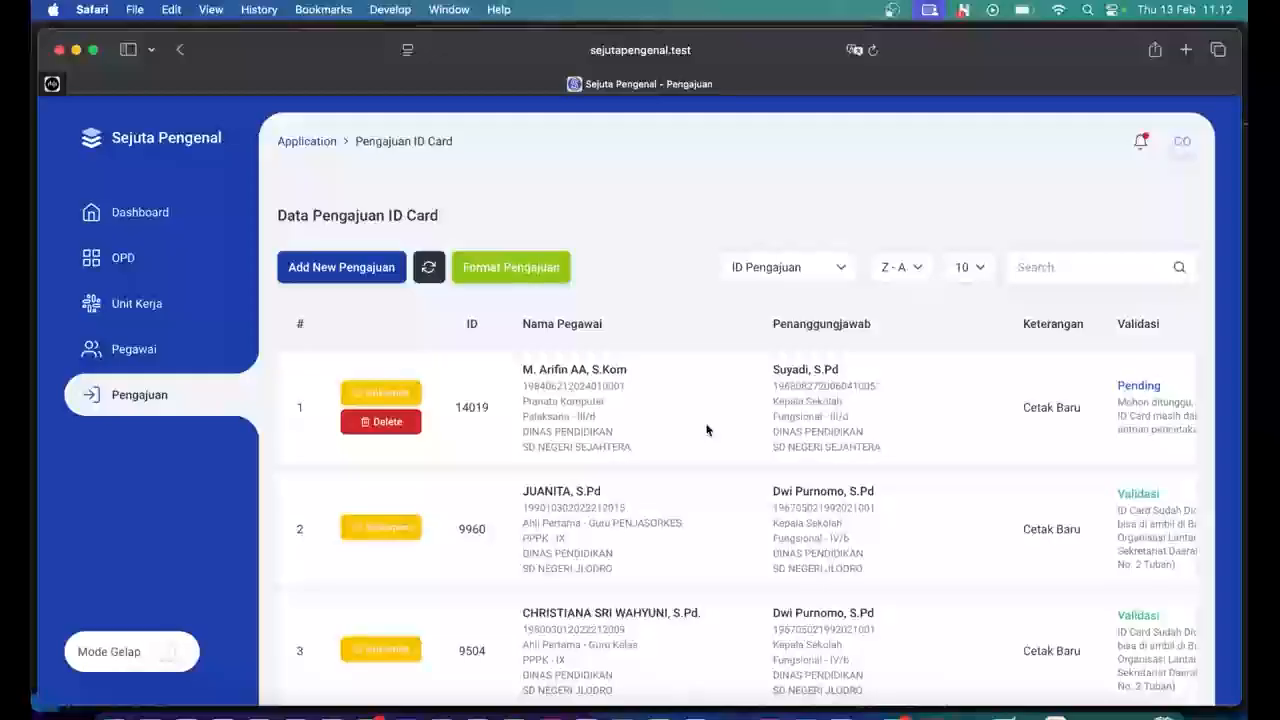
scroll(706, 430, "right", 3)
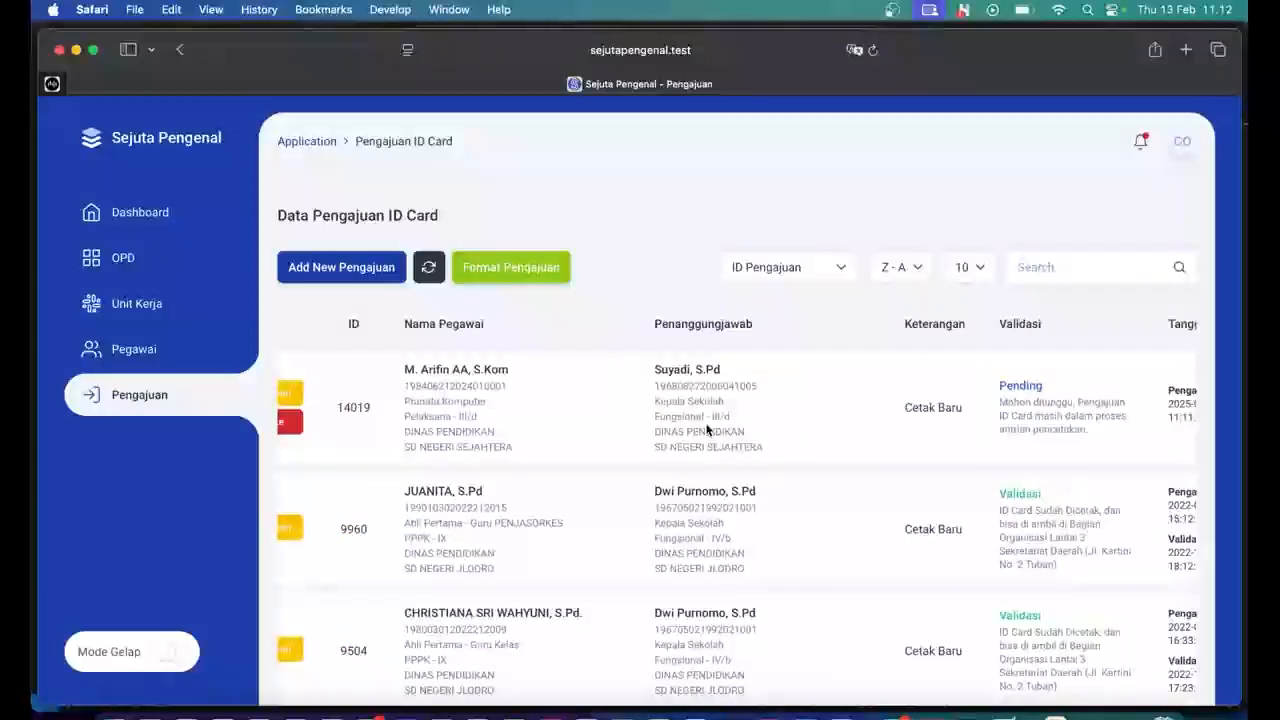
scroll(706, 430, "right", 2)
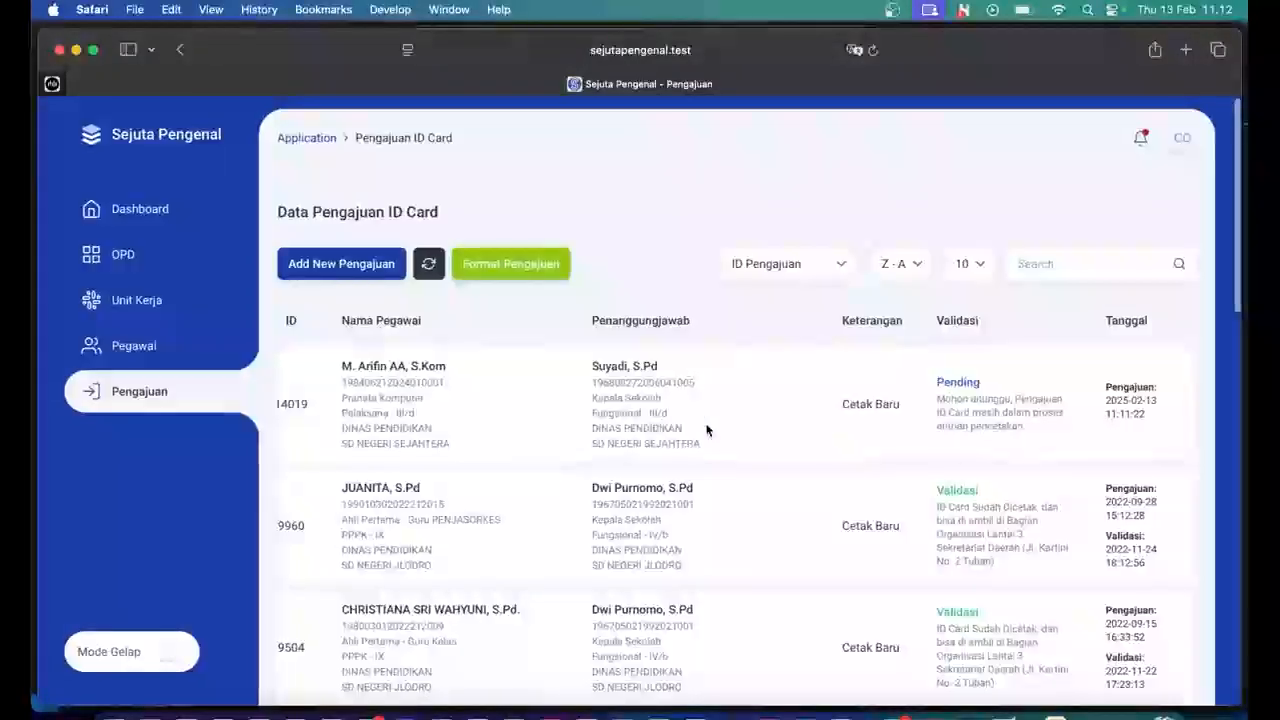
scroll(706, 430, "left", 4)
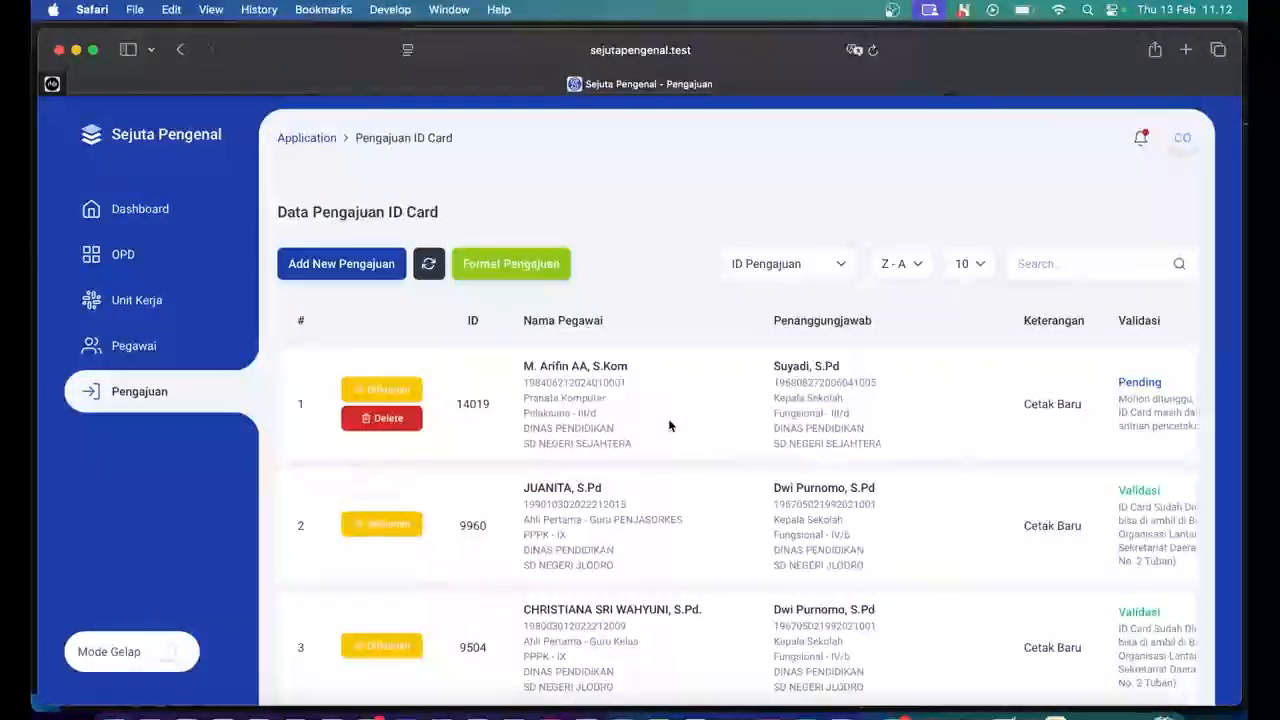
scroll(669, 426, "right", 2)
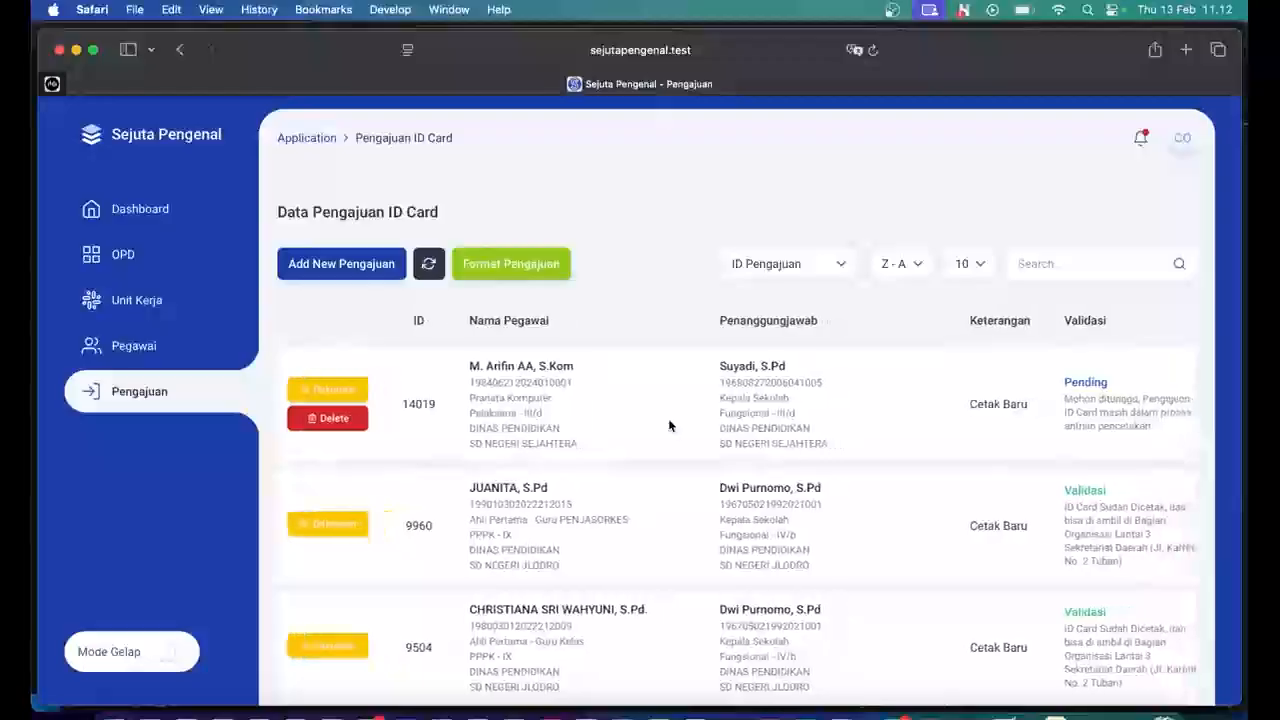
scroll(669, 426, "right", 2)
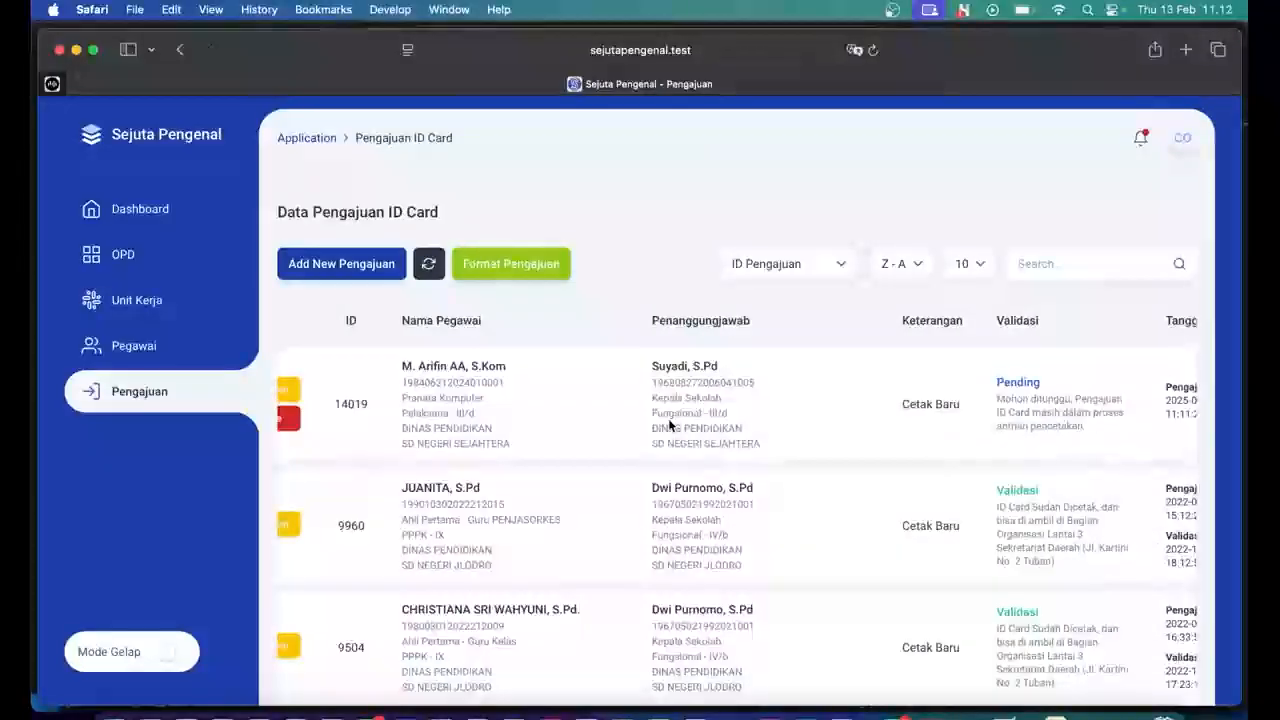
scroll(669, 426, "right", 2)
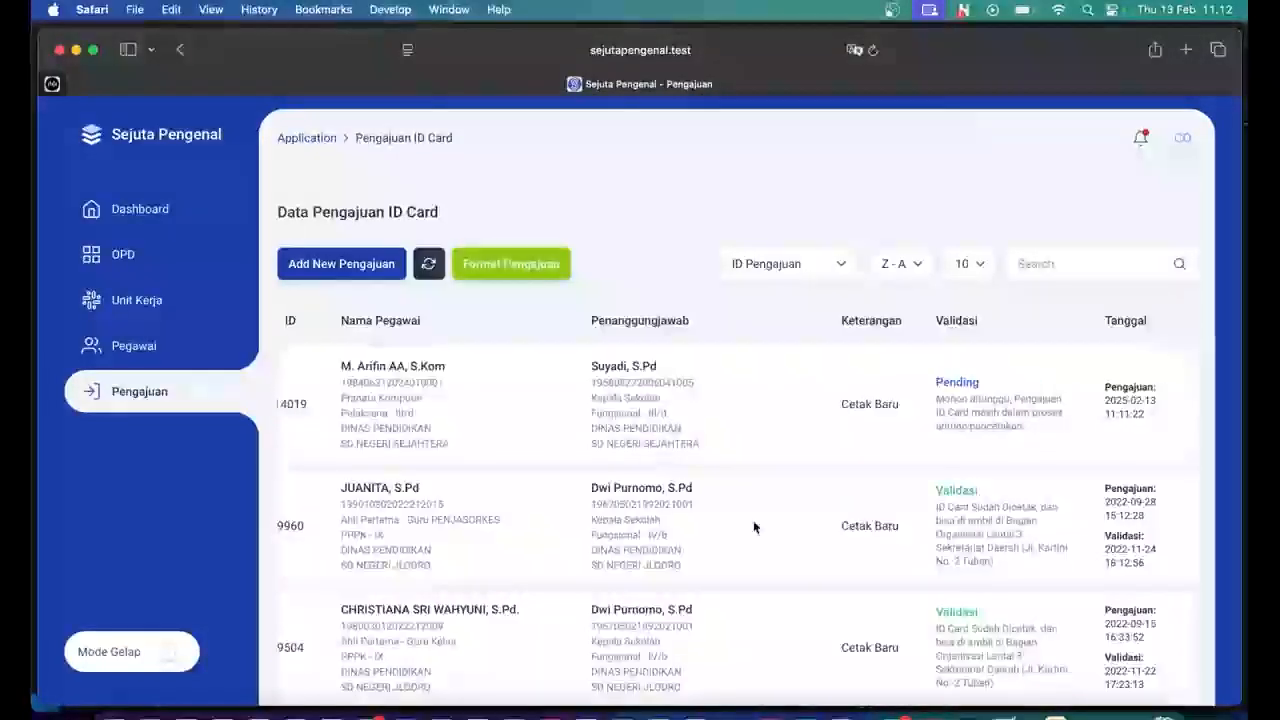
scroll(754, 527, "down", 5)
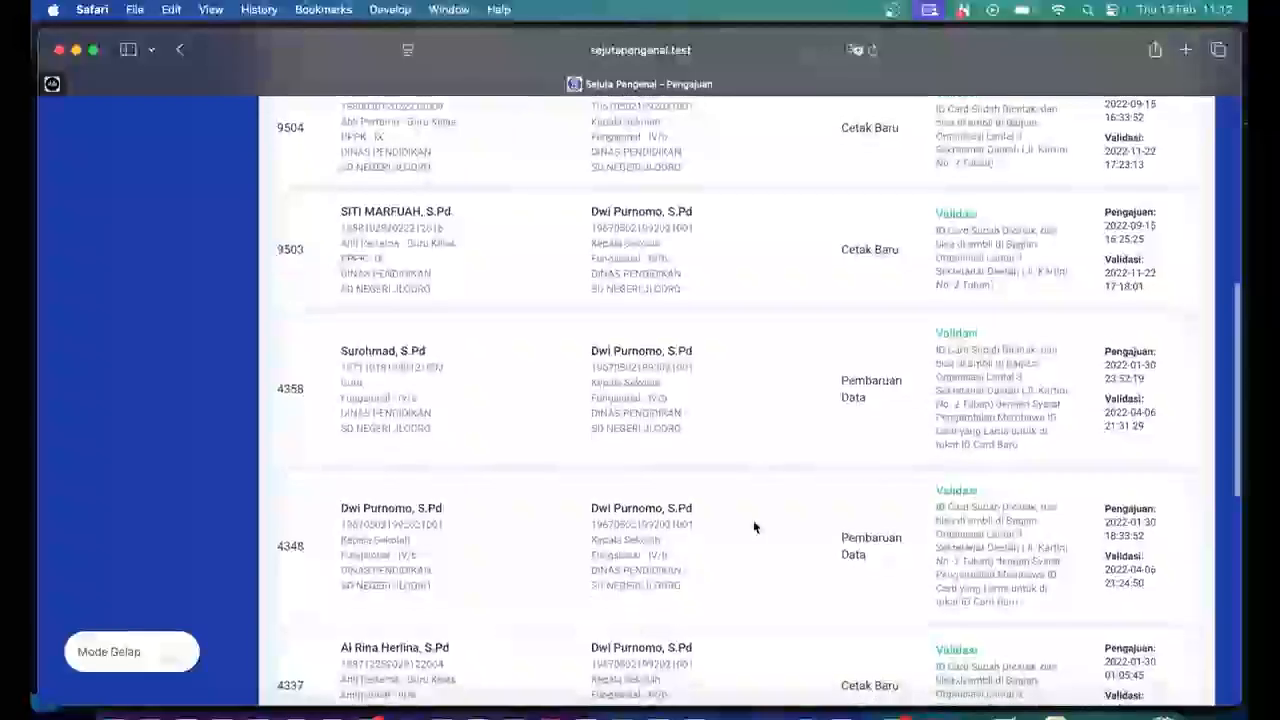
scroll(754, 527, "down", 6)
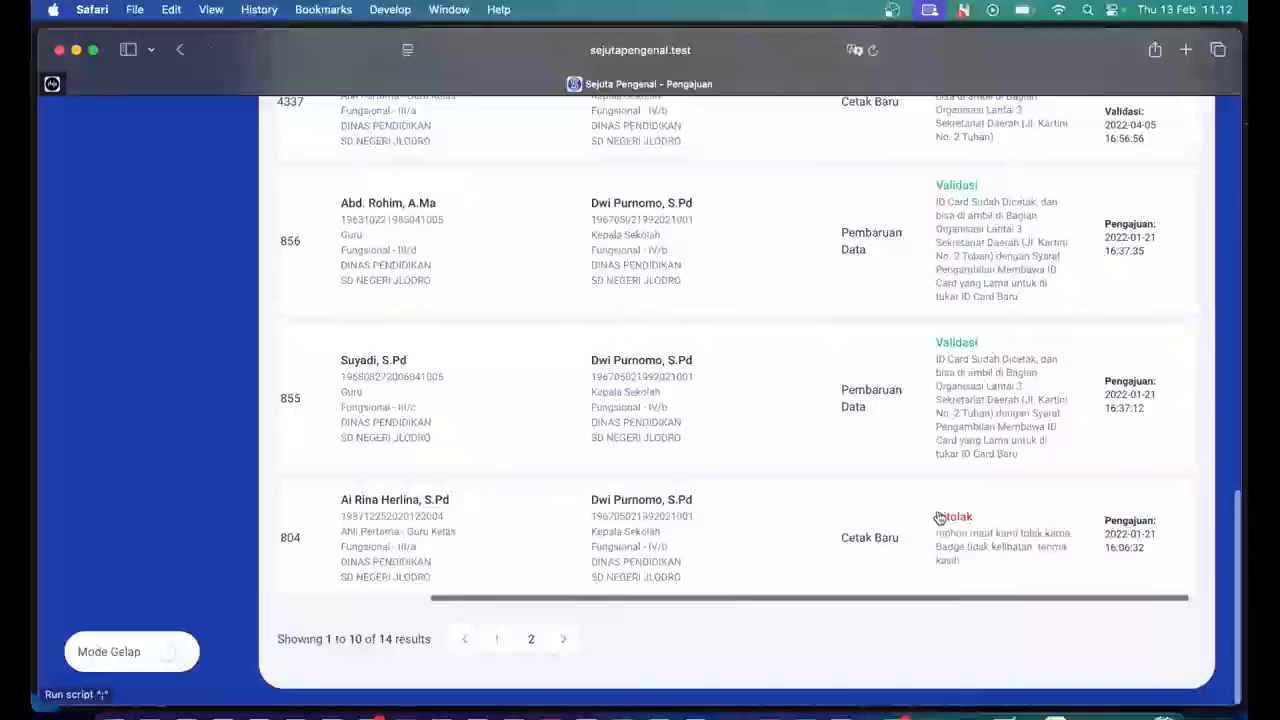
scroll(940, 517, "up", 6)
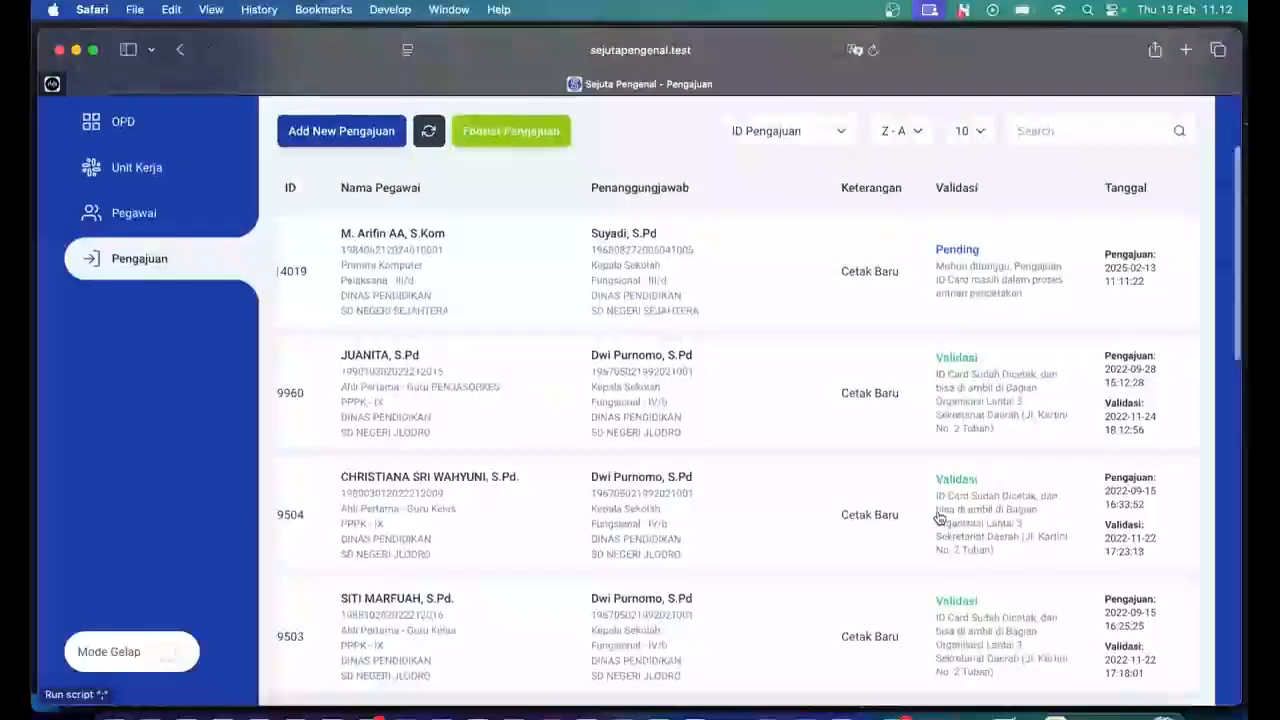
scroll(951, 281, "up", 1)
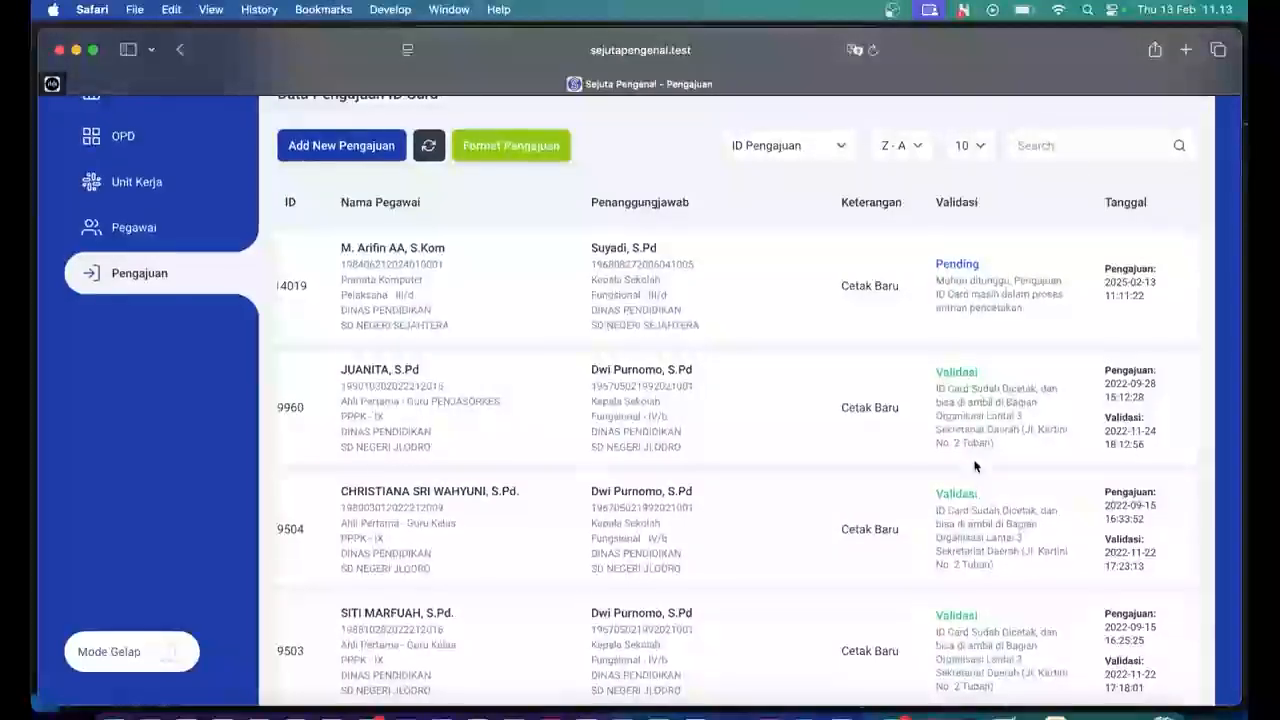
scroll(975, 466, "down", 1)
scroll(975, 466, "down", 3)
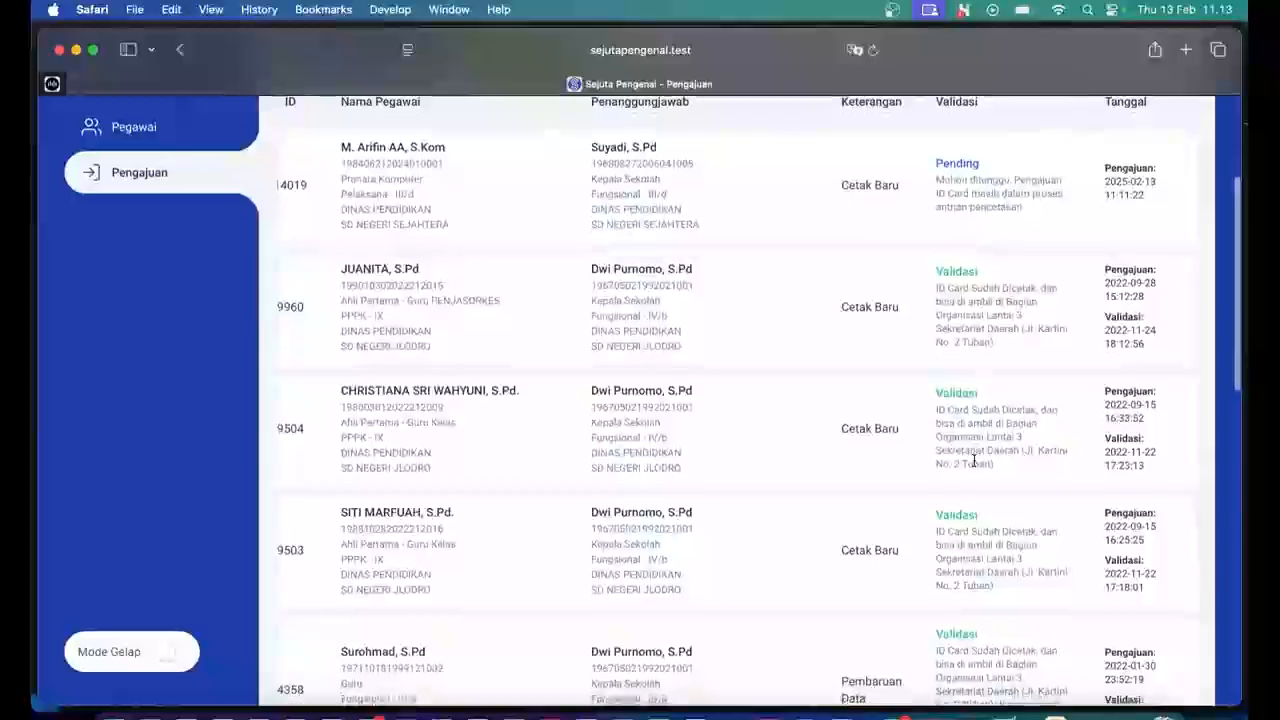
scroll(975, 462, "down", 10)
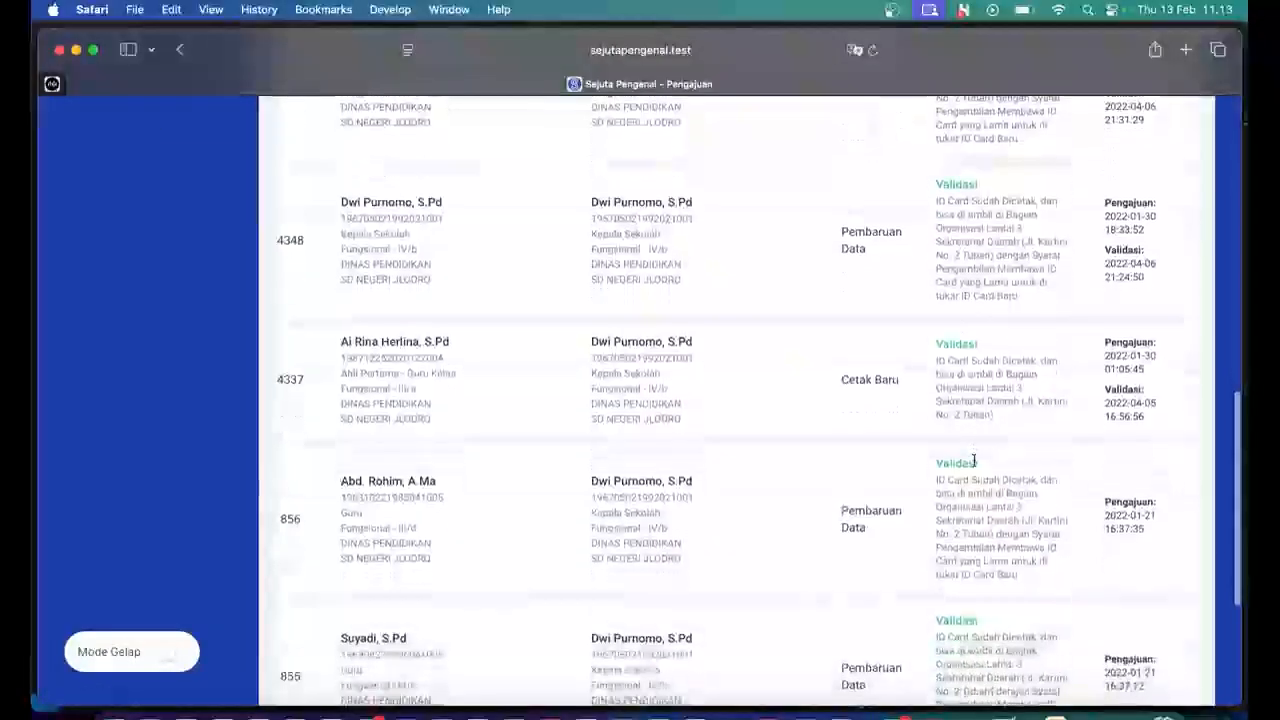
scroll(975, 462, "down", 4)
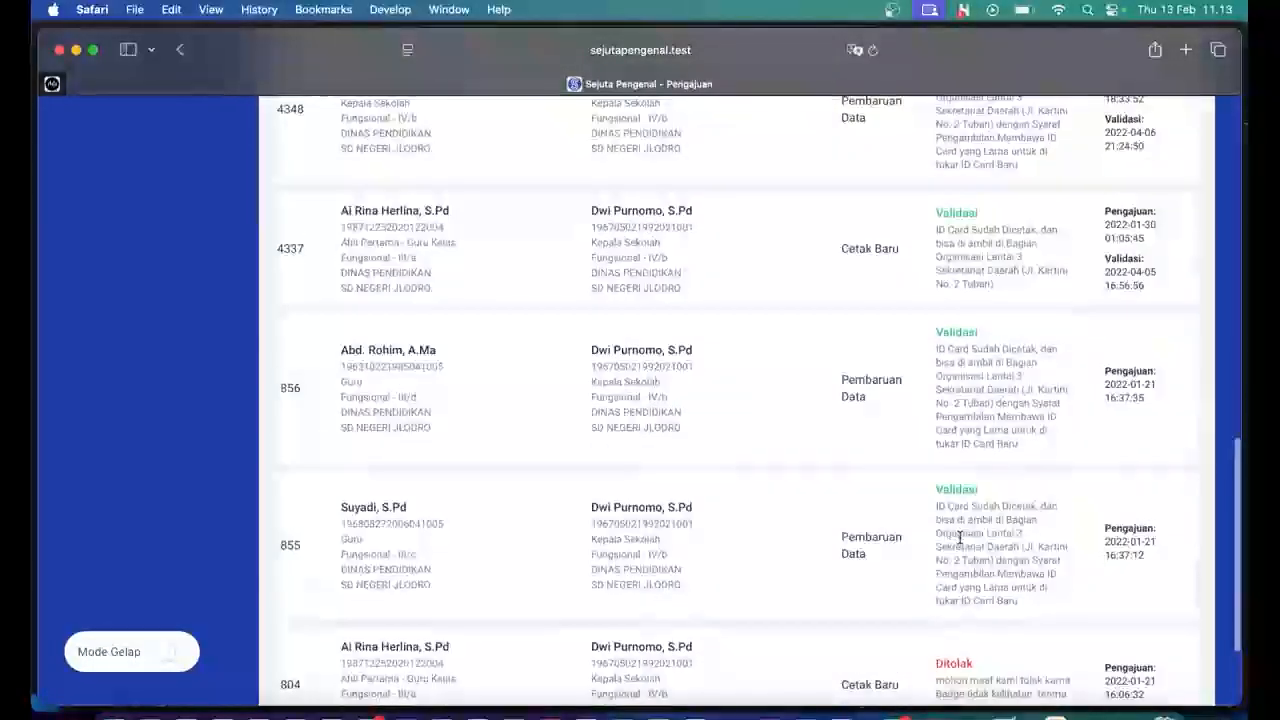
scroll(960, 538, "down", 3)
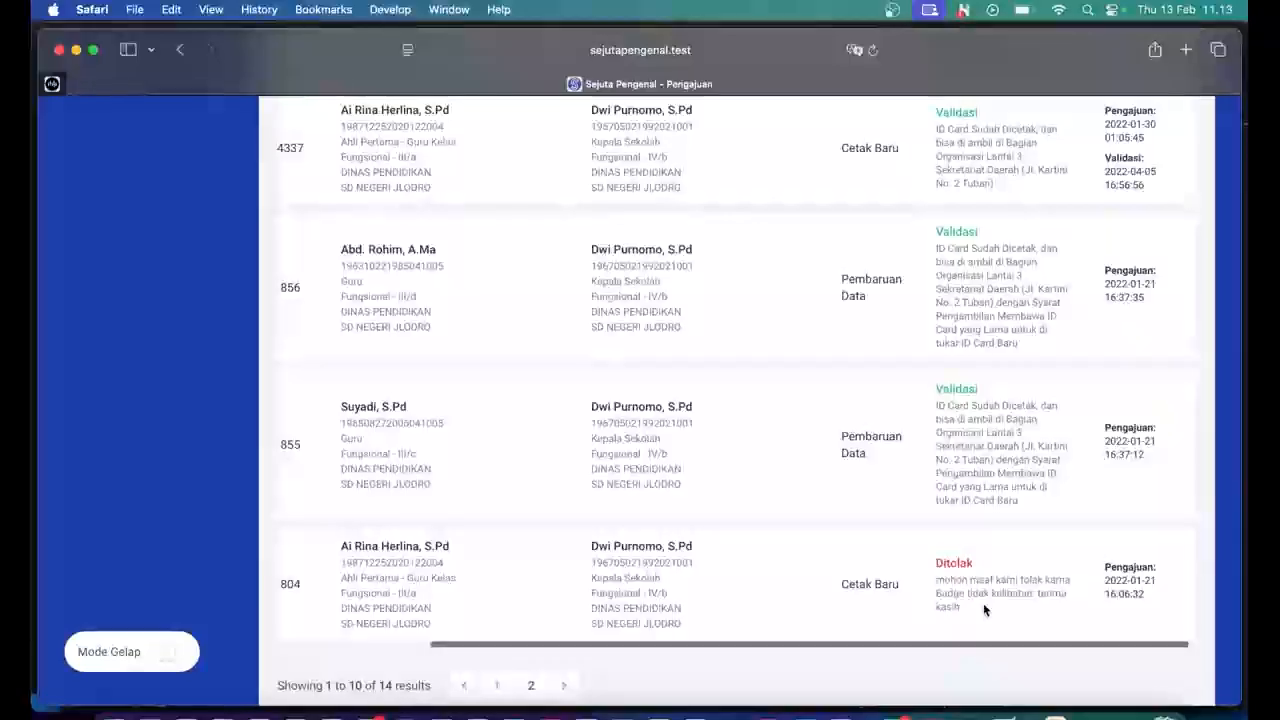
scroll(983, 608, "up", 2)
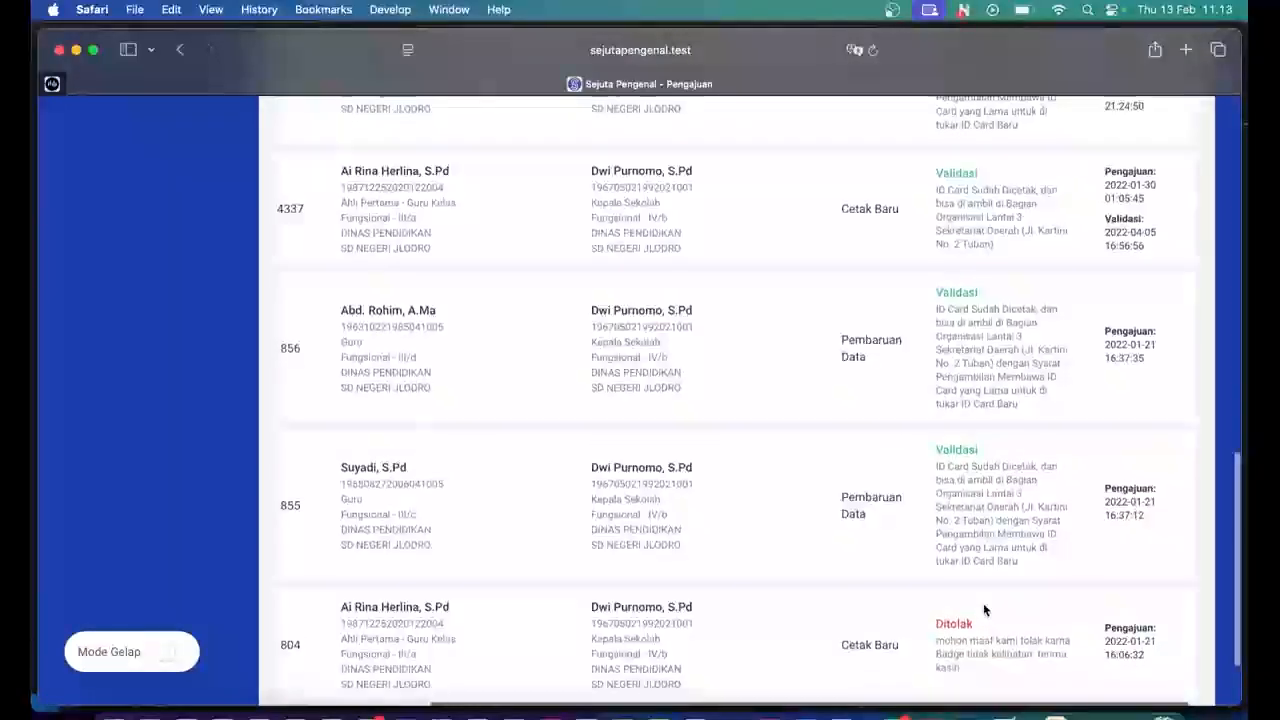
scroll(983, 603, "up", 5)
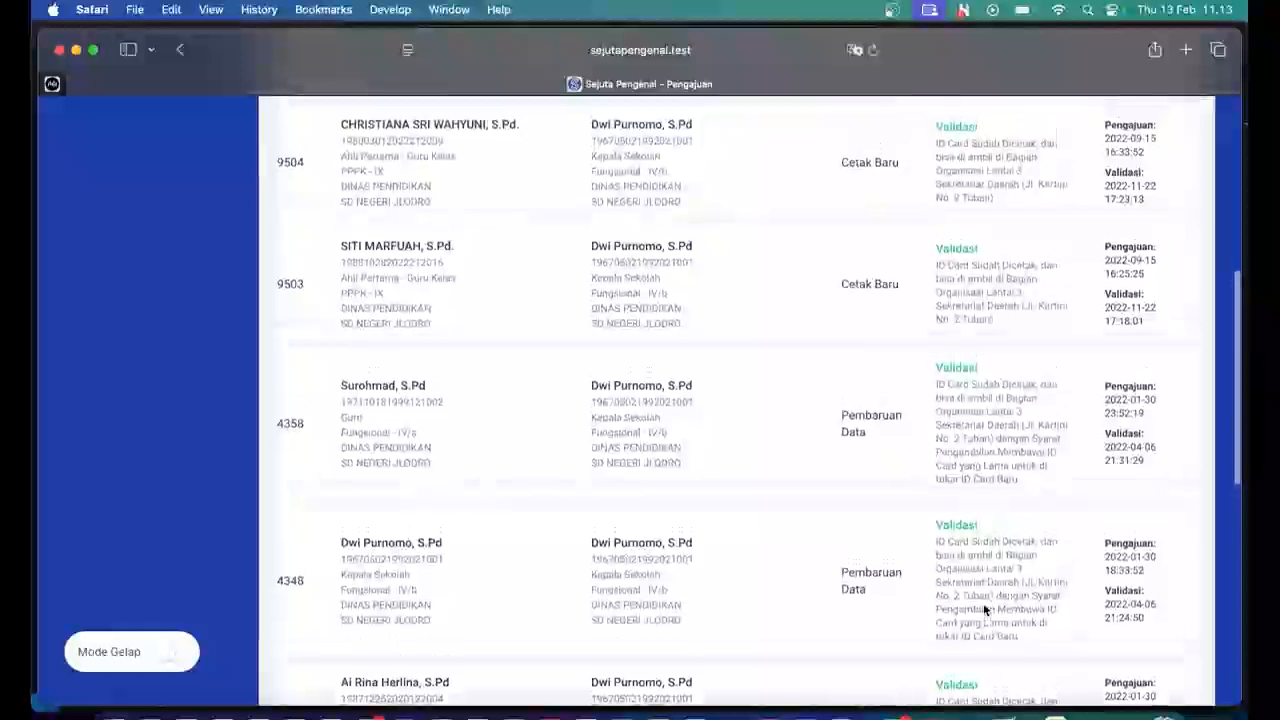
scroll(983, 603, "up", 4)
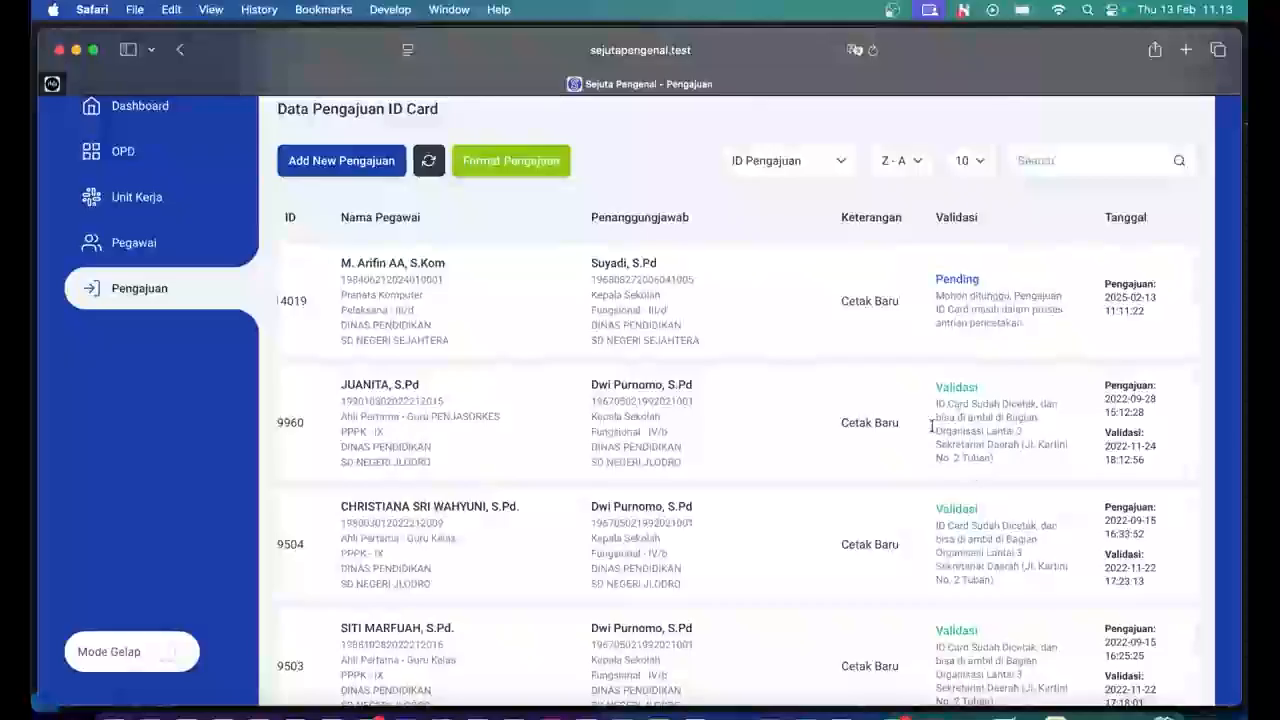
scroll(929, 441, "left", 3)
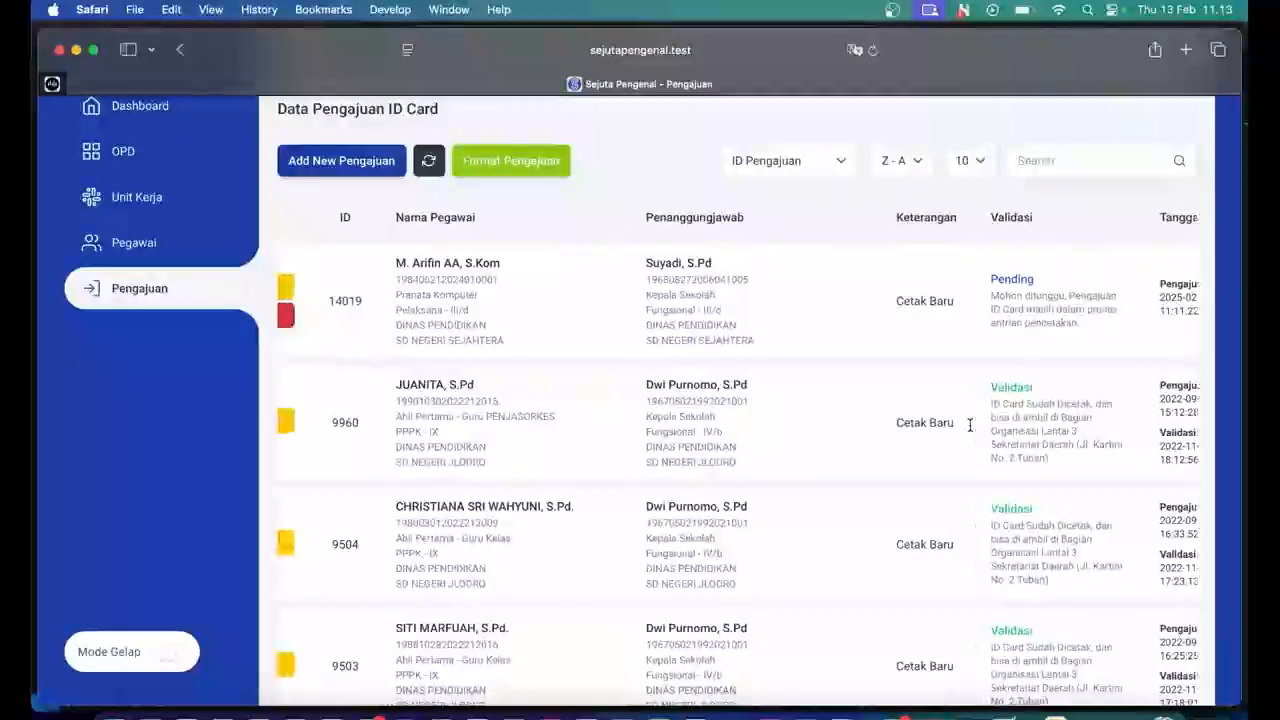
scroll(969, 425, "left", 5)
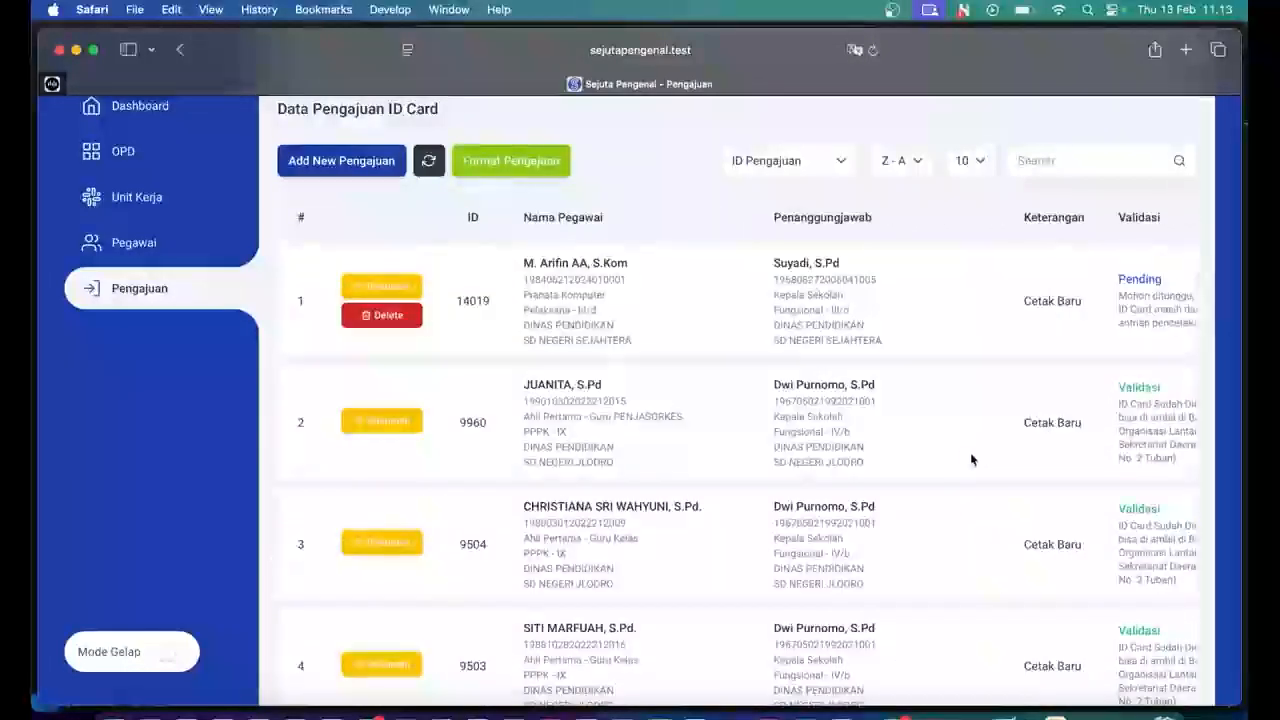